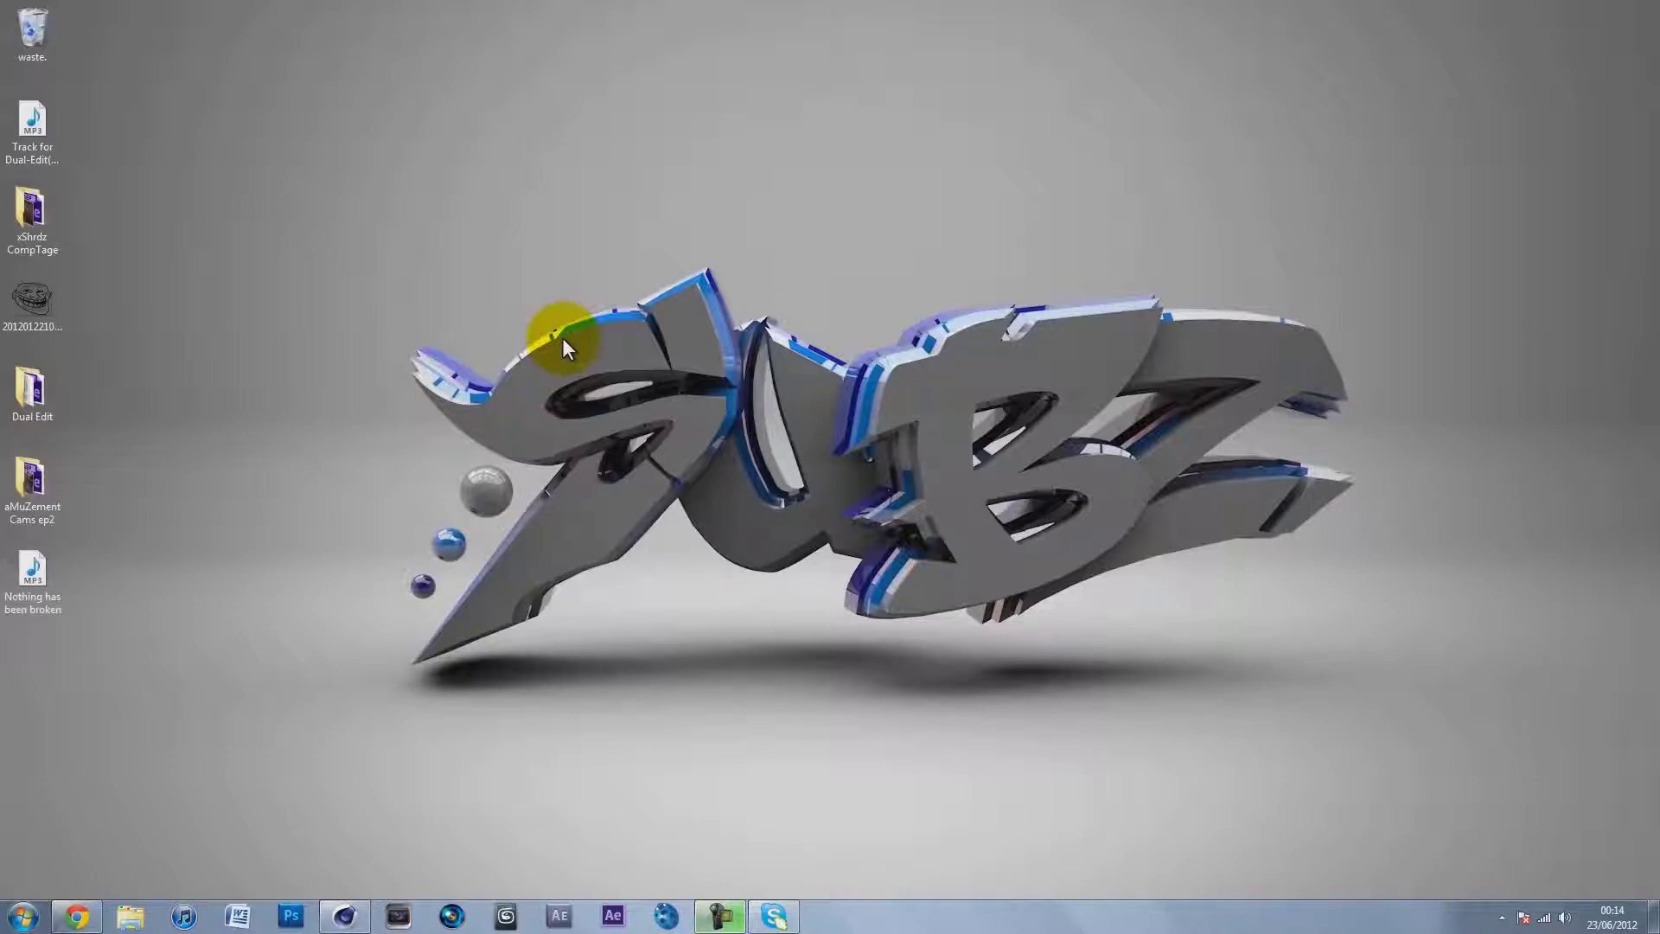
Bring the Cinema 4D R13 window with its empty untitled project to the front.
left_click(354, 921)
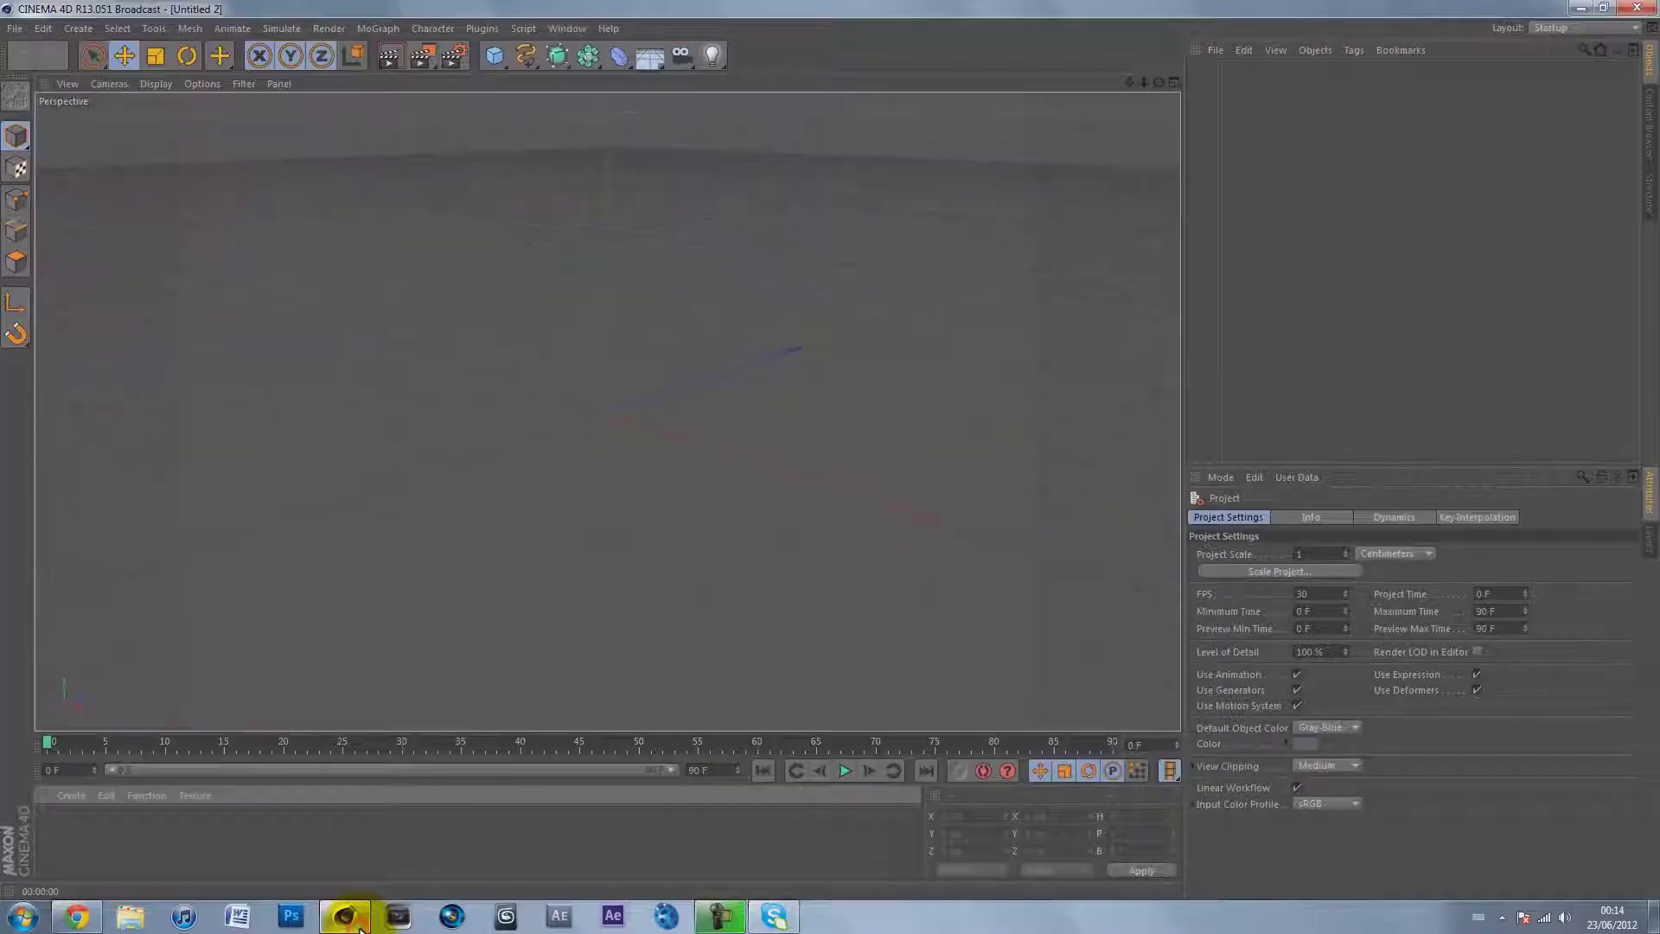
Set the render output size to 1920 x 1080 pixels in Render Settings.
left_click(456, 57)
left_click(161, 75)
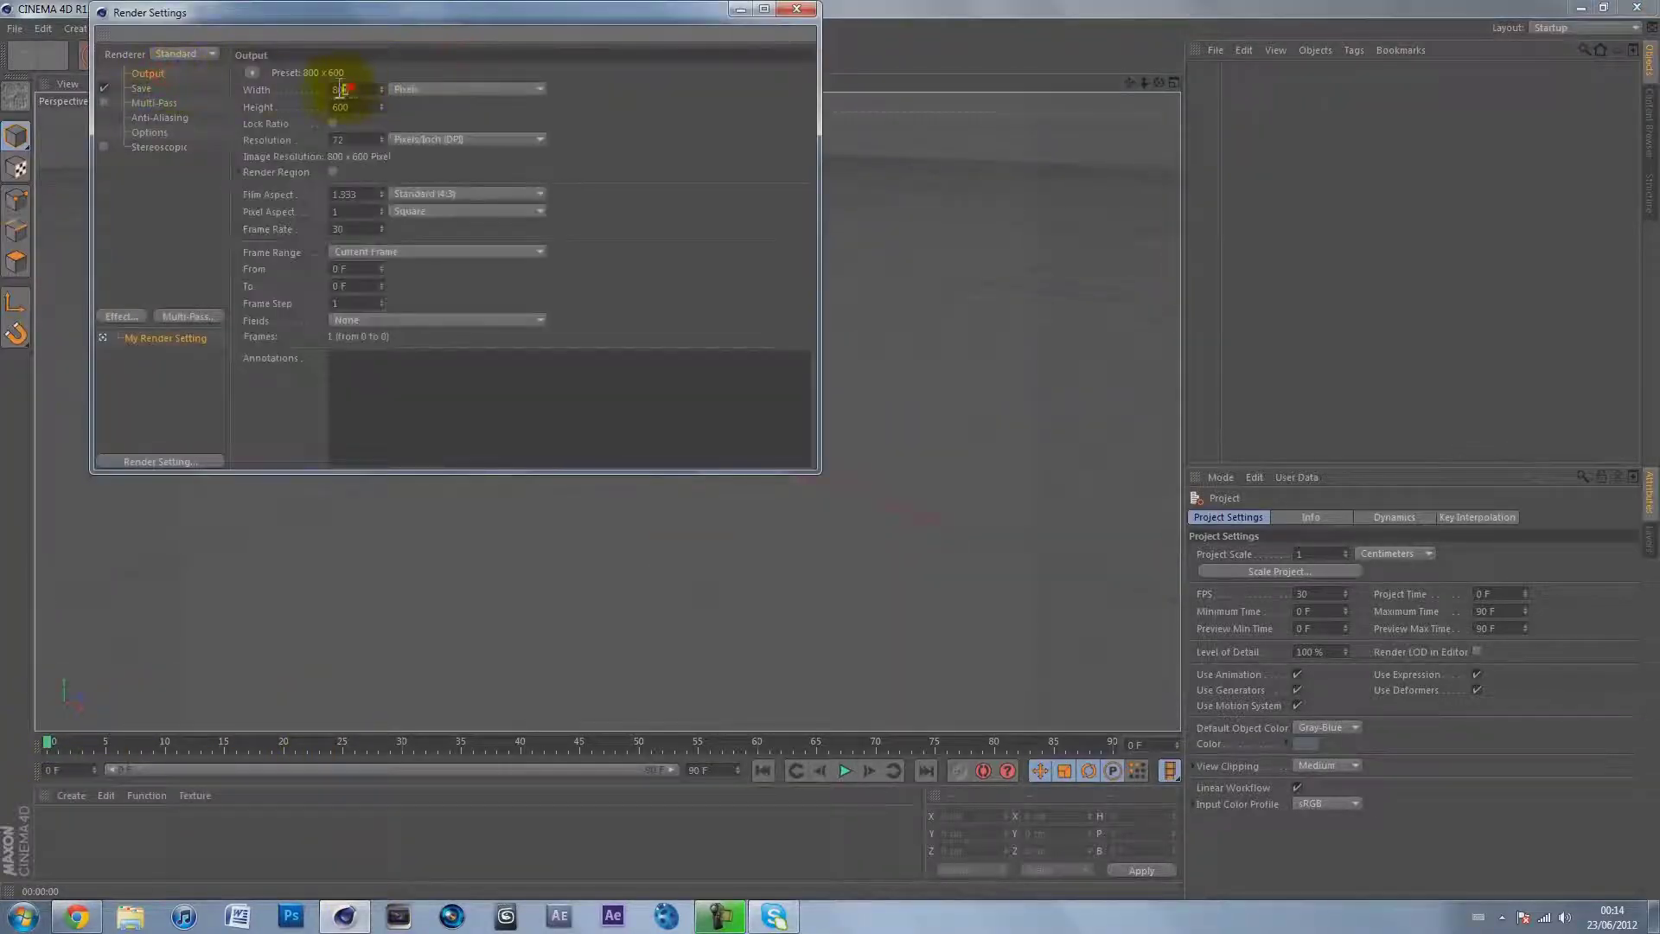
double_click(340, 89)
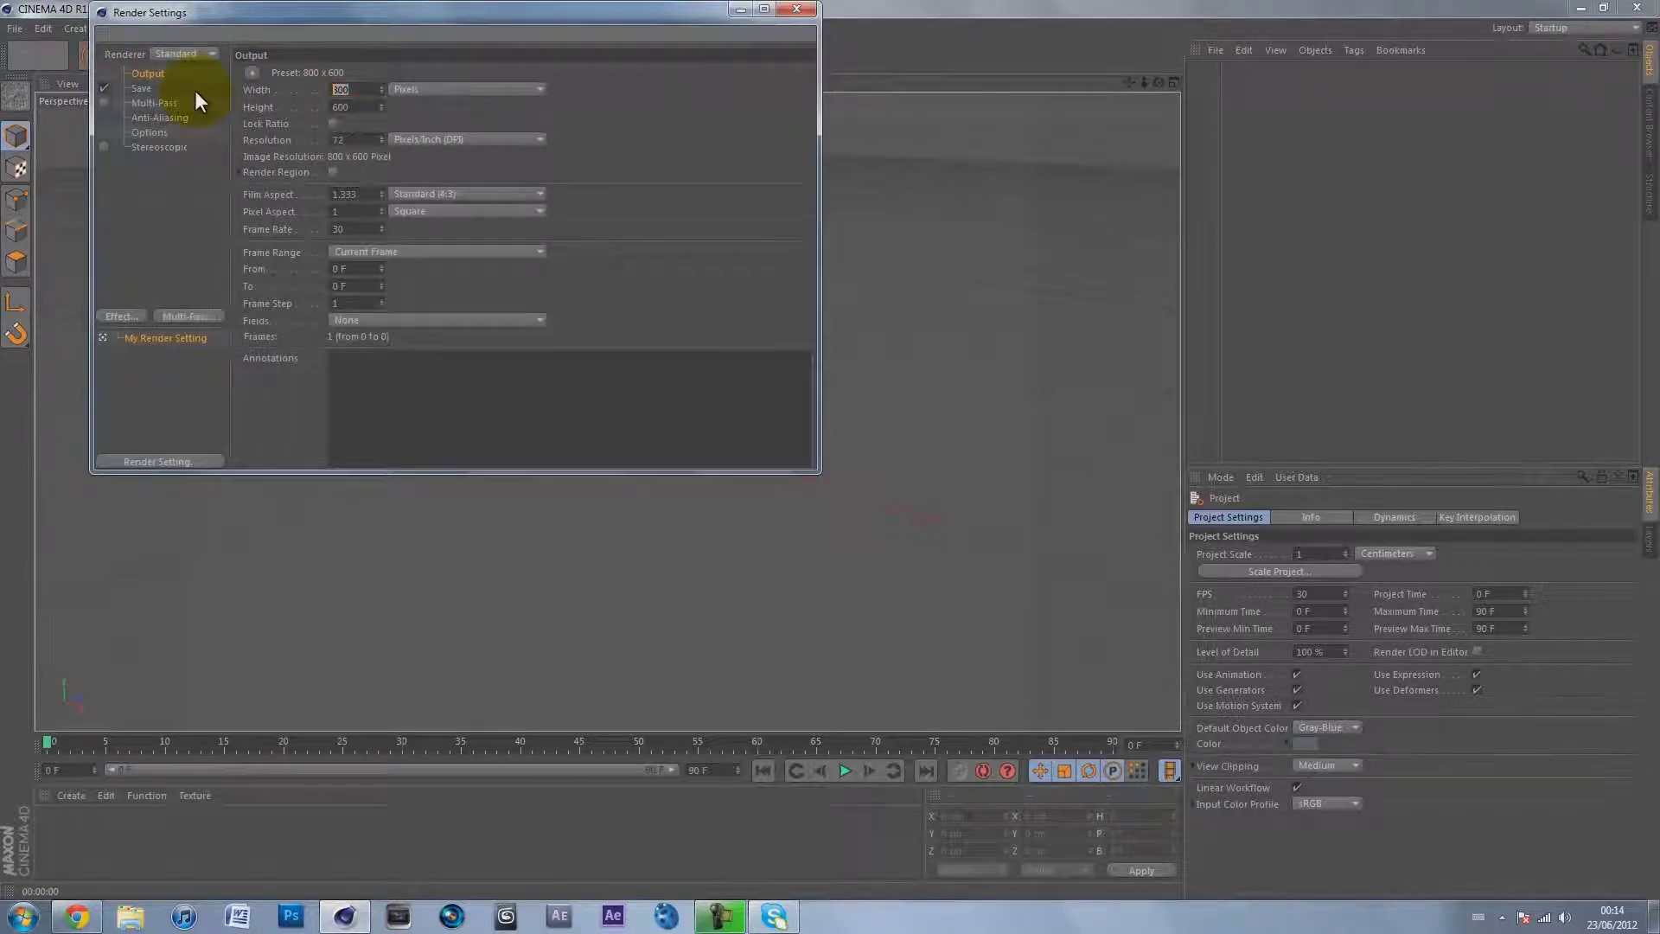
type("1920")
double_click(362, 109)
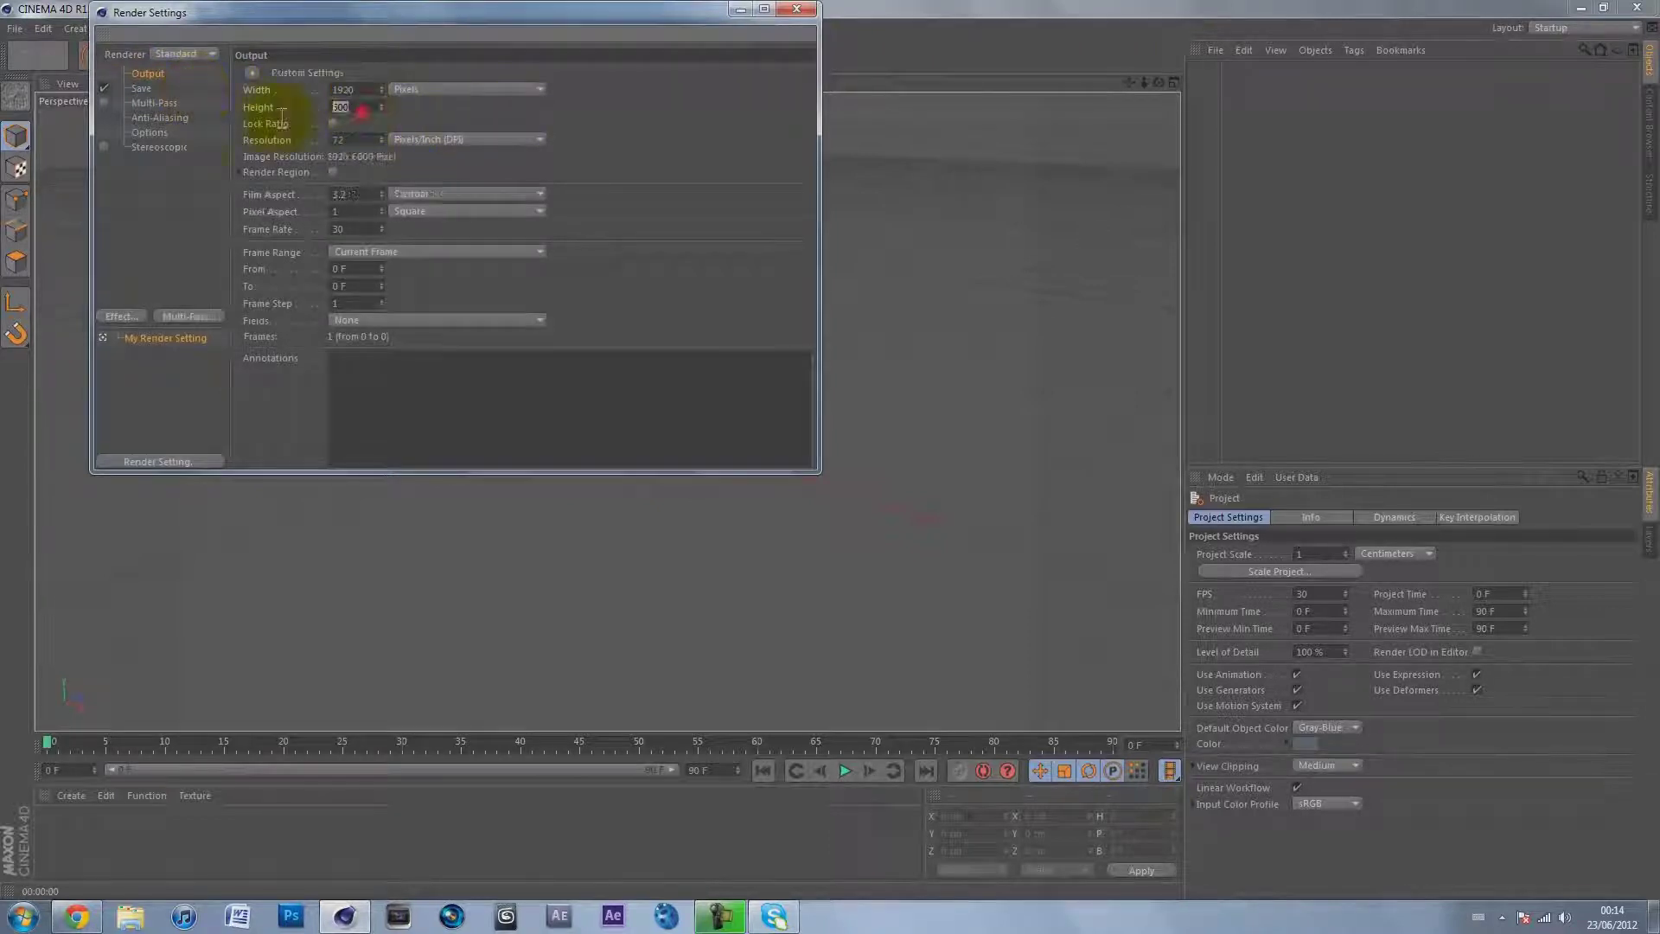
type("1080")
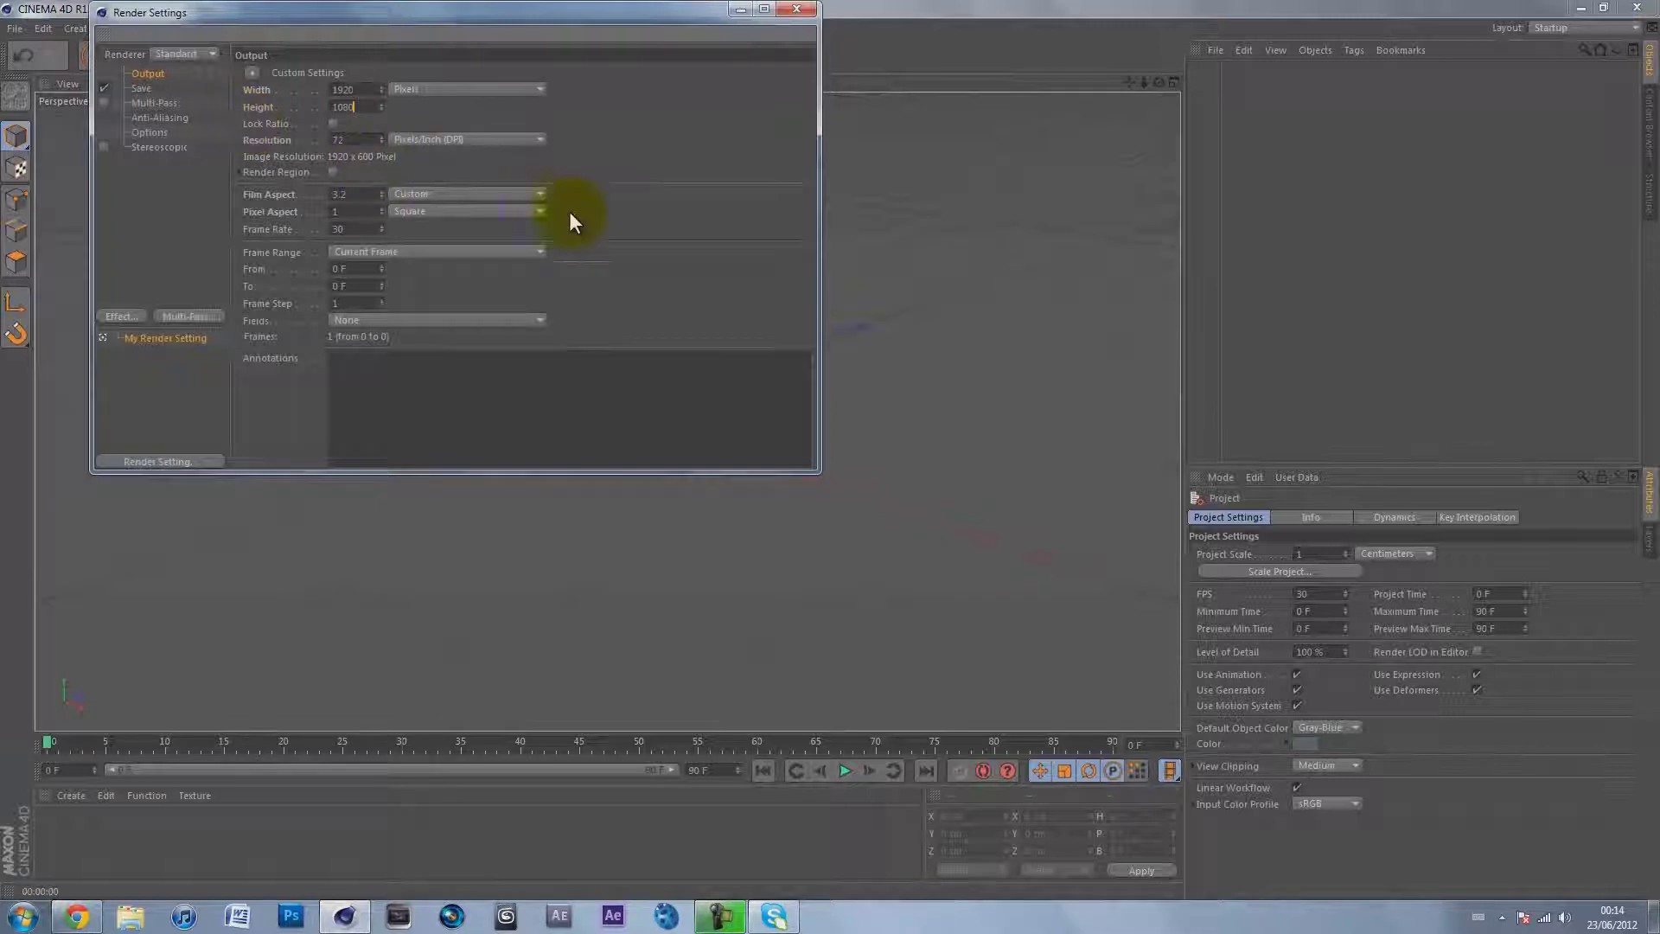
left_click(575, 98)
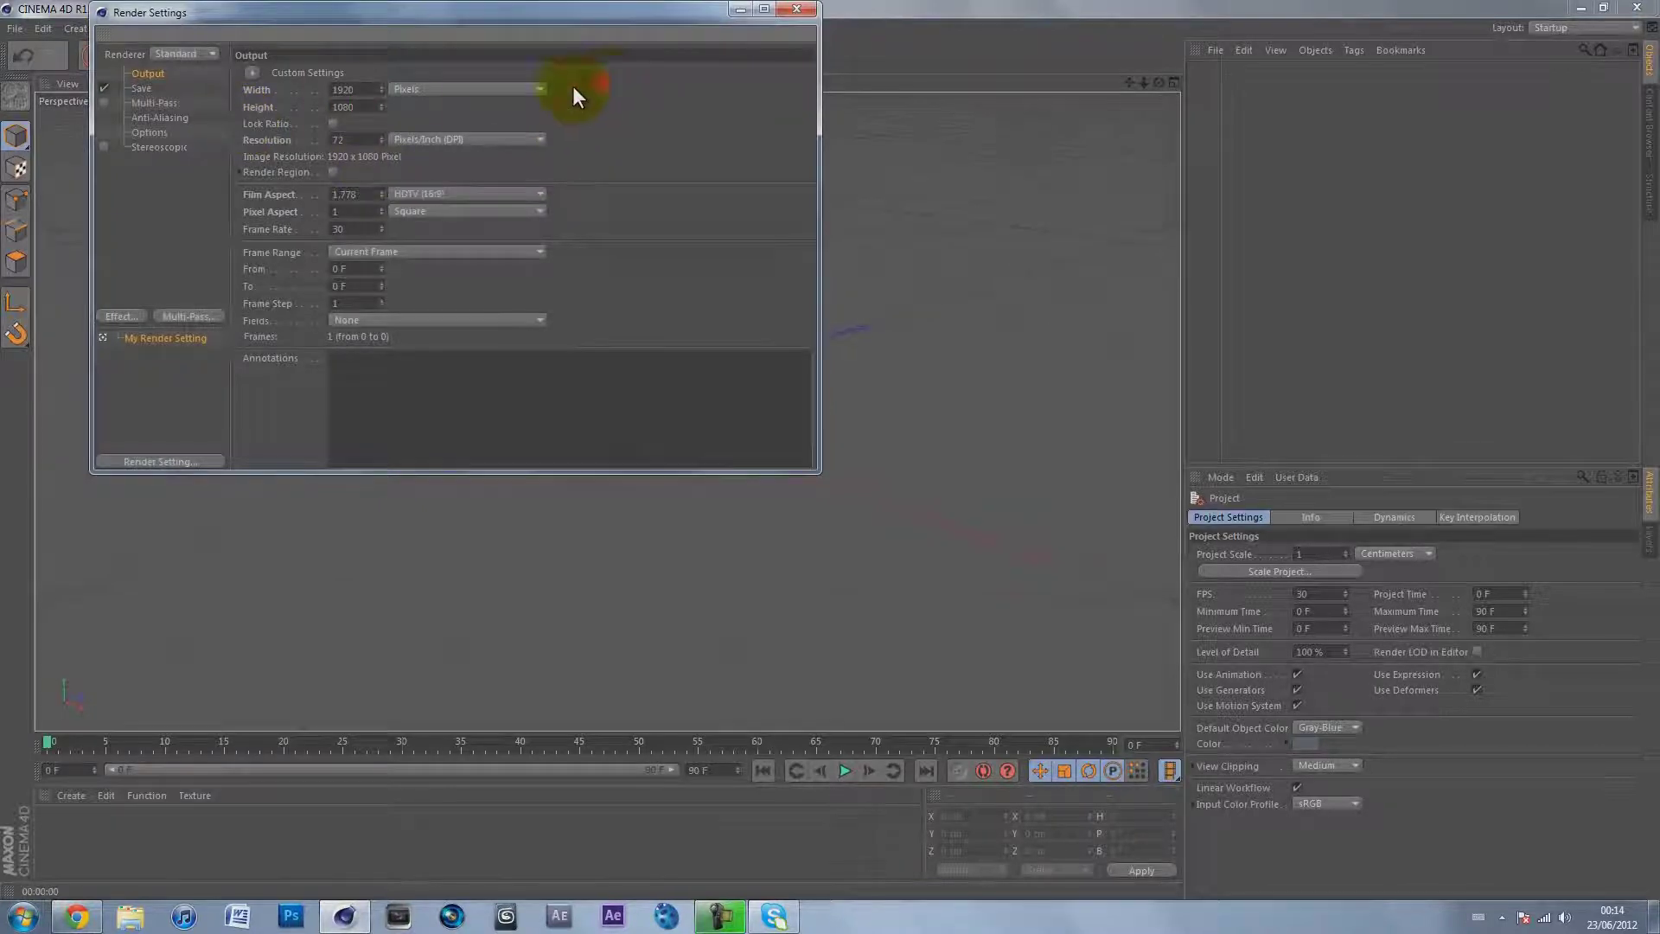
left_click(797, 12)
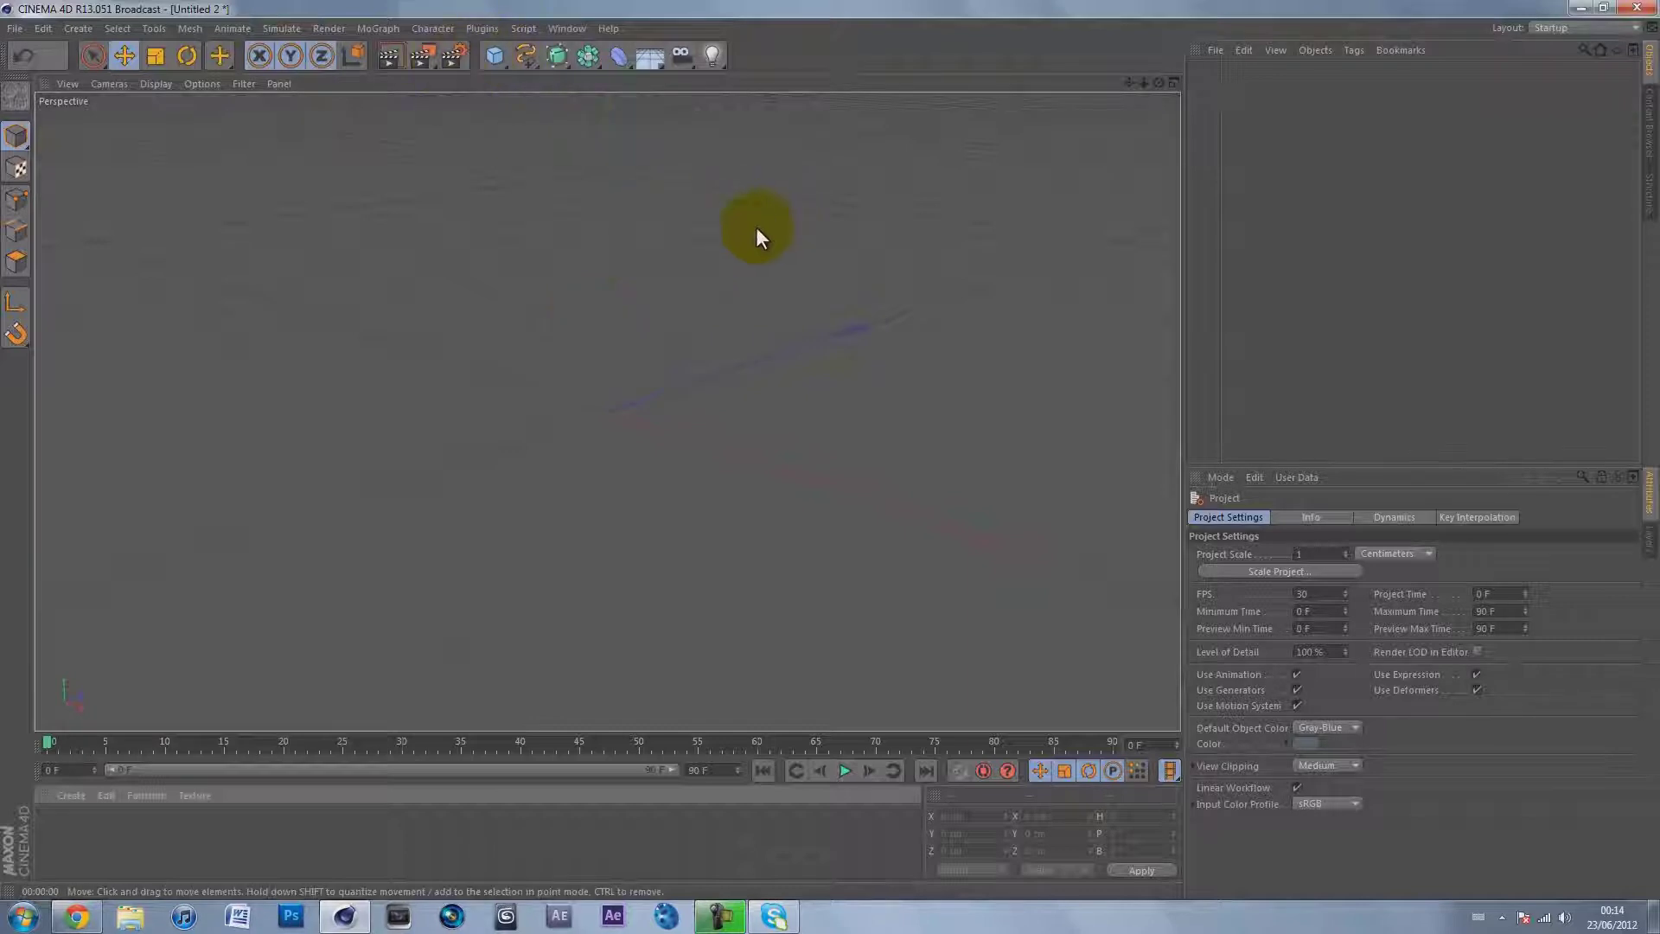
Add a MoText object reading 'subz' with a 100 cm extrusion depth.
left_click(377, 28)
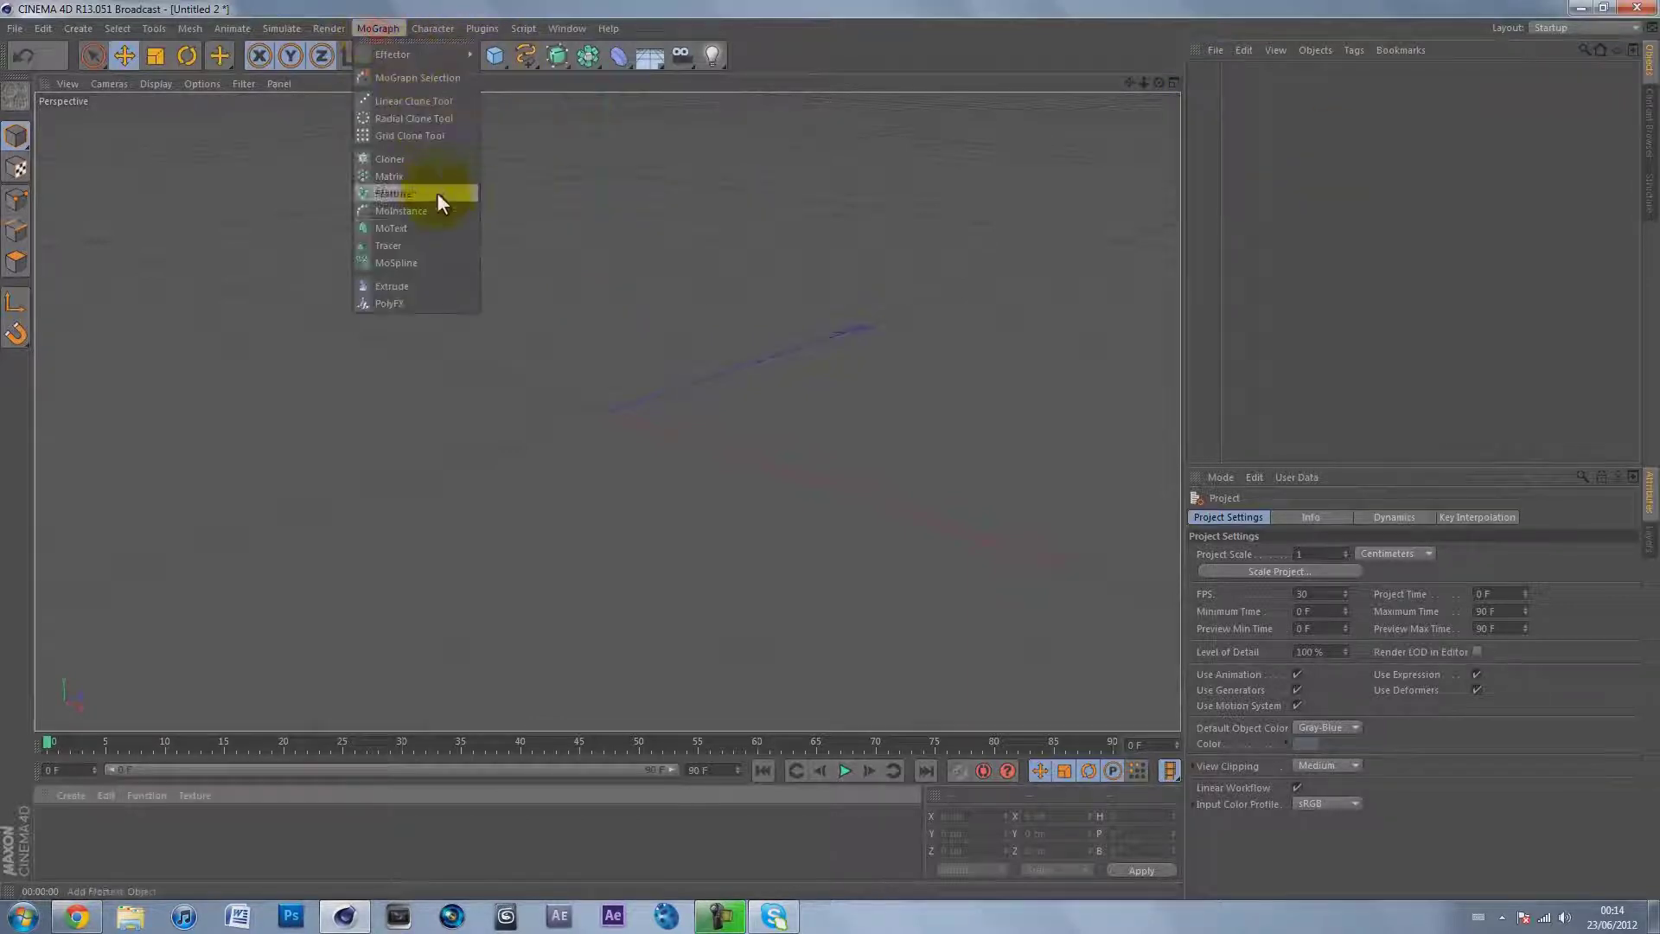
left_click(409, 227)
left_click(1315, 517)
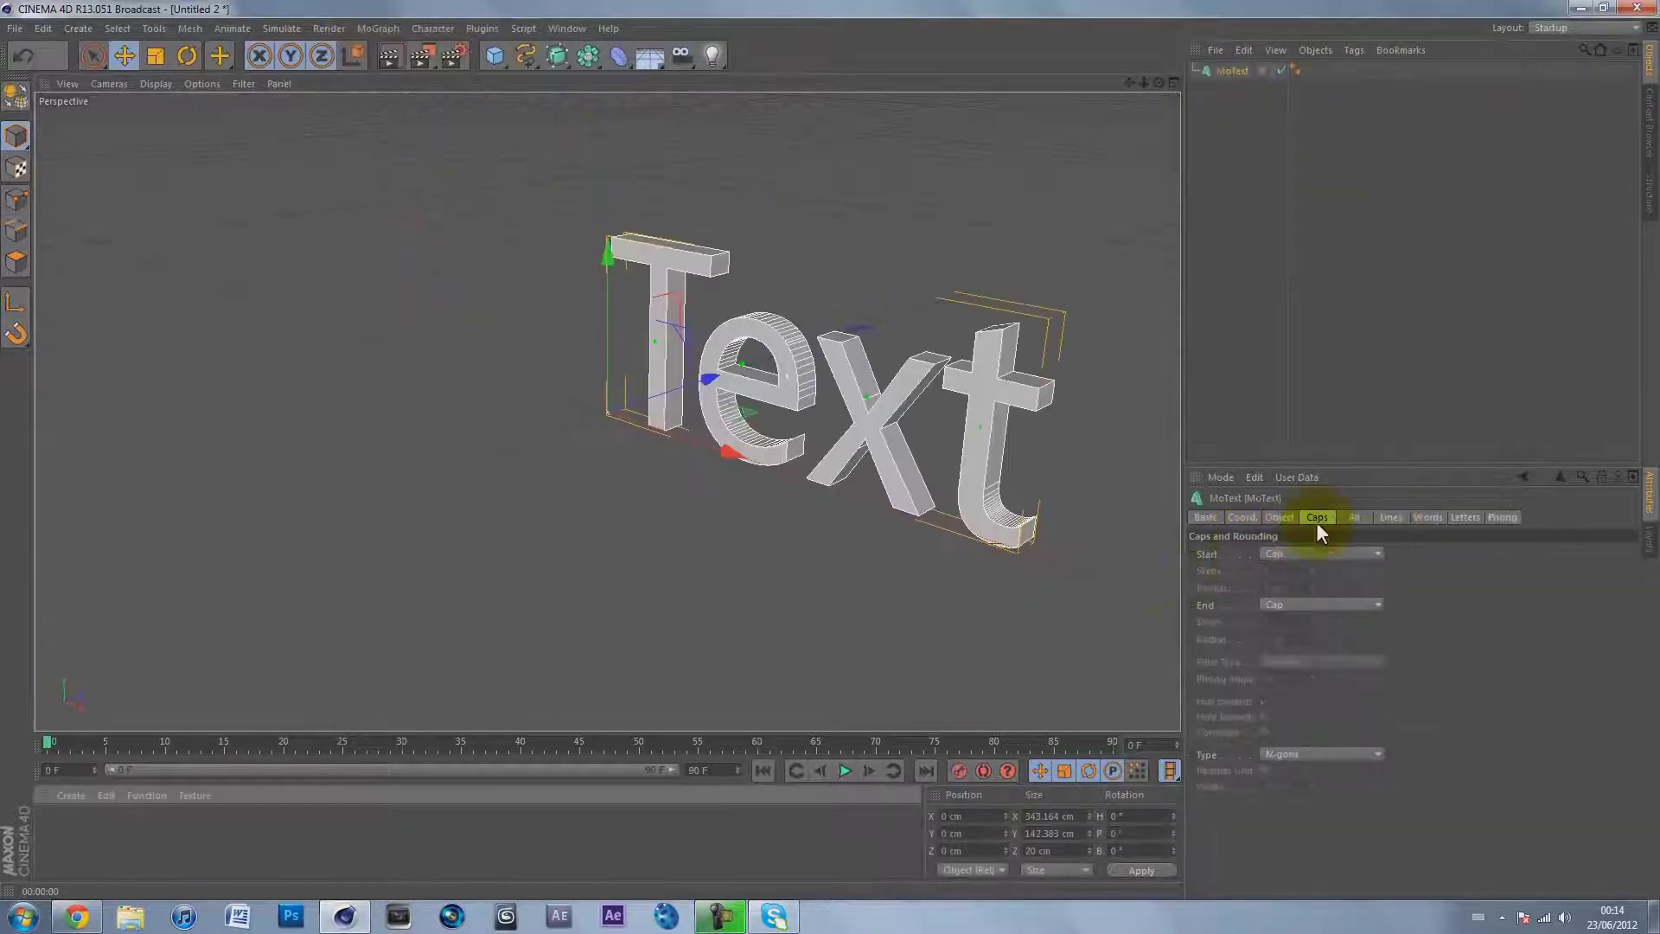
left_click(1280, 517)
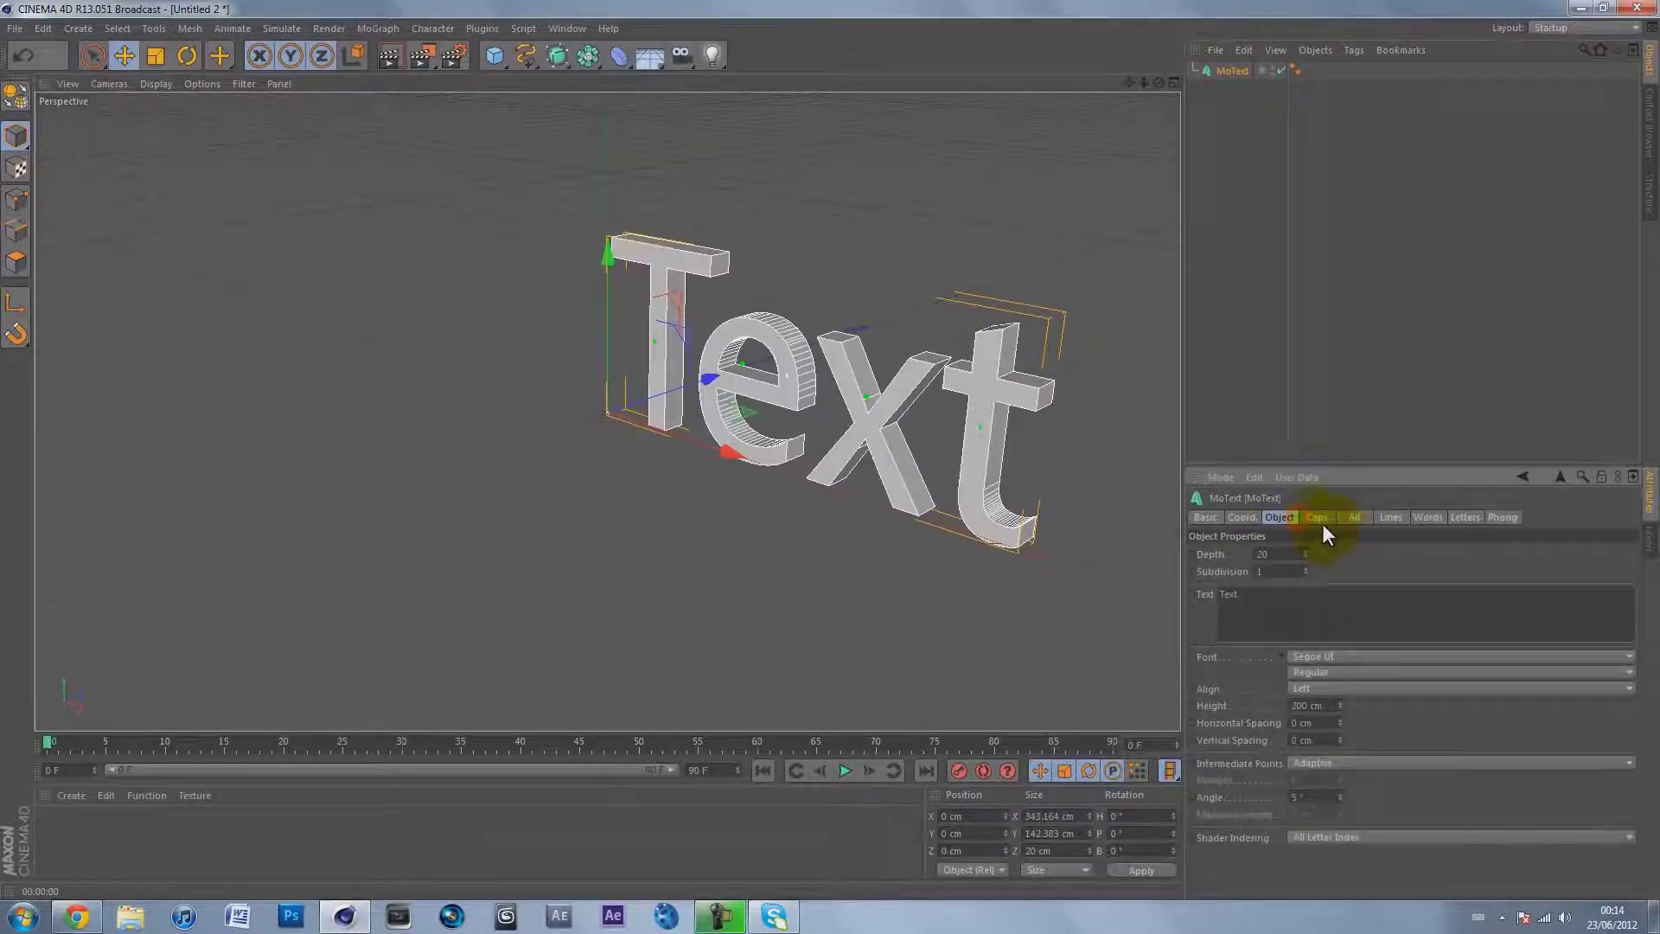
left_click(1324, 609)
type("subs")
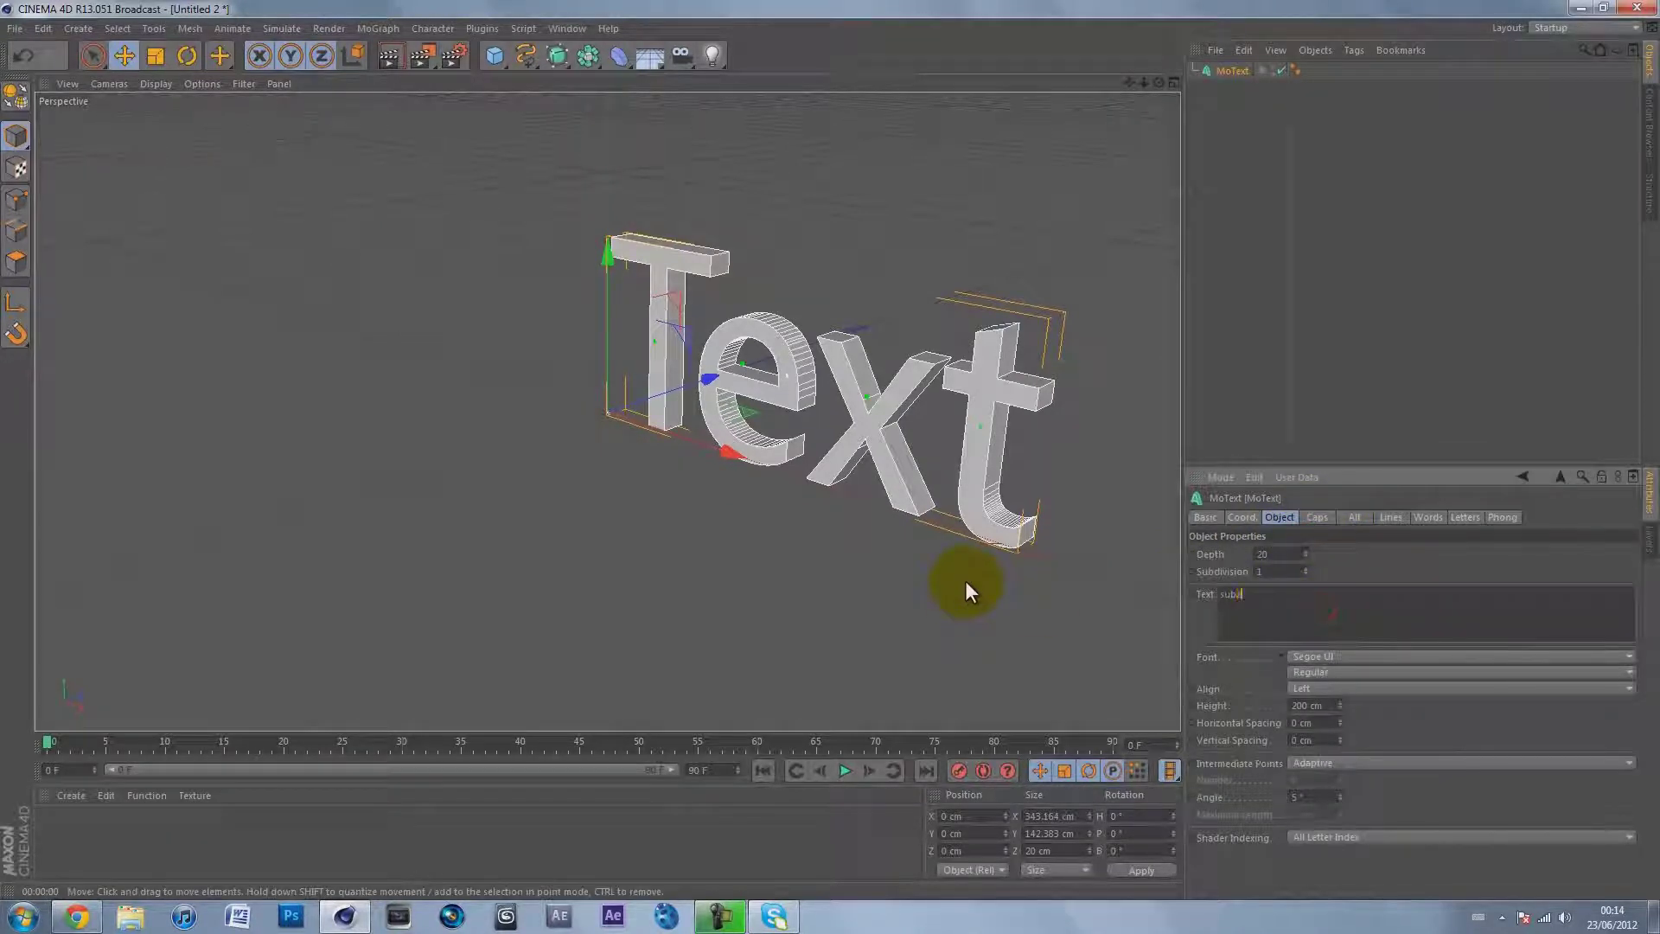
left_click(1262, 554)
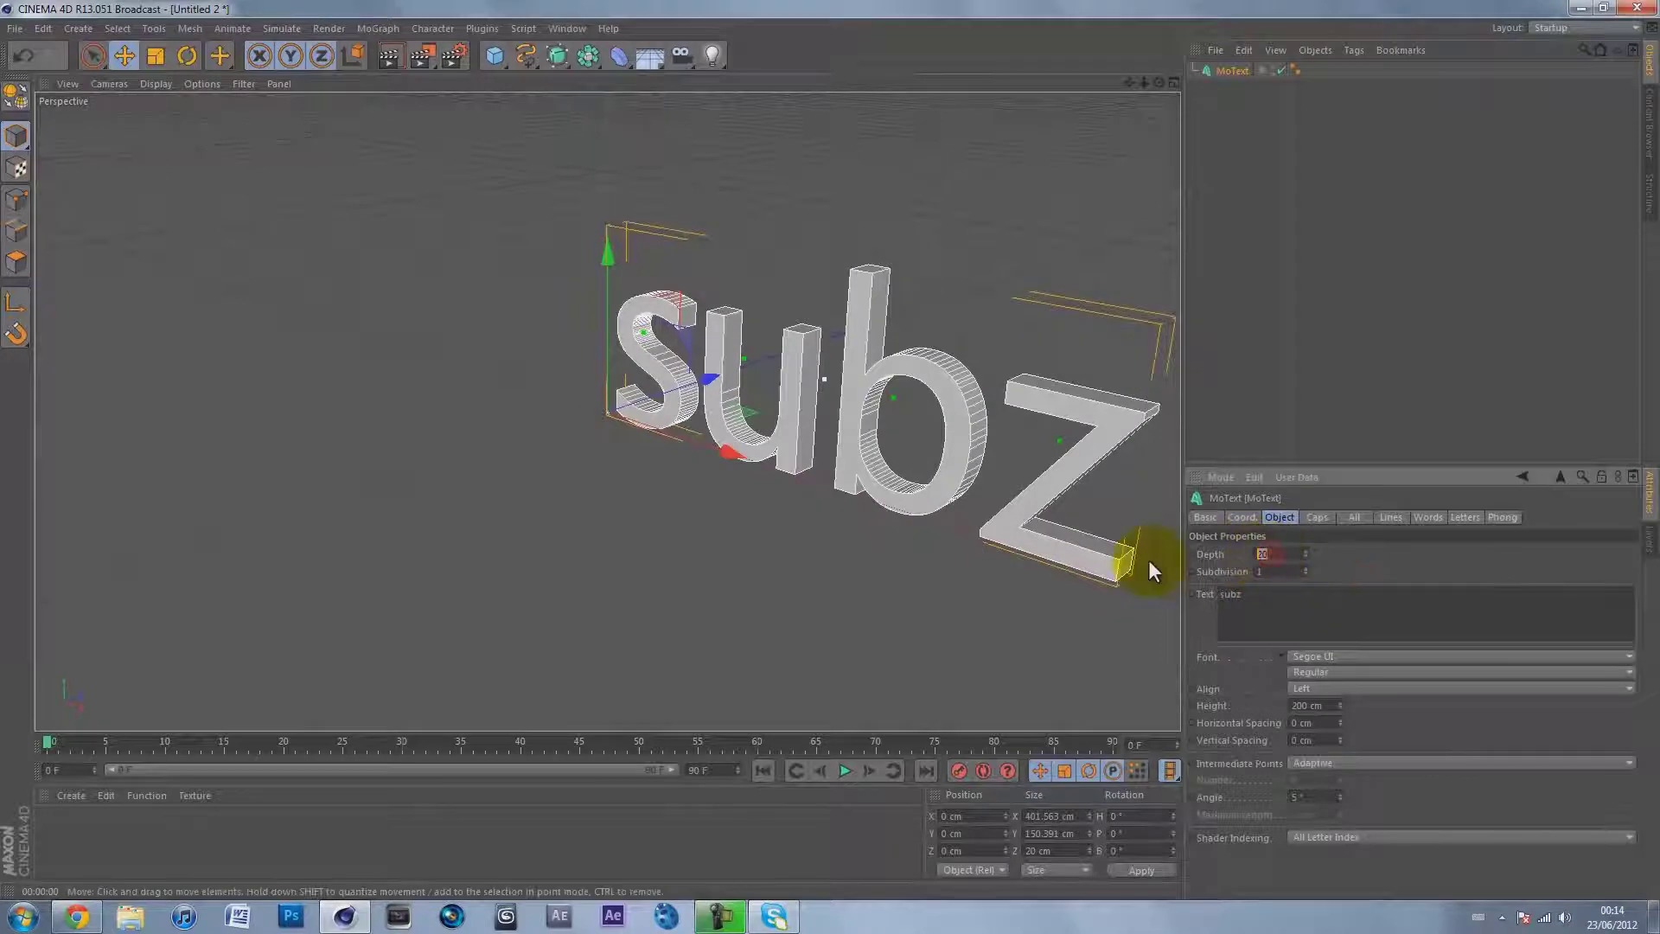
type("100")
left_click(1351, 562)
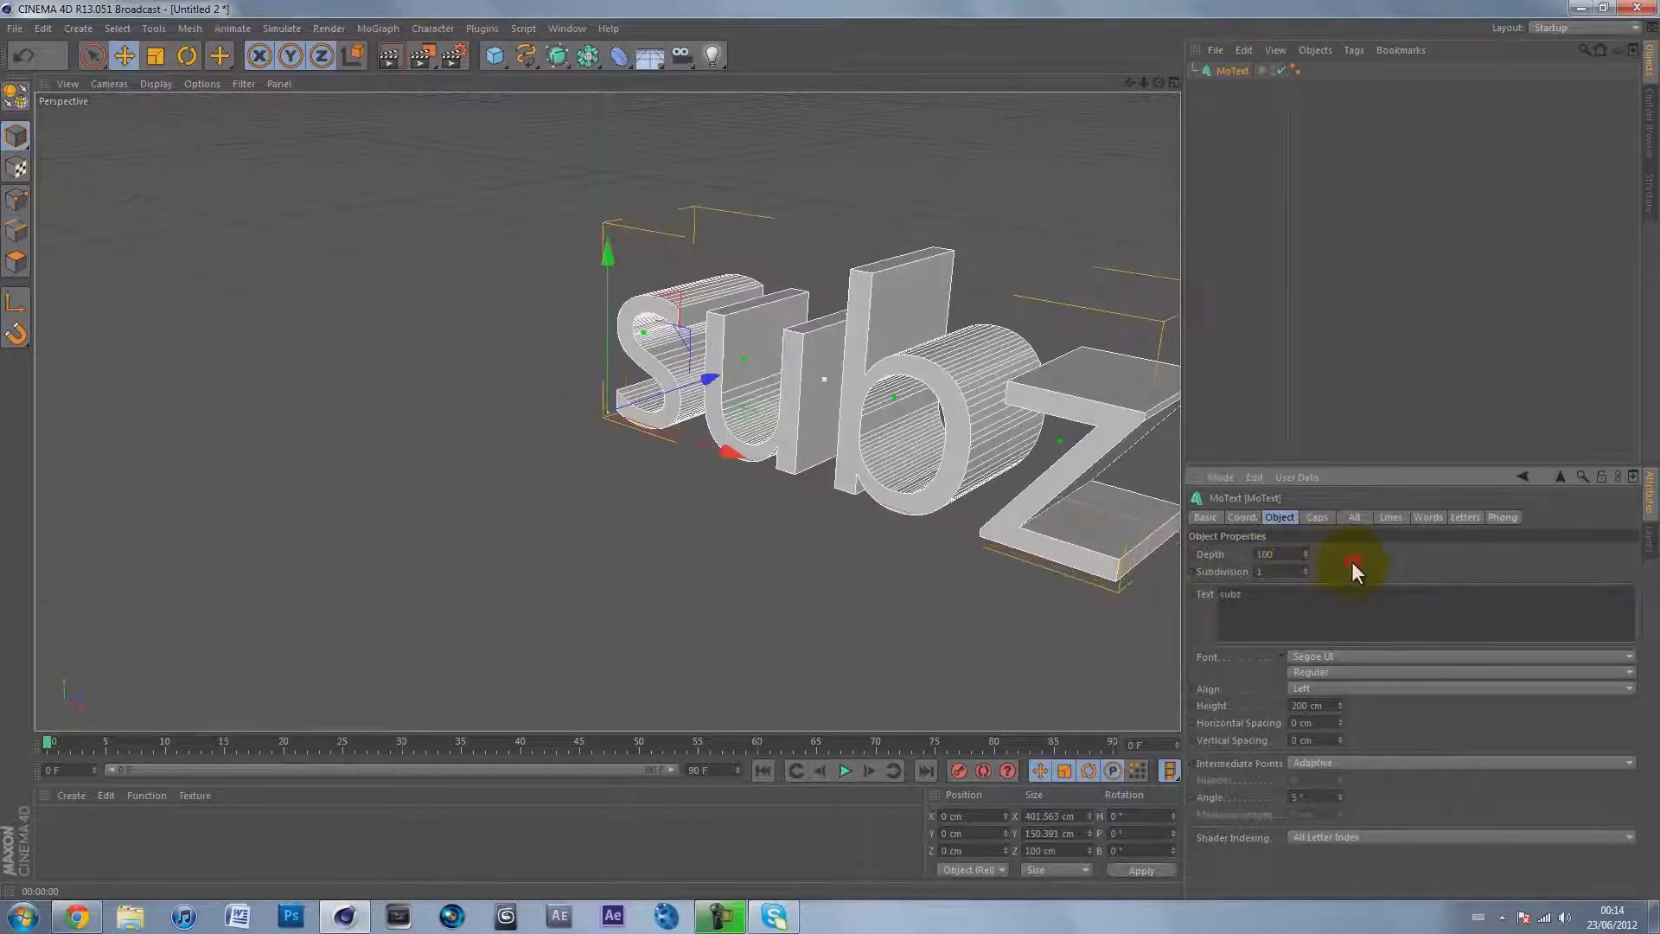
Set the text's font to Lot and its alignment to Middle.
left_click(1371, 656)
scroll(1402, 259, "up", 10)
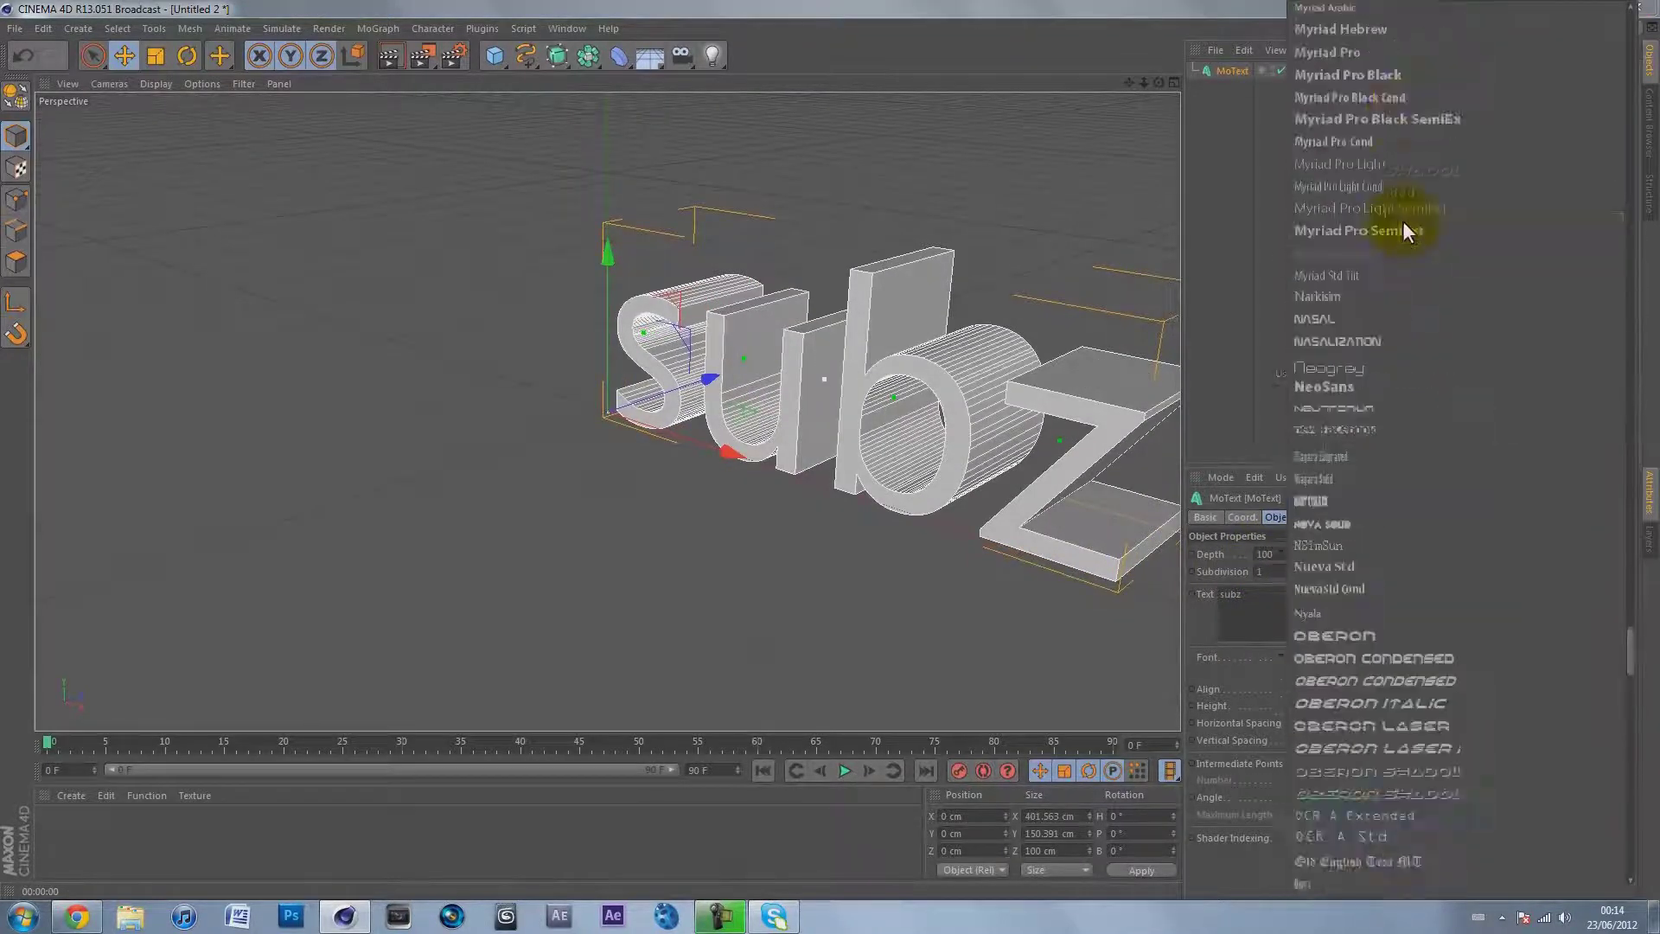
scroll(1402, 222, "up", 15)
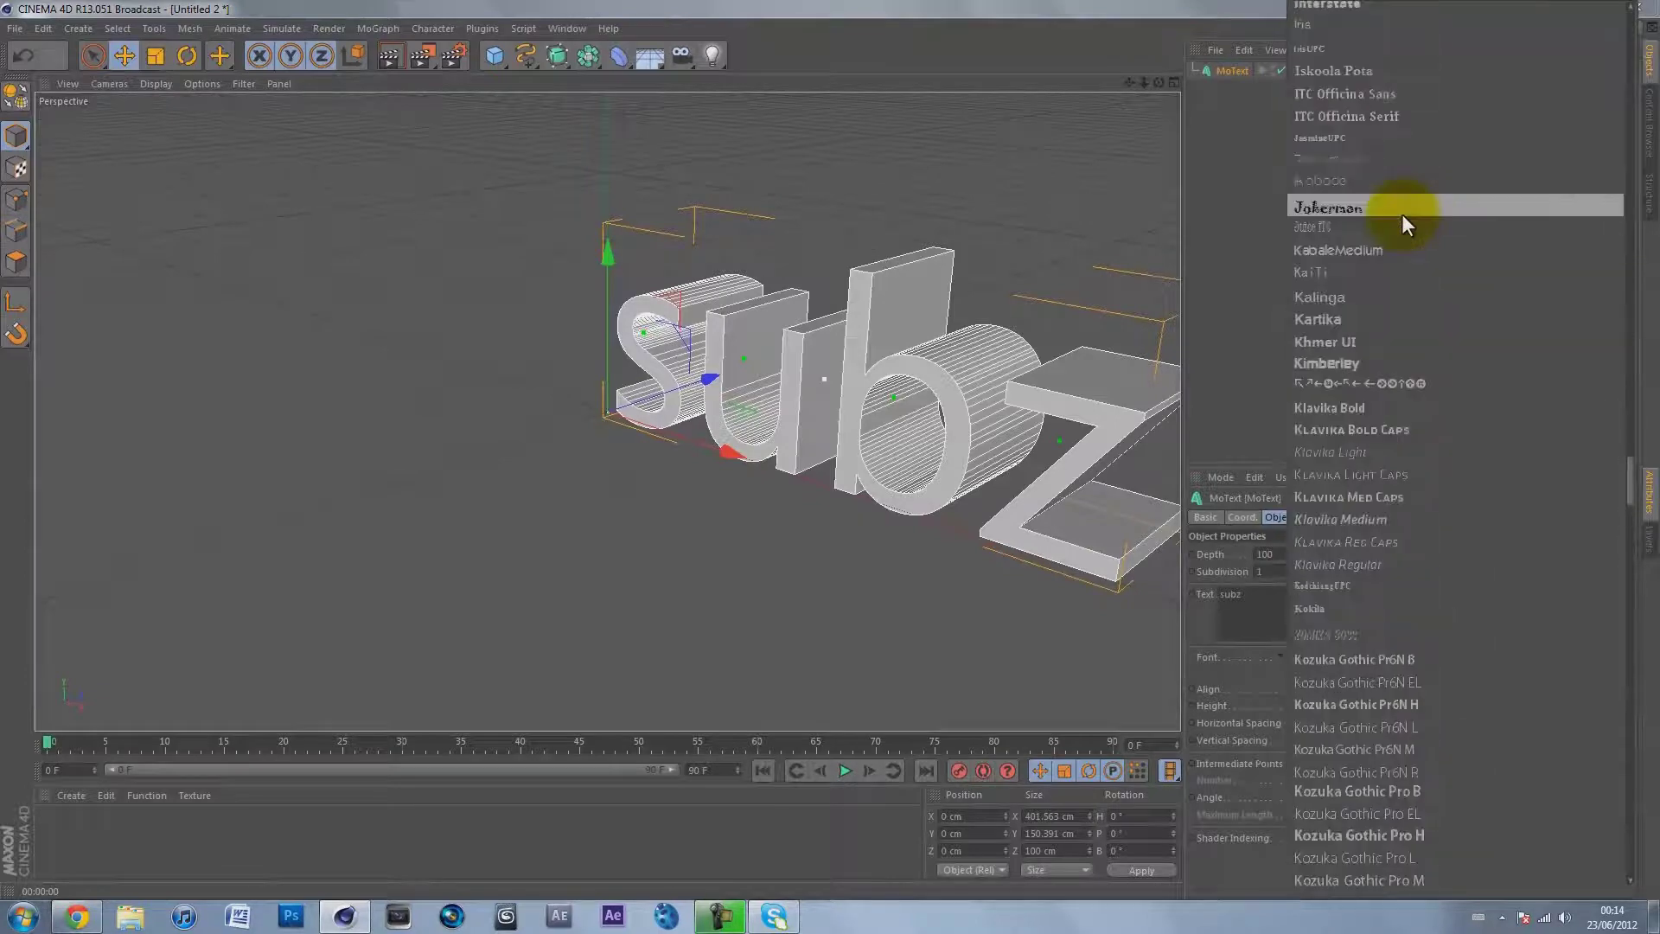
scroll(1403, 215, "down", 3)
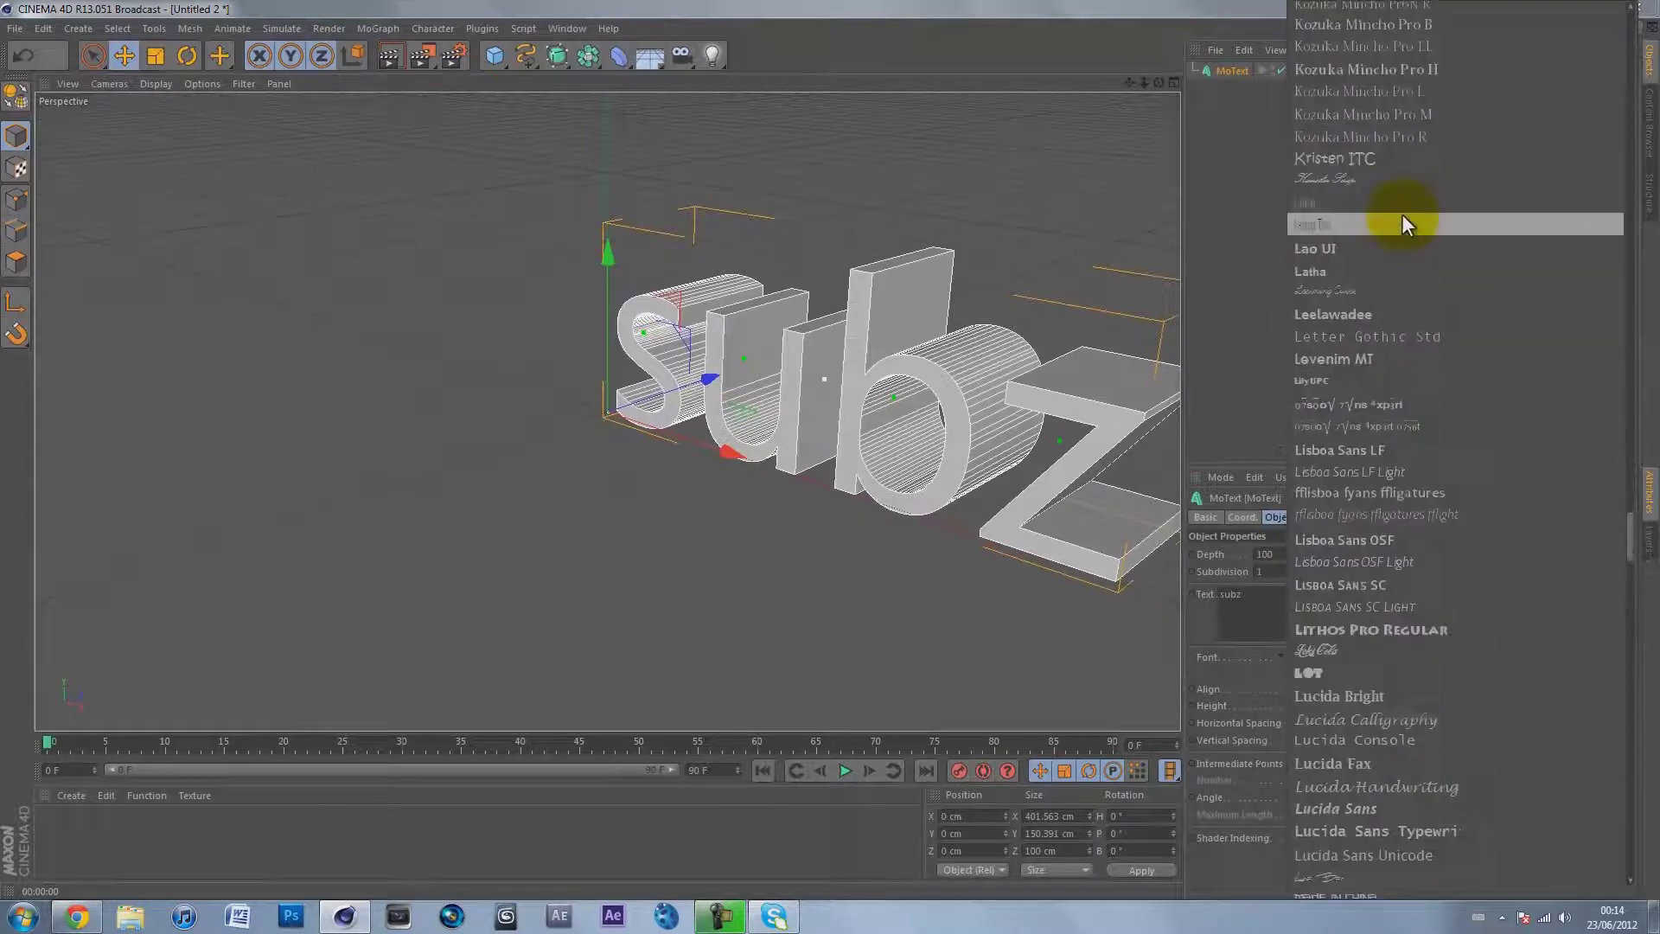
left_click(1310, 675)
scroll(828, 453, "down", 5)
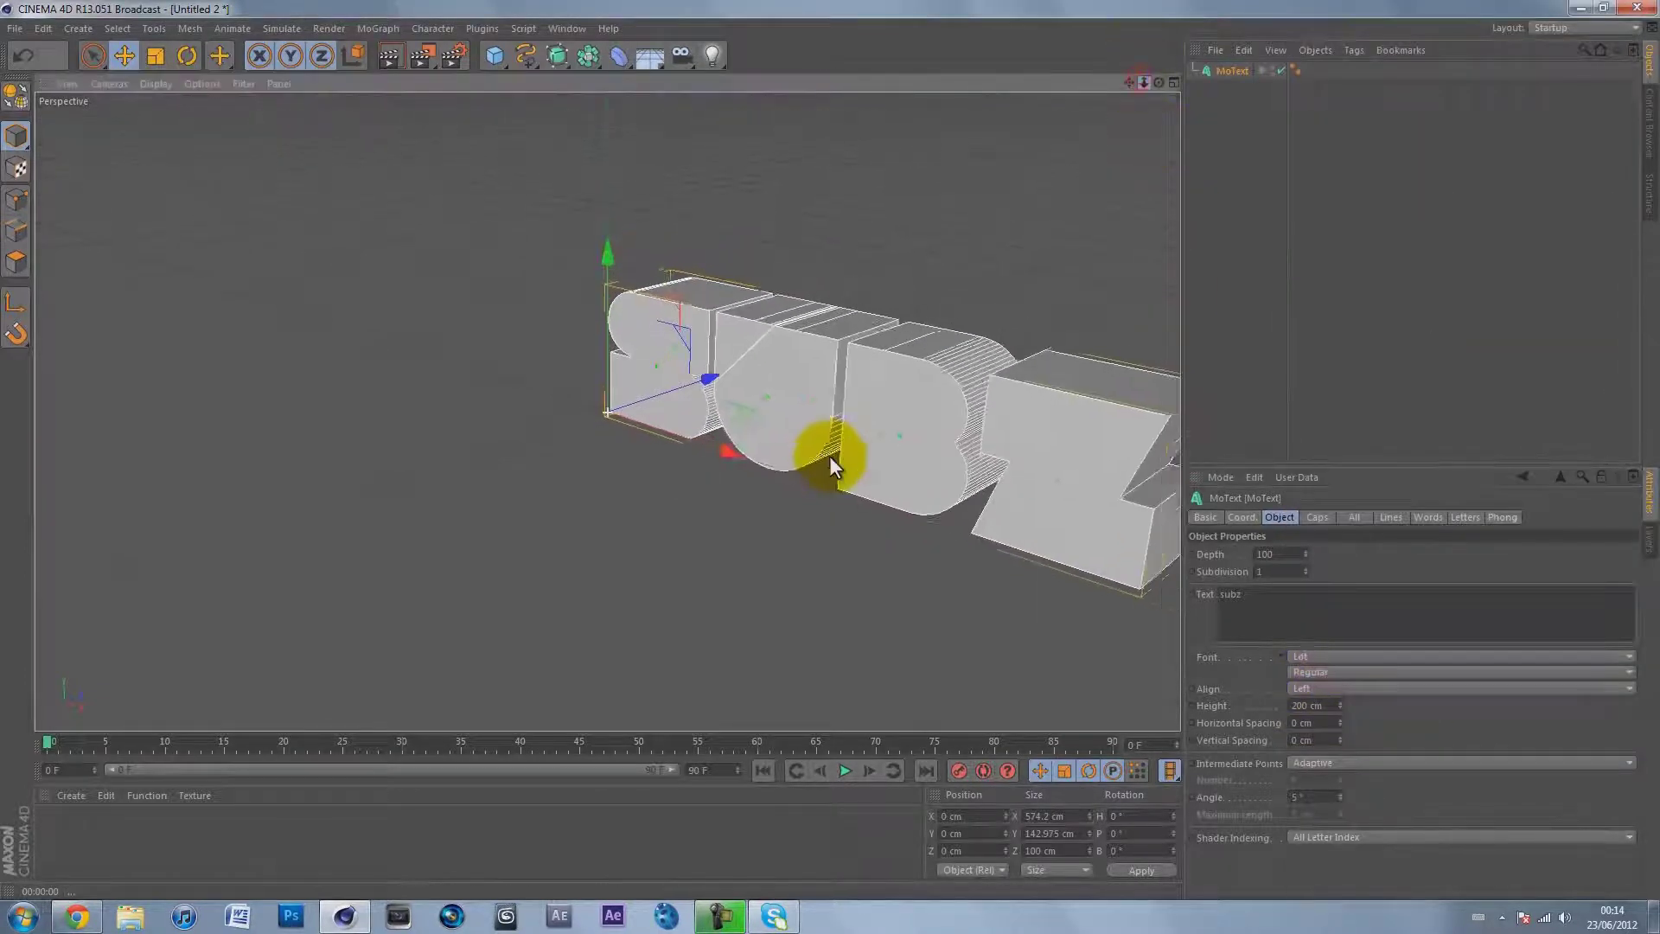
left_click_drag(1138, 76, 834, 451)
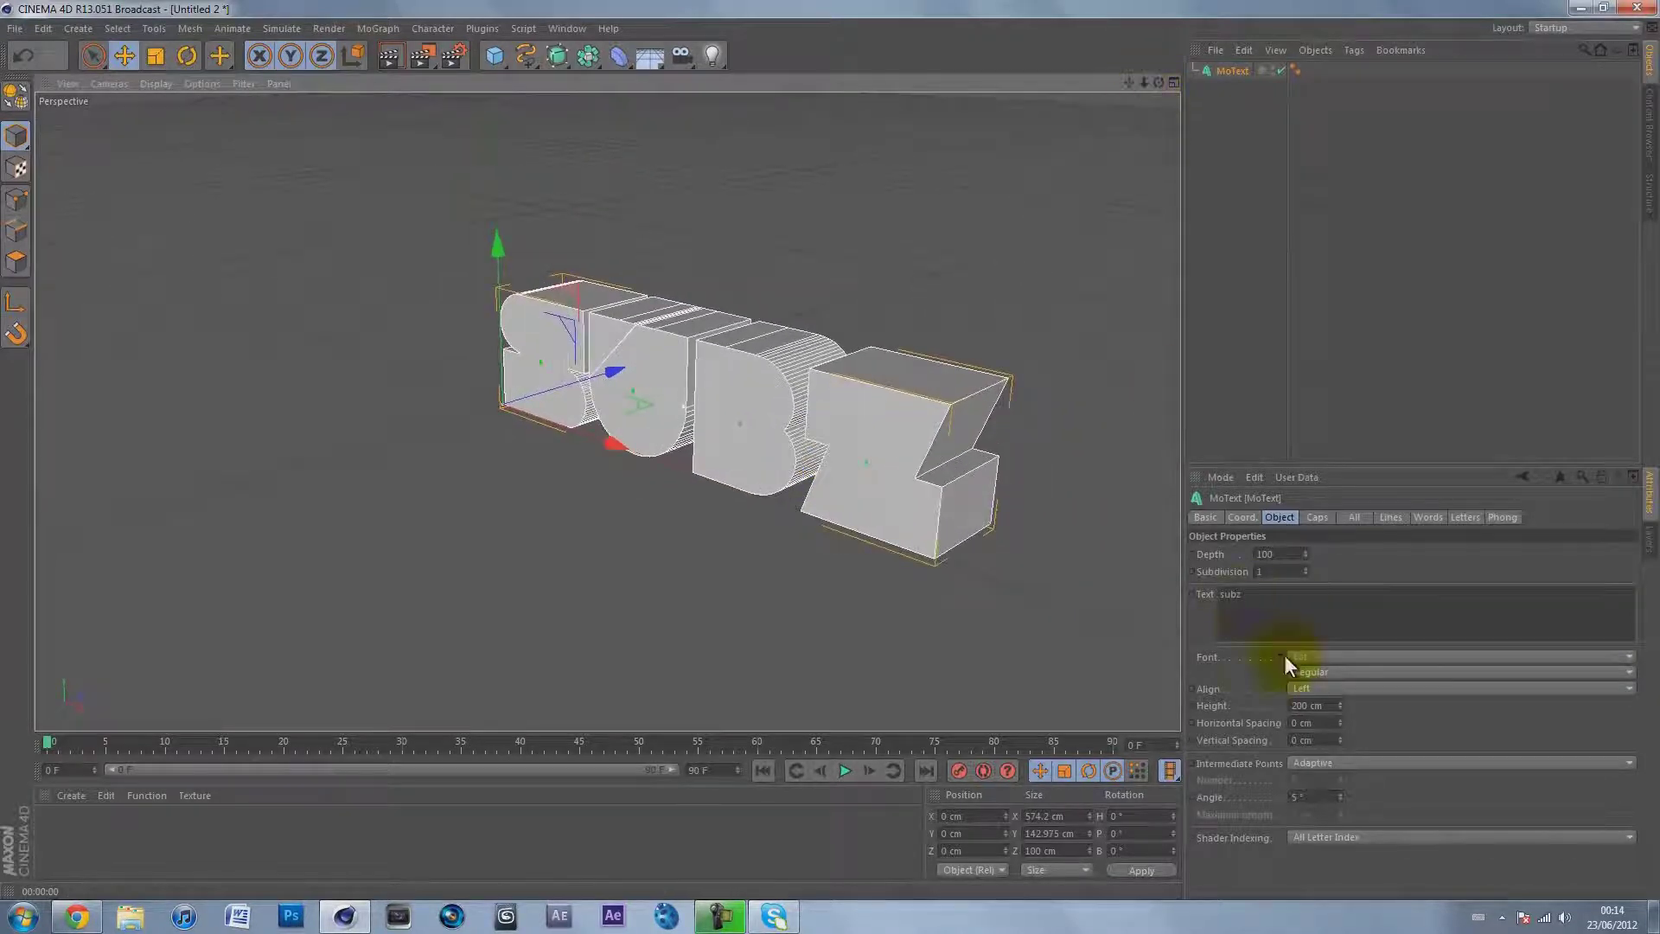
left_click(1320, 687)
left_click(1340, 724)
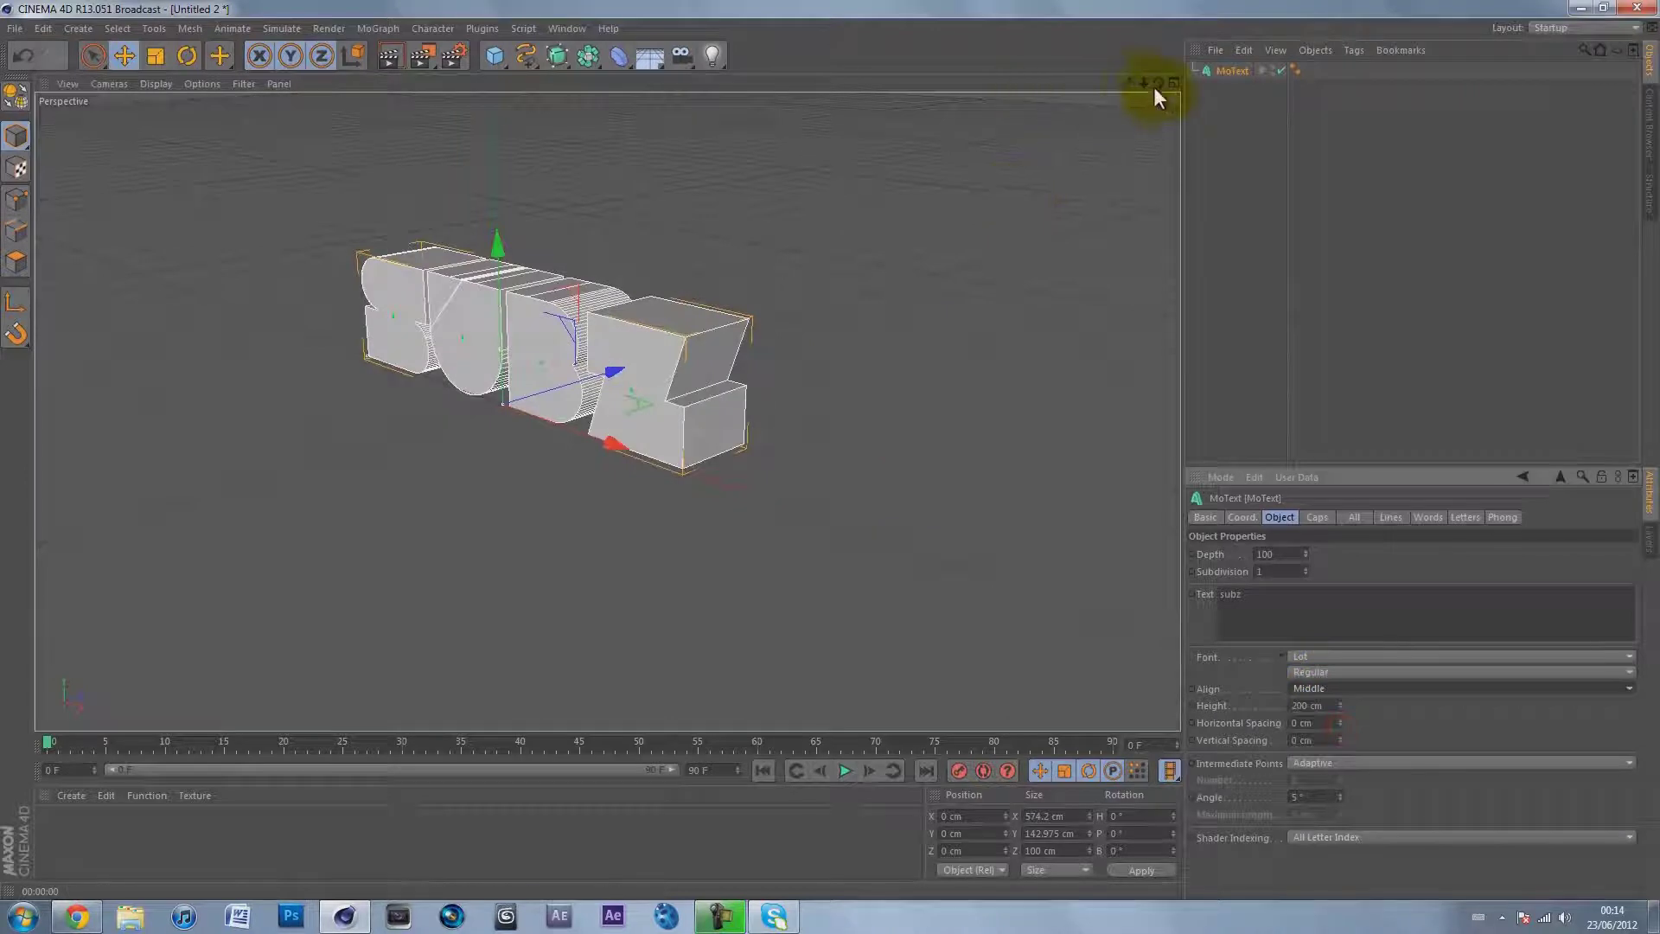
Set the MoText horizontal letter spacing to 20 cm.
left_click_drag(1123, 81, 828, 442)
left_click(1252, 190)
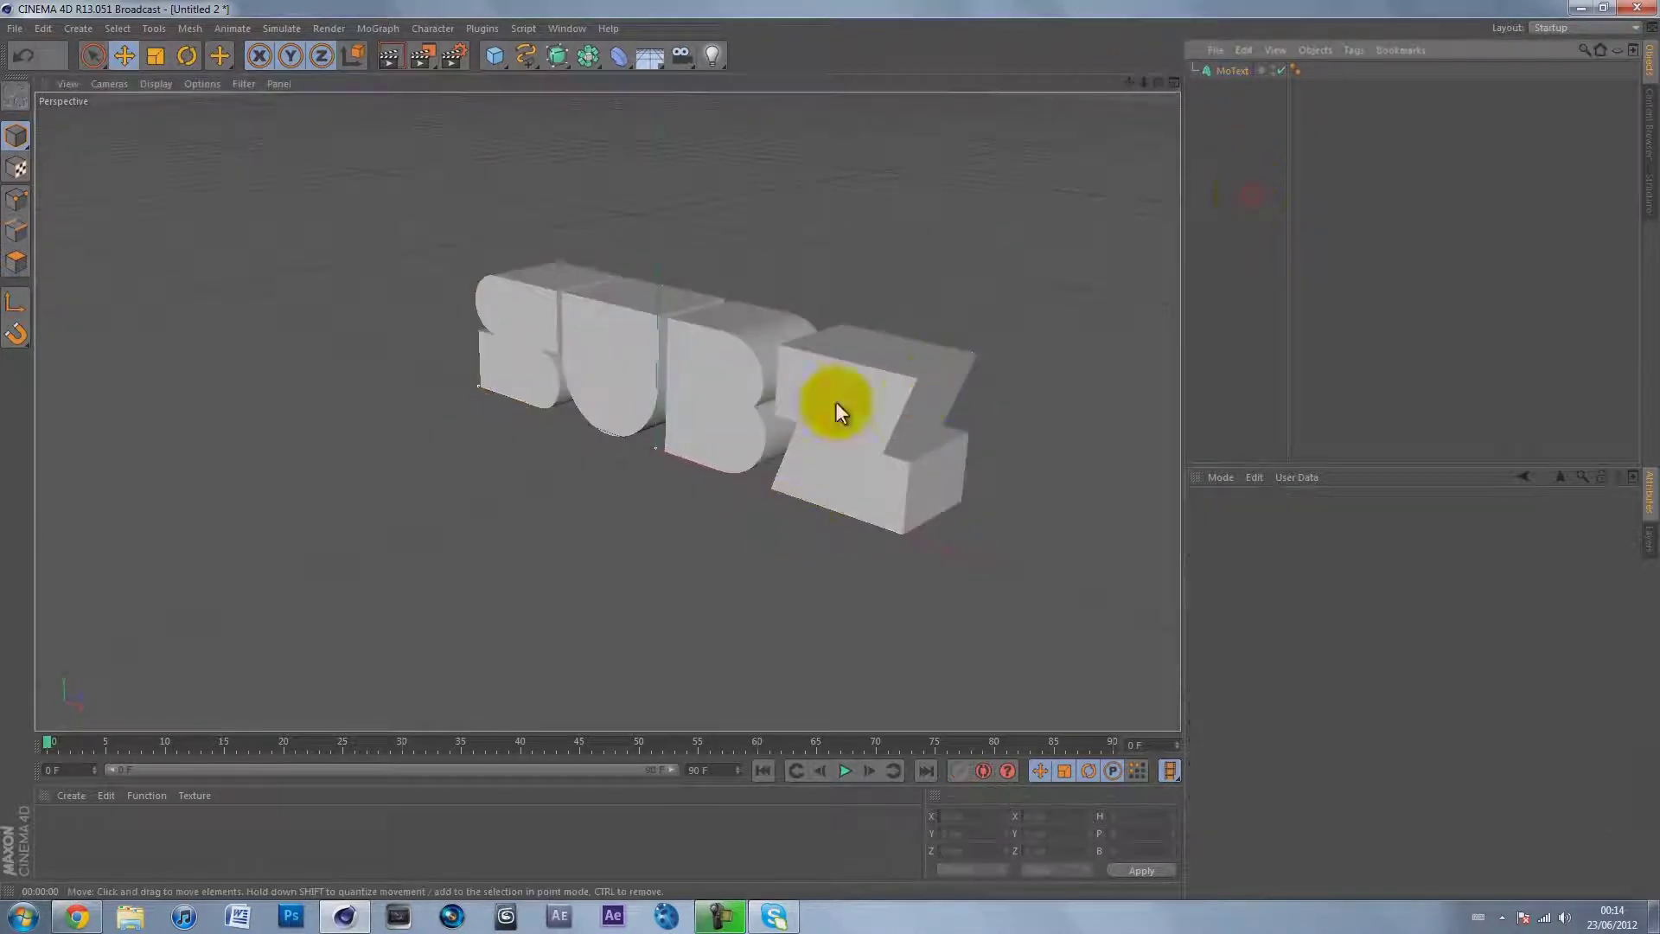
left_click(1232, 70)
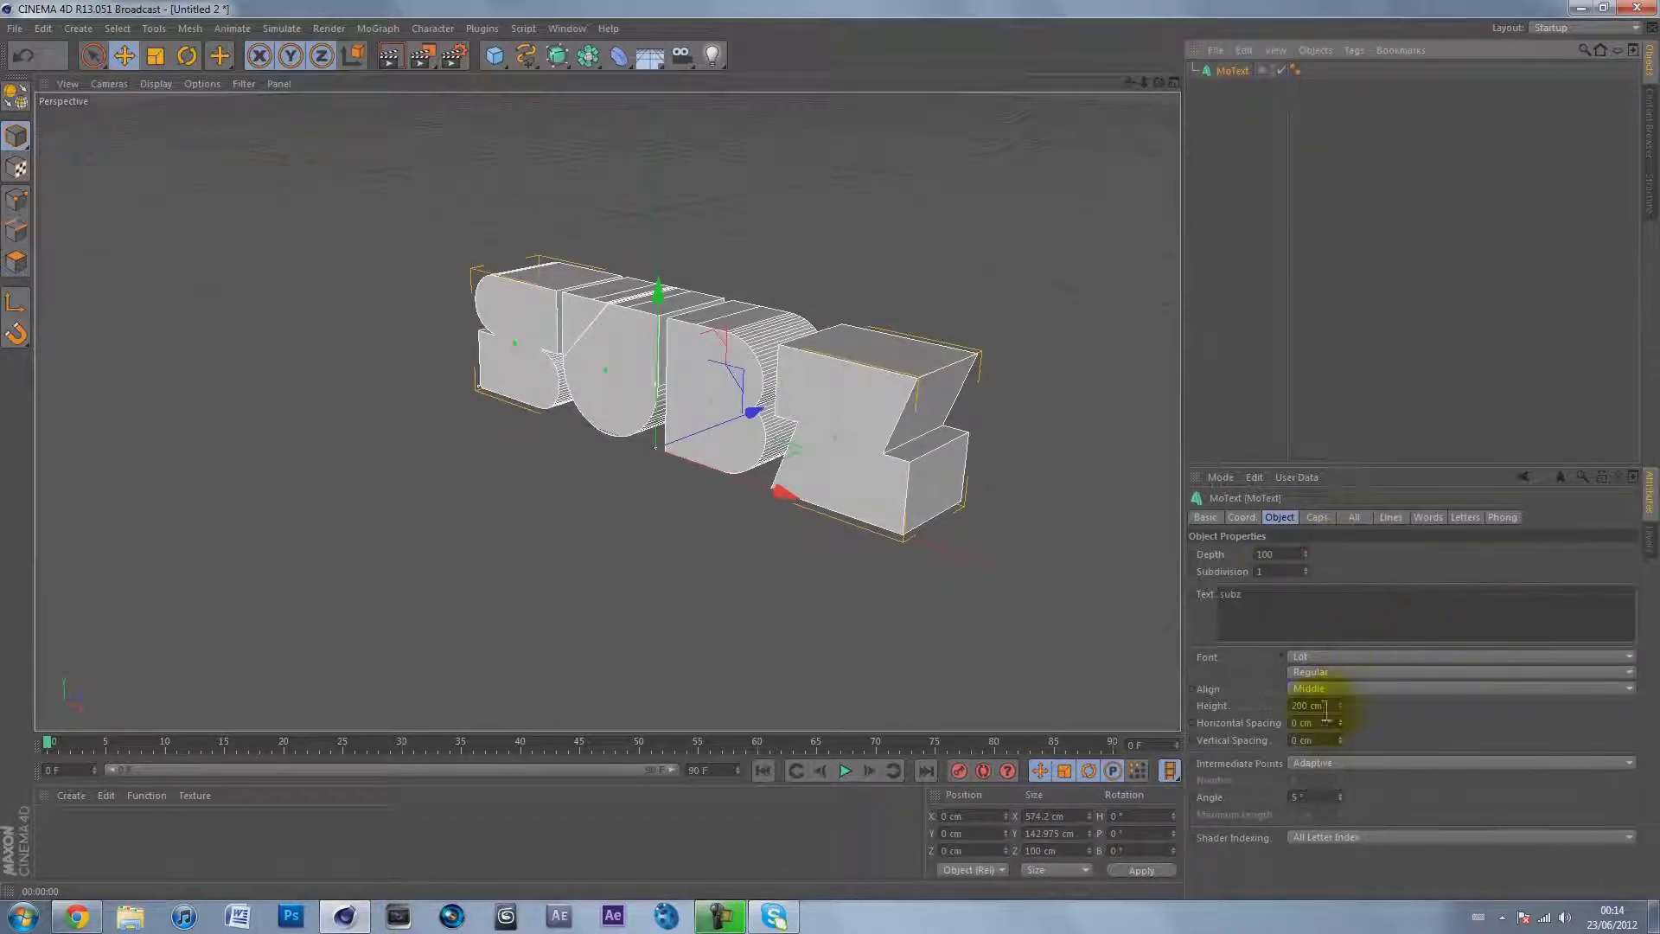
left_click_drag(1340, 721, 1340, 725)
left_click(1172, 84)
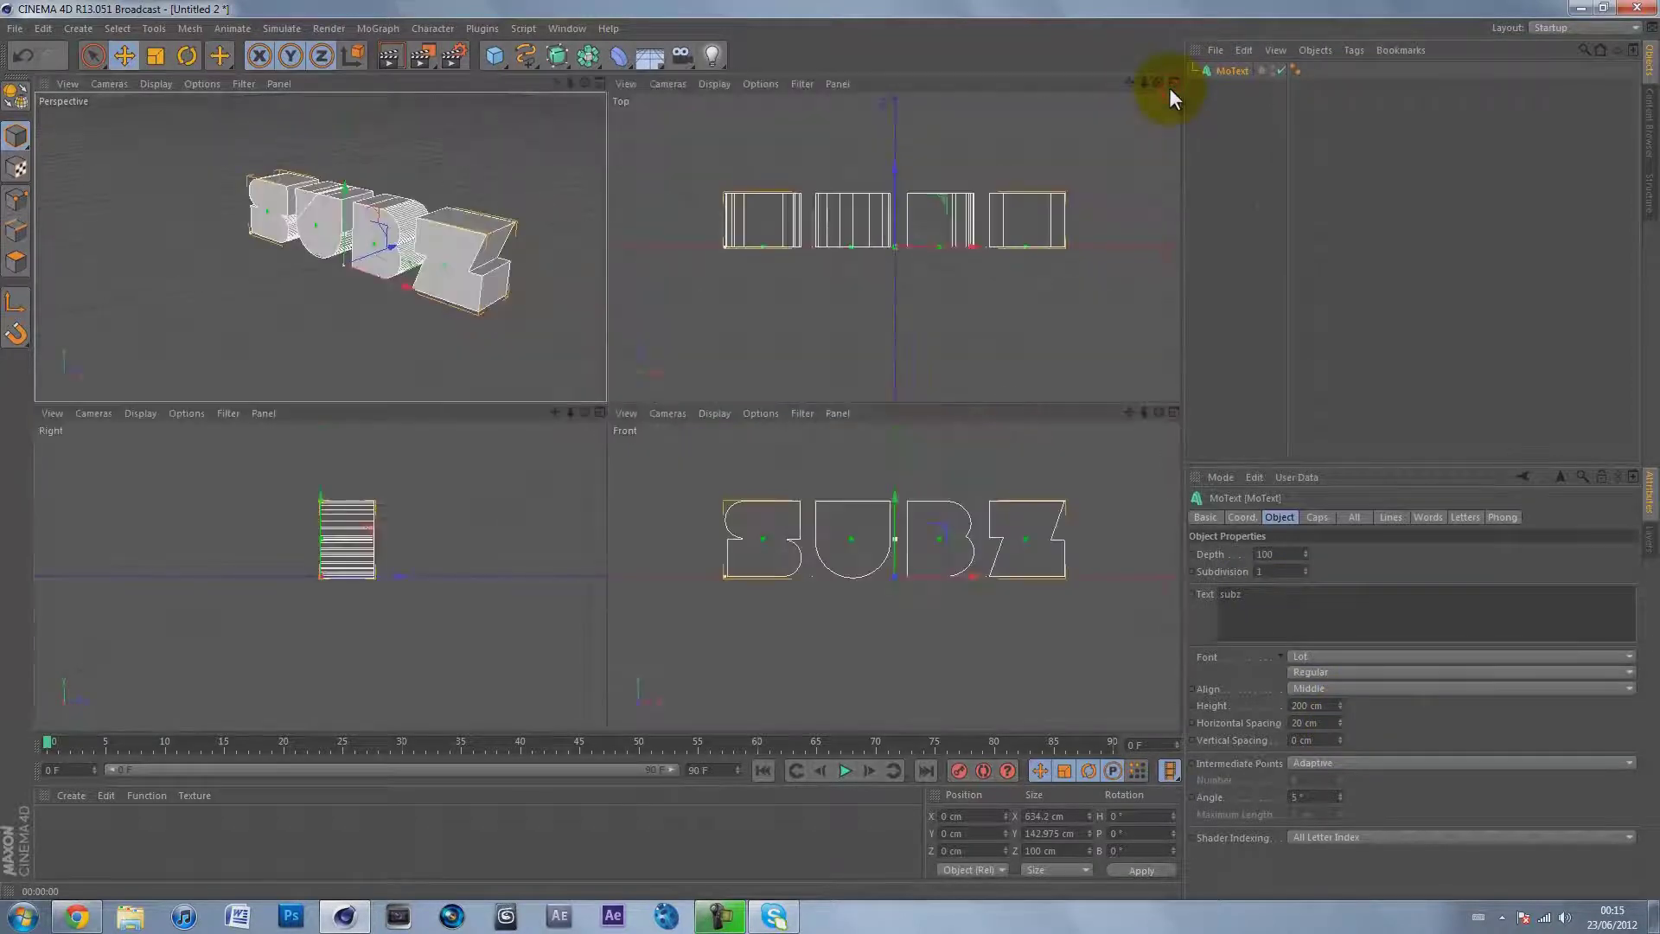
left_click(596, 83)
Set both the Start and End caps of the MoText to Fillet Cap.
left_click(1328, 516)
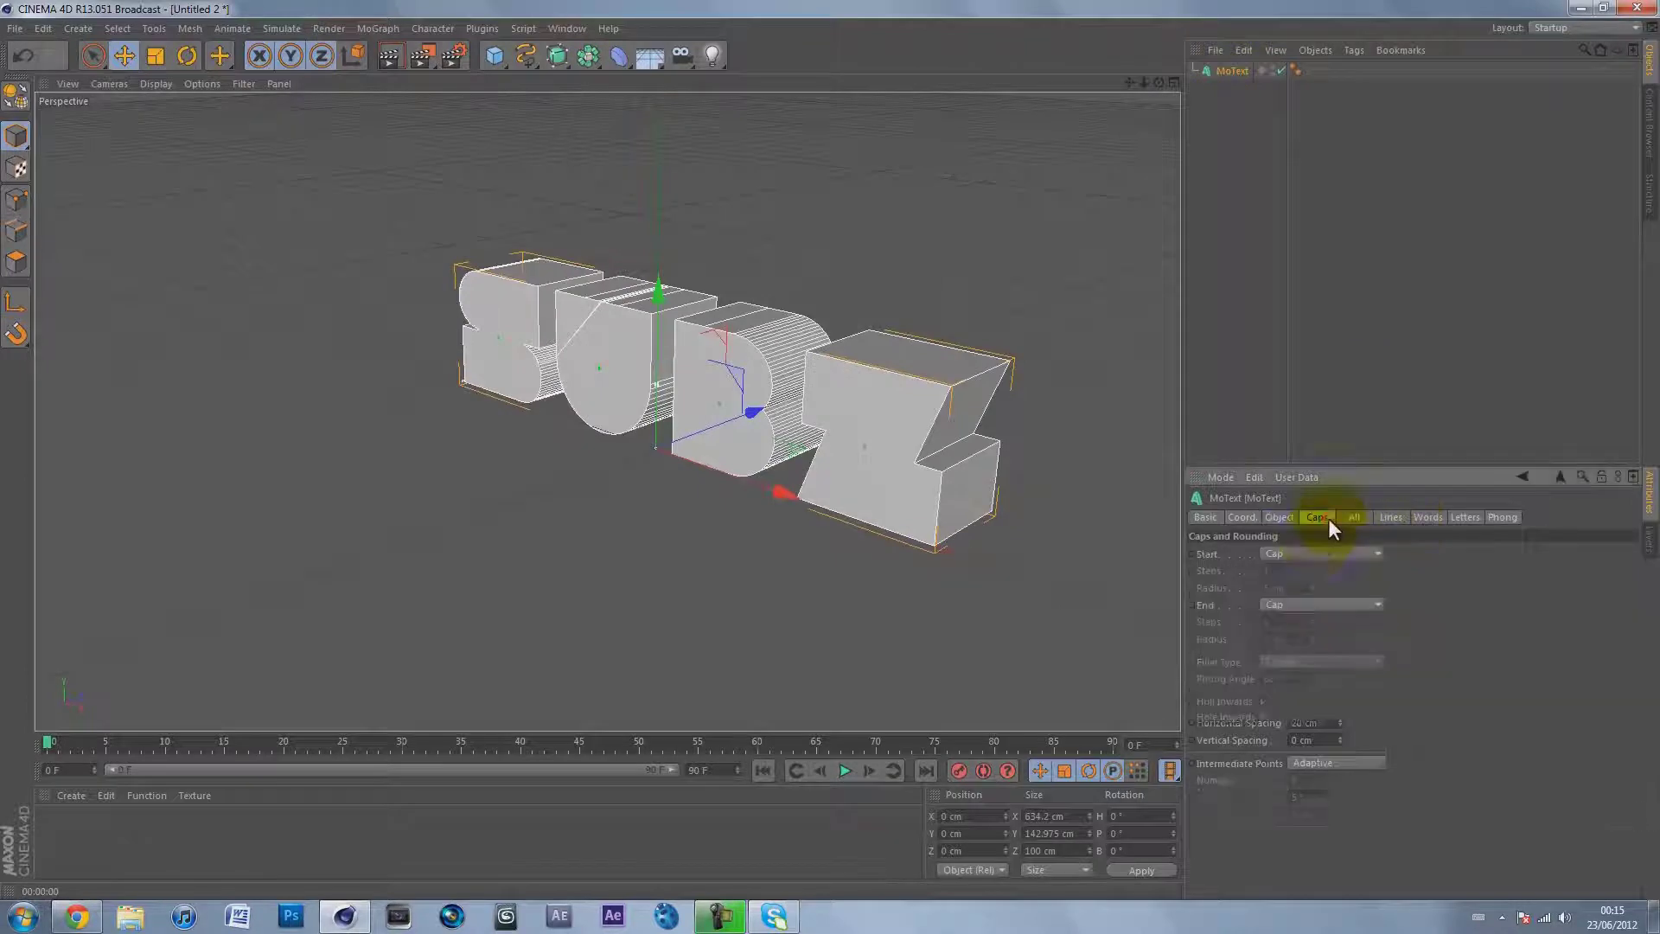
left_click(1291, 555)
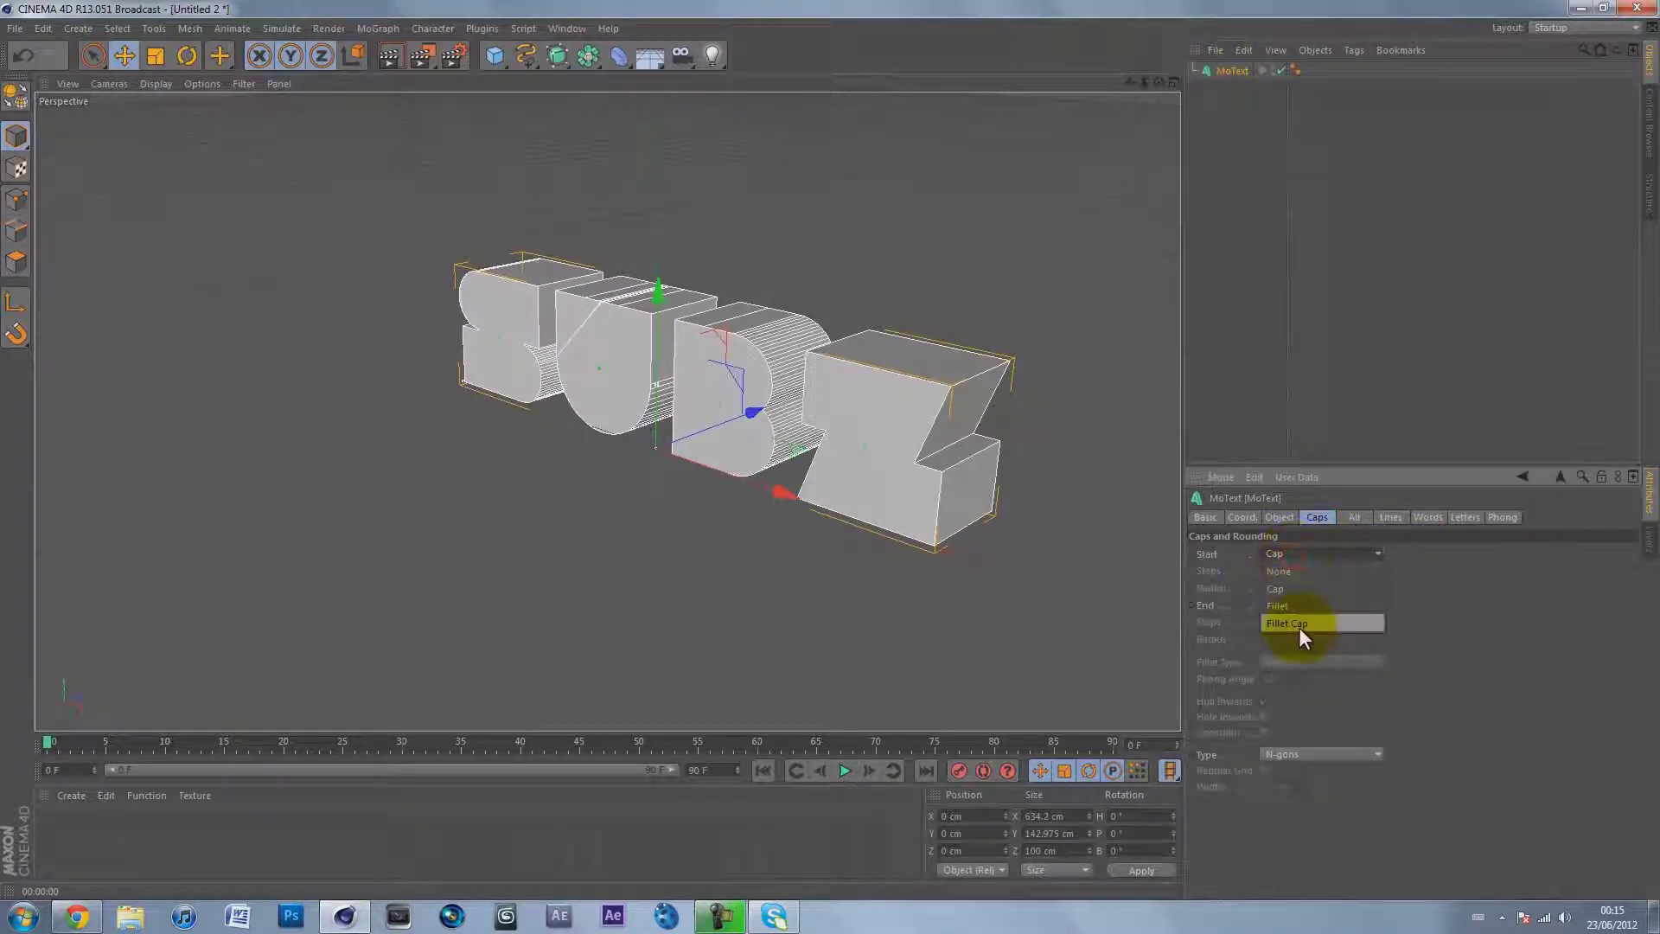
left_click(1298, 623)
left_click(1272, 605)
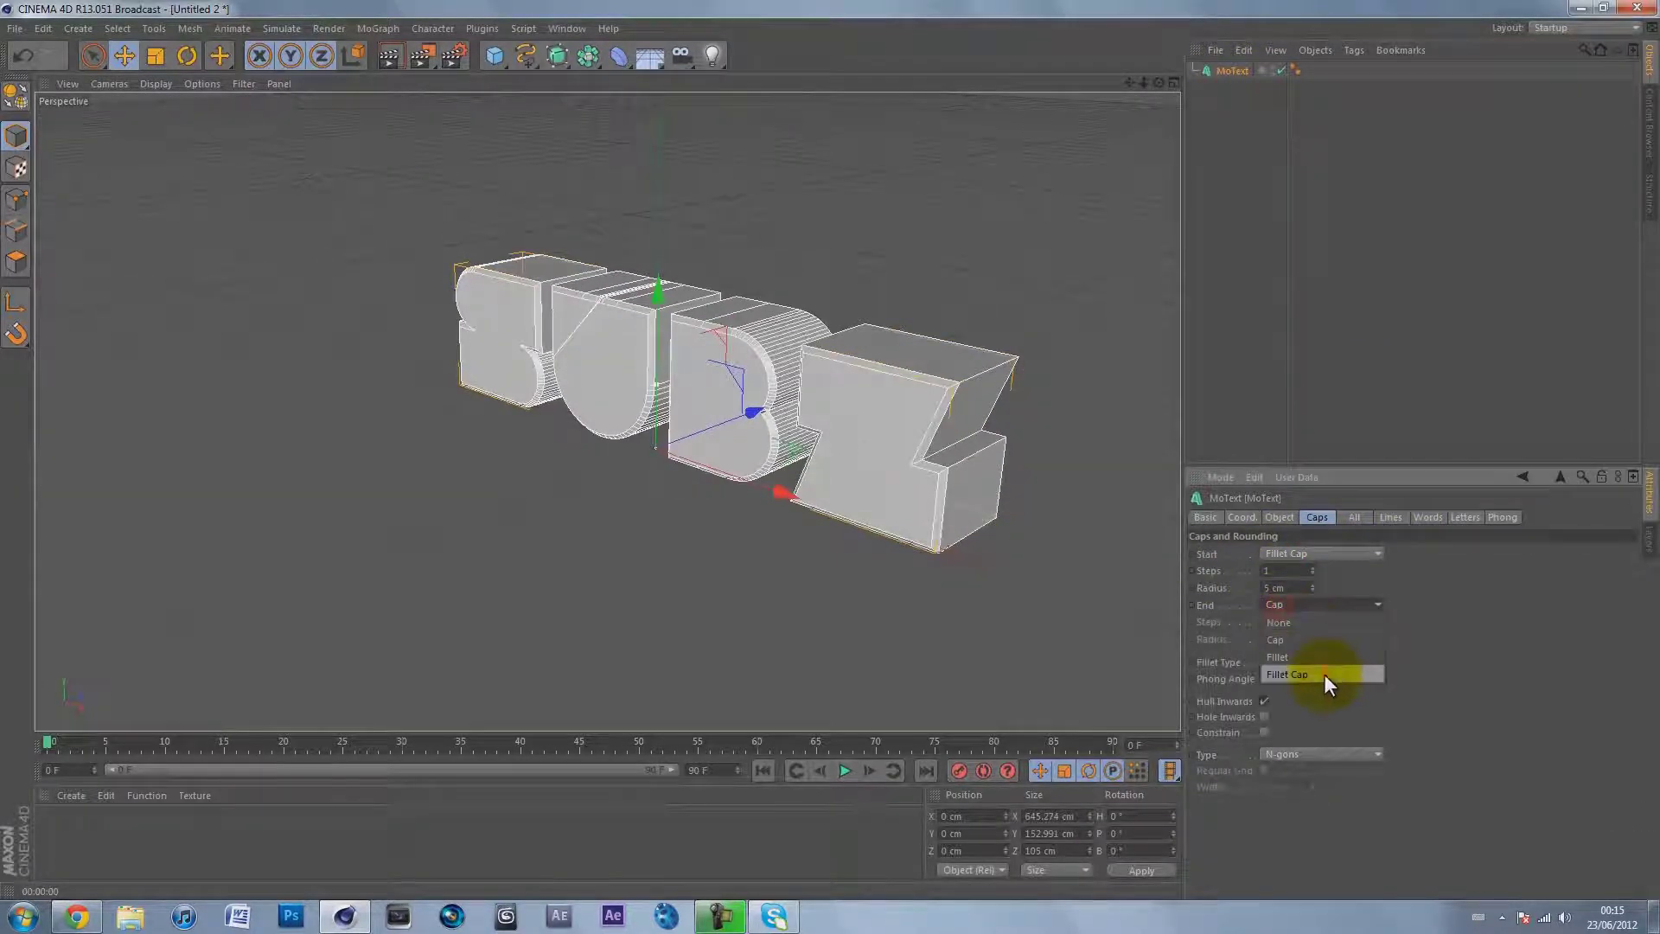
left_click(1324, 672)
Give both fillet caps 4 steps and a 4 cm radius.
left_click(1286, 570)
type("4")
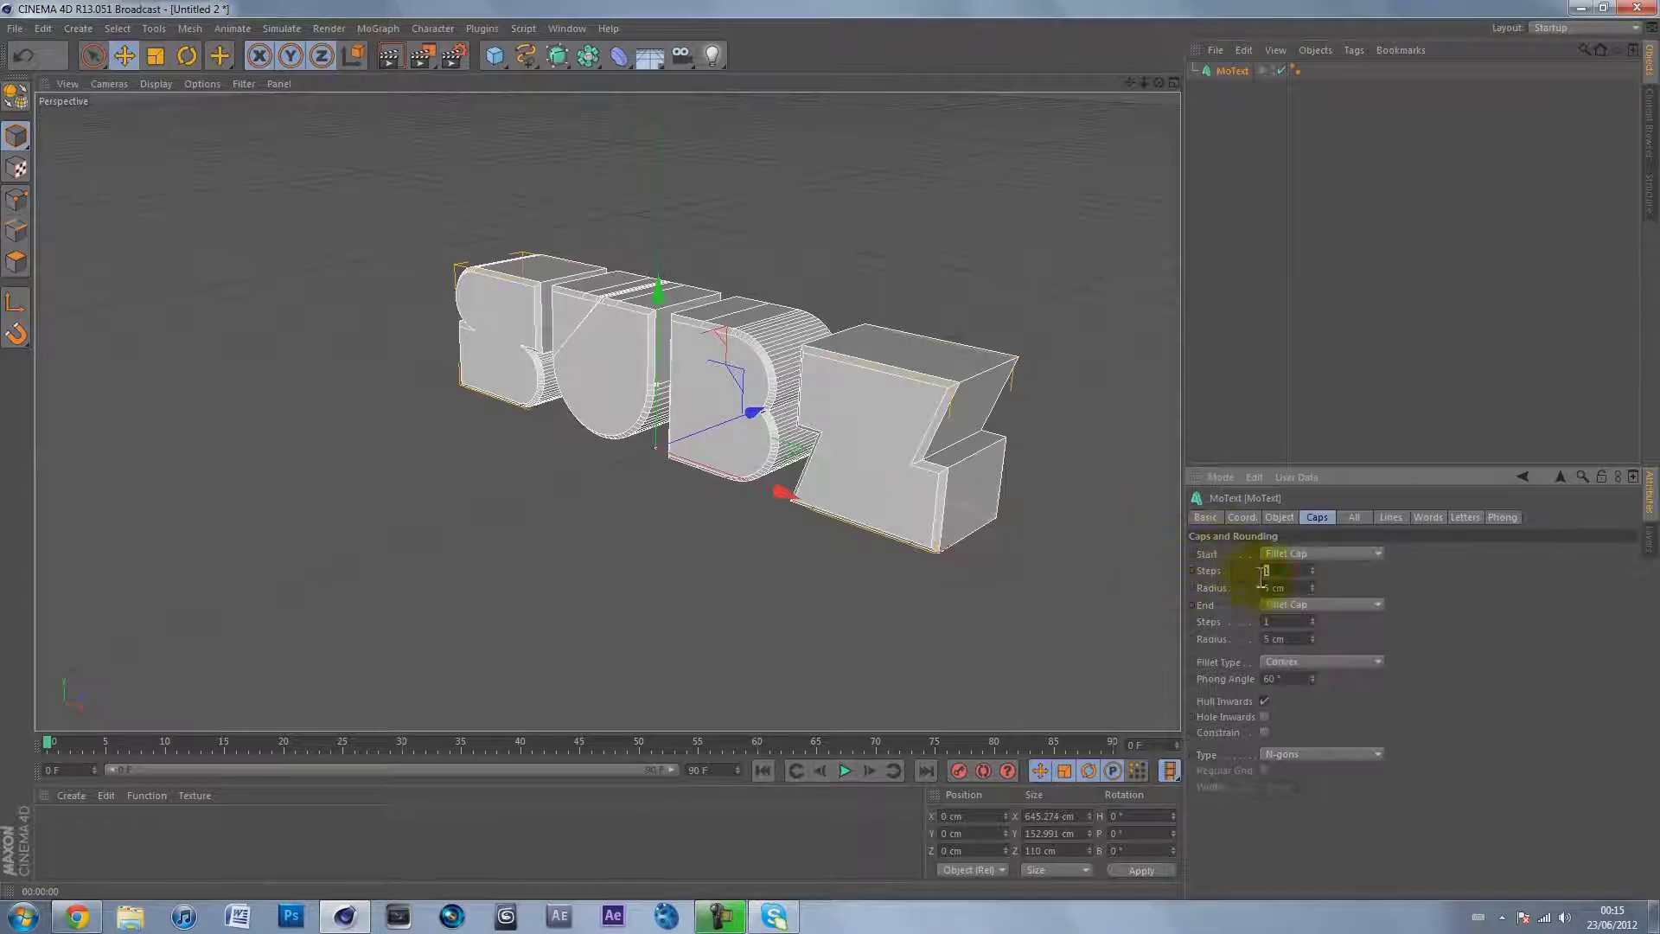
left_click(1288, 588)
type("4")
left_click(1287, 621)
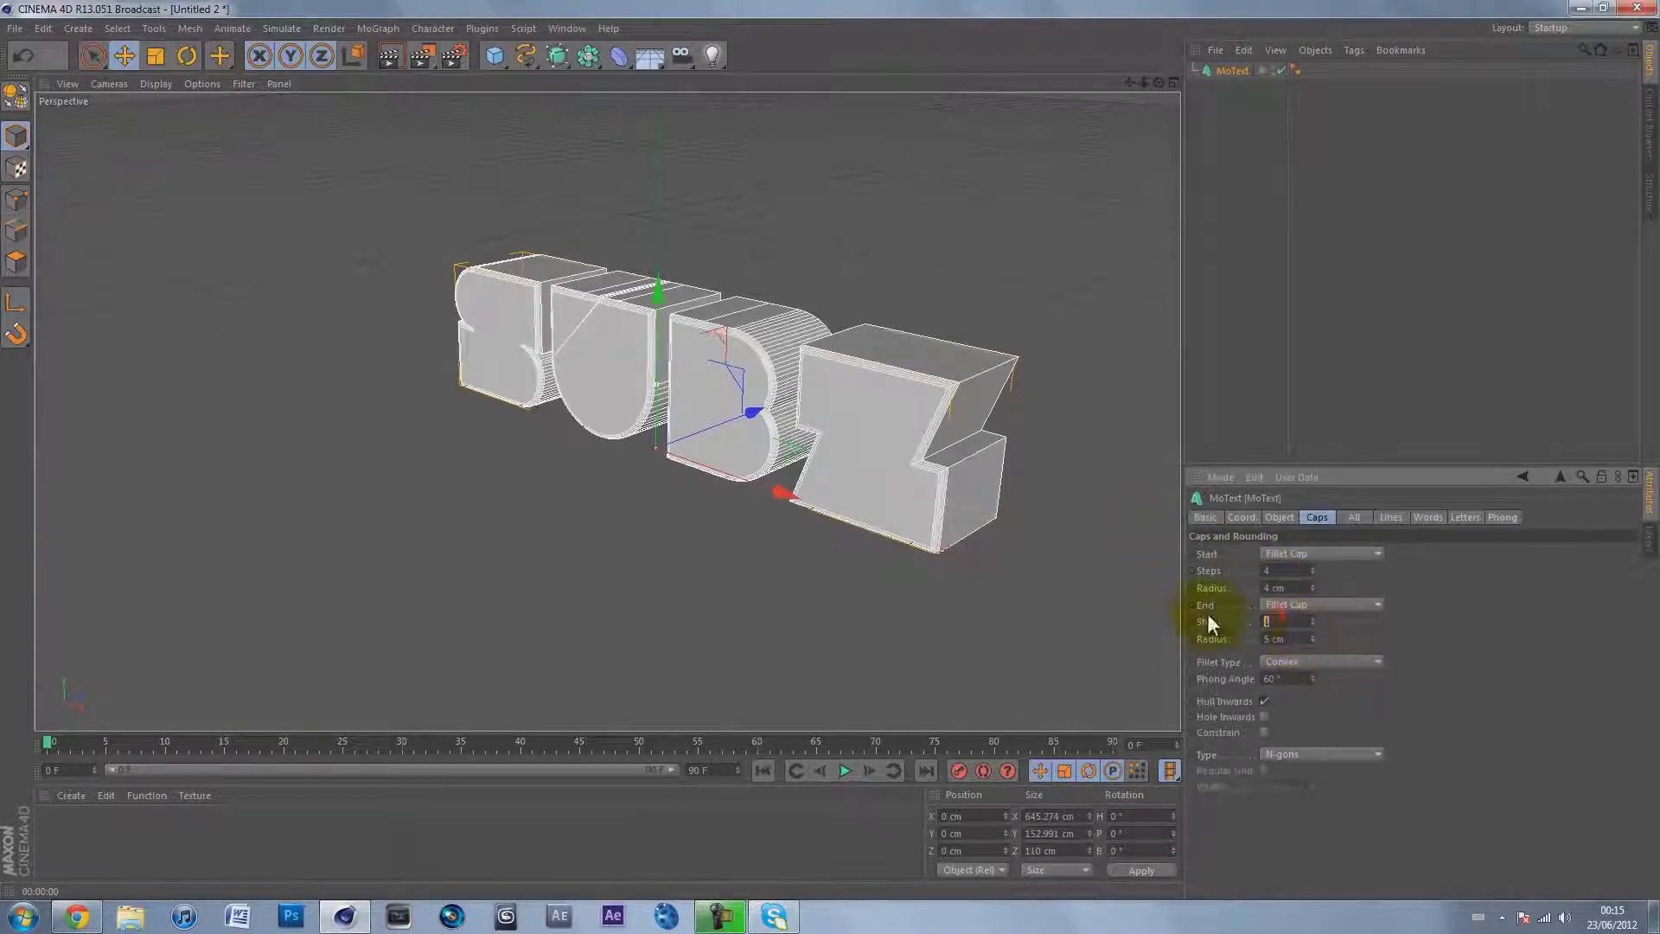
type("4")
left_click(1286, 638)
type("4")
key("Return")
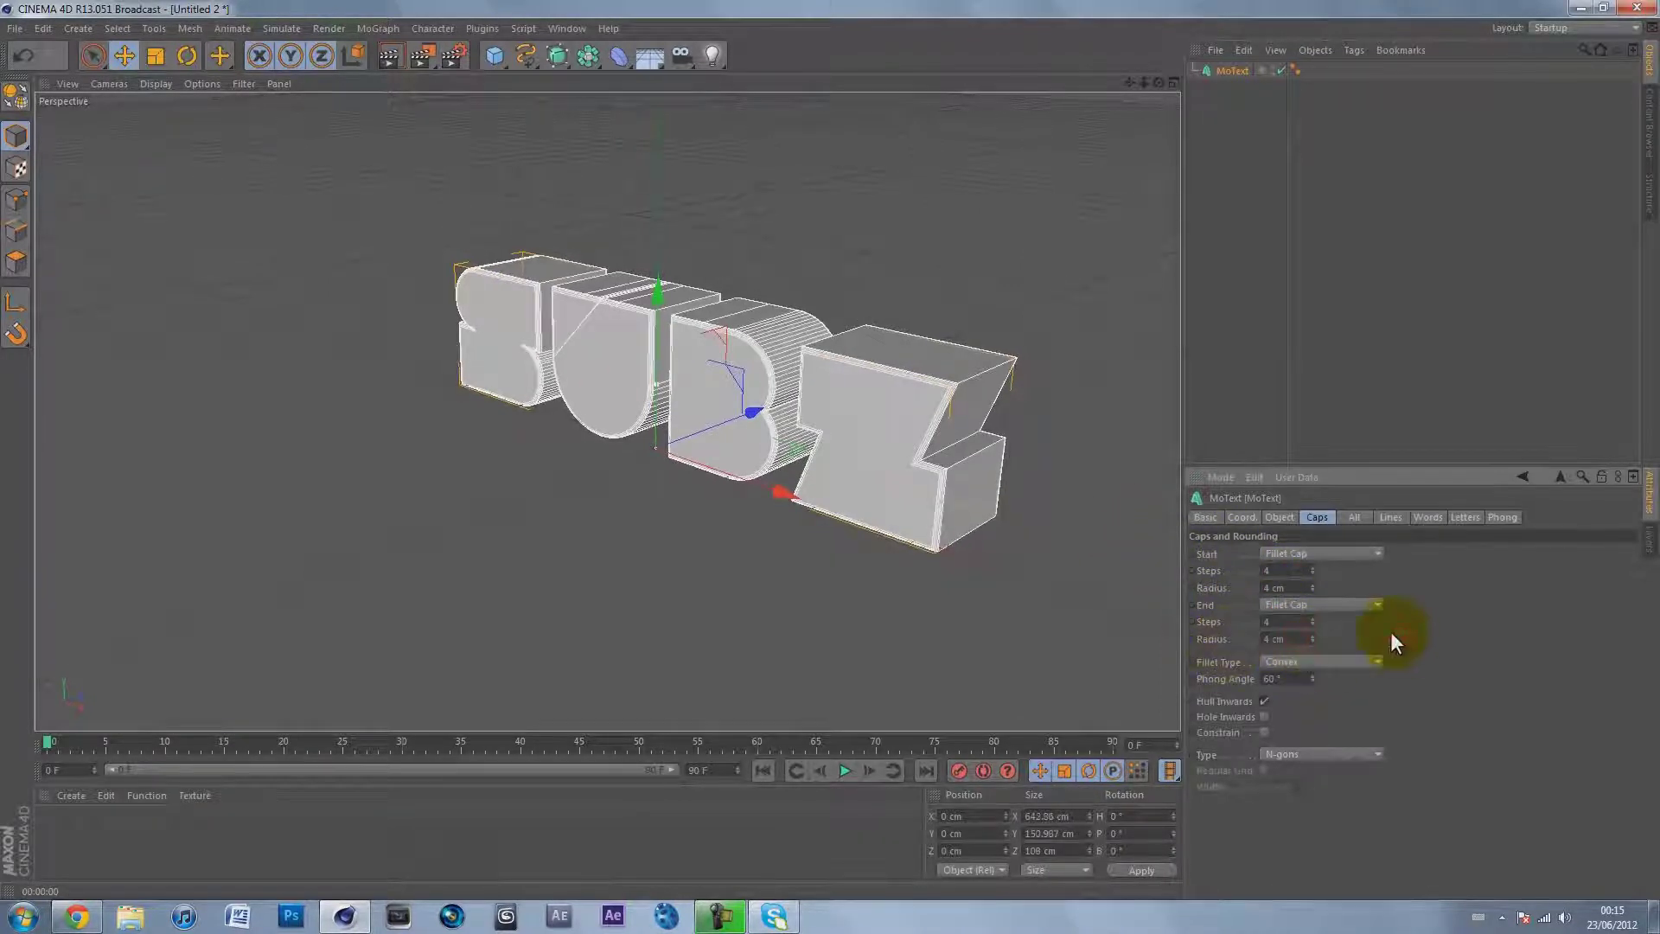
left_click(1231, 194)
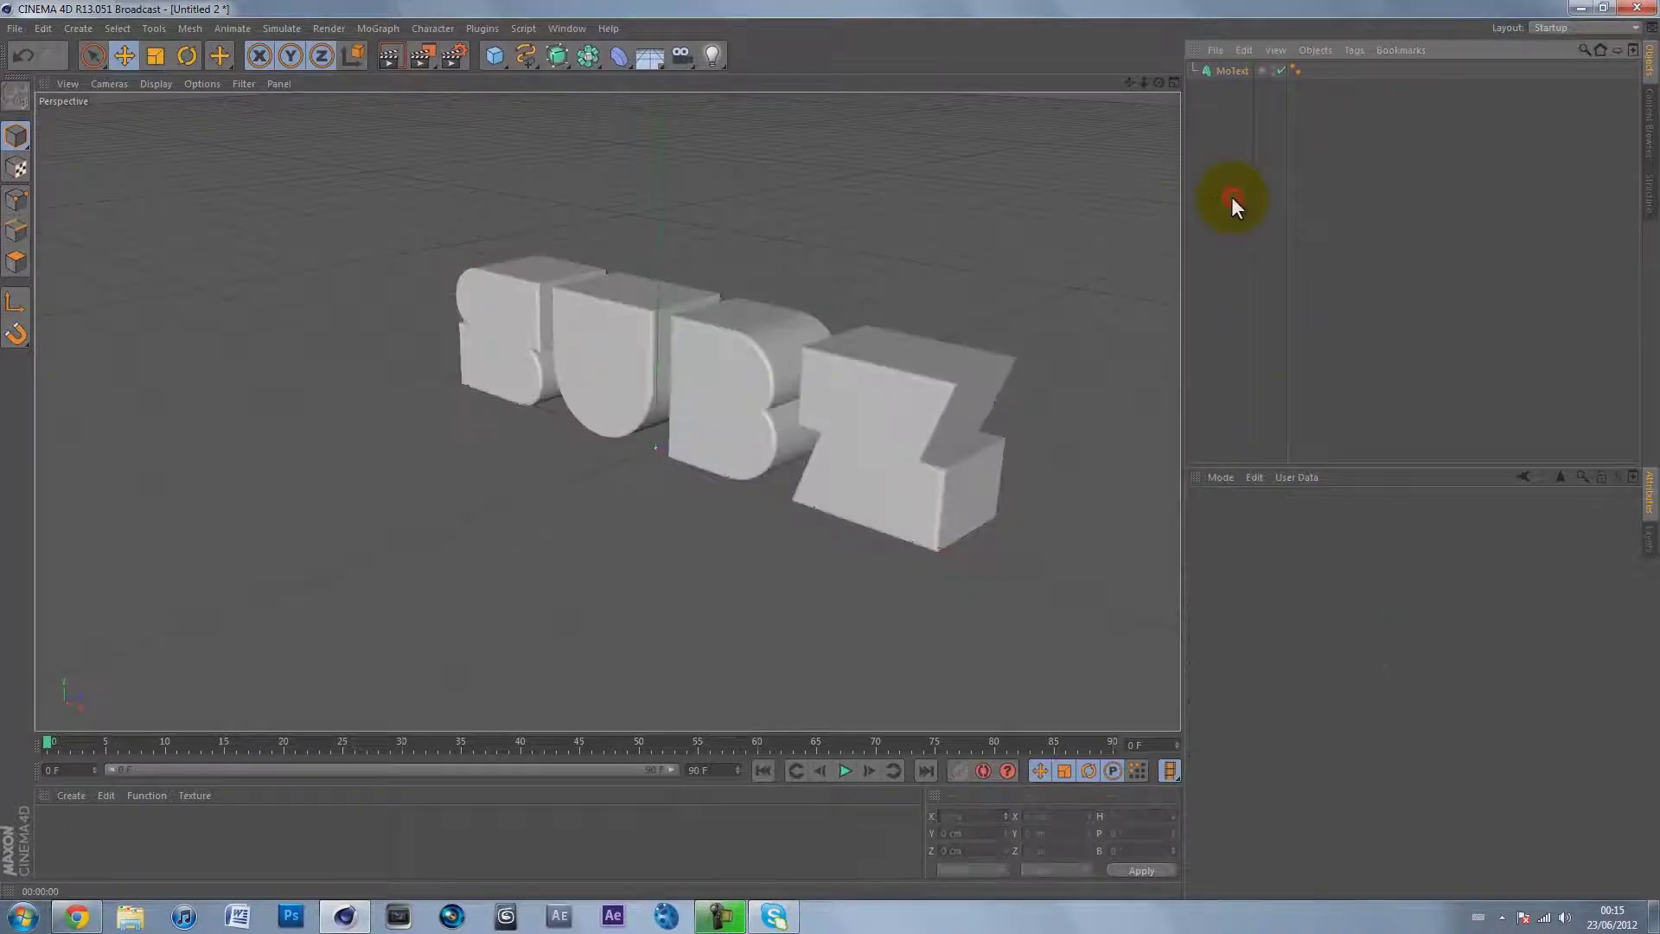
Duplicate the MoText and set the copy's depth to 75 cm.
left_click(1229, 75)
key("ctrl+c")
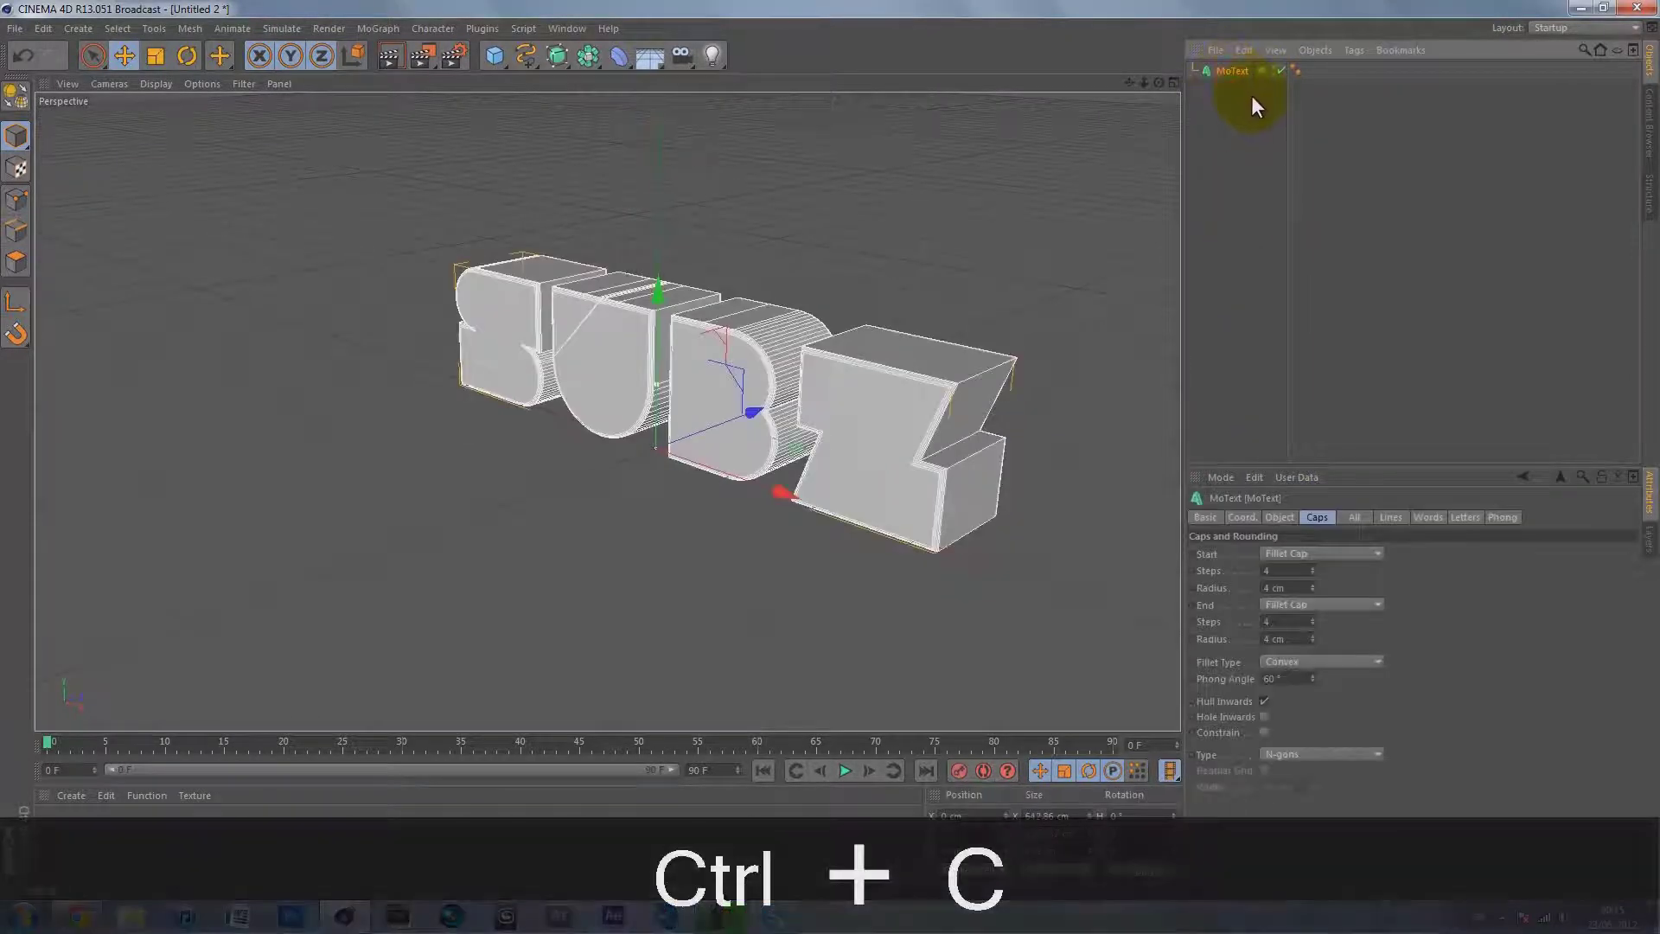
key("ctrl+v")
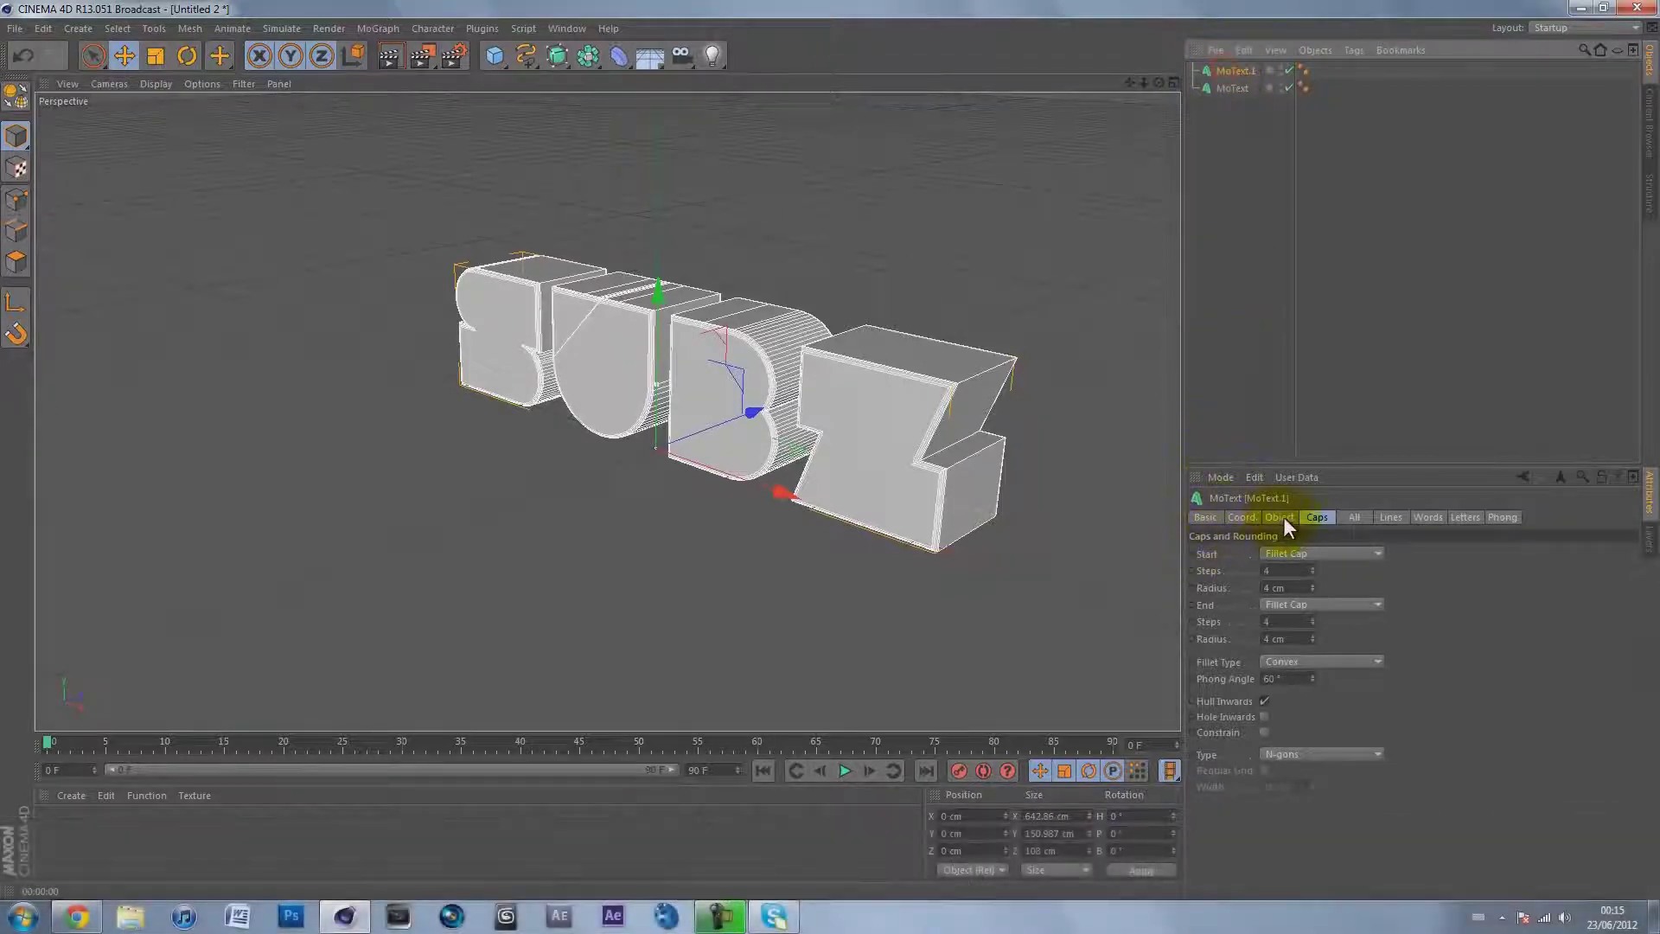
left_click(1279, 516)
double_click(1299, 554)
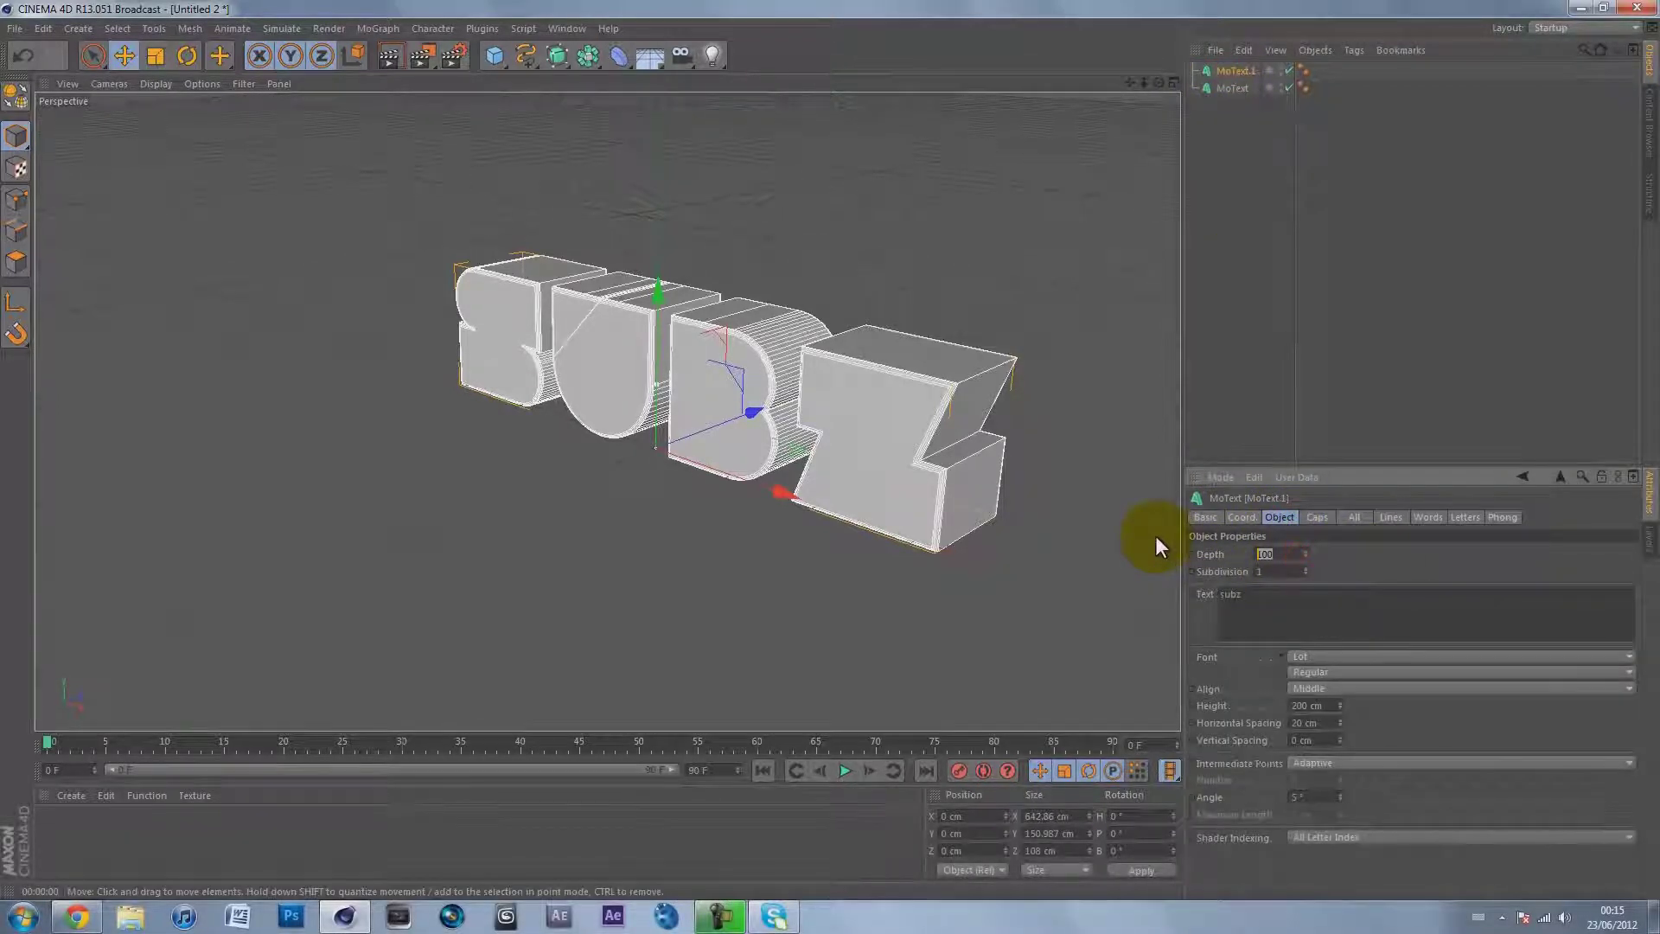
type("75")
left_click(1382, 549)
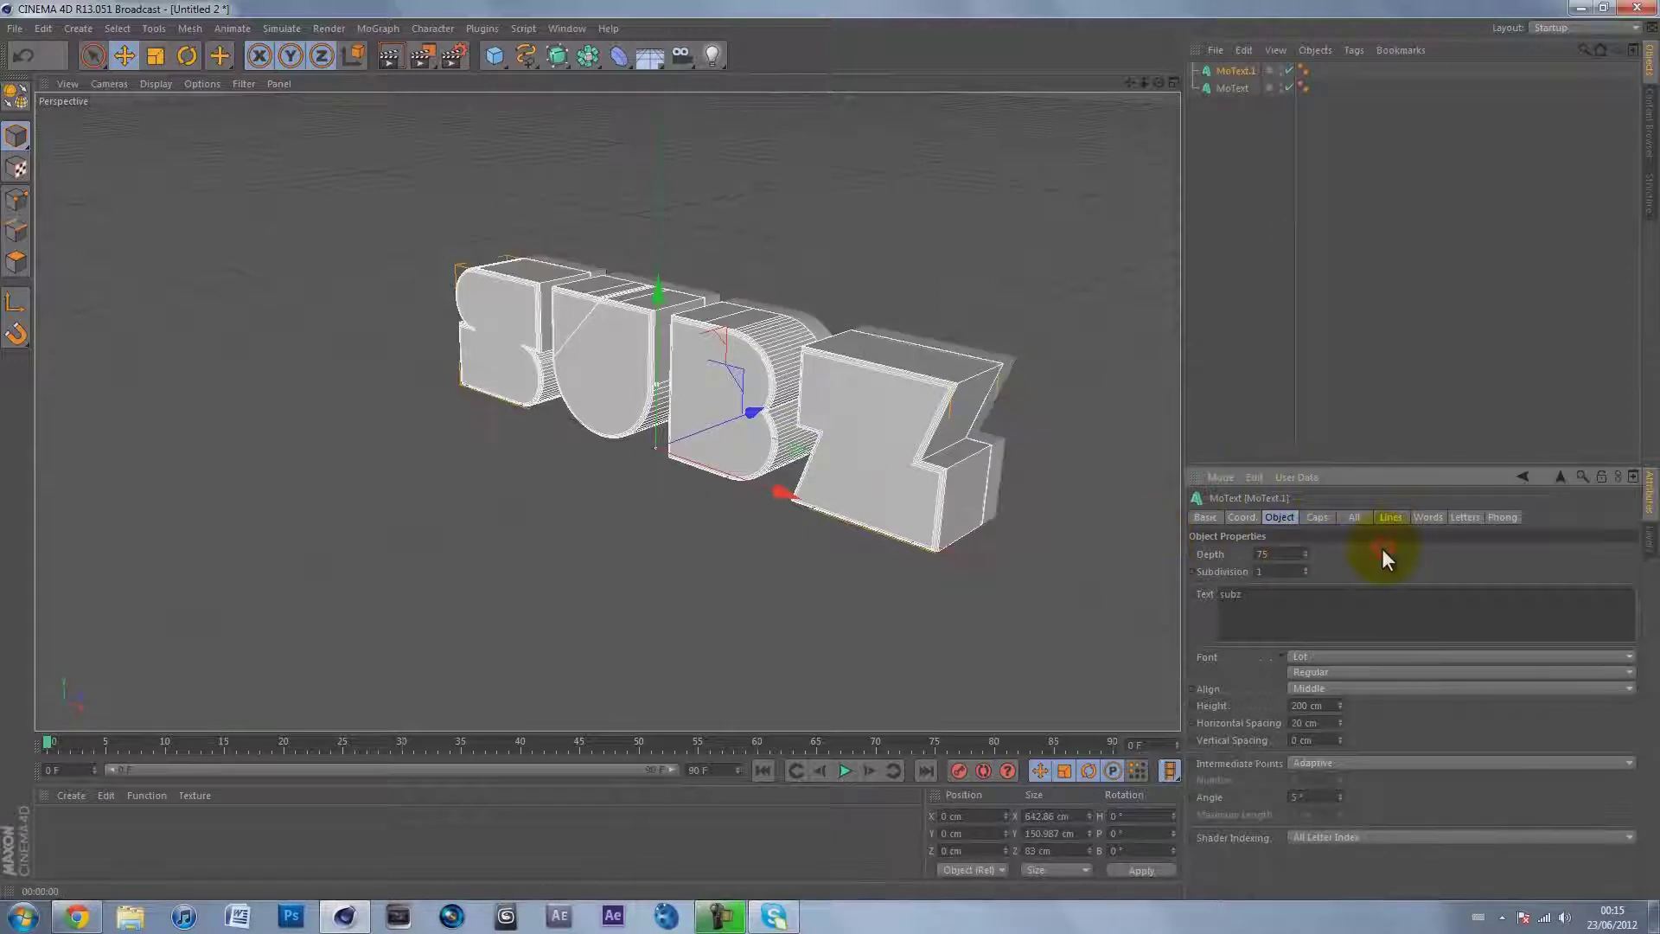
Nudge the duplicate MoText.1 about 12.9 cm forward along Z.
left_click(1174, 82)
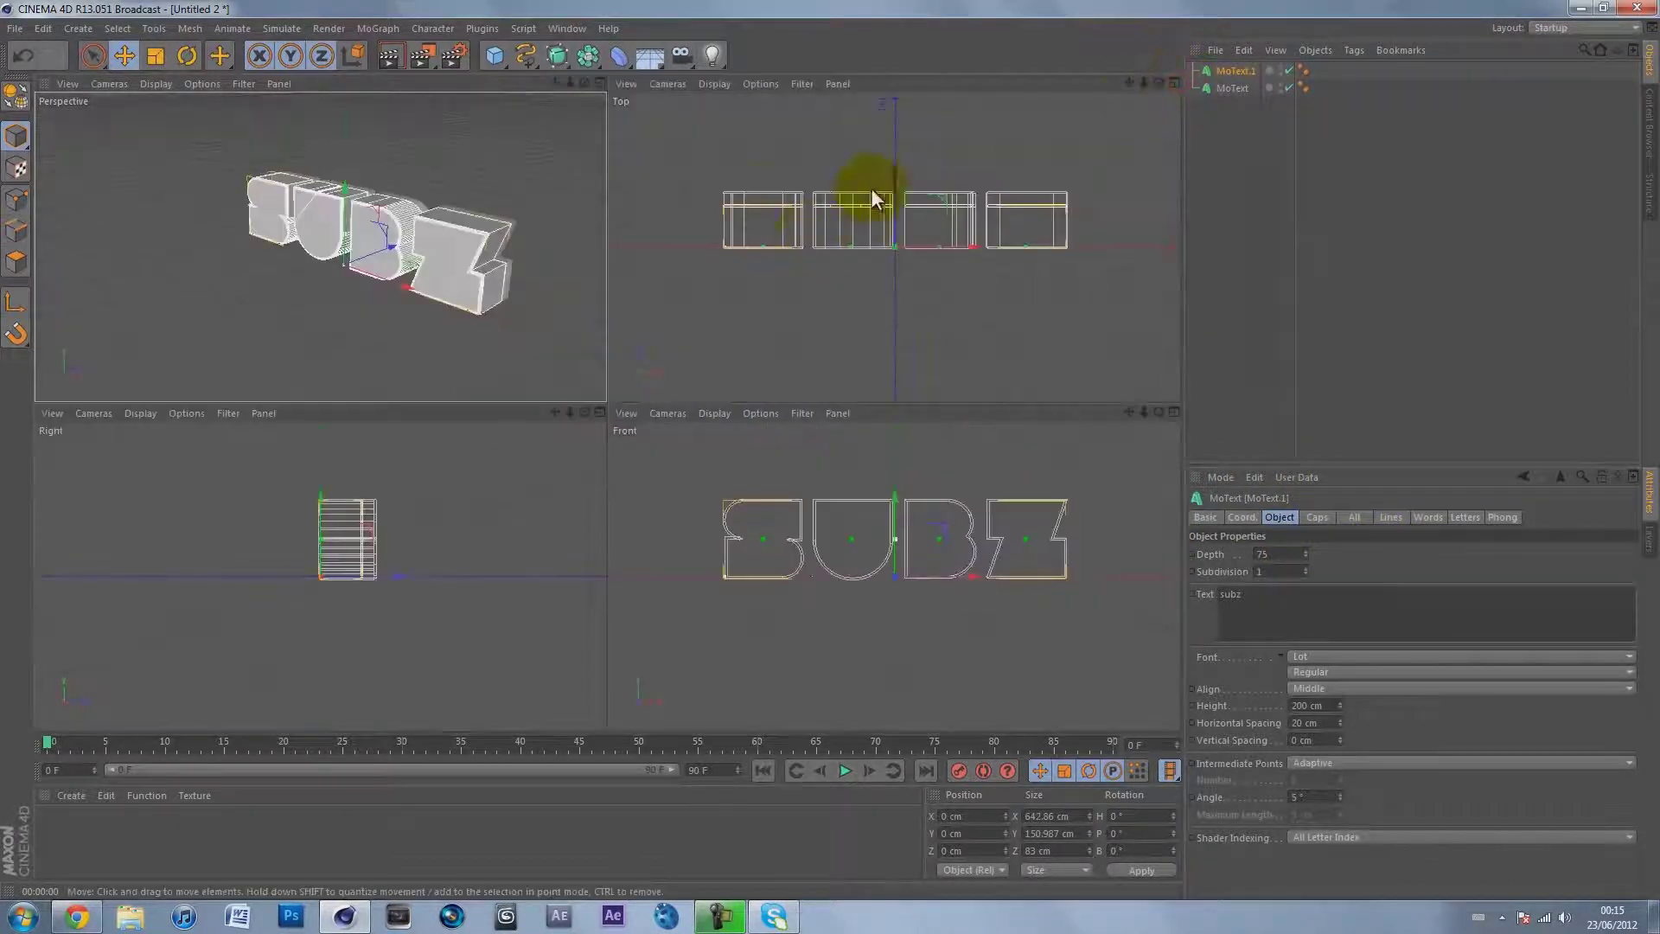
left_click_drag(892, 170, 892, 162)
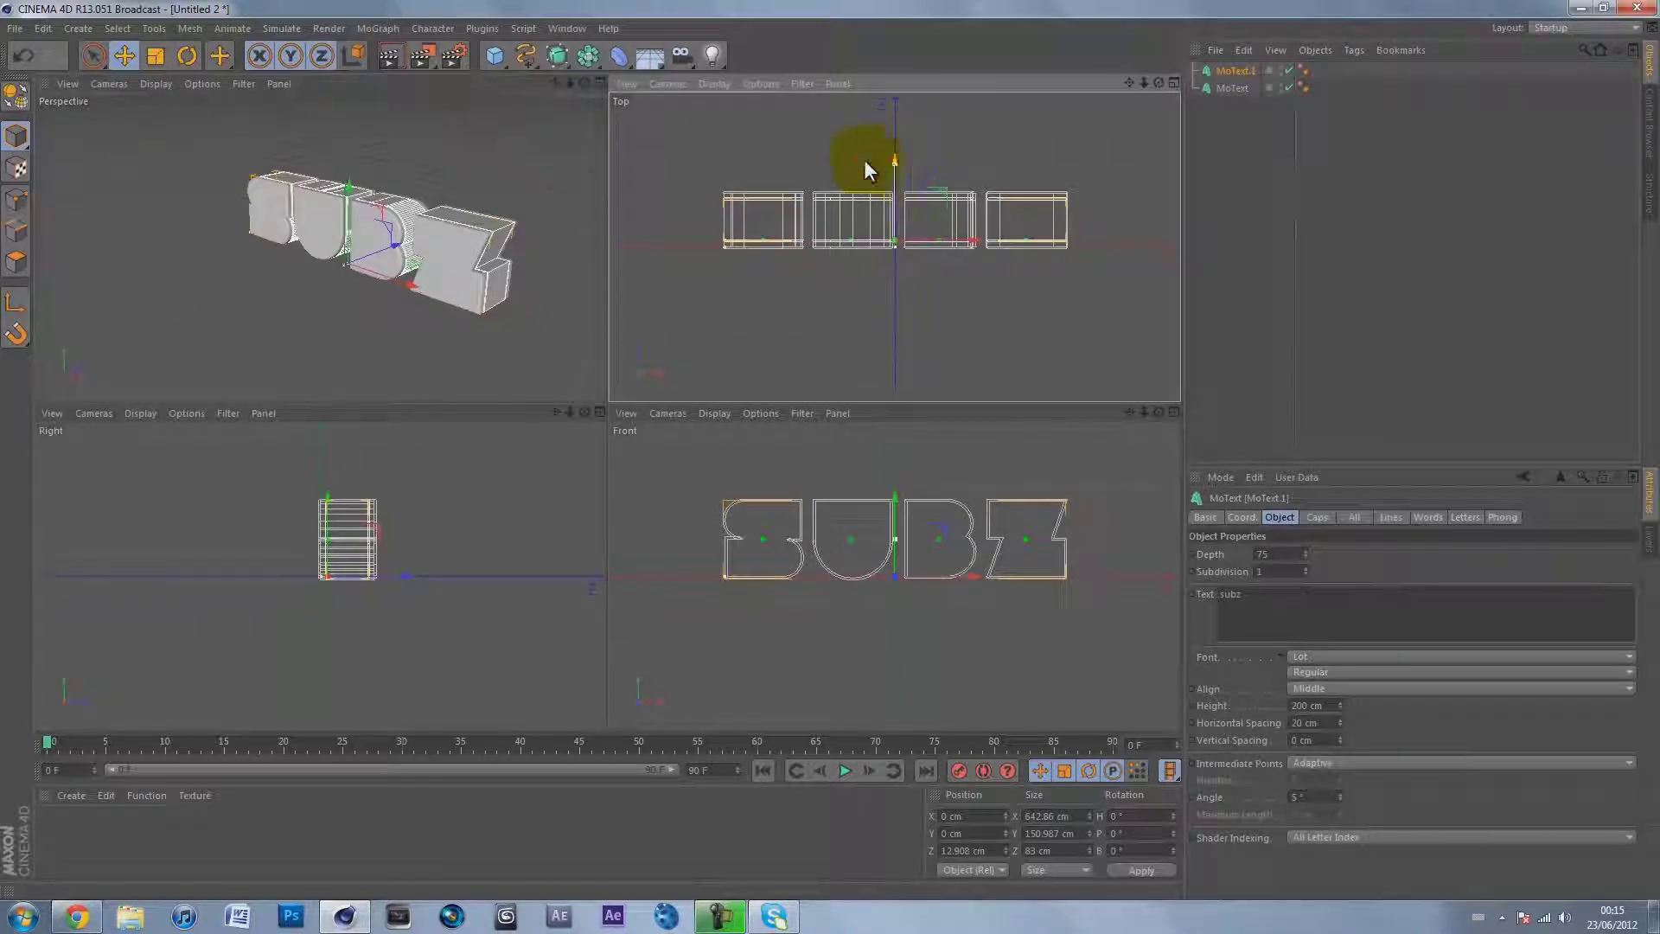
left_click(599, 83)
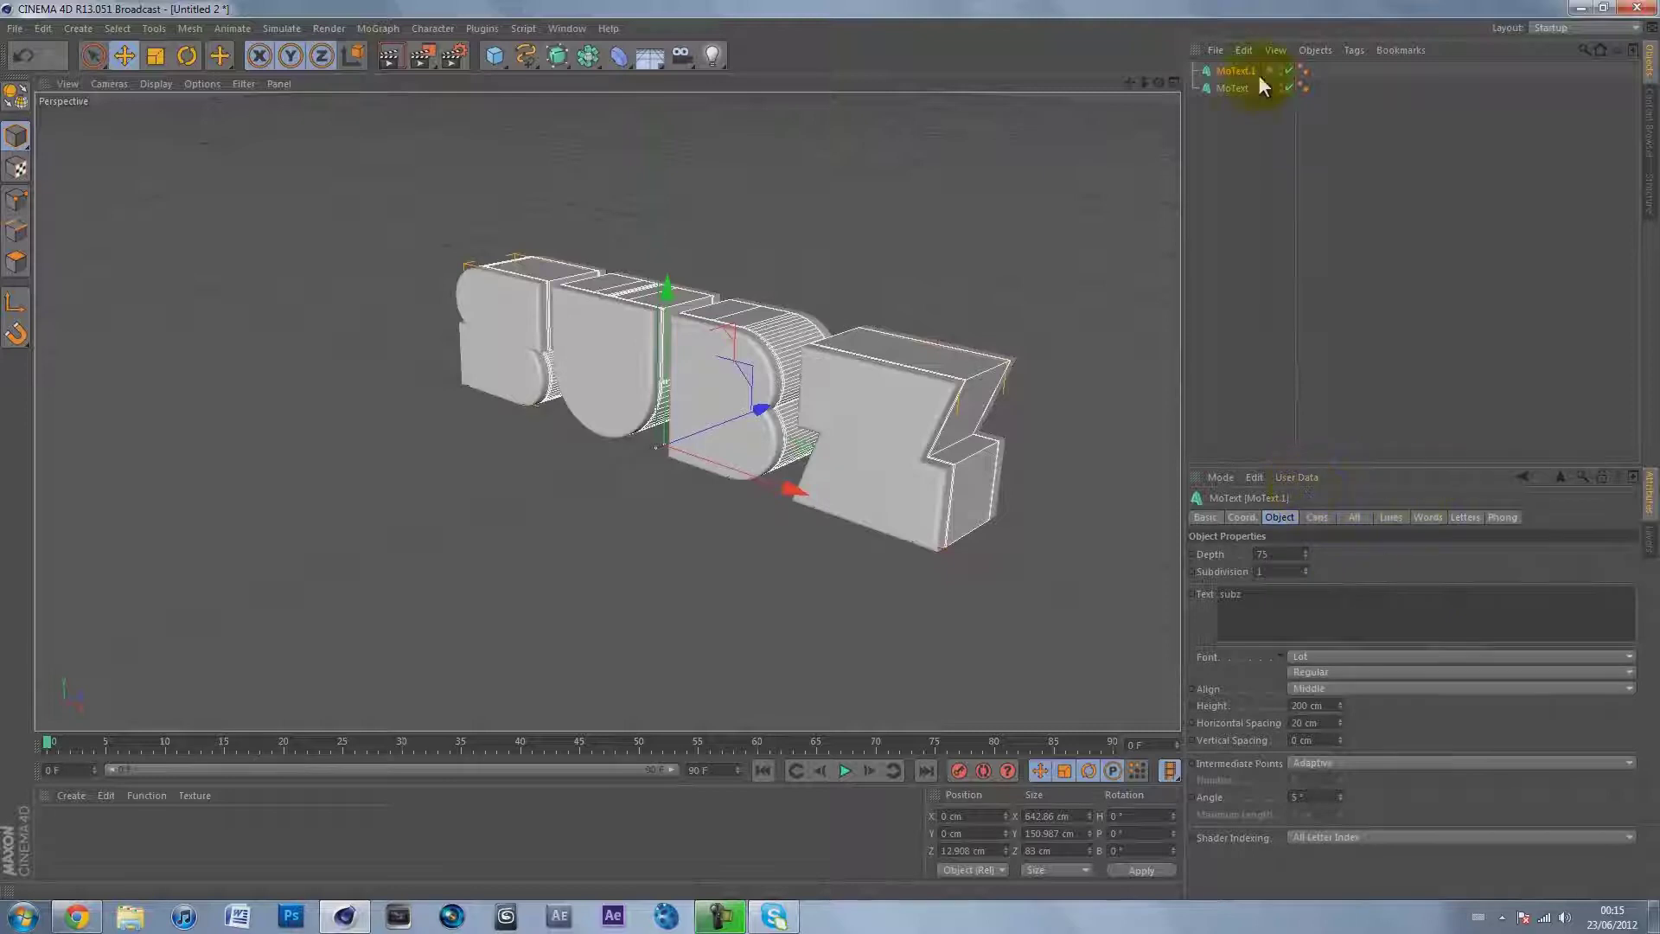
Check the original MoText's Caps, deselect both texts, and orbit around the layered lettering.
left_click(1232, 87)
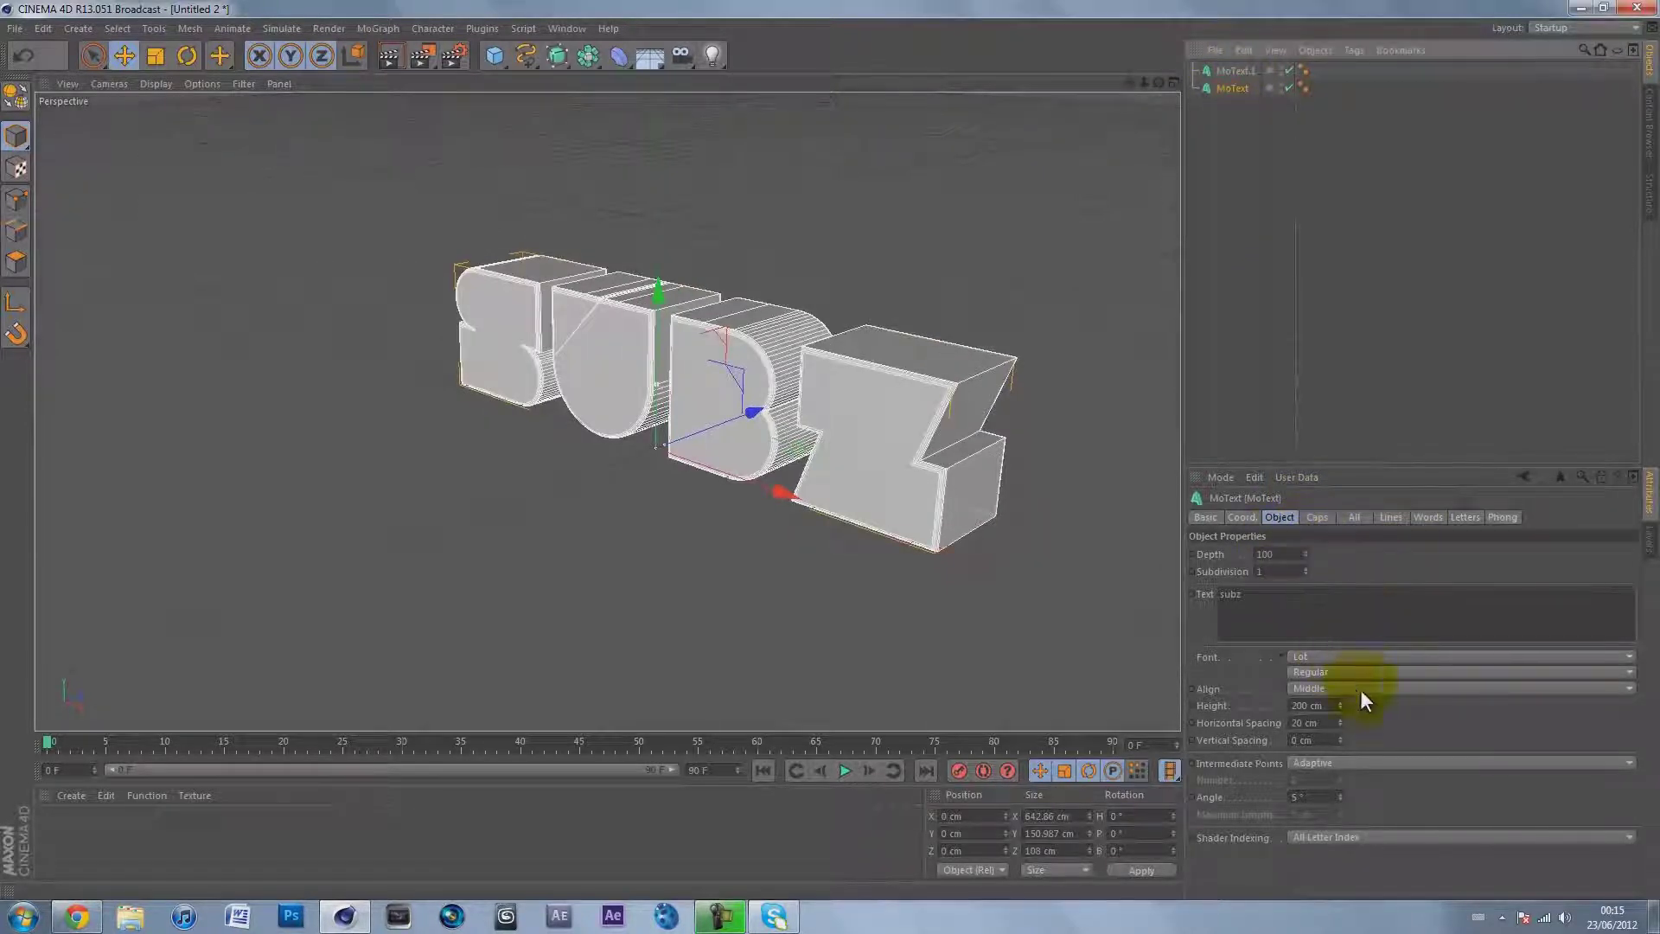
left_click(1315, 516)
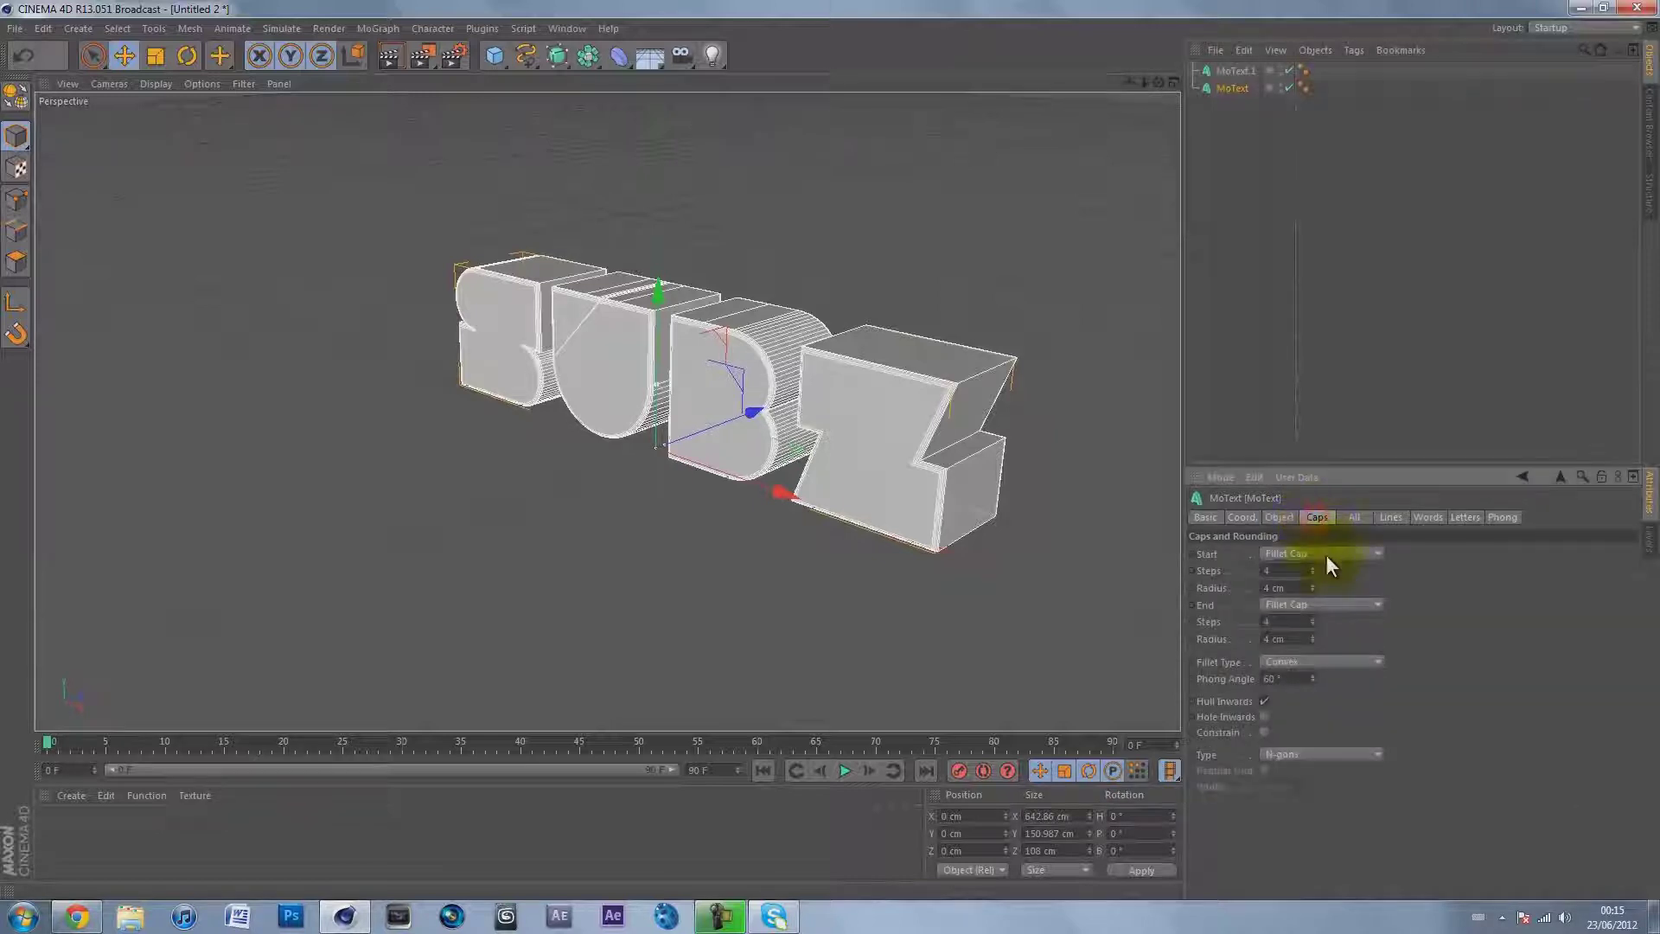
left_click(1201, 417)
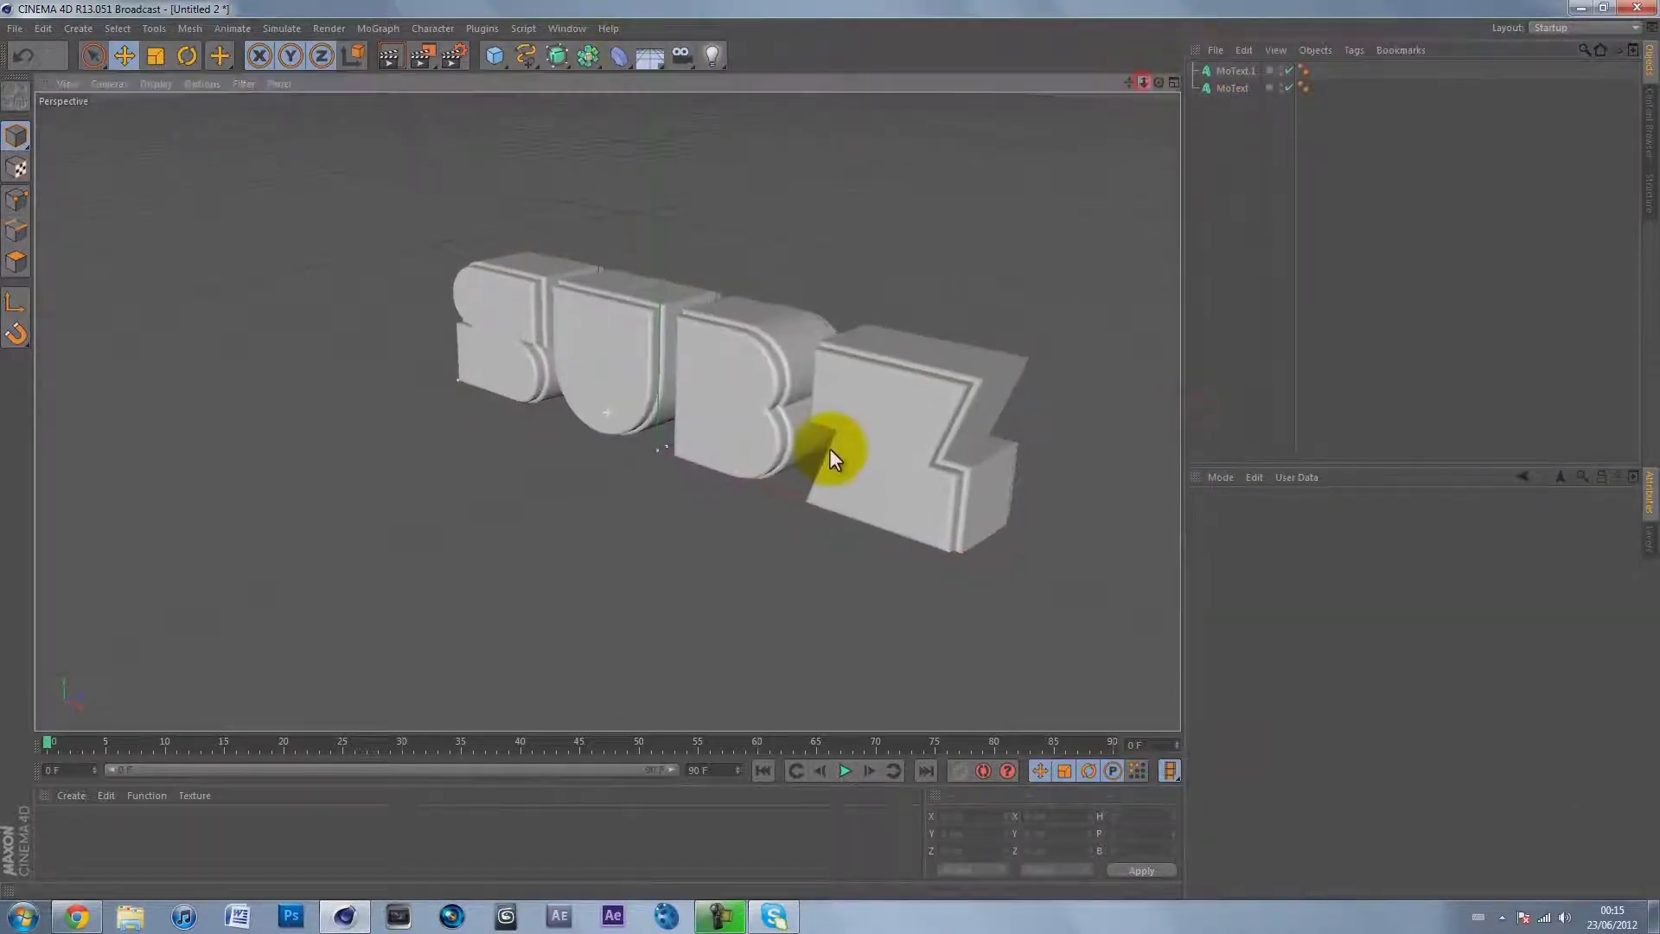
scroll(828, 448, "up", 4)
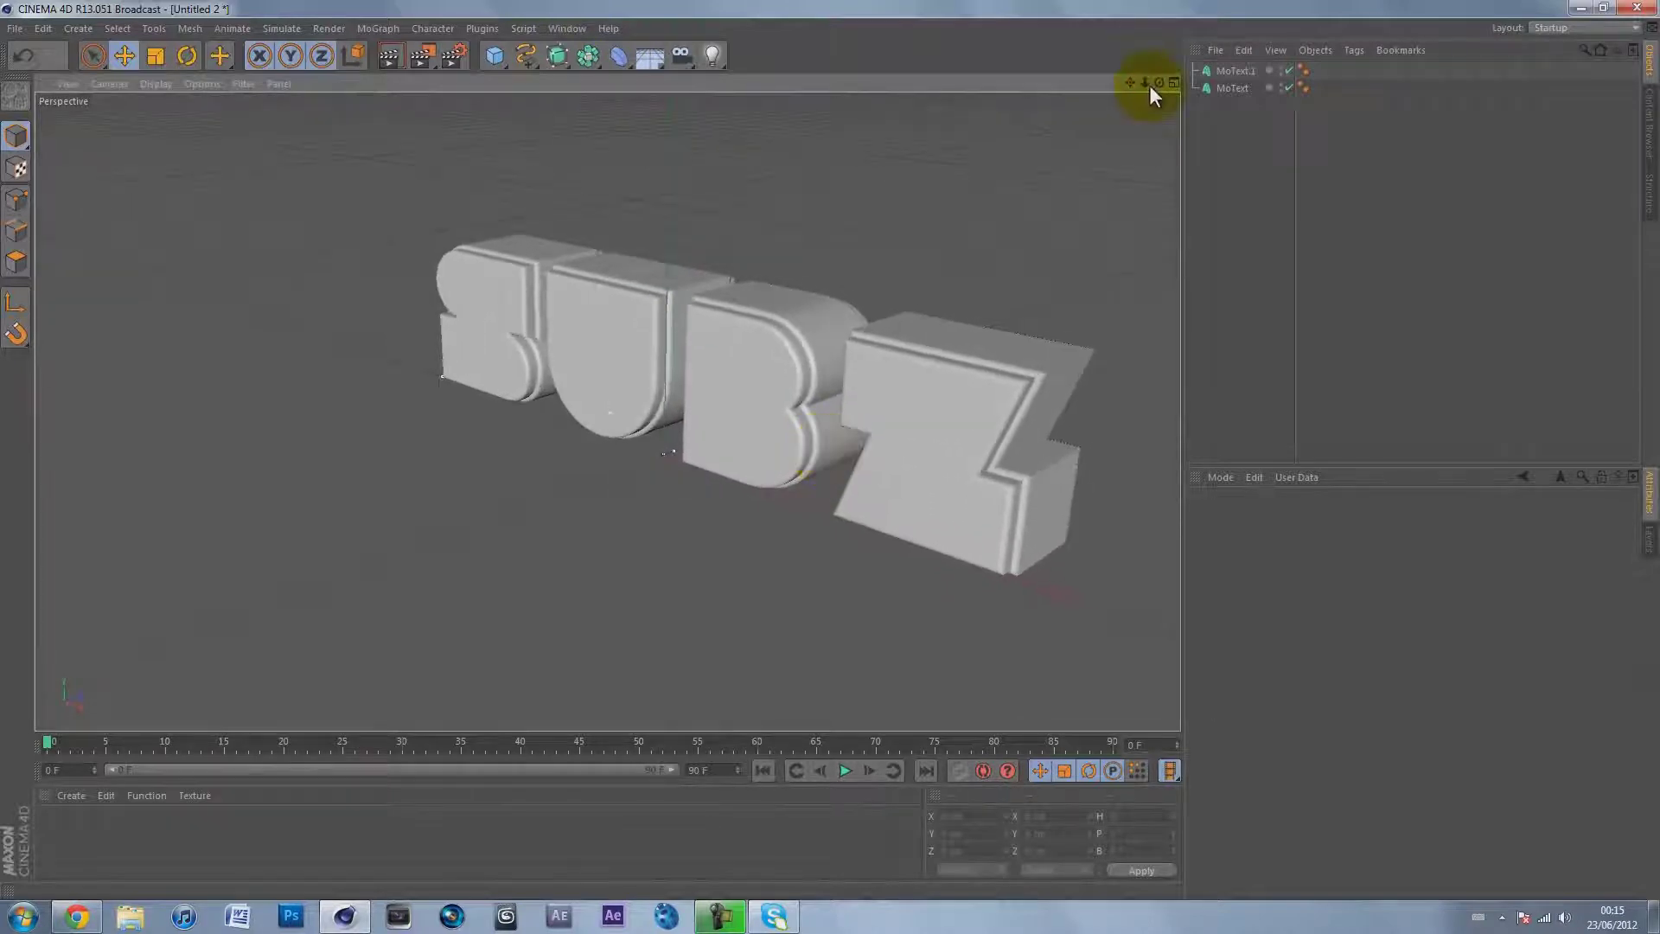
left_click_drag(1158, 82, 828, 448)
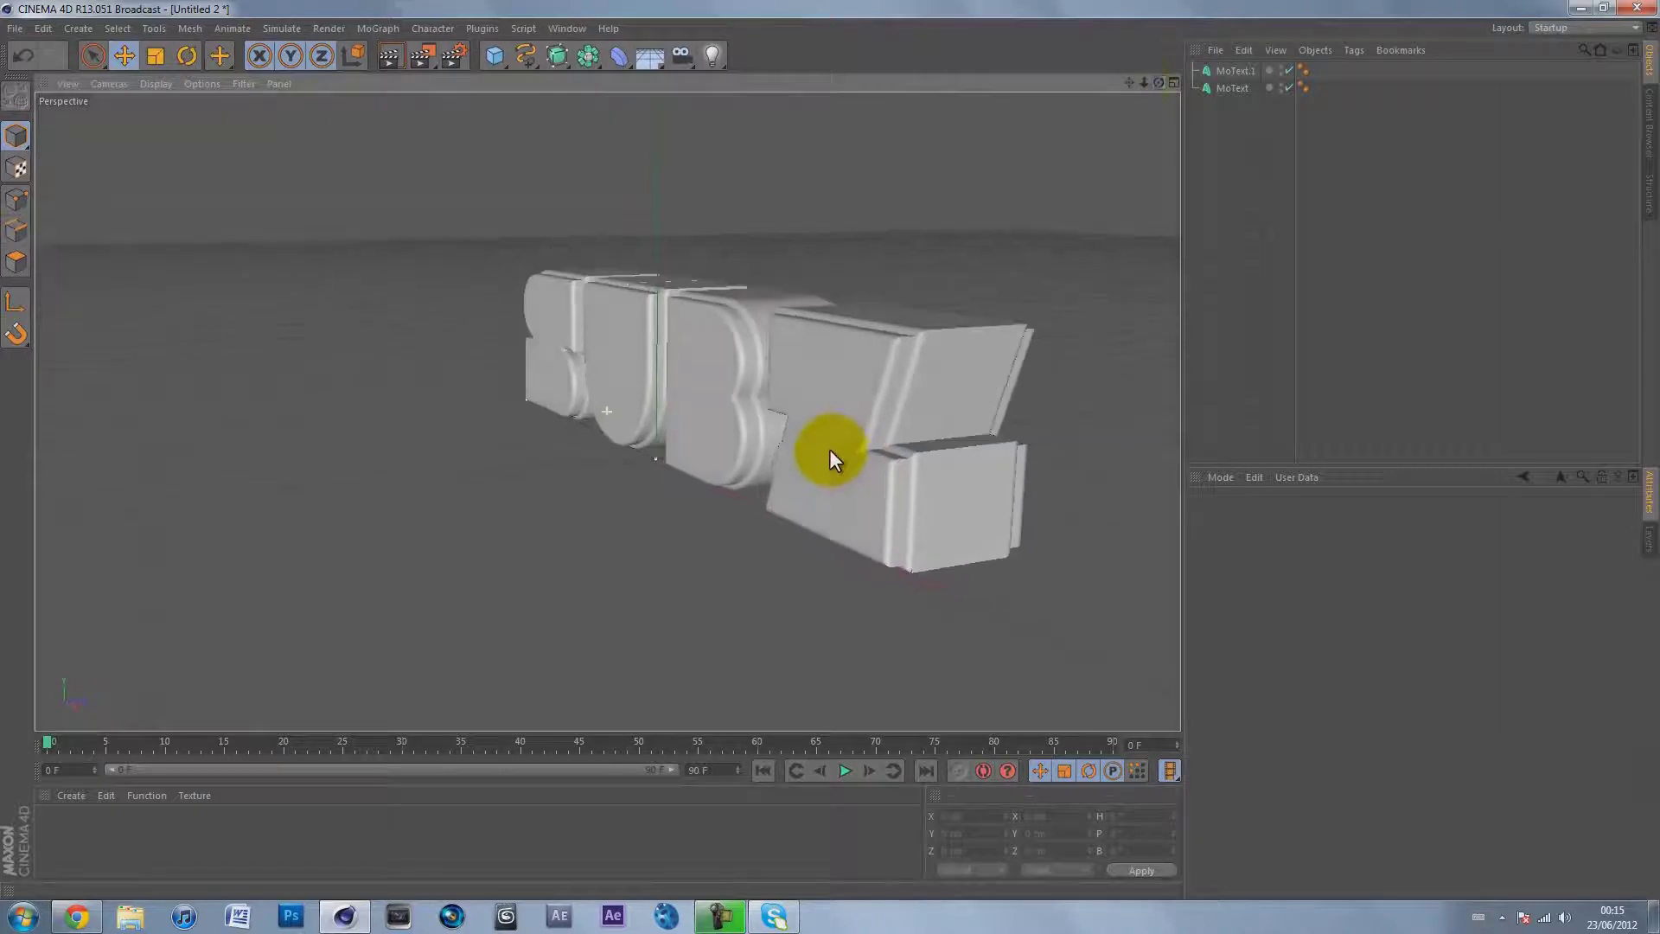
left_click_drag(1142, 81, 828, 449)
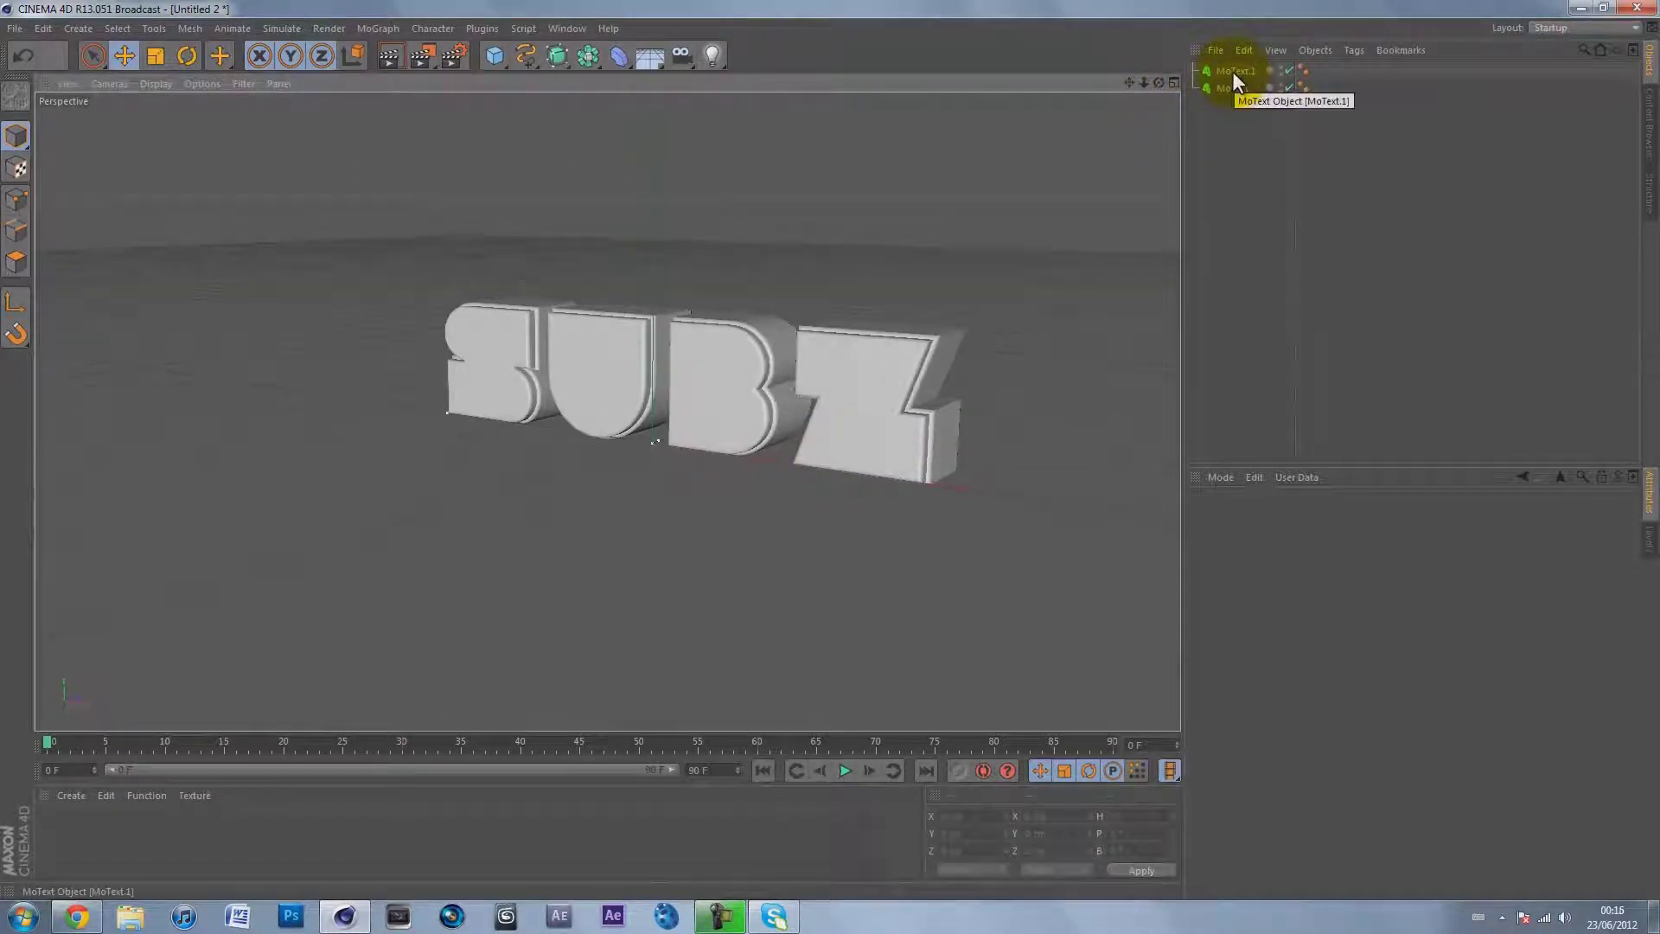
Add a Target Light aimed at the subz text.
mouse_move(1156, 86)
left_mouse_down()
mouse_move(832, 460)
mouse_move(1146, 76)
left_mouse_up()
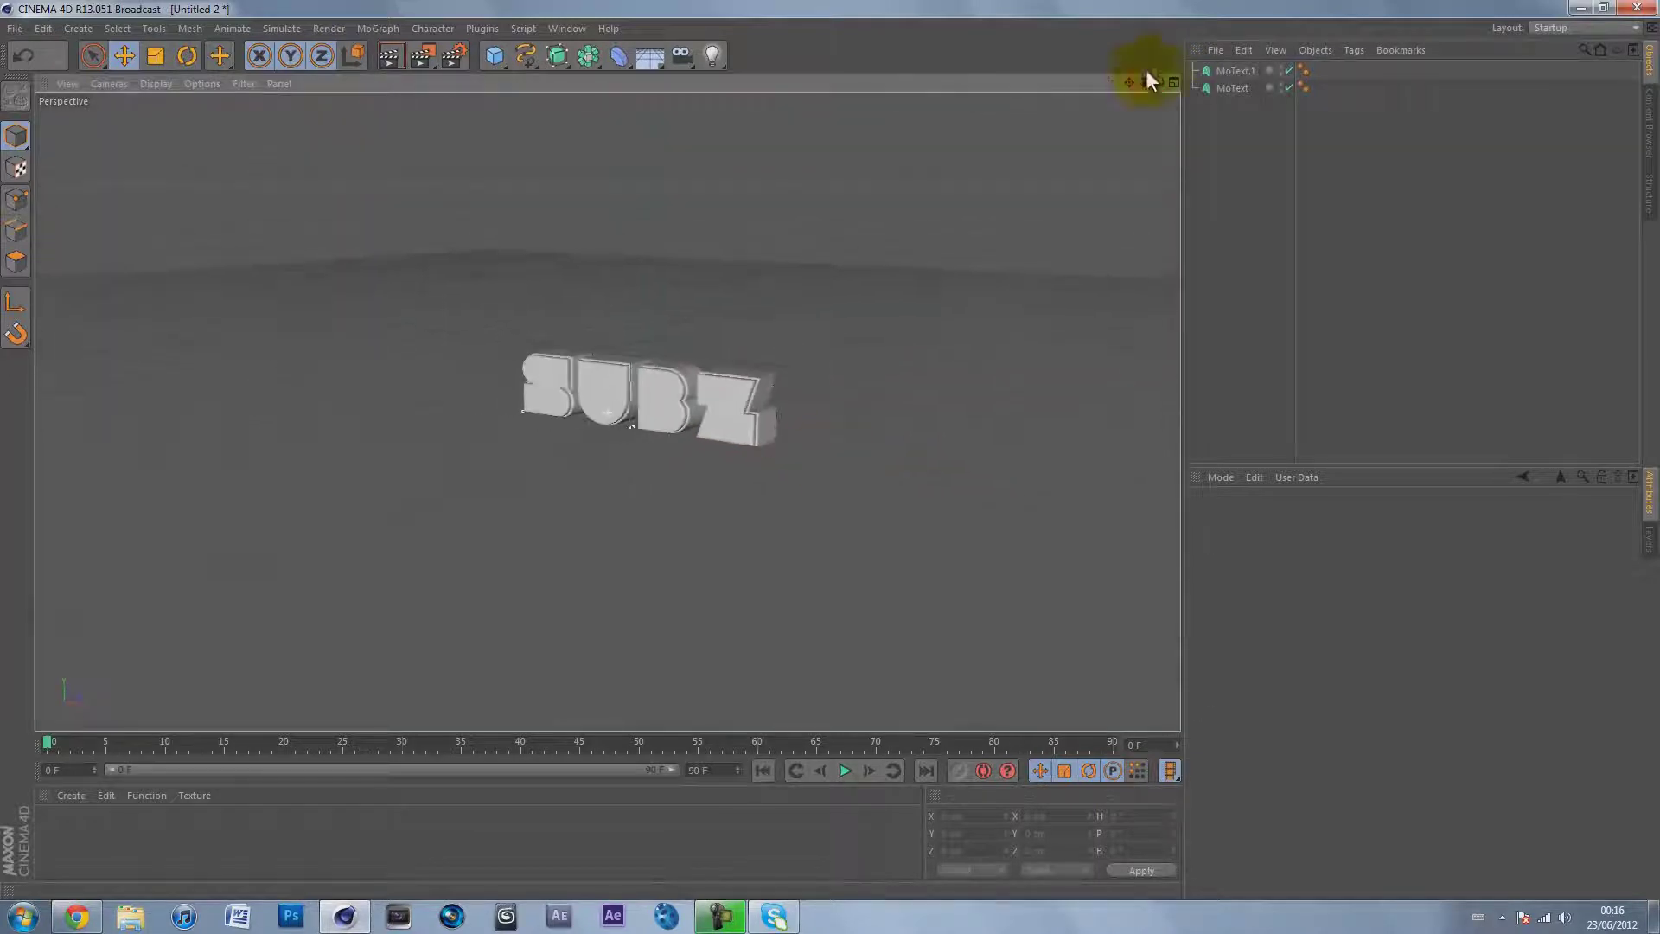
left_click_drag(830, 452, 829, 450)
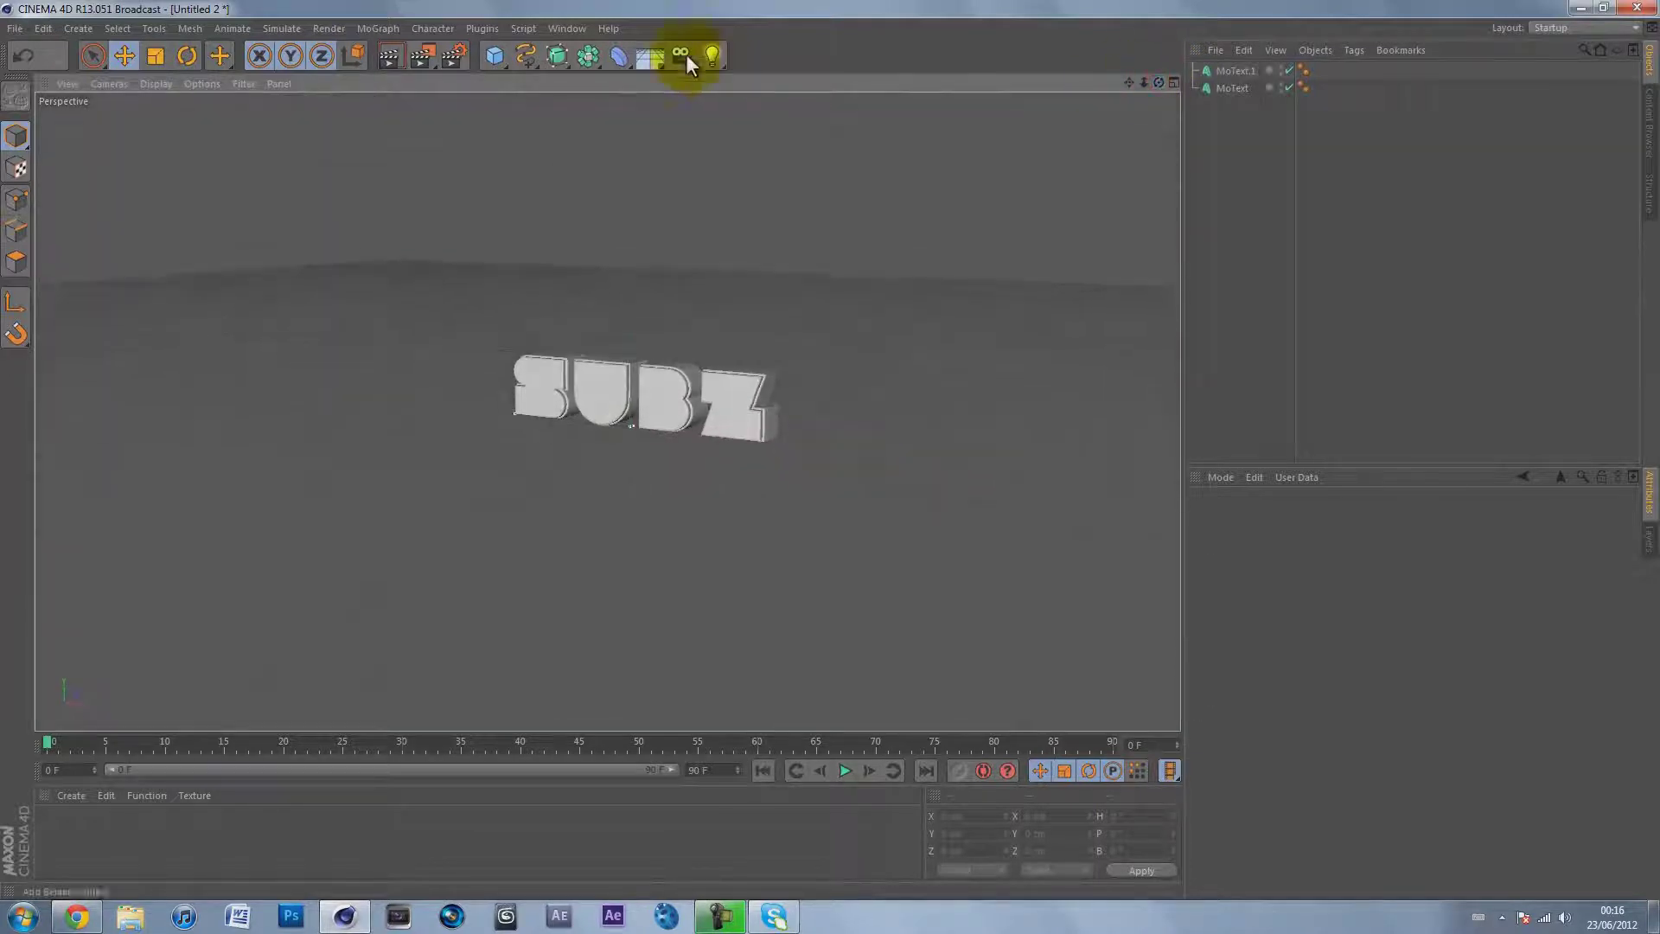
left_click(717, 55)
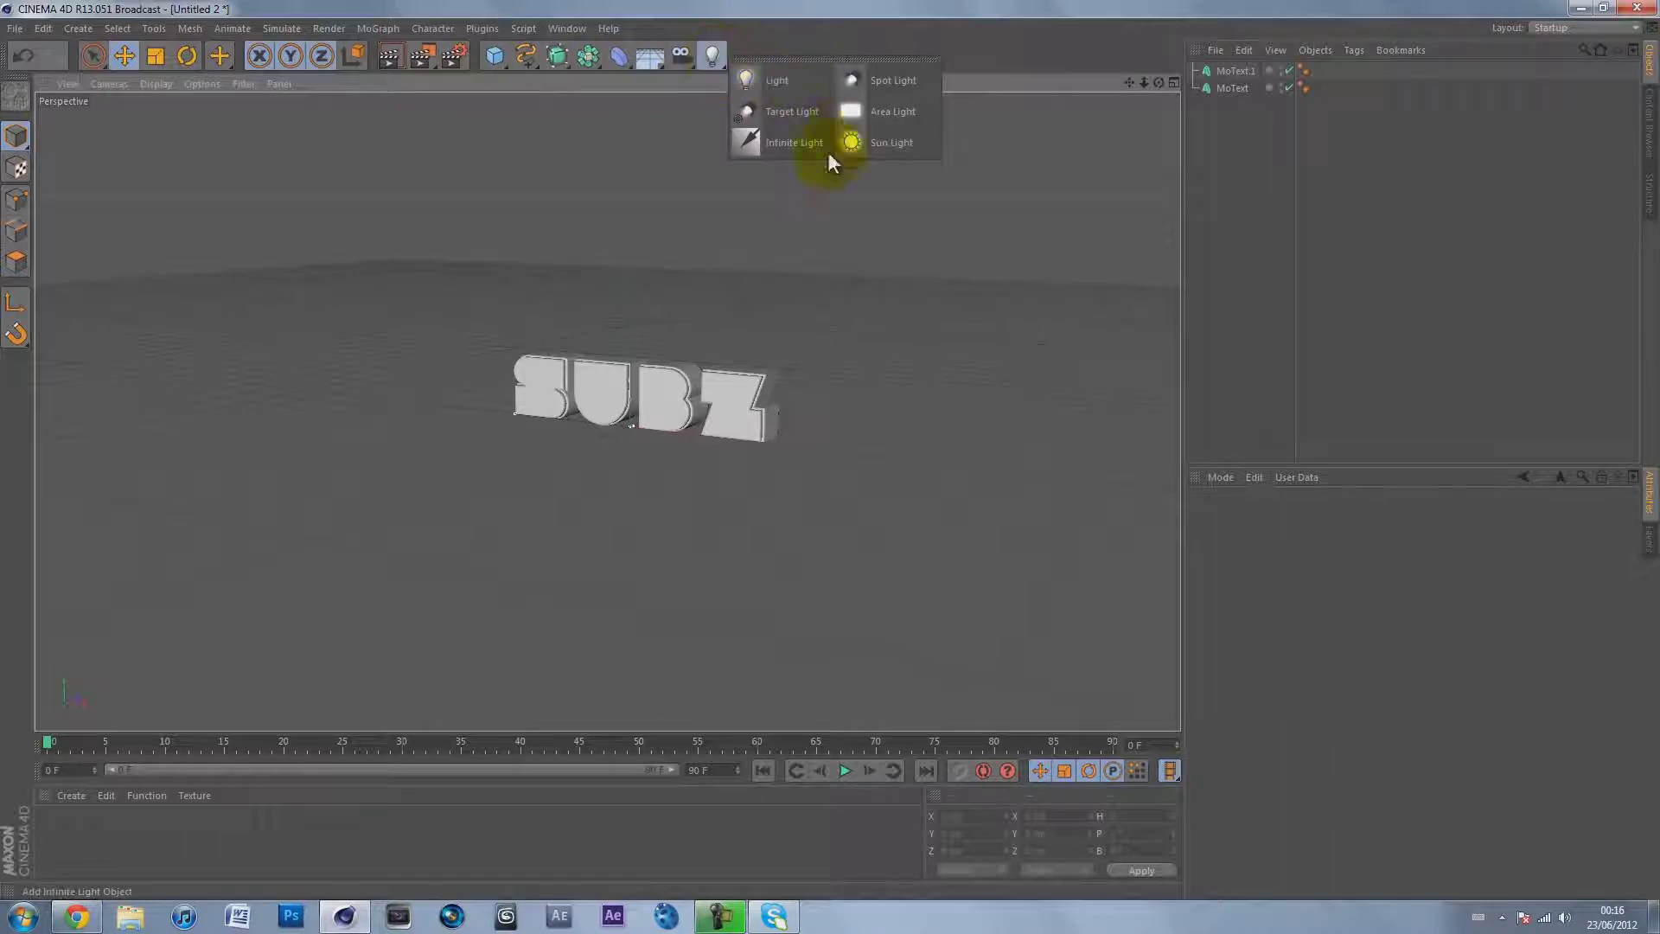
left_click(780, 111)
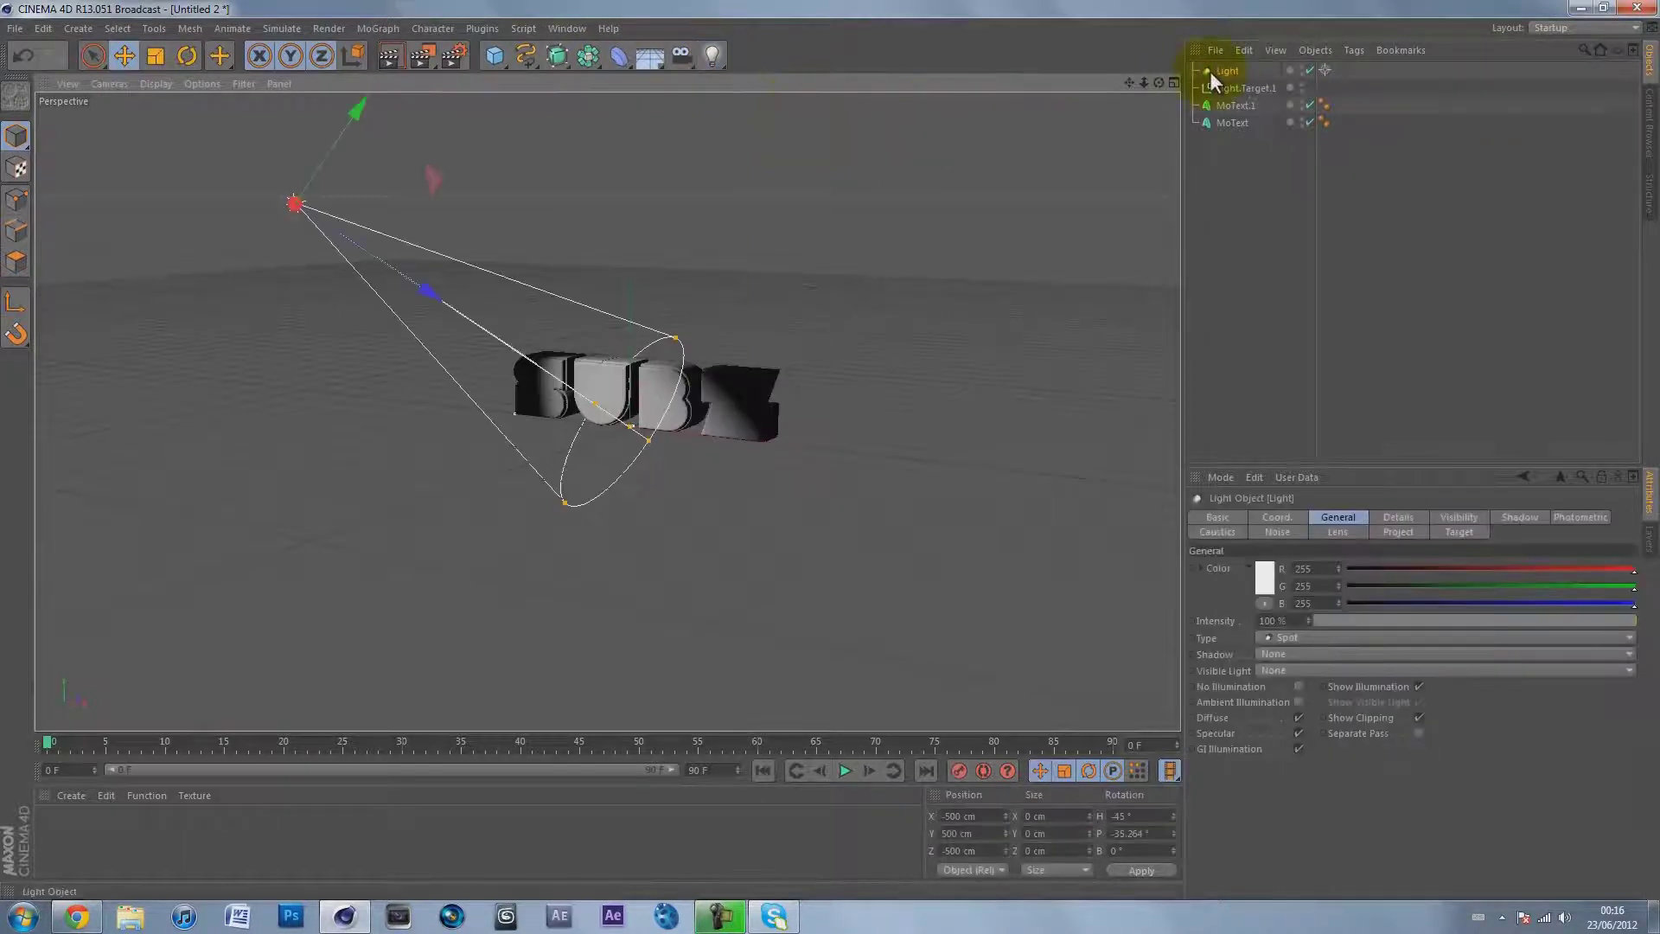
Make the light an Area light with Shadow Maps (Soft) shadows.
left_click(1278, 638)
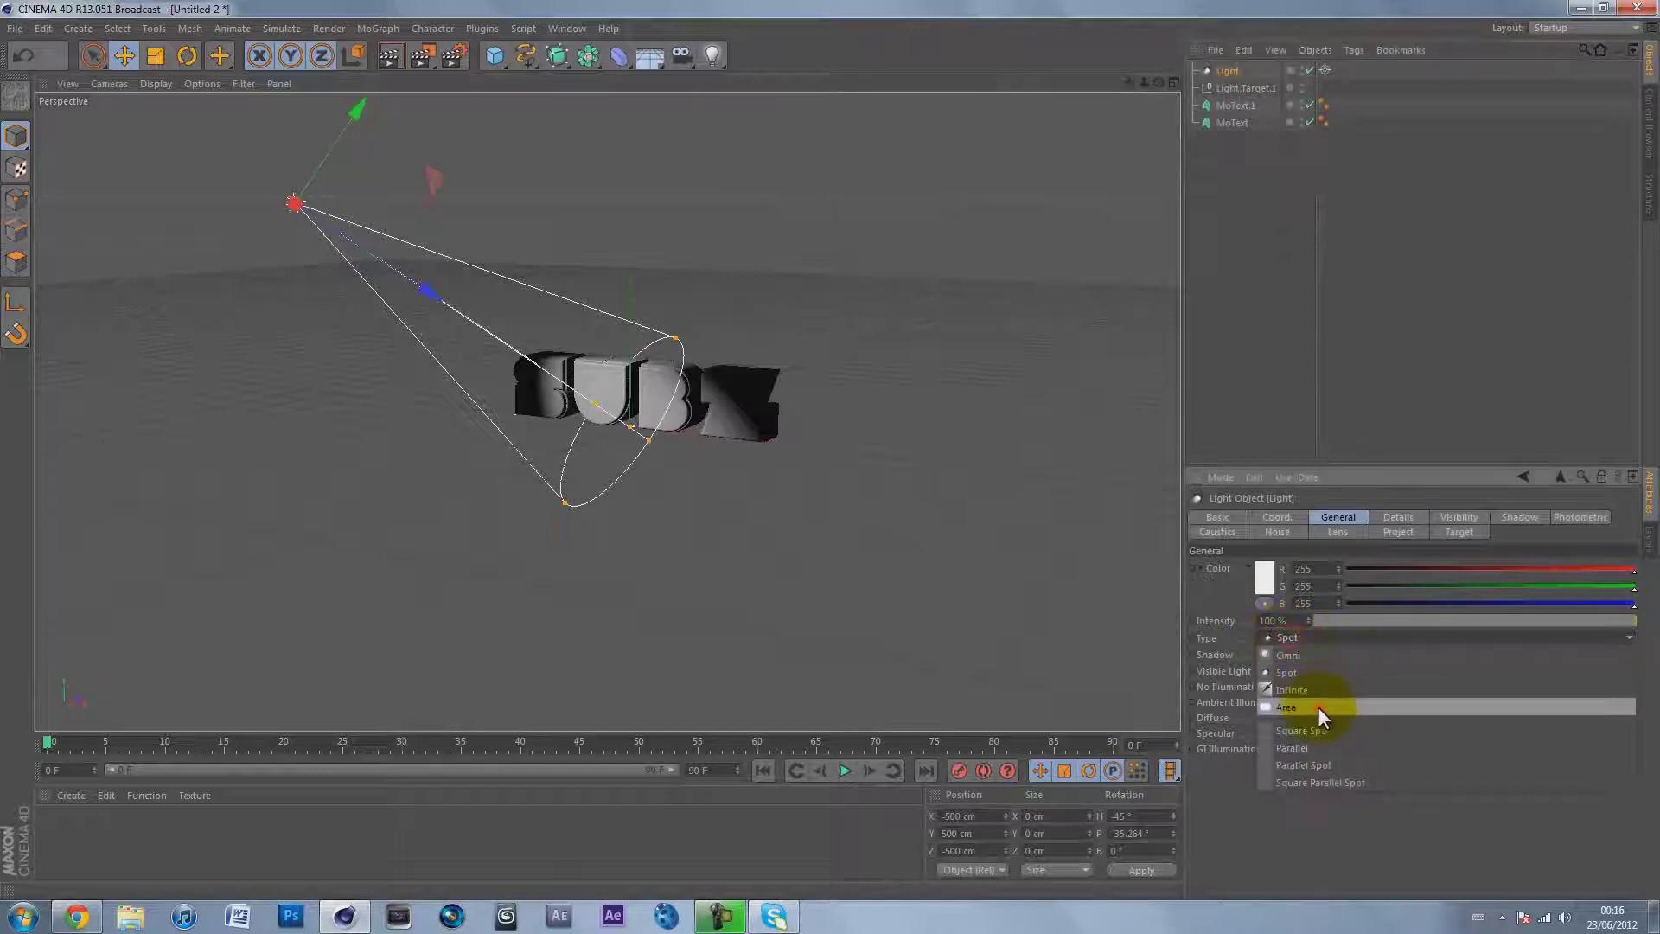
left_click(1323, 706)
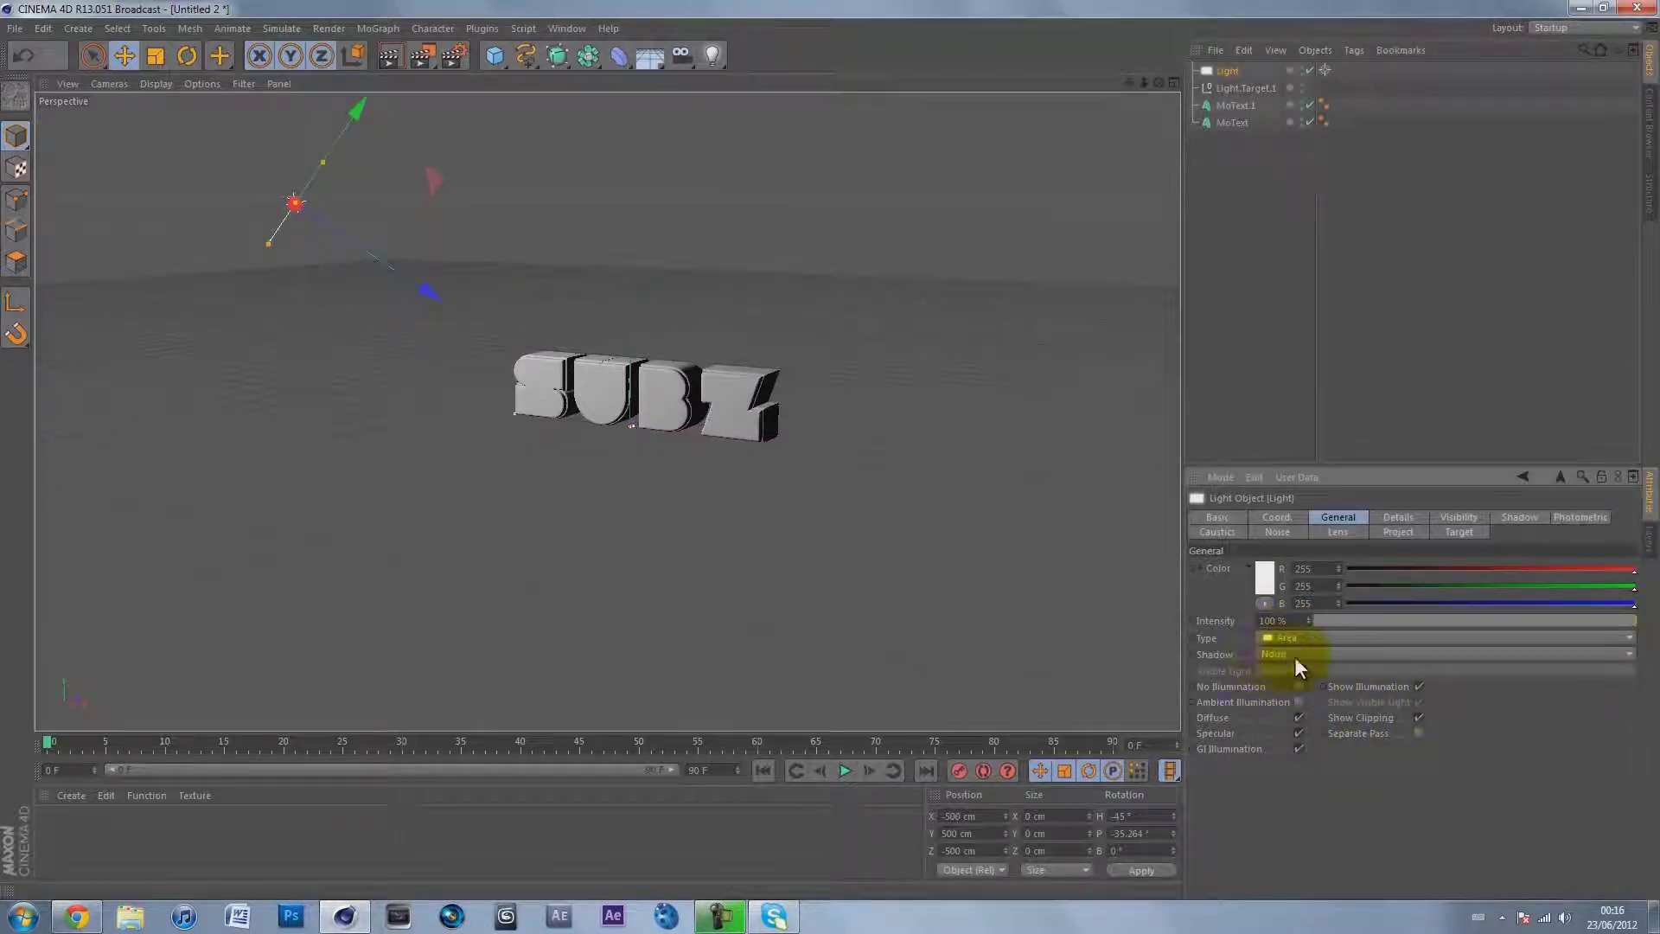
left_click(1294, 656)
left_click(1317, 690)
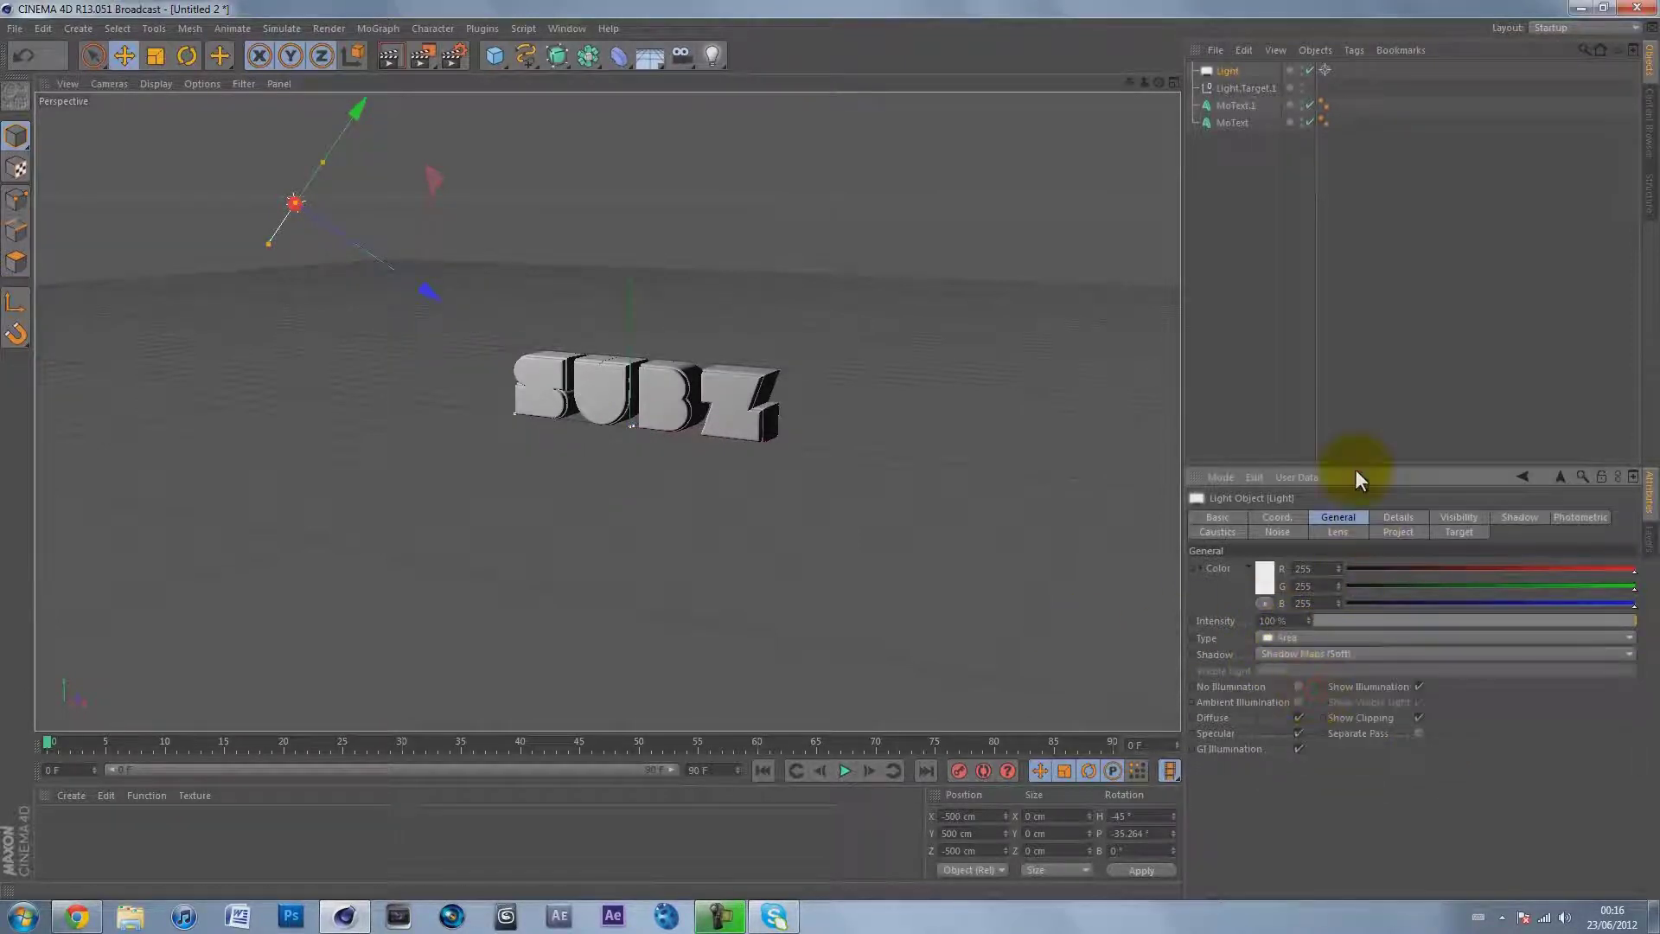
left_click(1396, 516)
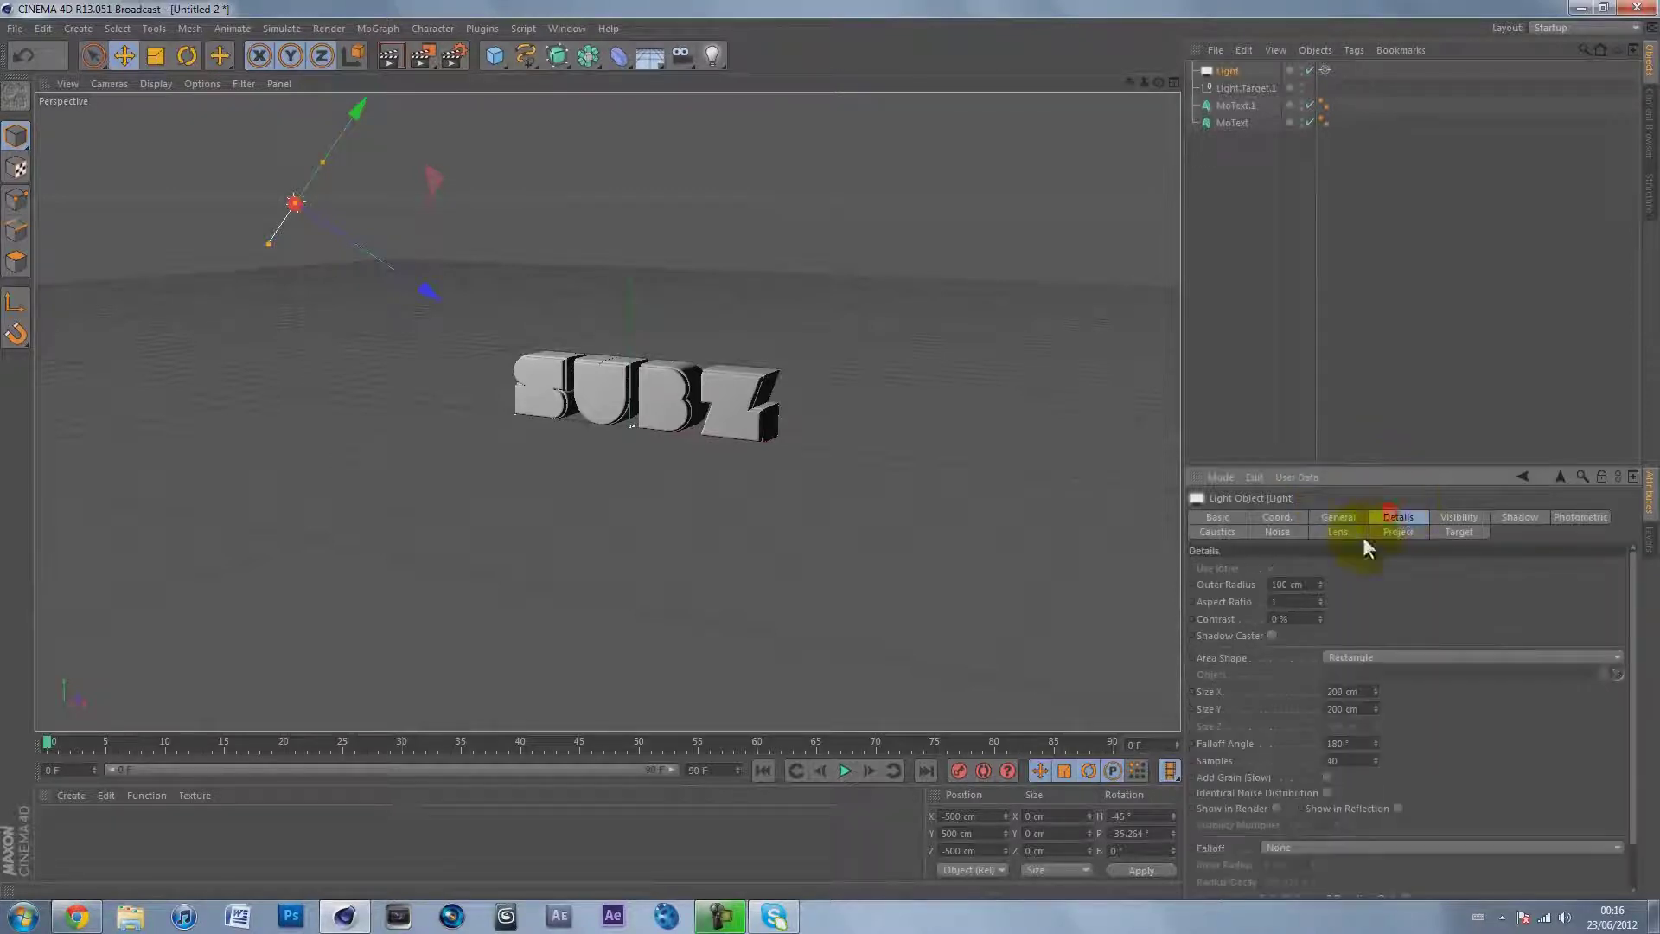
Size the area light 2500 x 2500 cm and enable Show in Reflection.
double_click(1357, 689)
type("2500")
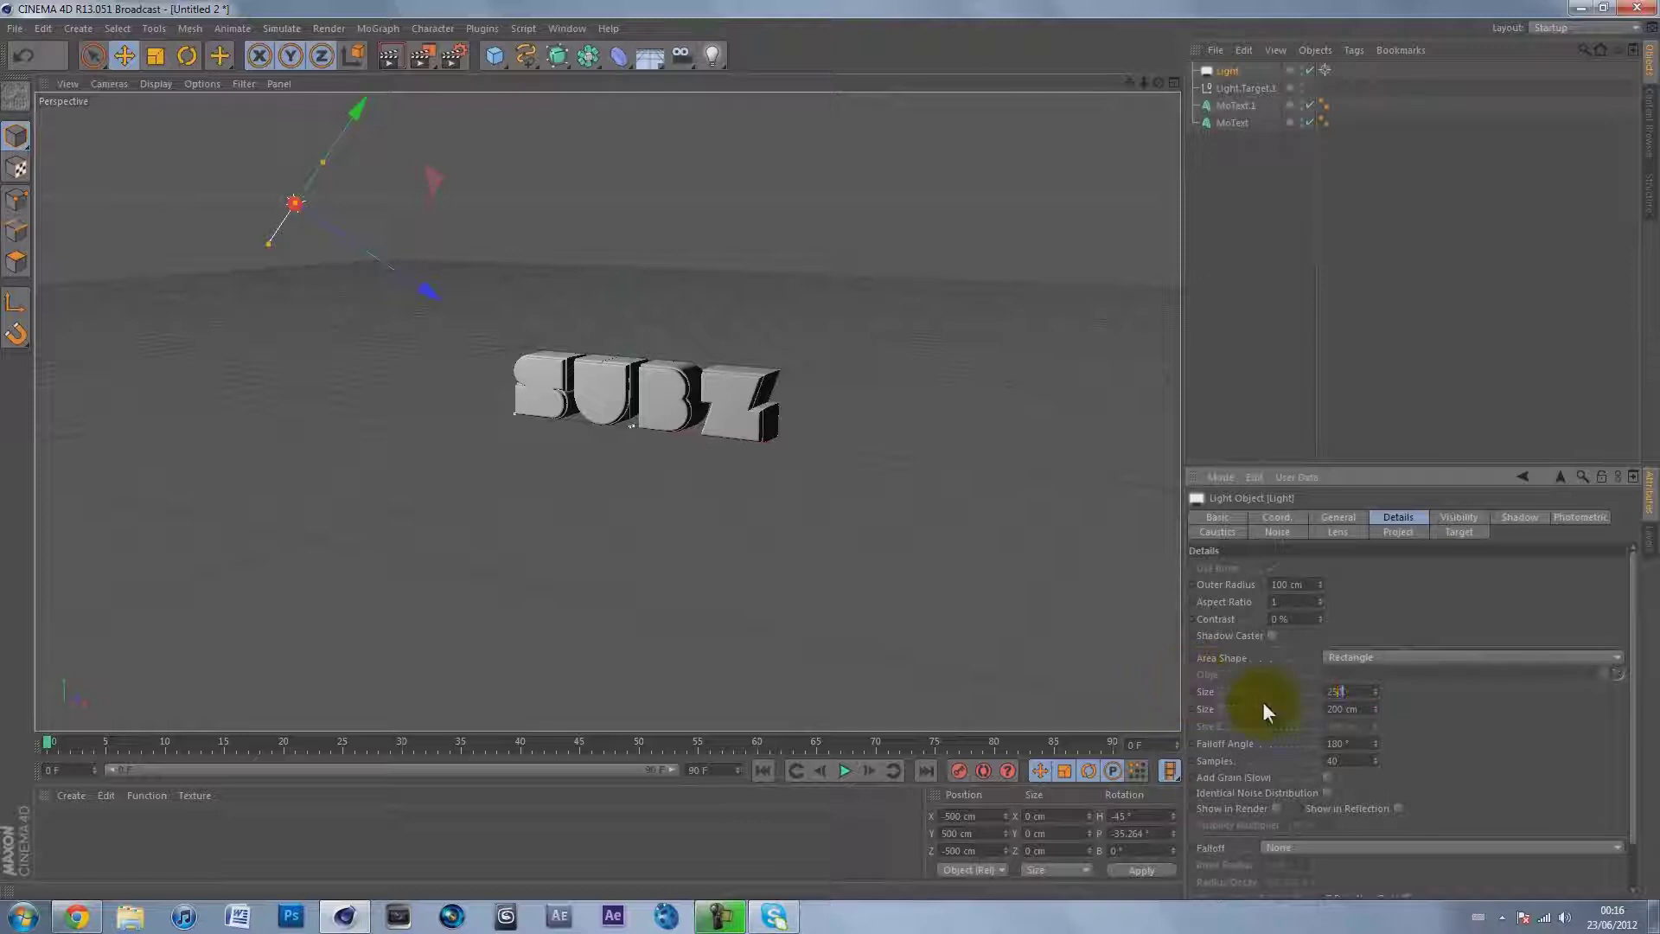
double_click(1370, 709)
type("2500")
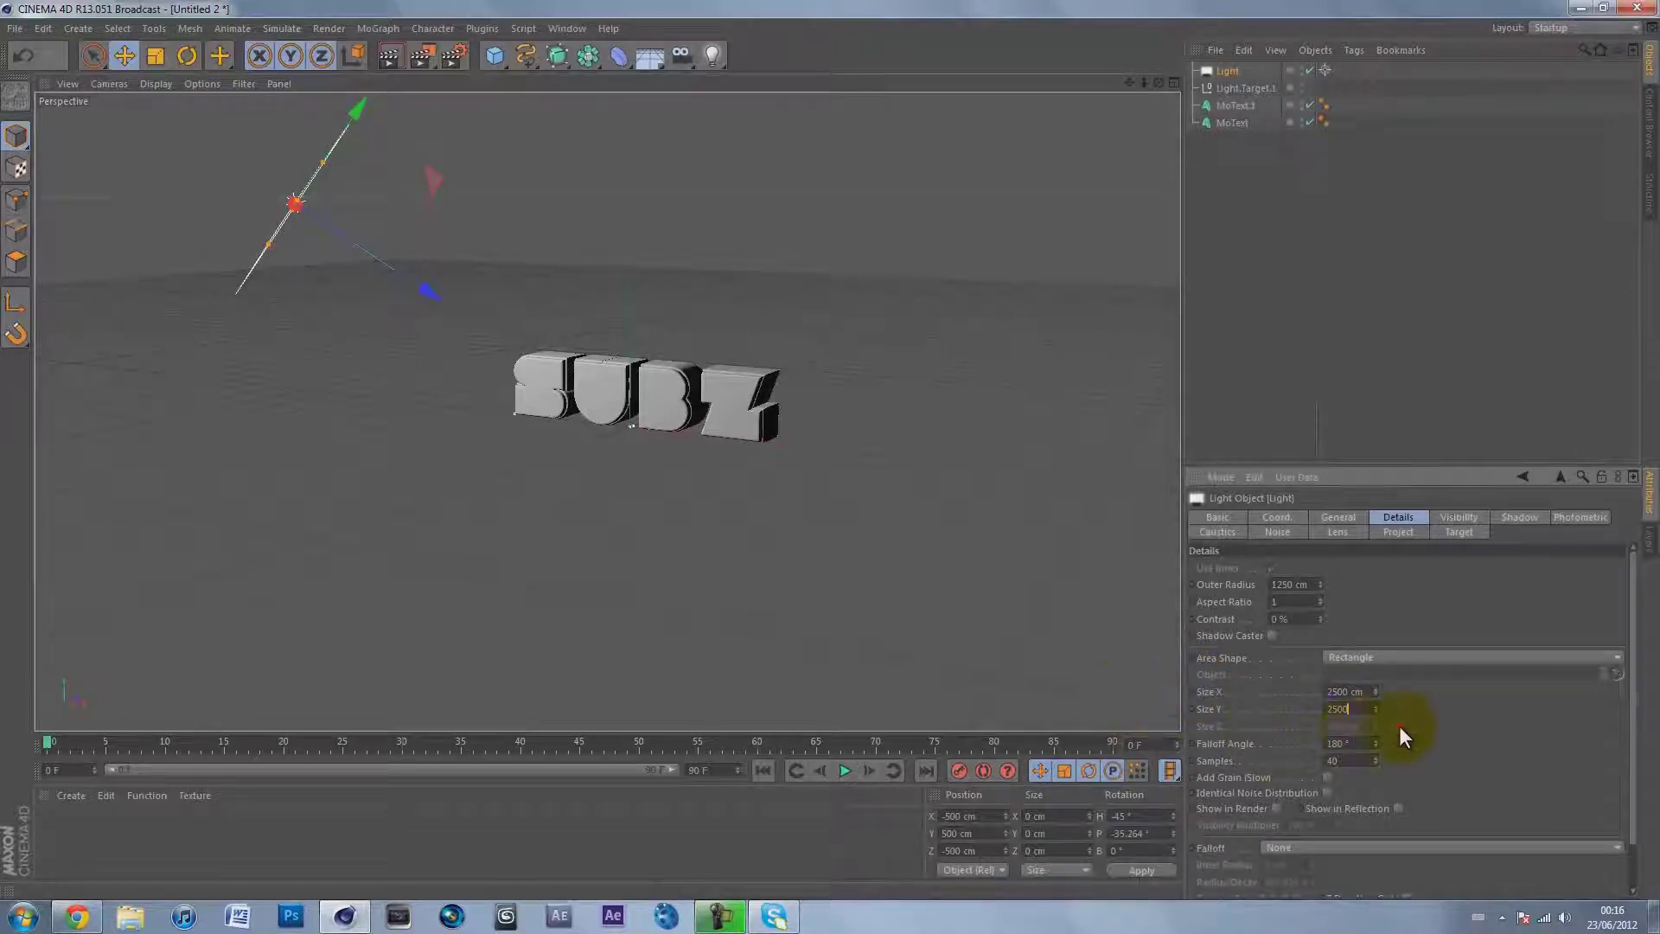
key("Return")
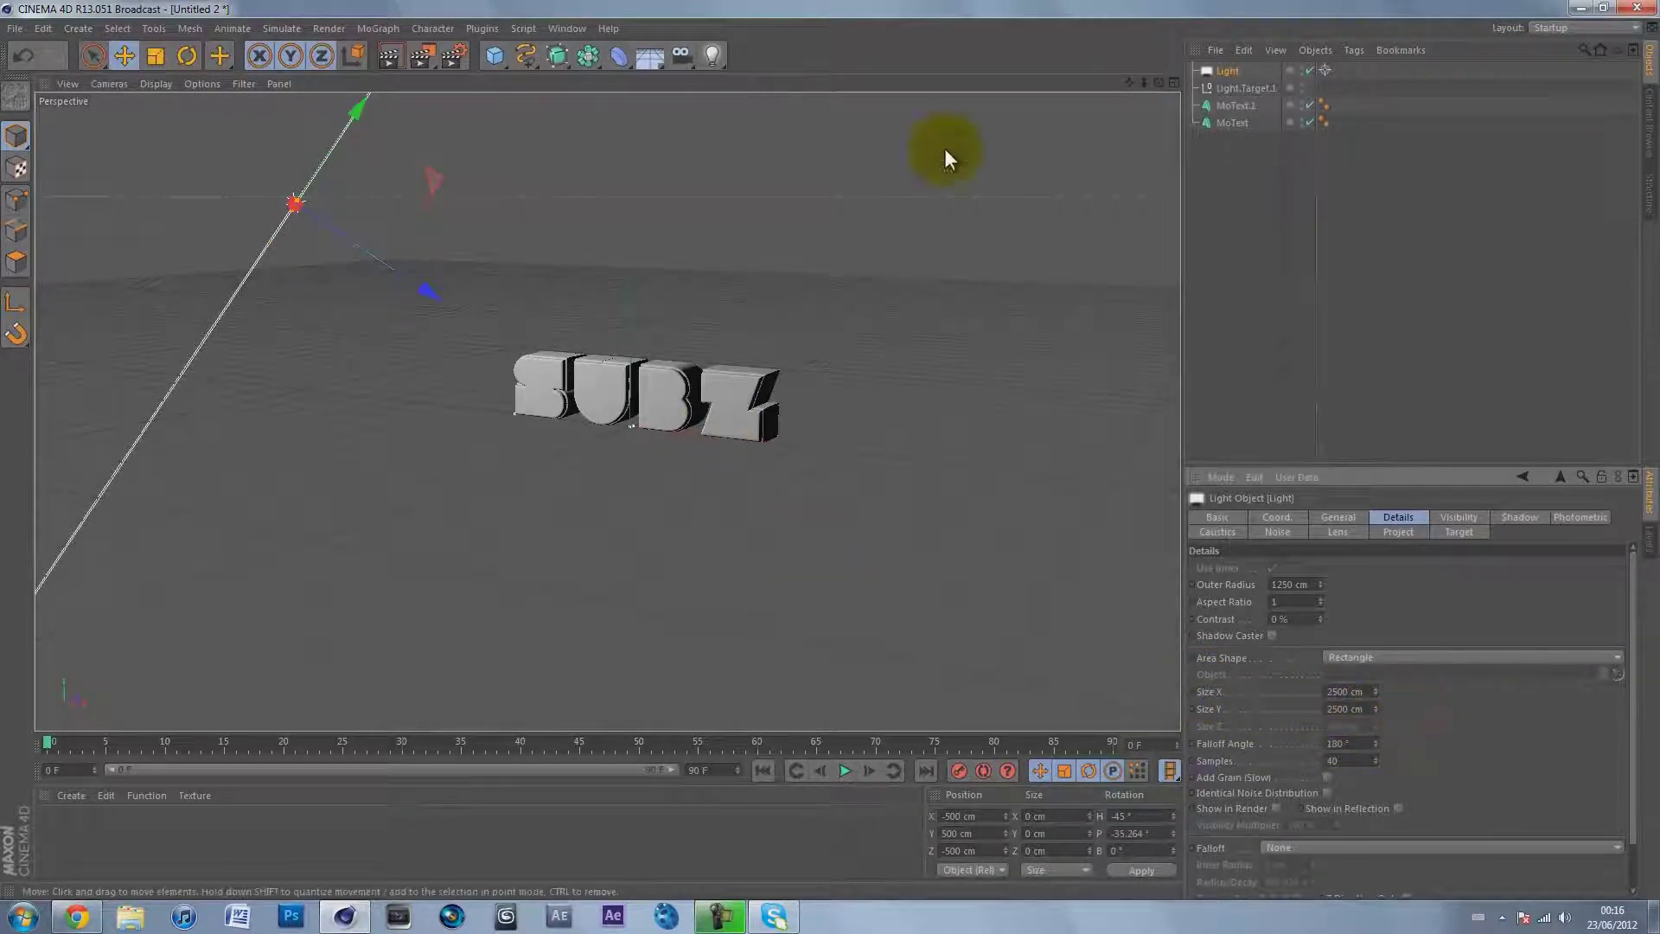
left_click_drag(1144, 82, 828, 449)
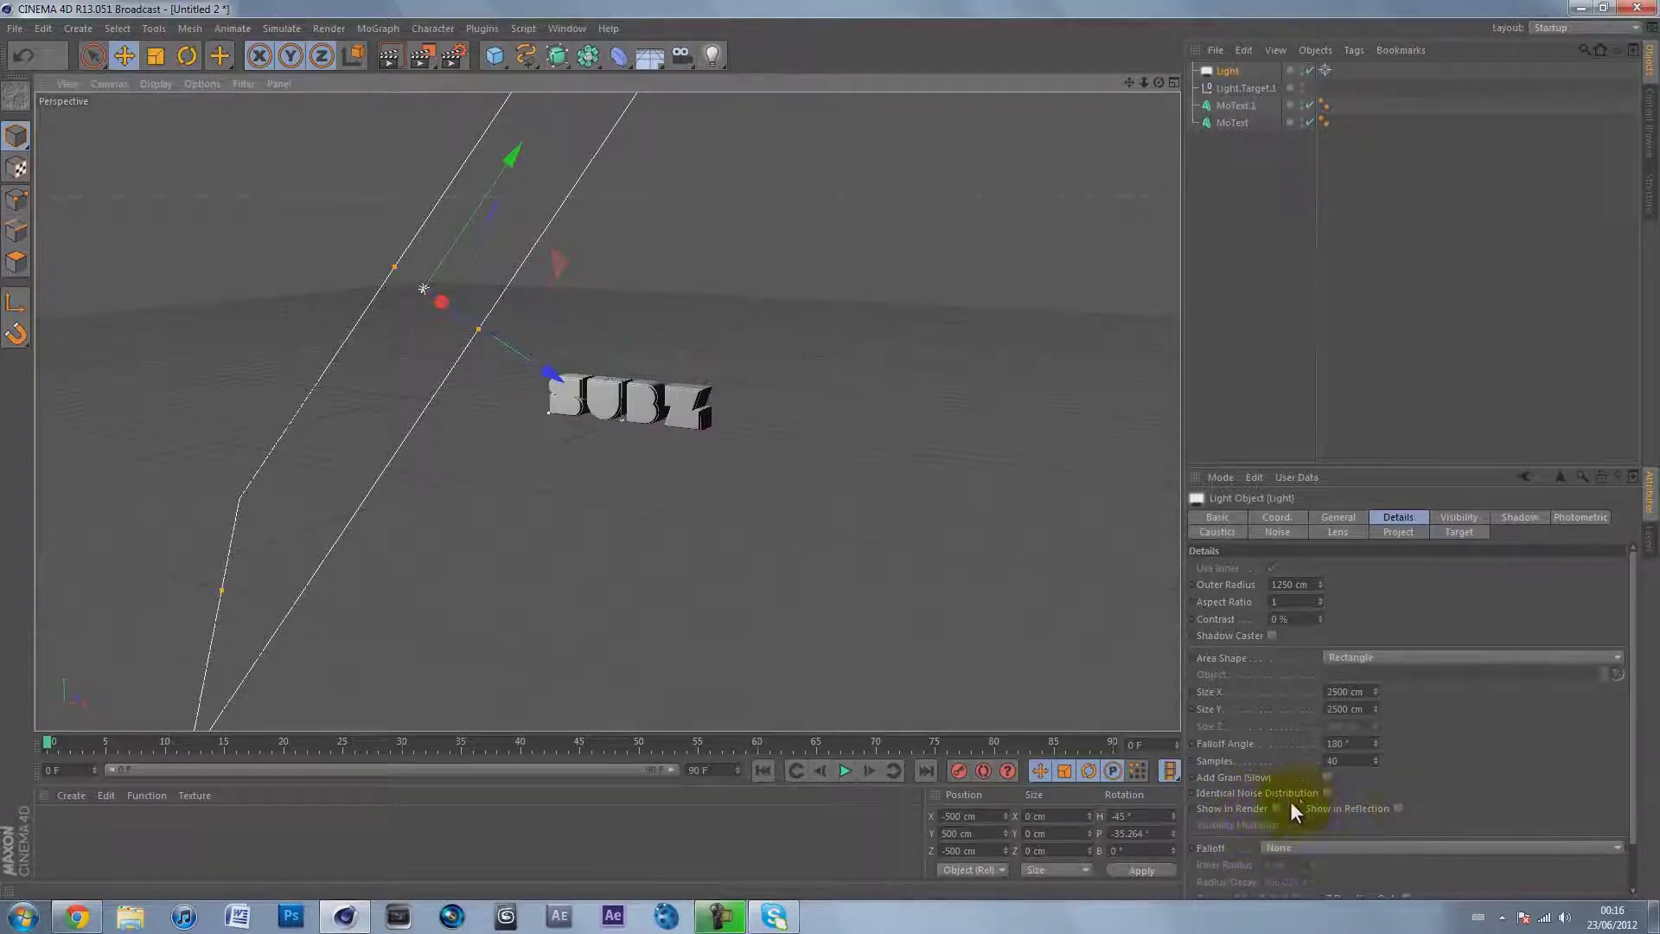
left_click(1398, 808)
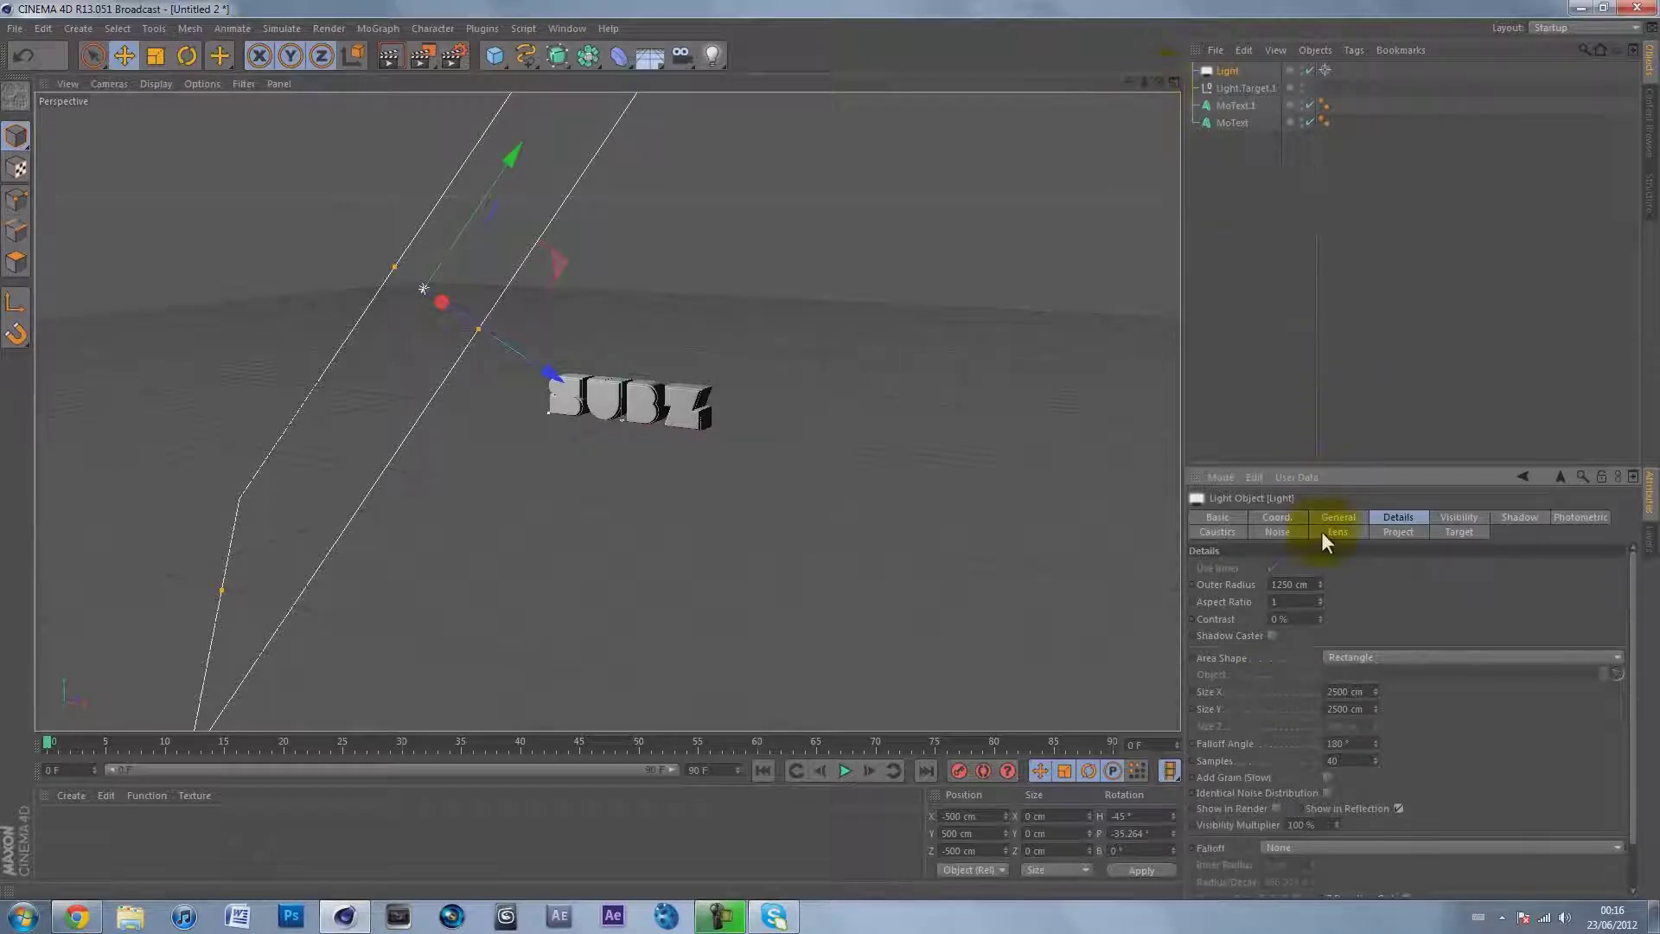
Move the area light farther back along its Z axis, to about -869, 971, -846 cm.
left_click_drag(1144, 82, 828, 448)
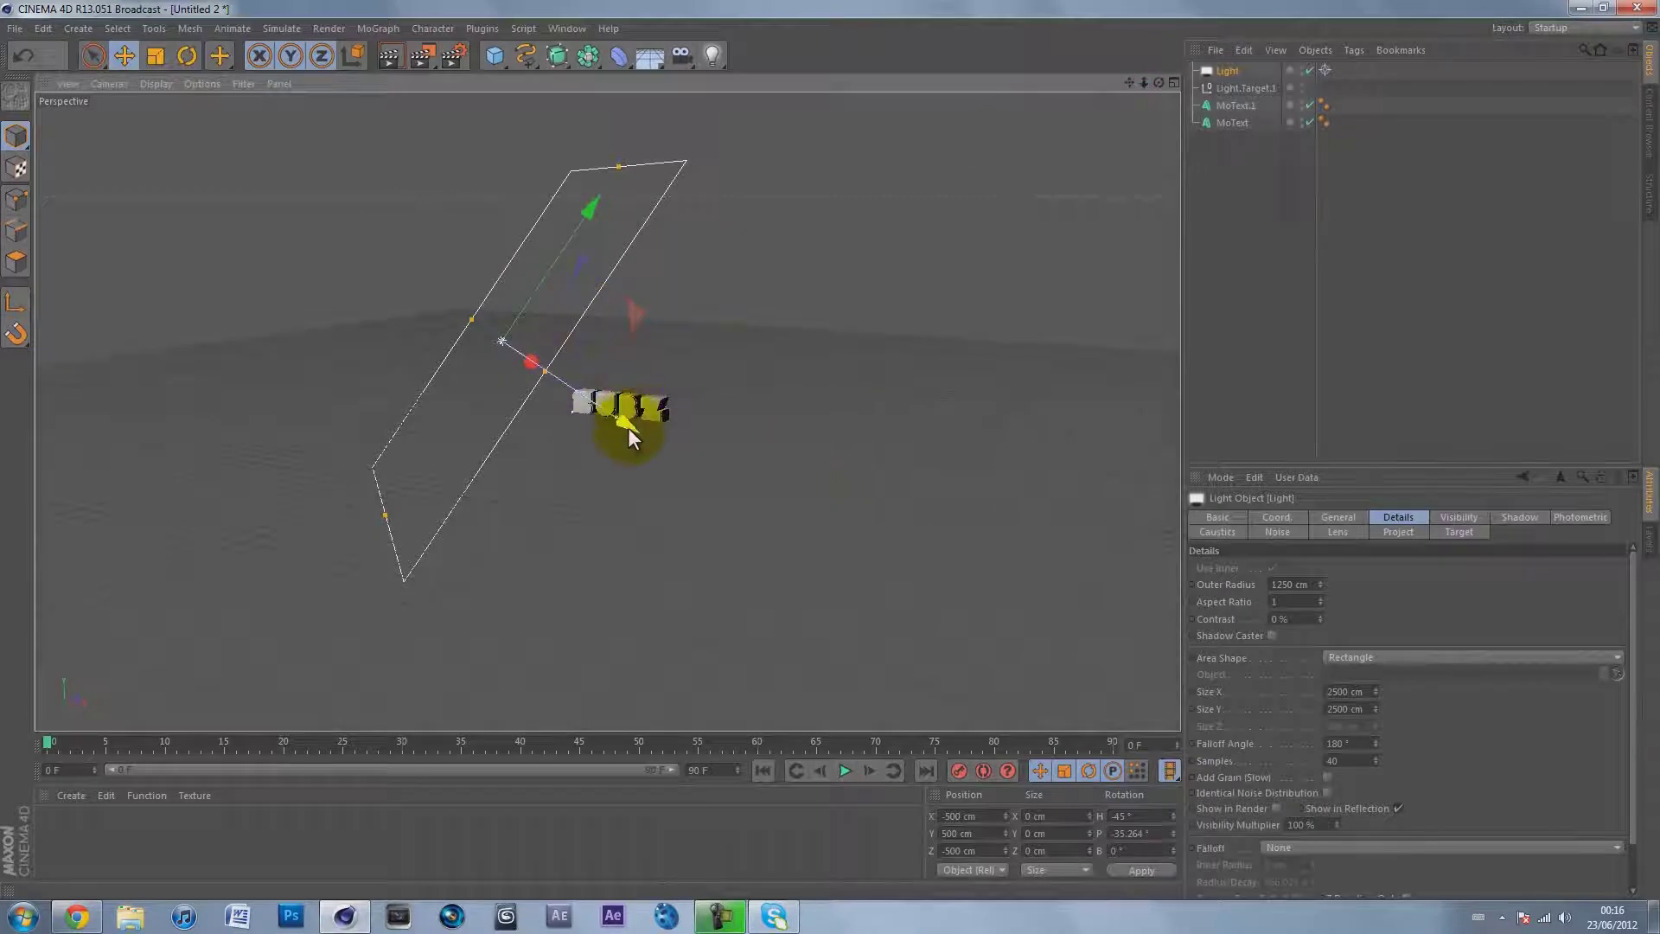
left_click_drag(628, 427, 563, 411)
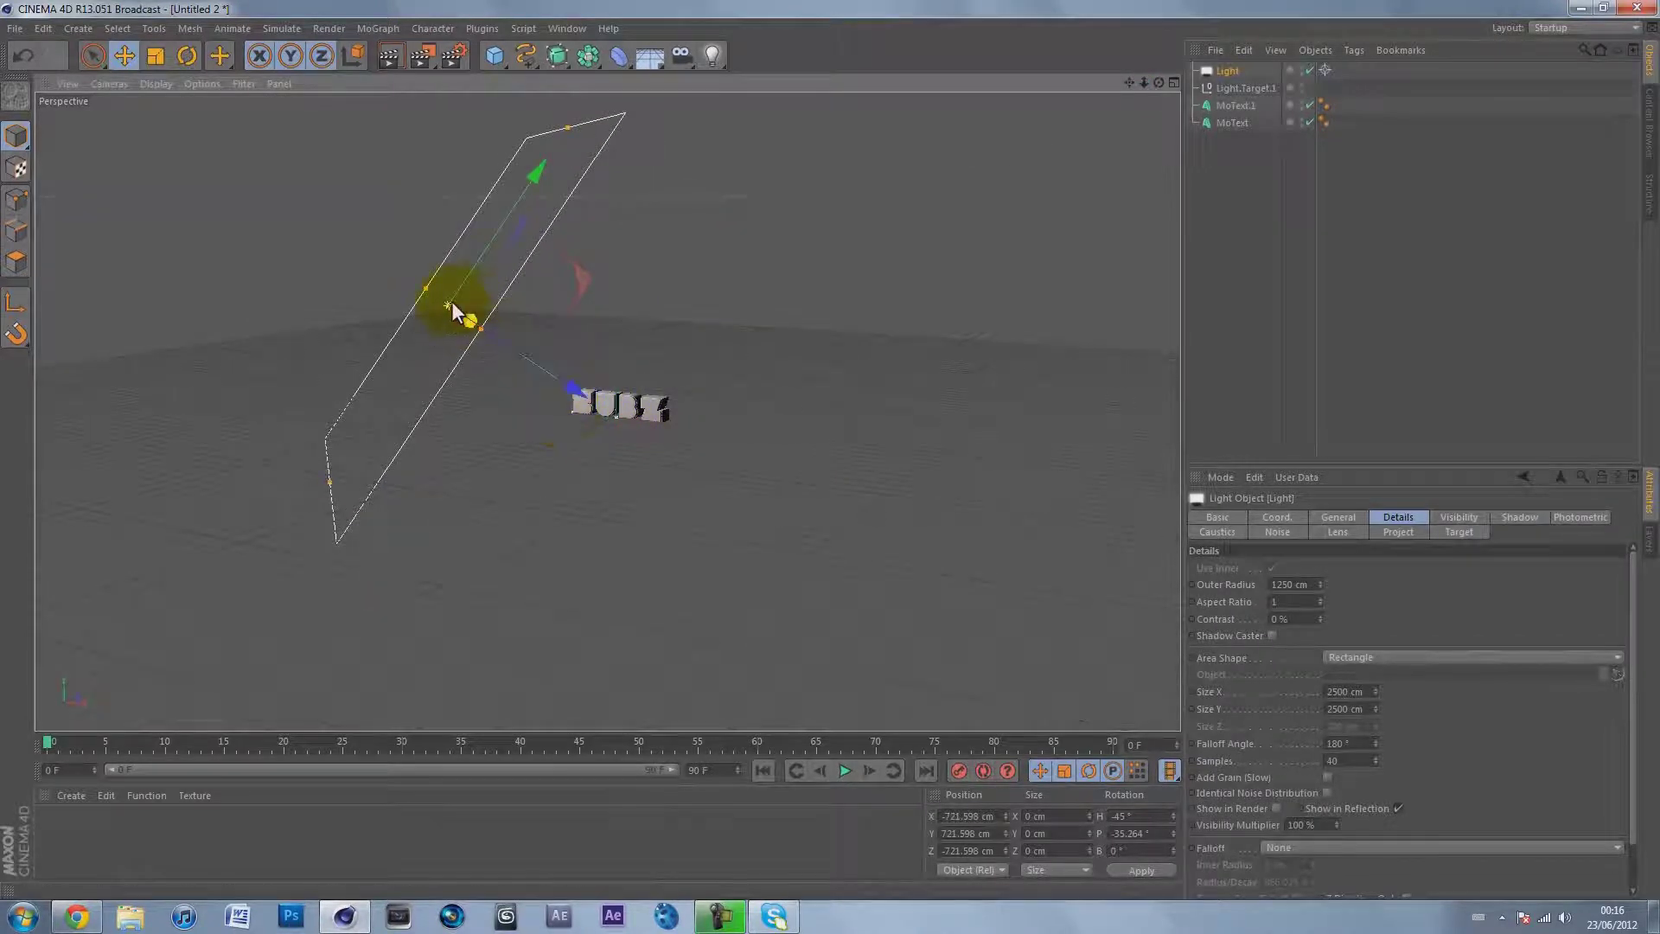
left_click_drag(1158, 96, 442, 283)
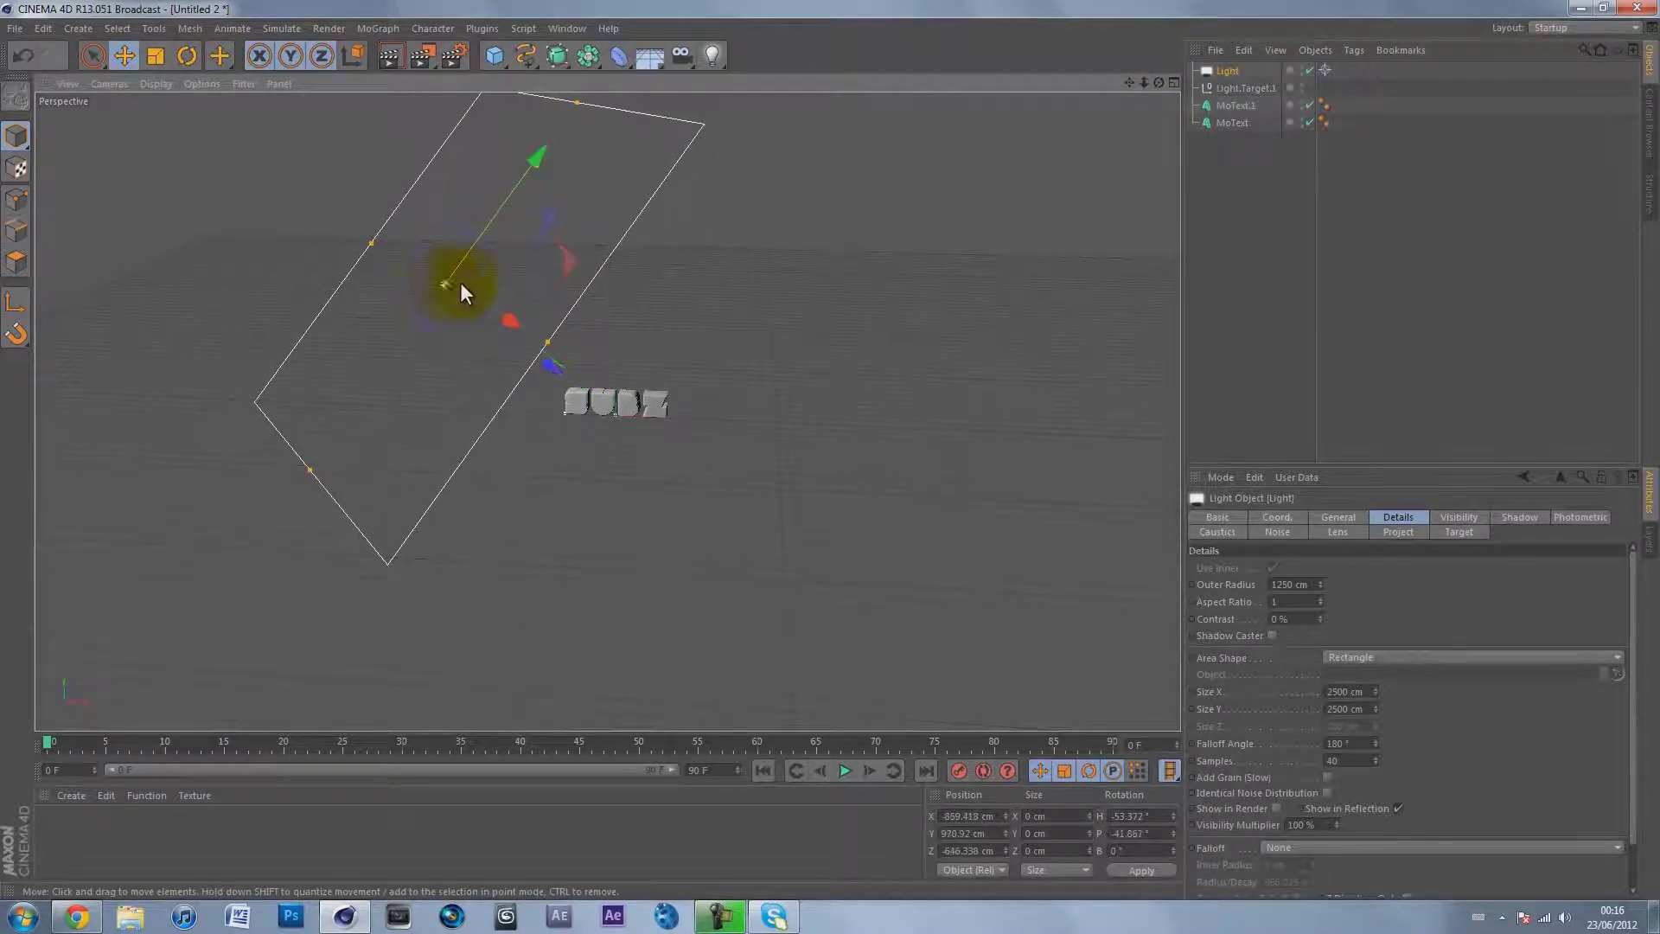
left_click(1208, 198)
Colour the area light pale cyan, around hue 190° (RGB 122, 232, 255).
left_click(1223, 71)
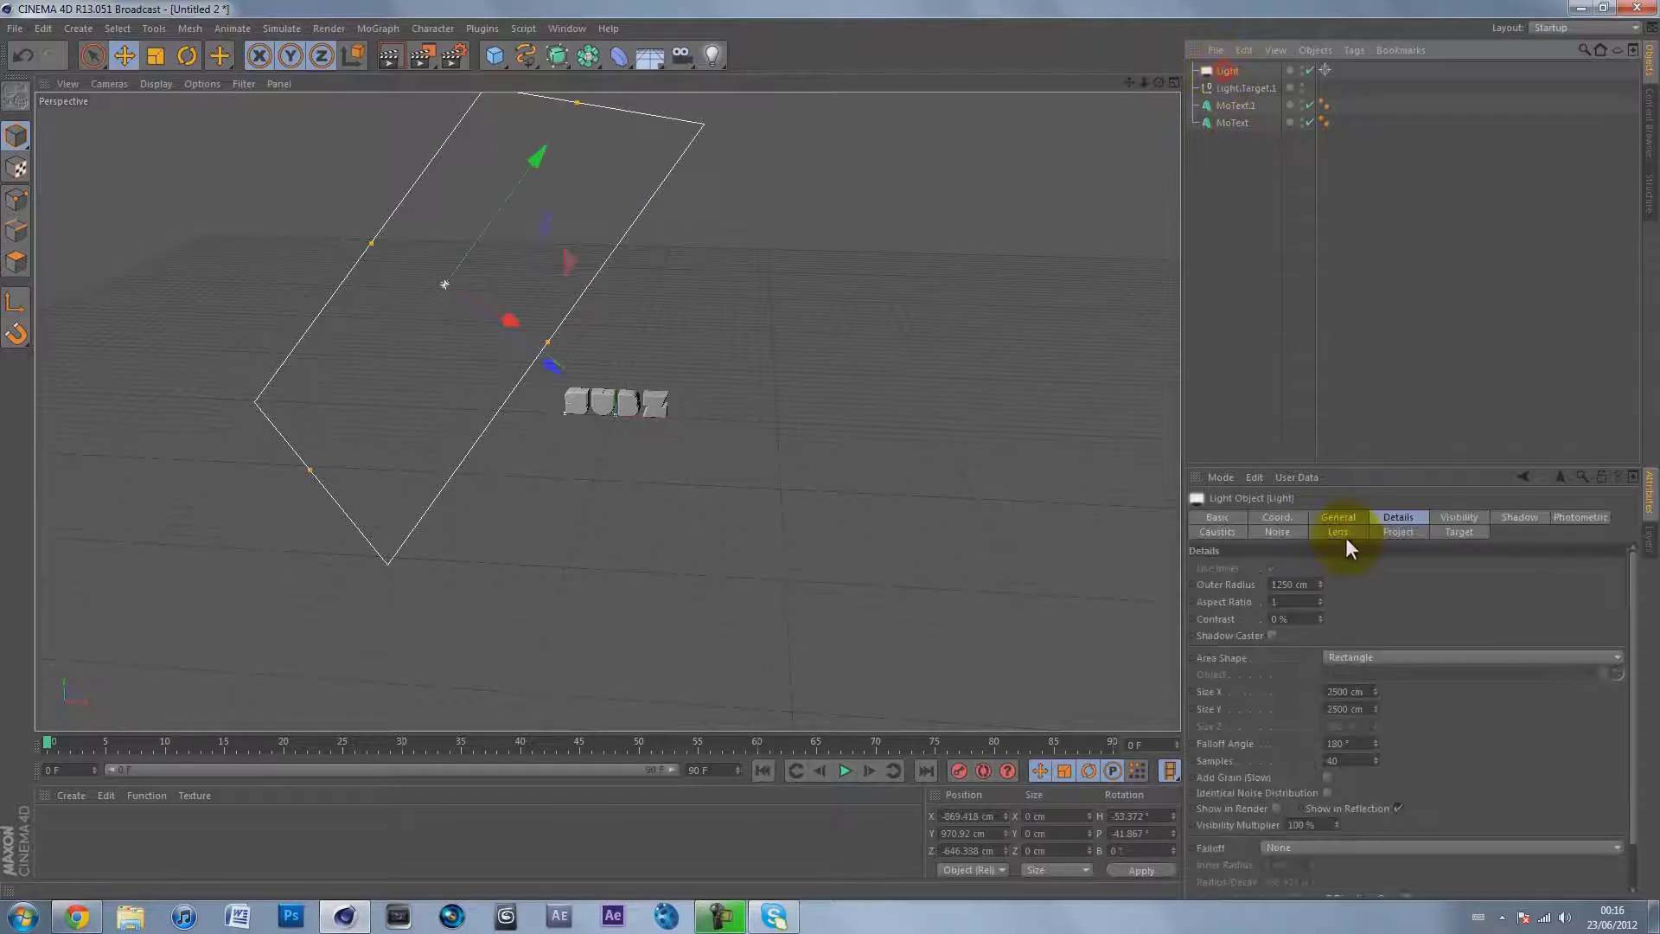
left_click(1337, 517)
left_click(1258, 576)
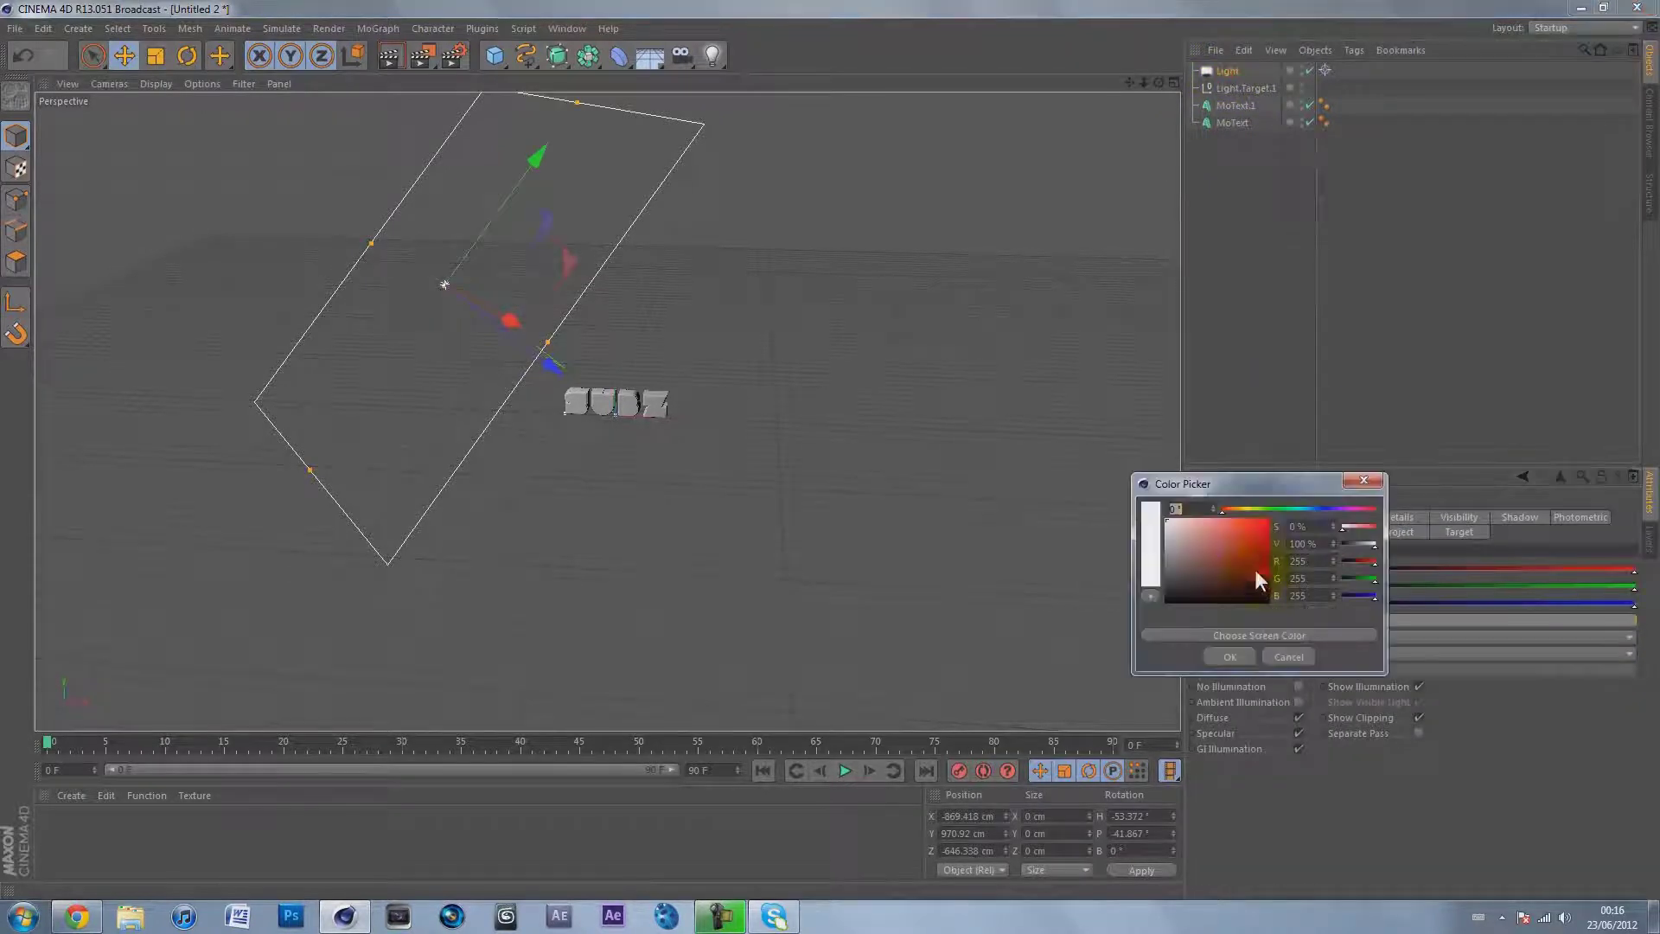
left_click(1293, 508)
left_click(1197, 534)
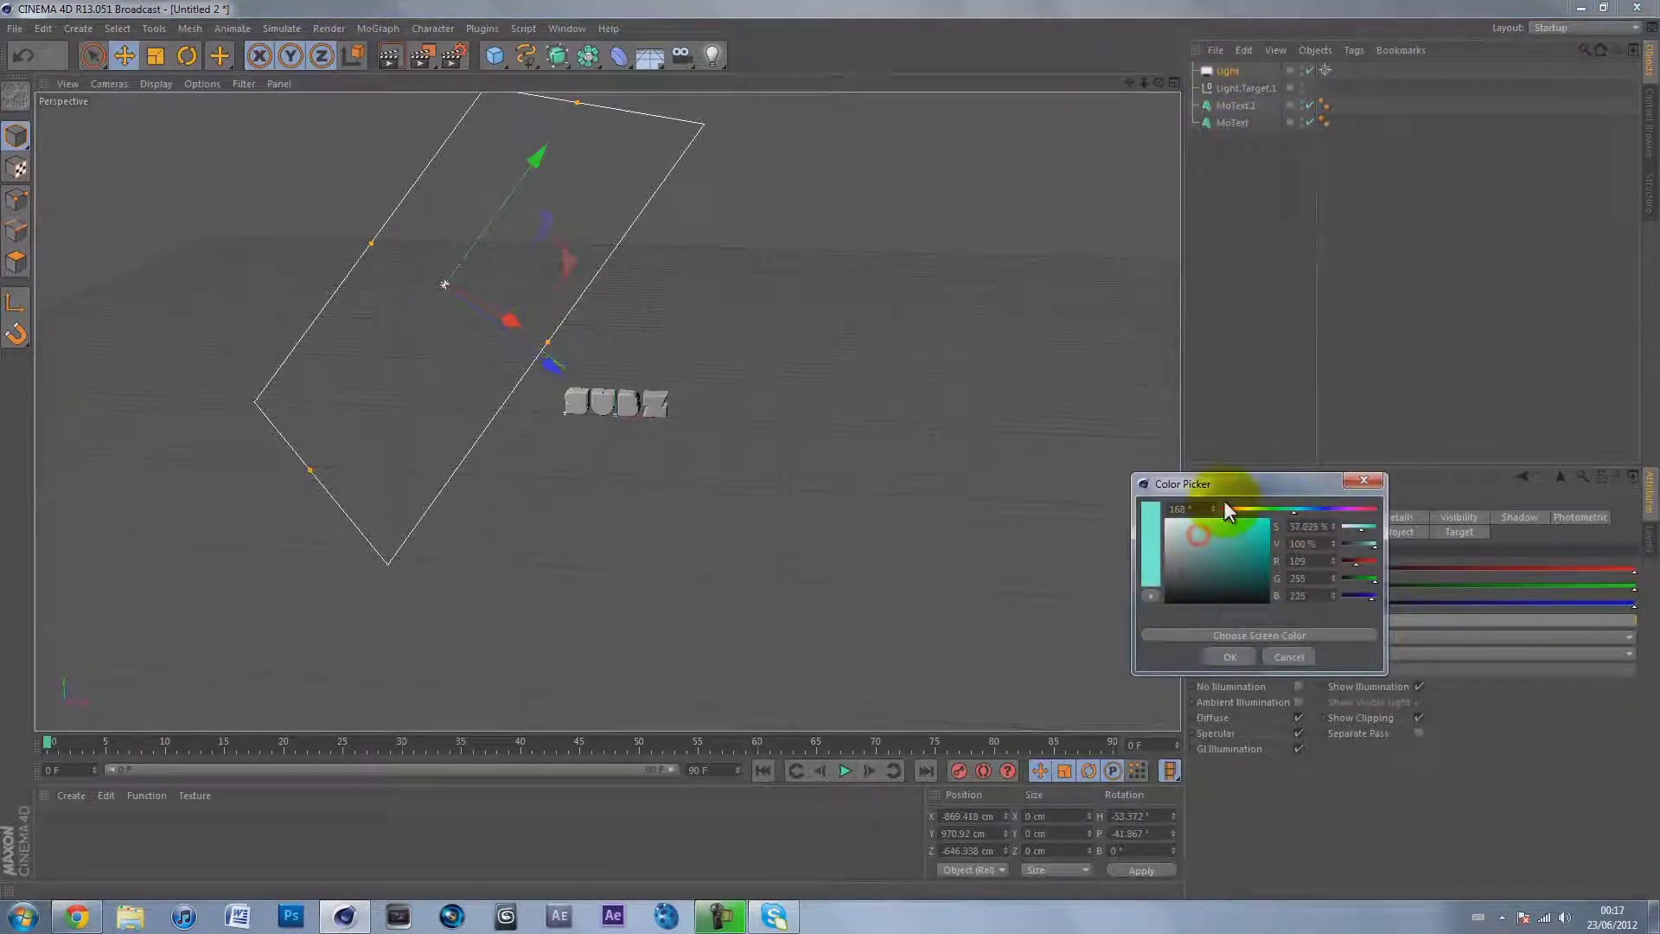
mouse_move(1225, 503)
left_mouse_down()
mouse_move(1211, 487)
mouse_move(1233, 484)
left_mouse_up()
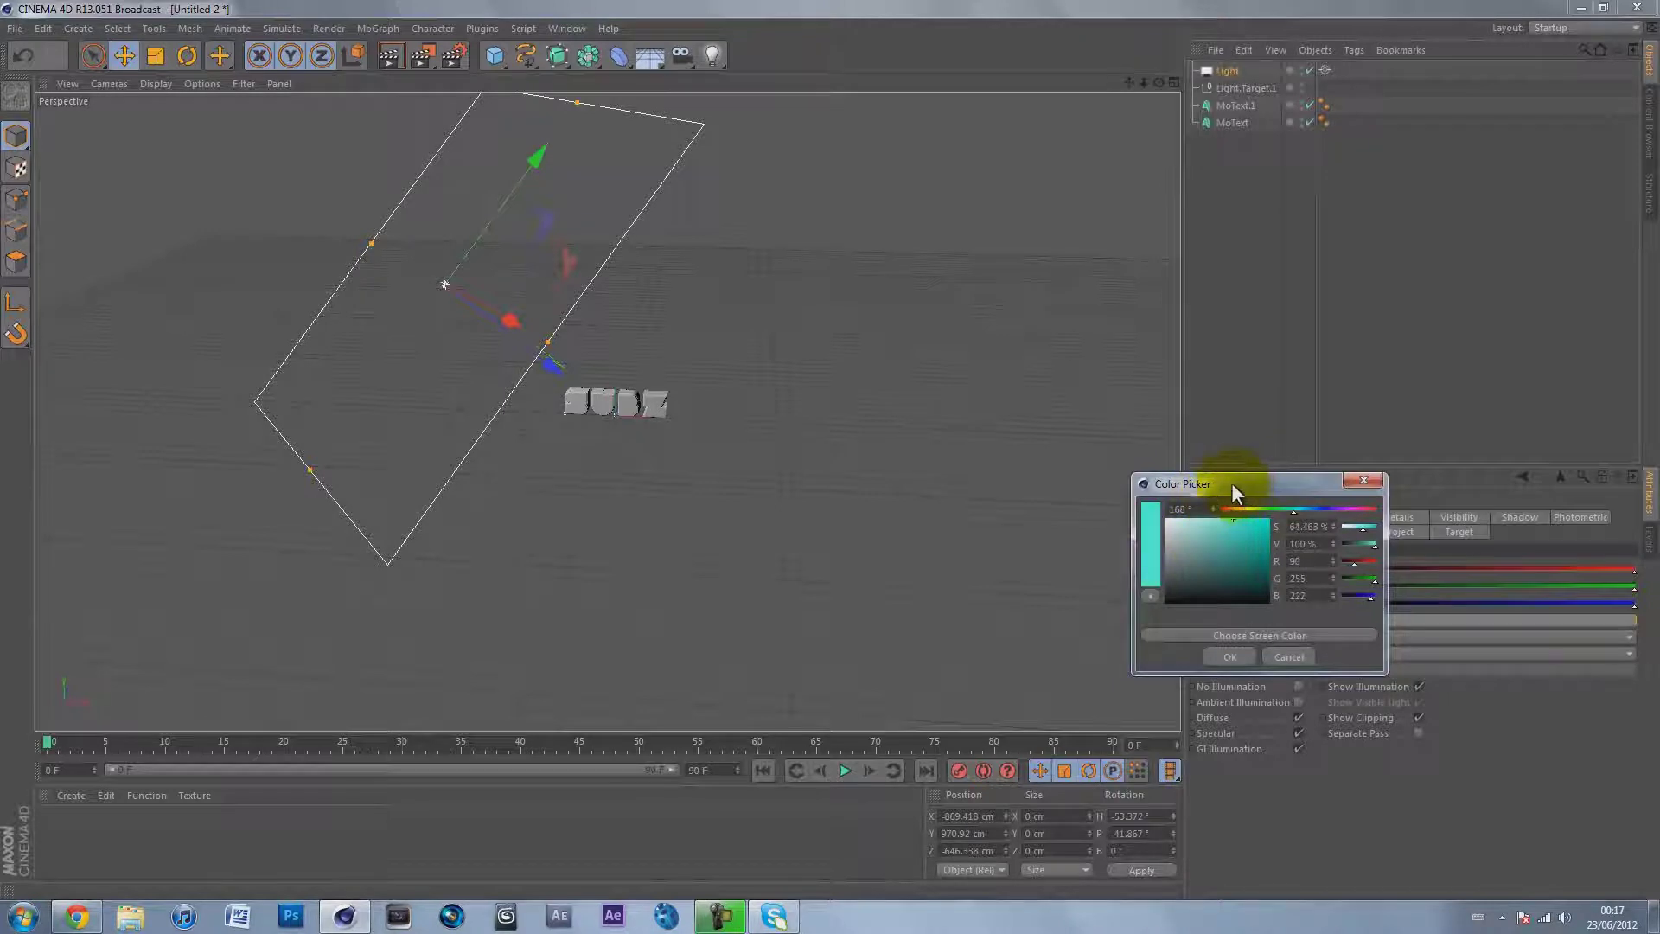
left_click(1300, 510)
left_click(1300, 508)
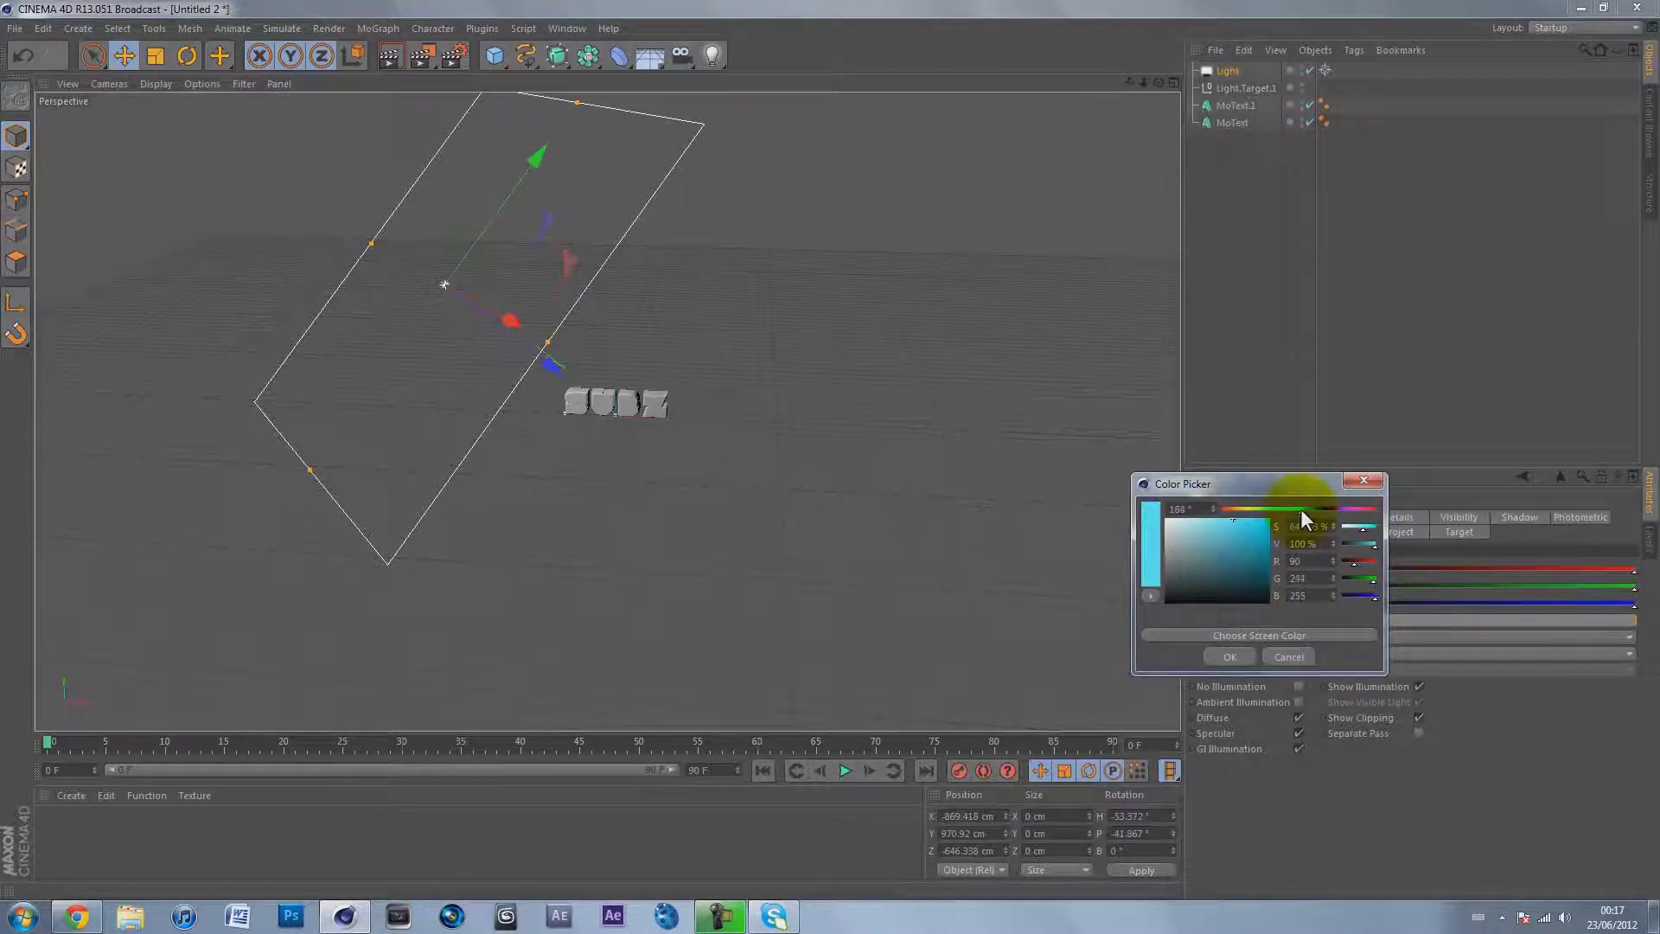
left_click_drag(1237, 537, 1217, 512)
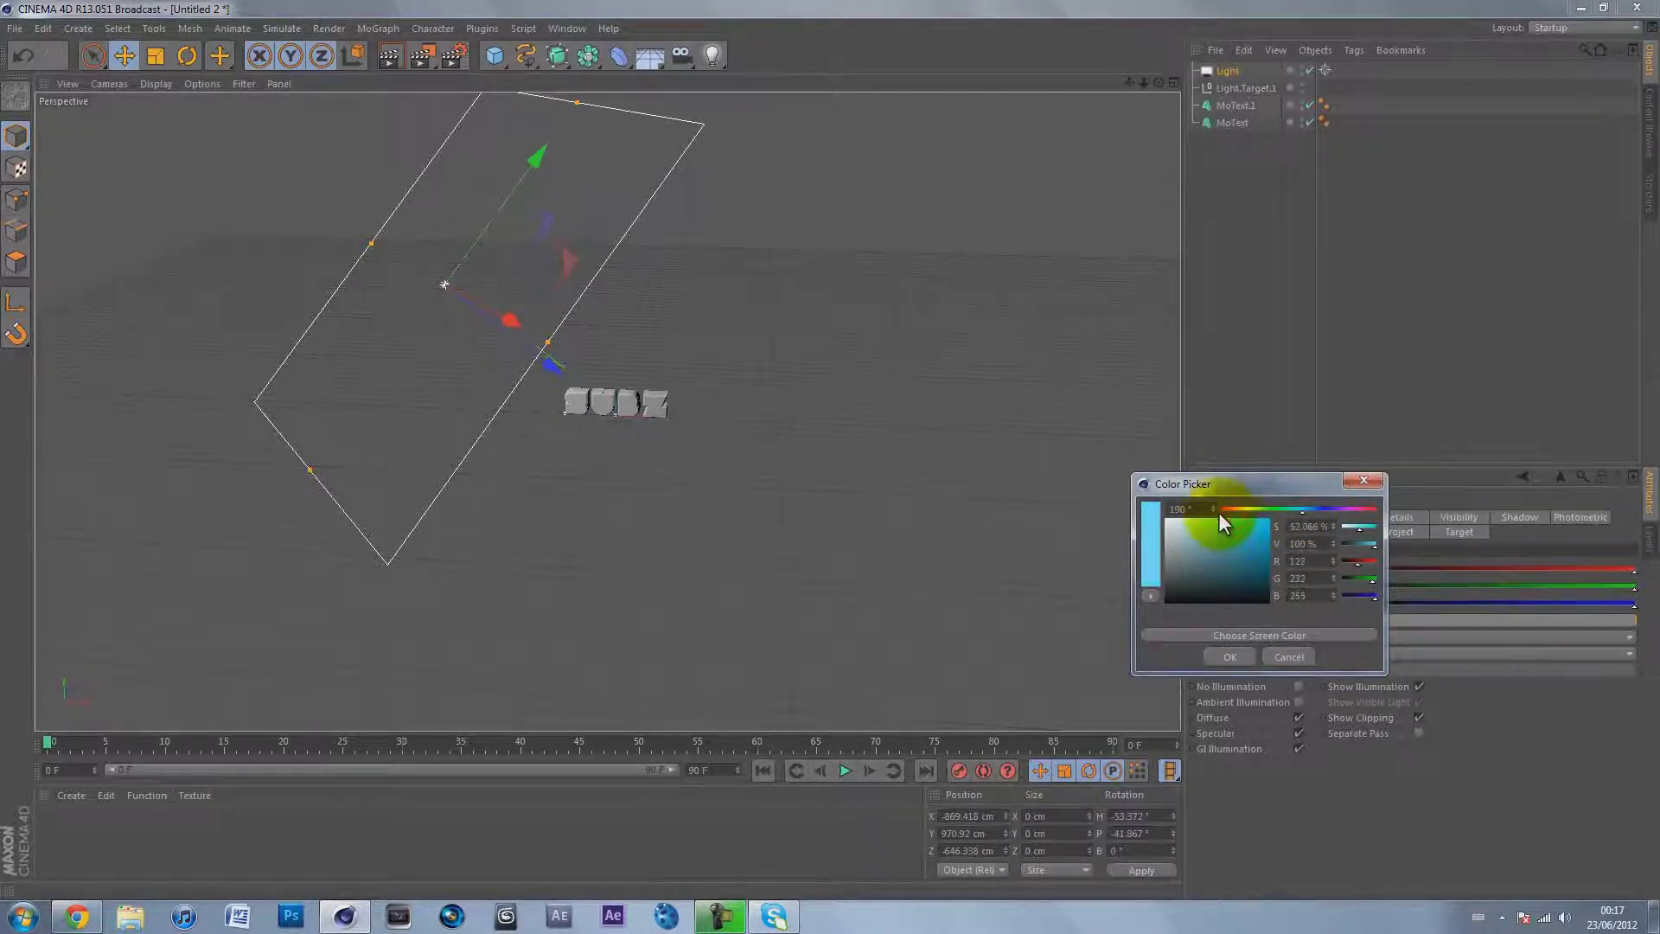
left_click(1228, 645)
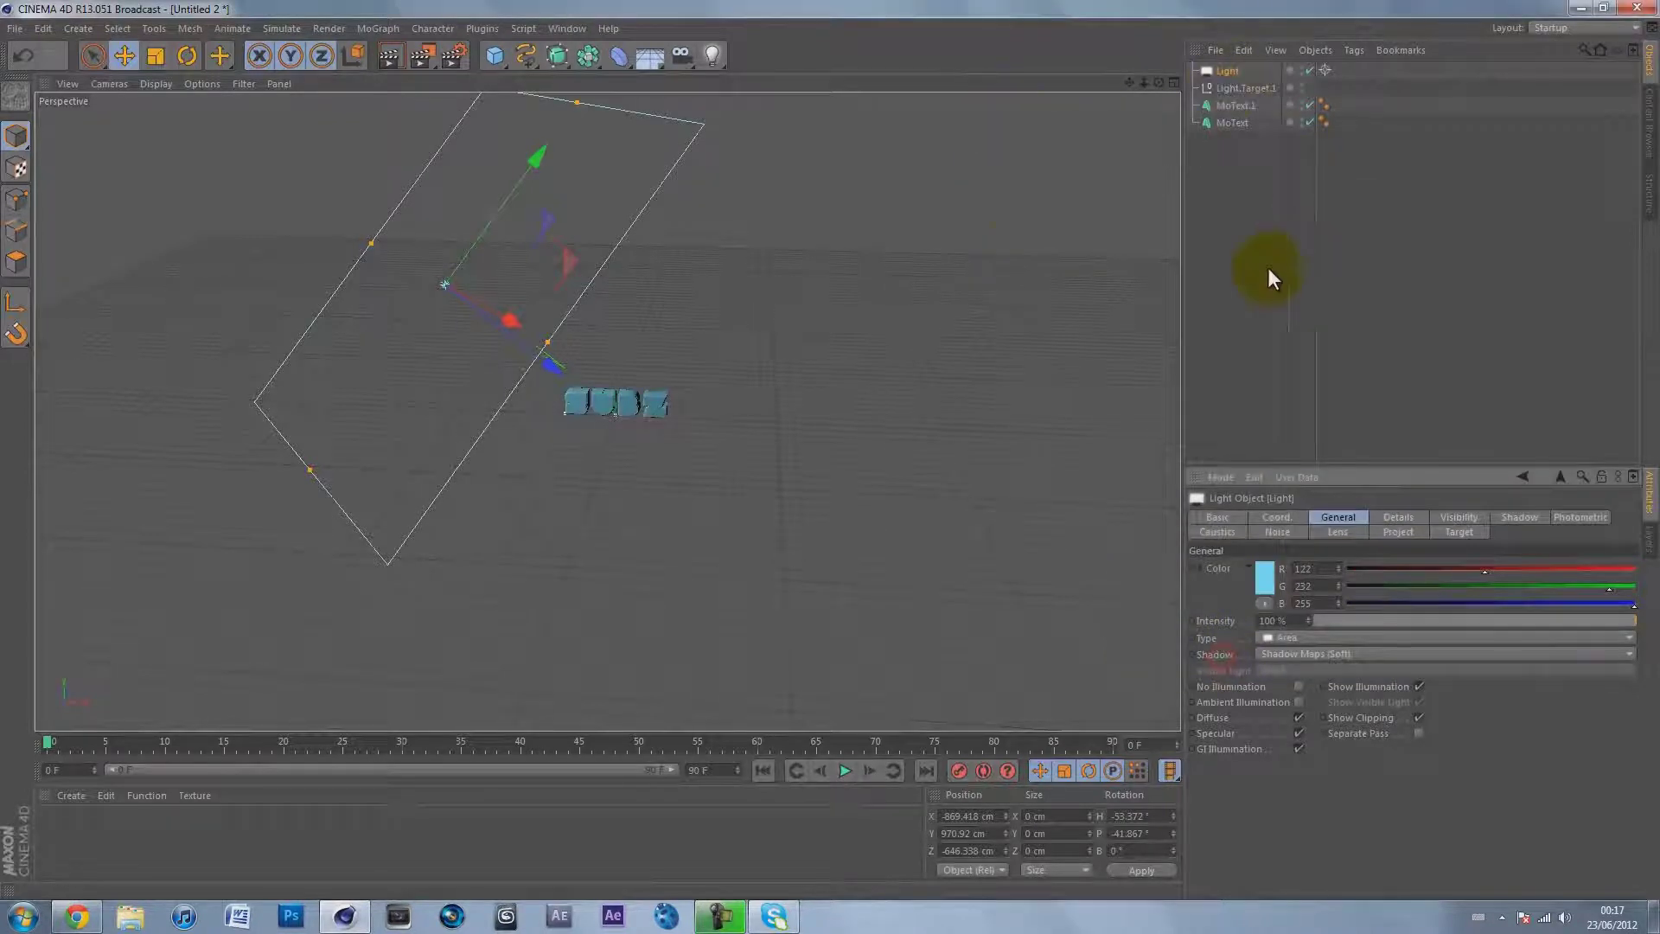
left_click(1237, 248)
left_click(1227, 76)
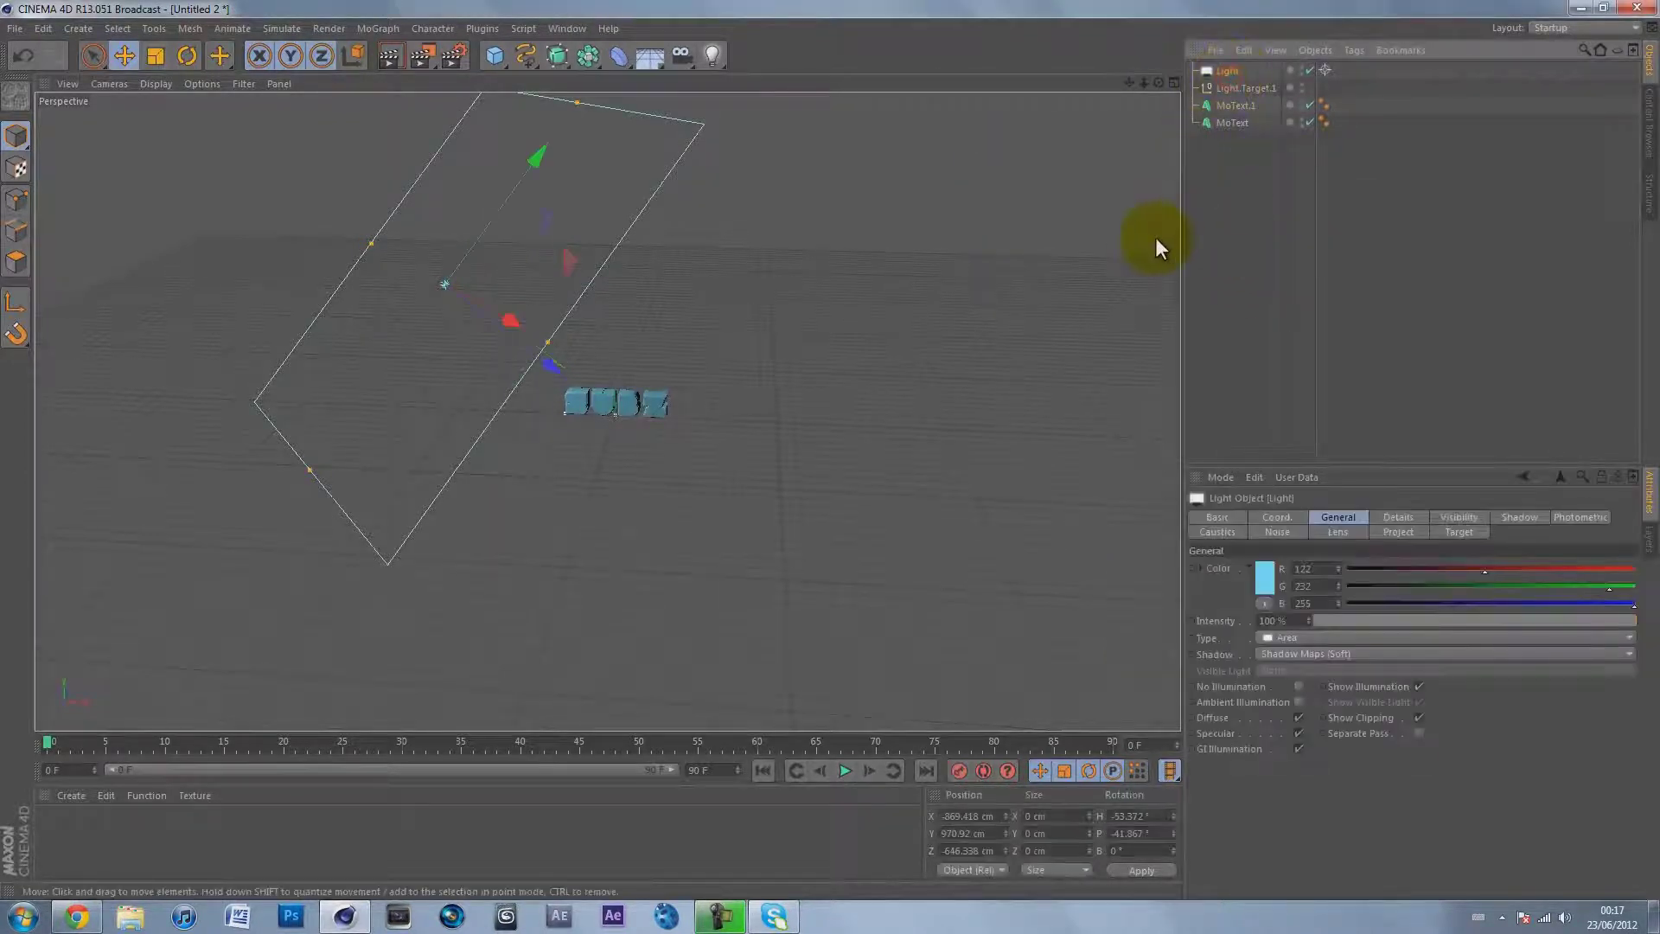
Duplicate the cyan light as Light.1 and place it right of the text, near 1375, 1104, -447 cm.
key("ctrl+c")
key("ctrl+v")
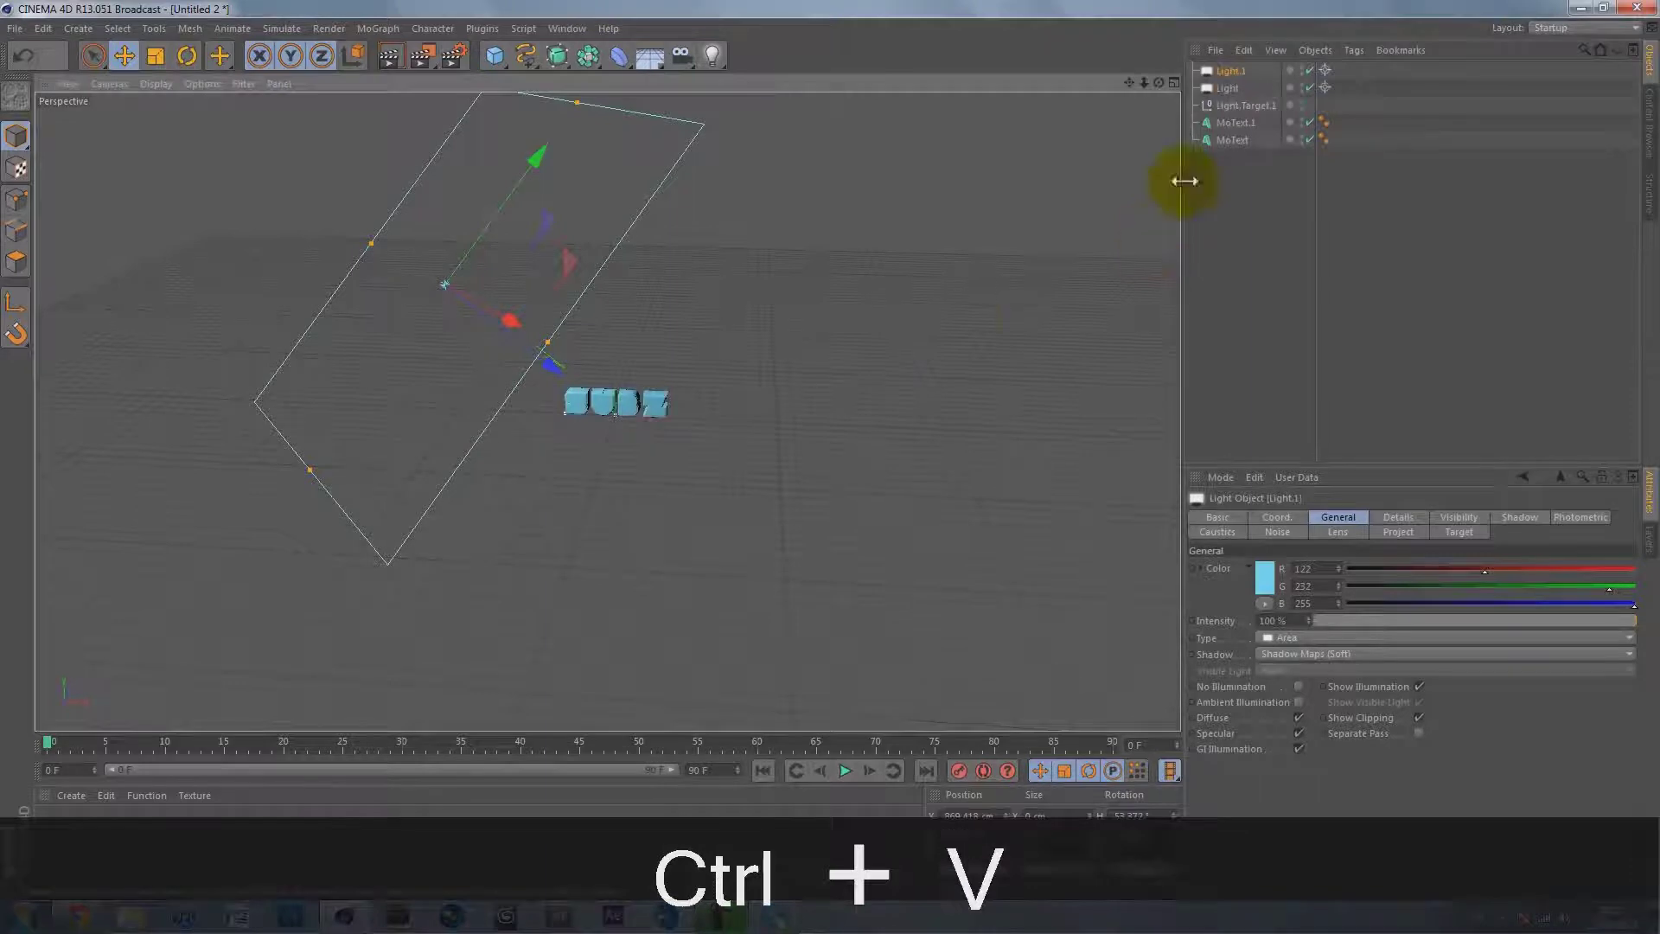
left_click_drag(439, 283, 839, 303)
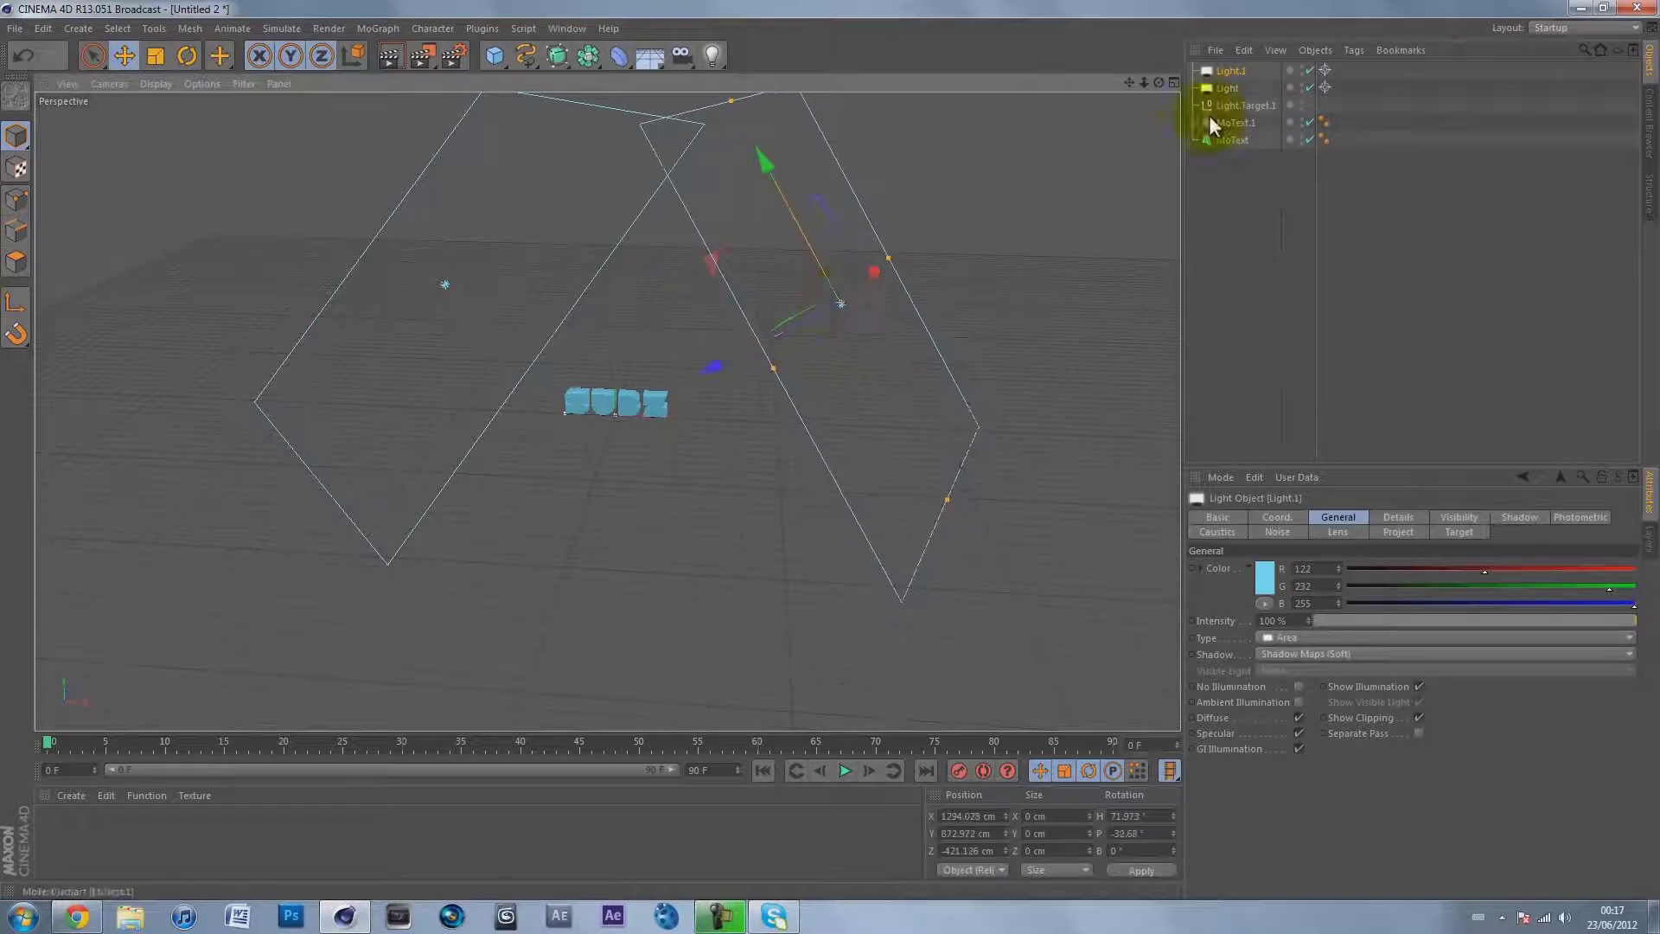
left_click_drag(1158, 82, 828, 448)
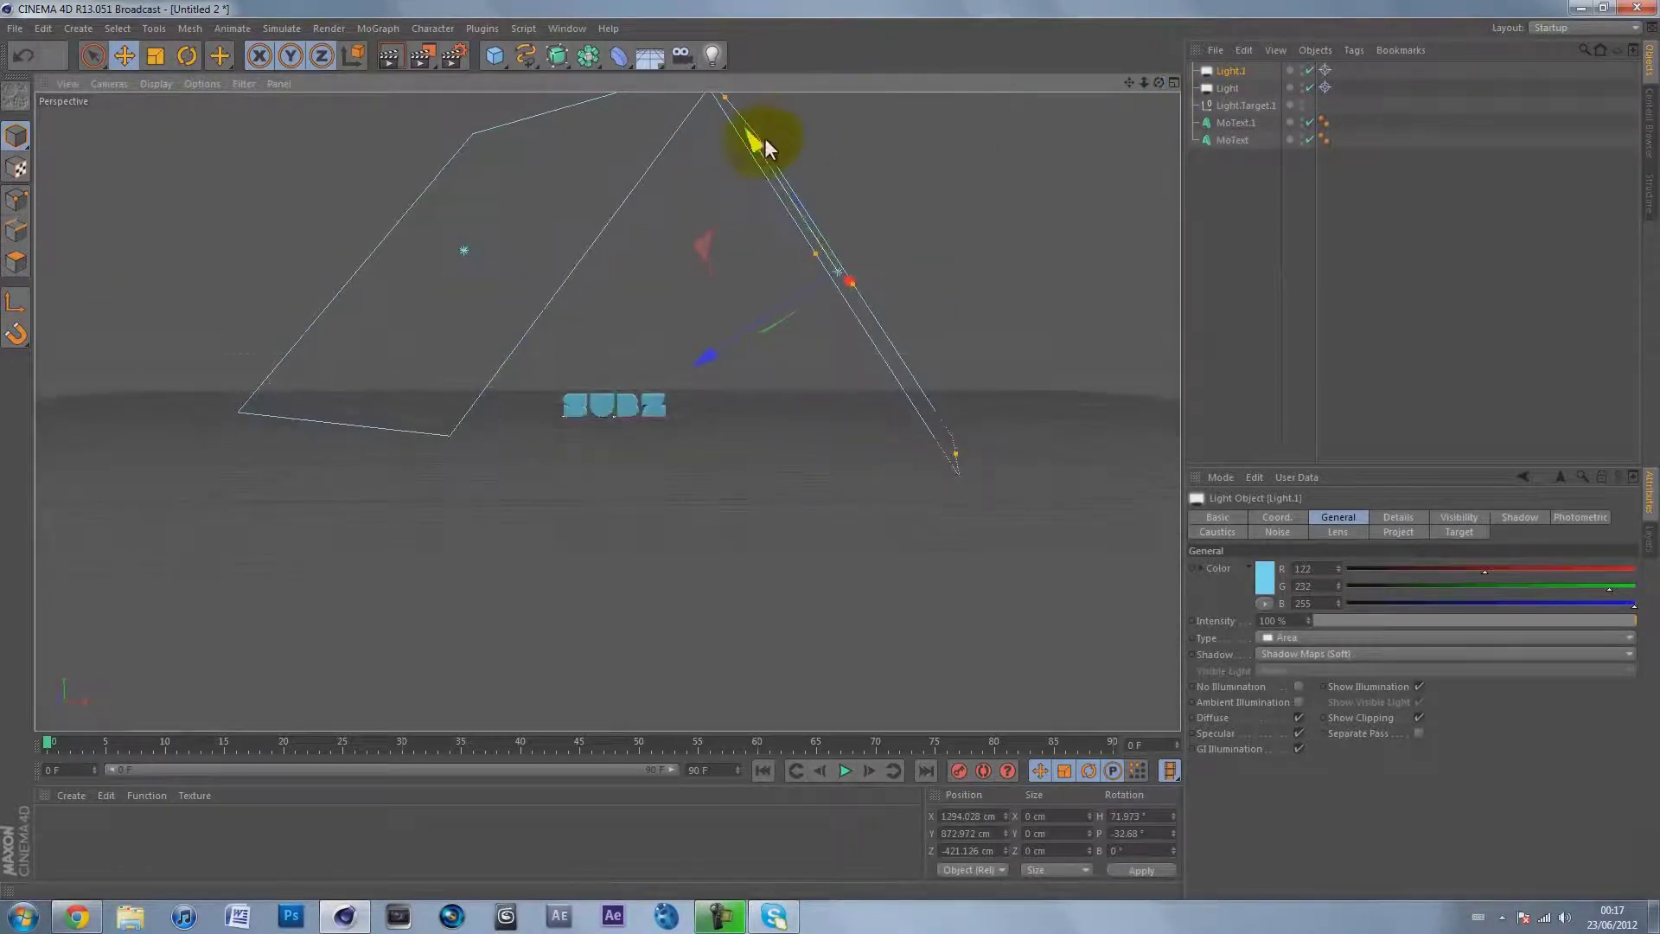
left_click_drag(757, 139, 856, 253)
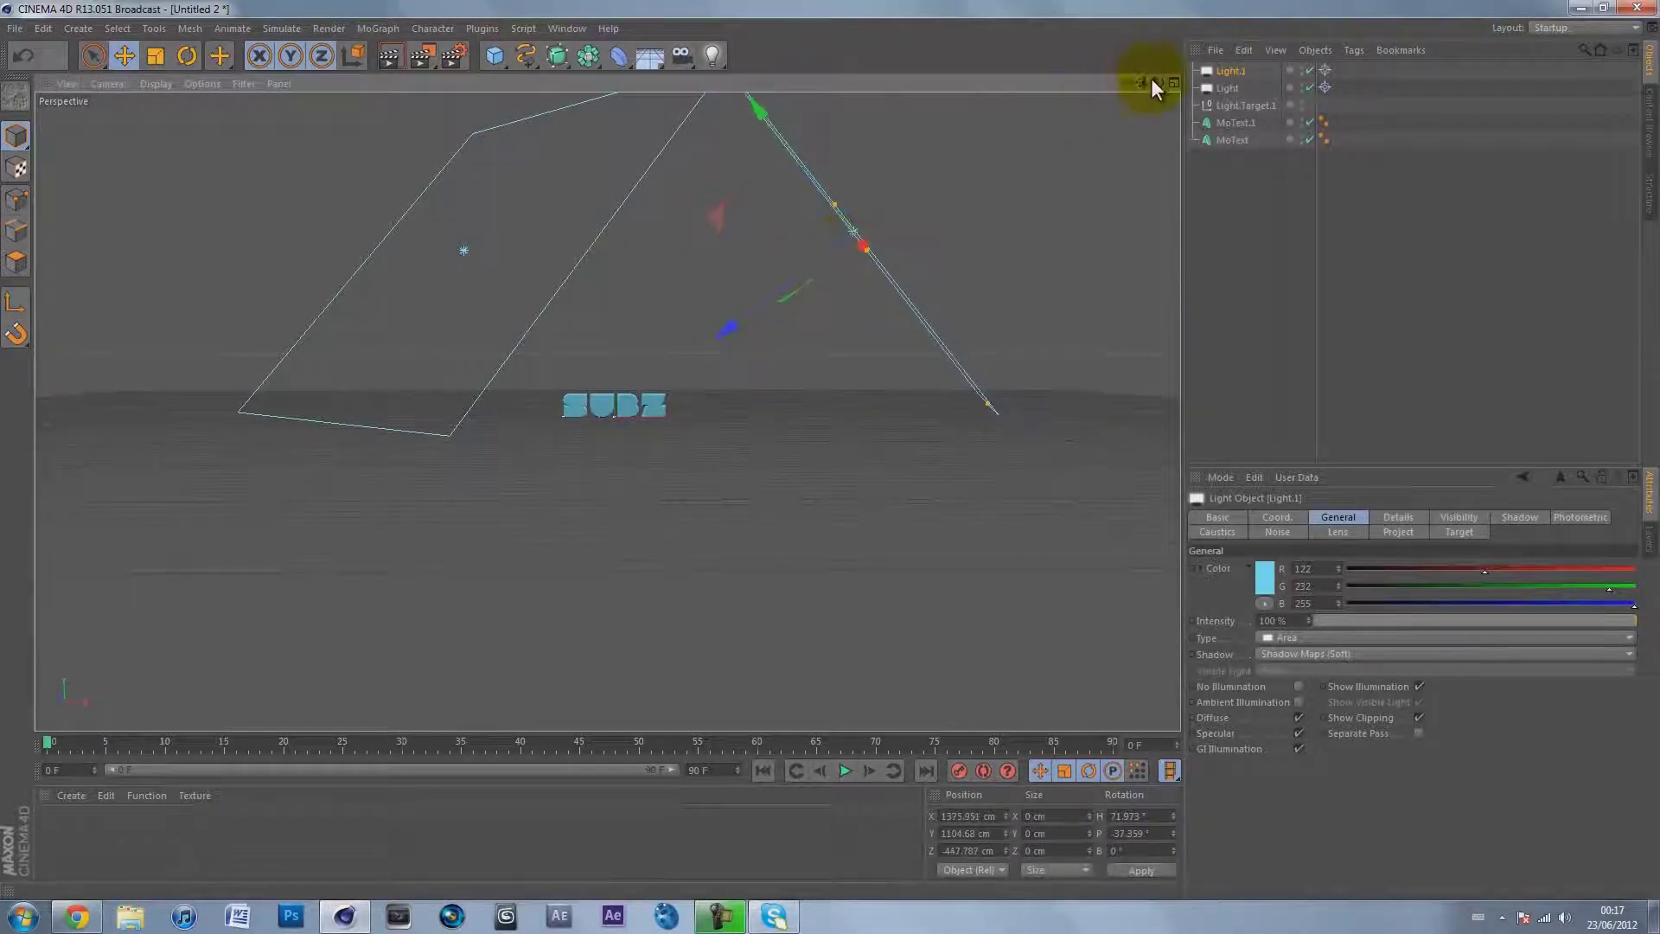
mouse_move(1158, 82)
left_mouse_down()
mouse_move(832, 454)
mouse_move(1168, 82)
left_mouse_up()
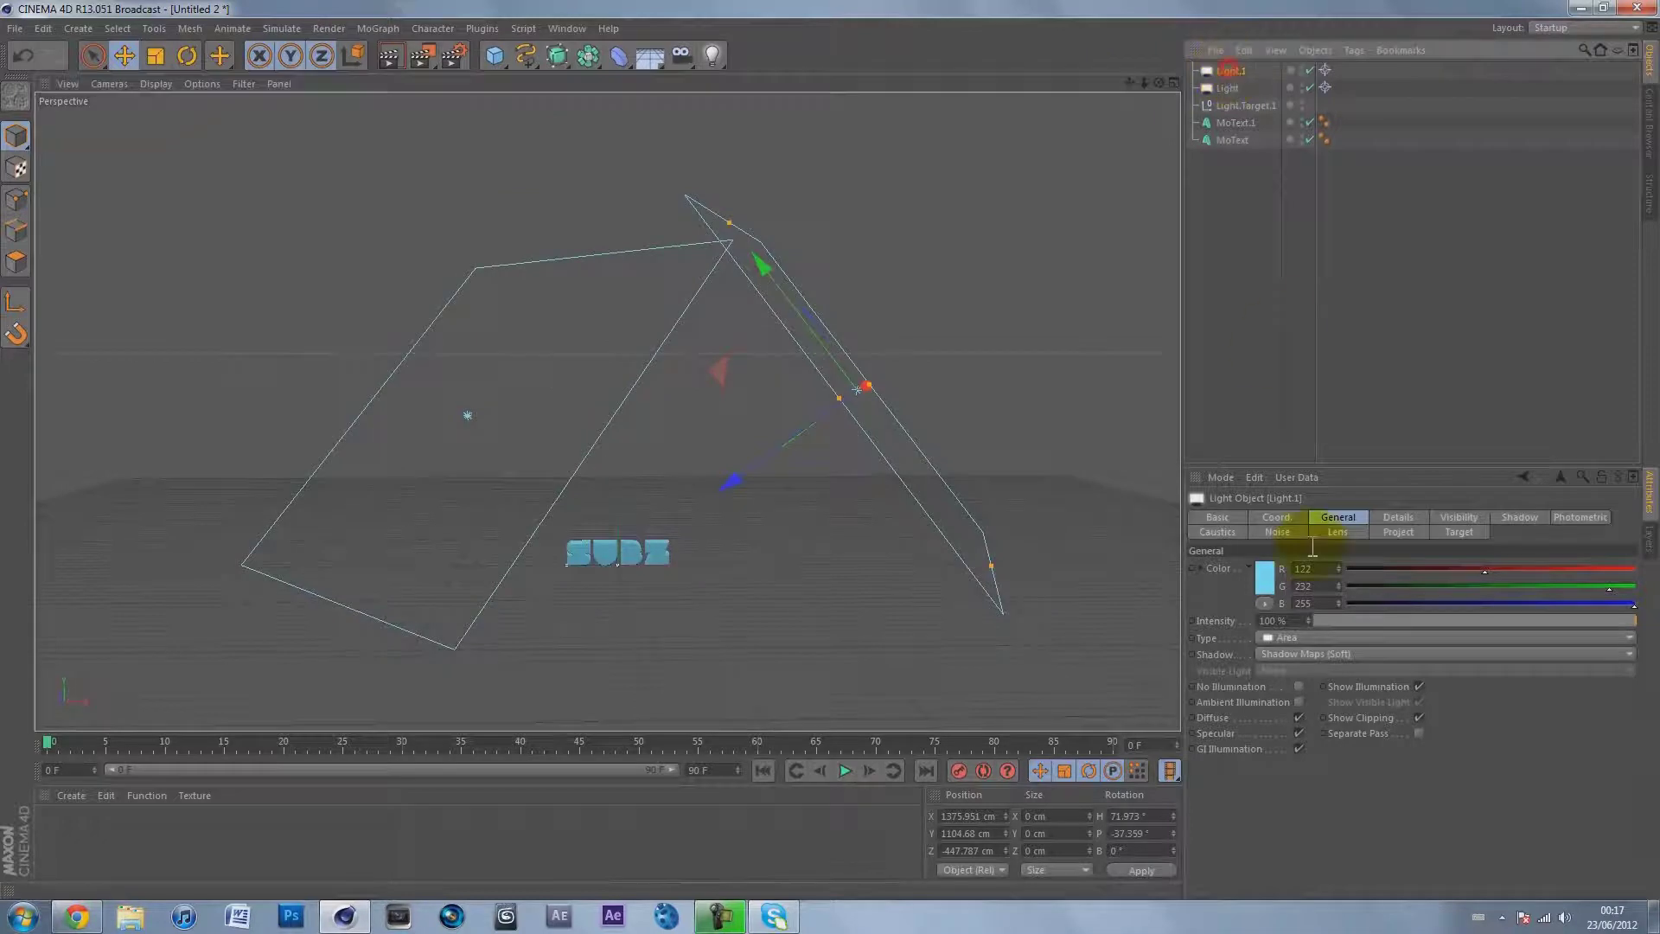
Set Light.1's colour to a light violet at hue 276° (RGB 209, 141, 255).
left_click(1262, 582)
left_click_drag(1318, 519, 1344, 522)
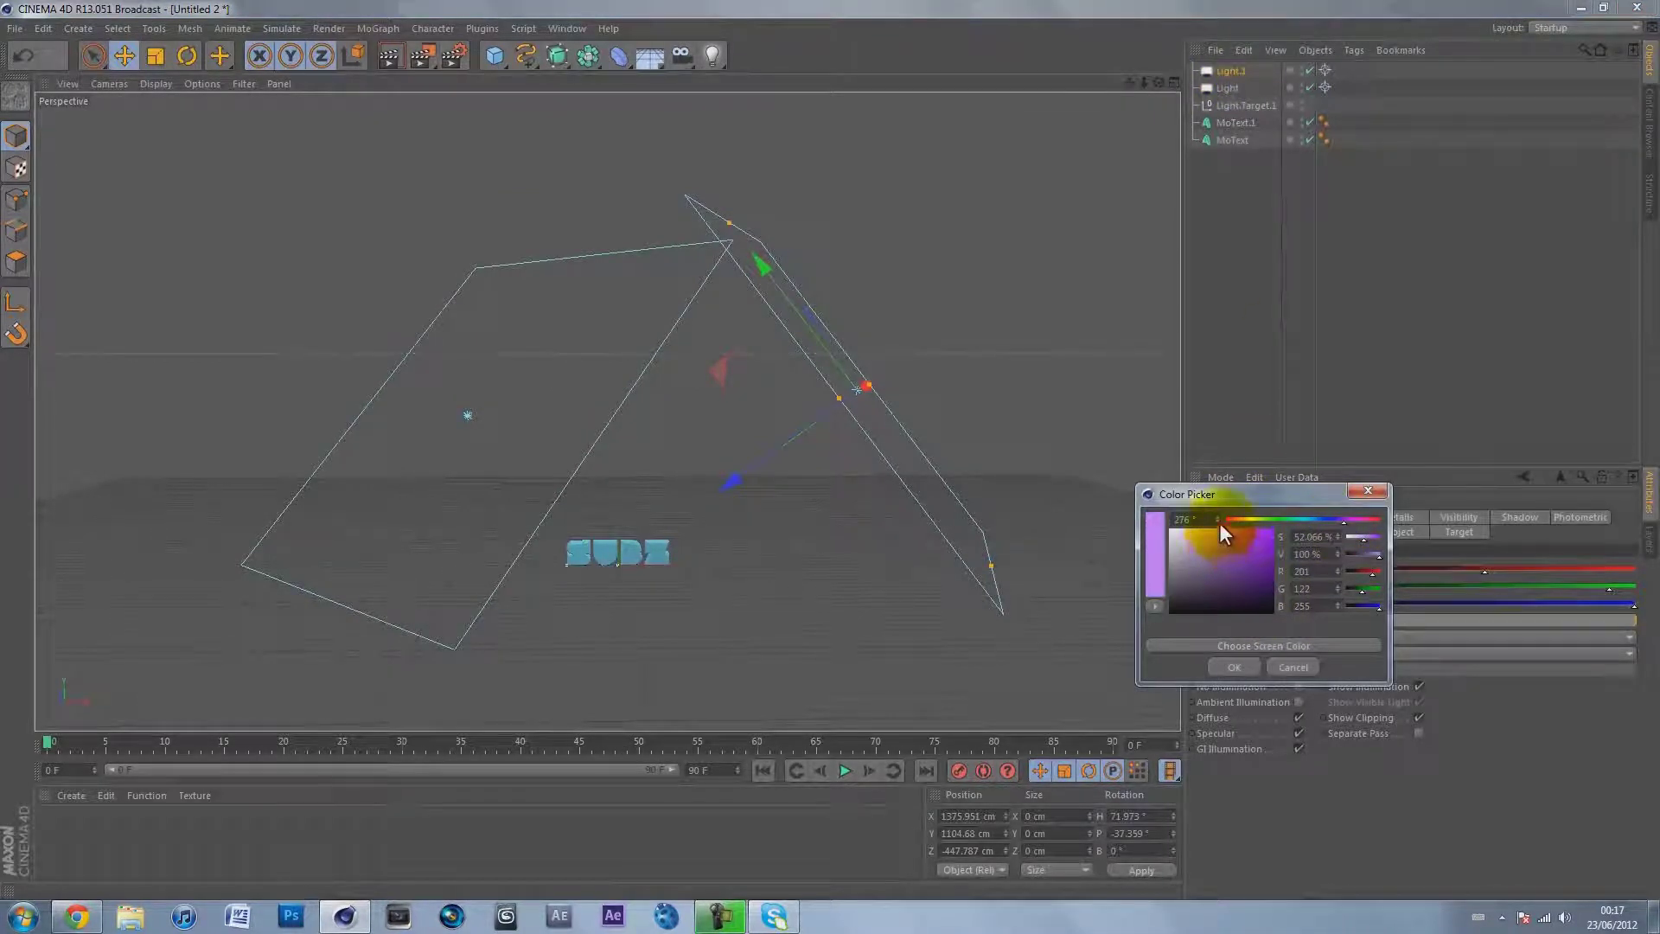
left_click_drag(1222, 526, 1219, 527)
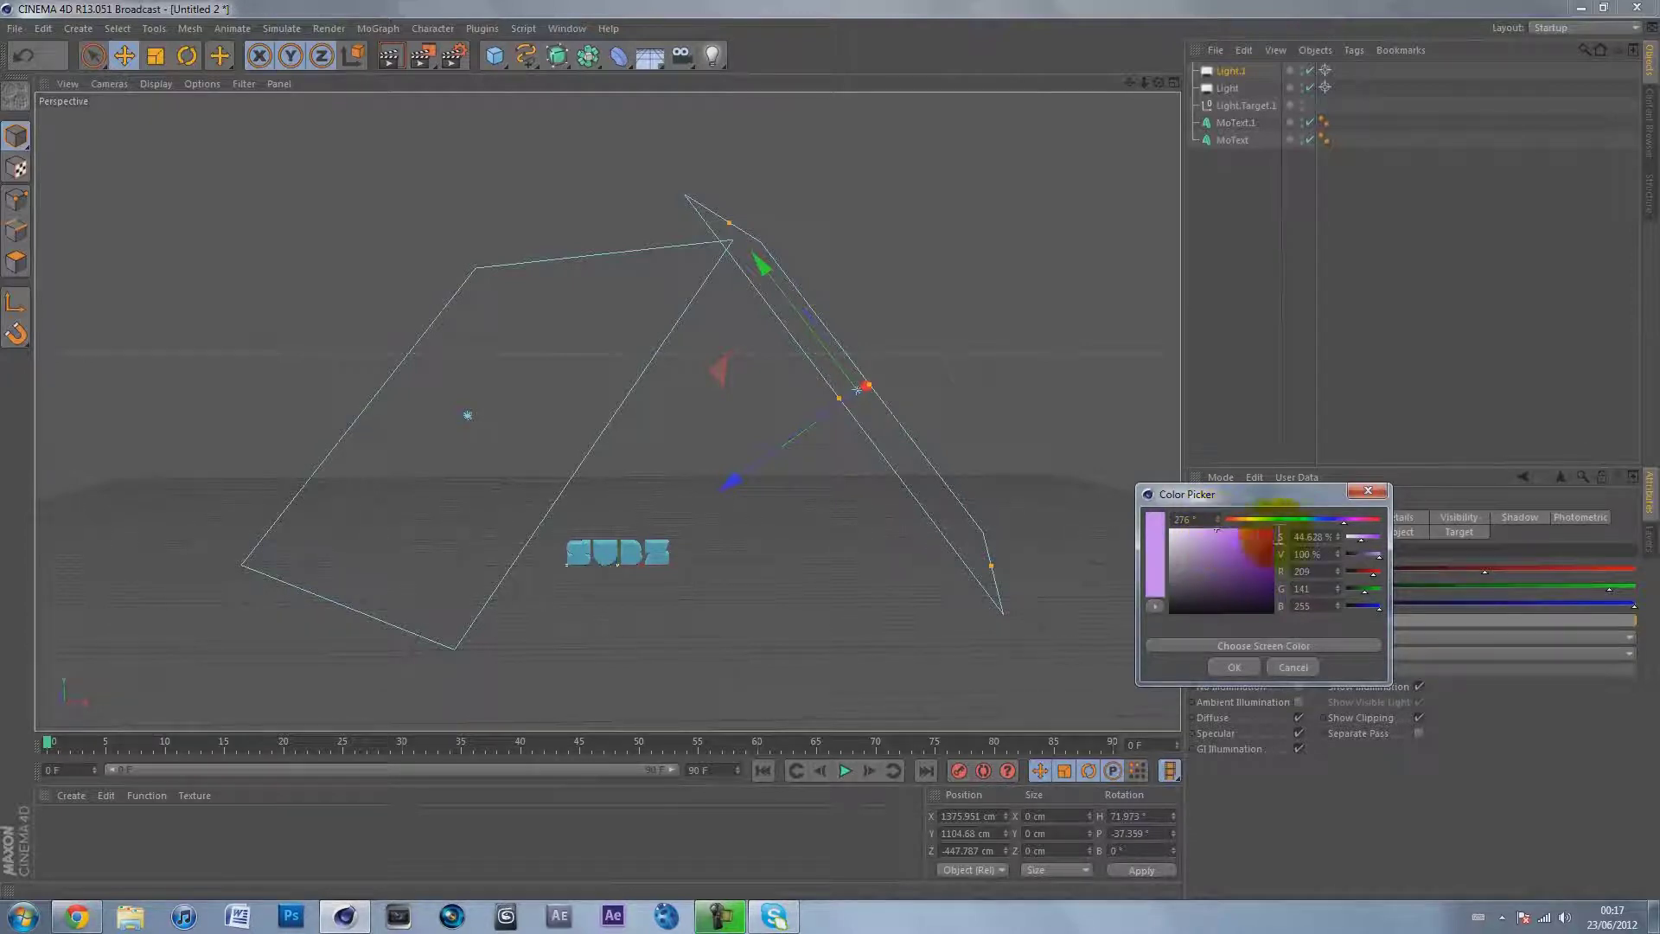
Confirm Light.1's violet colour and move the cyan Light beside the text, near -998, 971, -474 cm.
left_click(1234, 667)
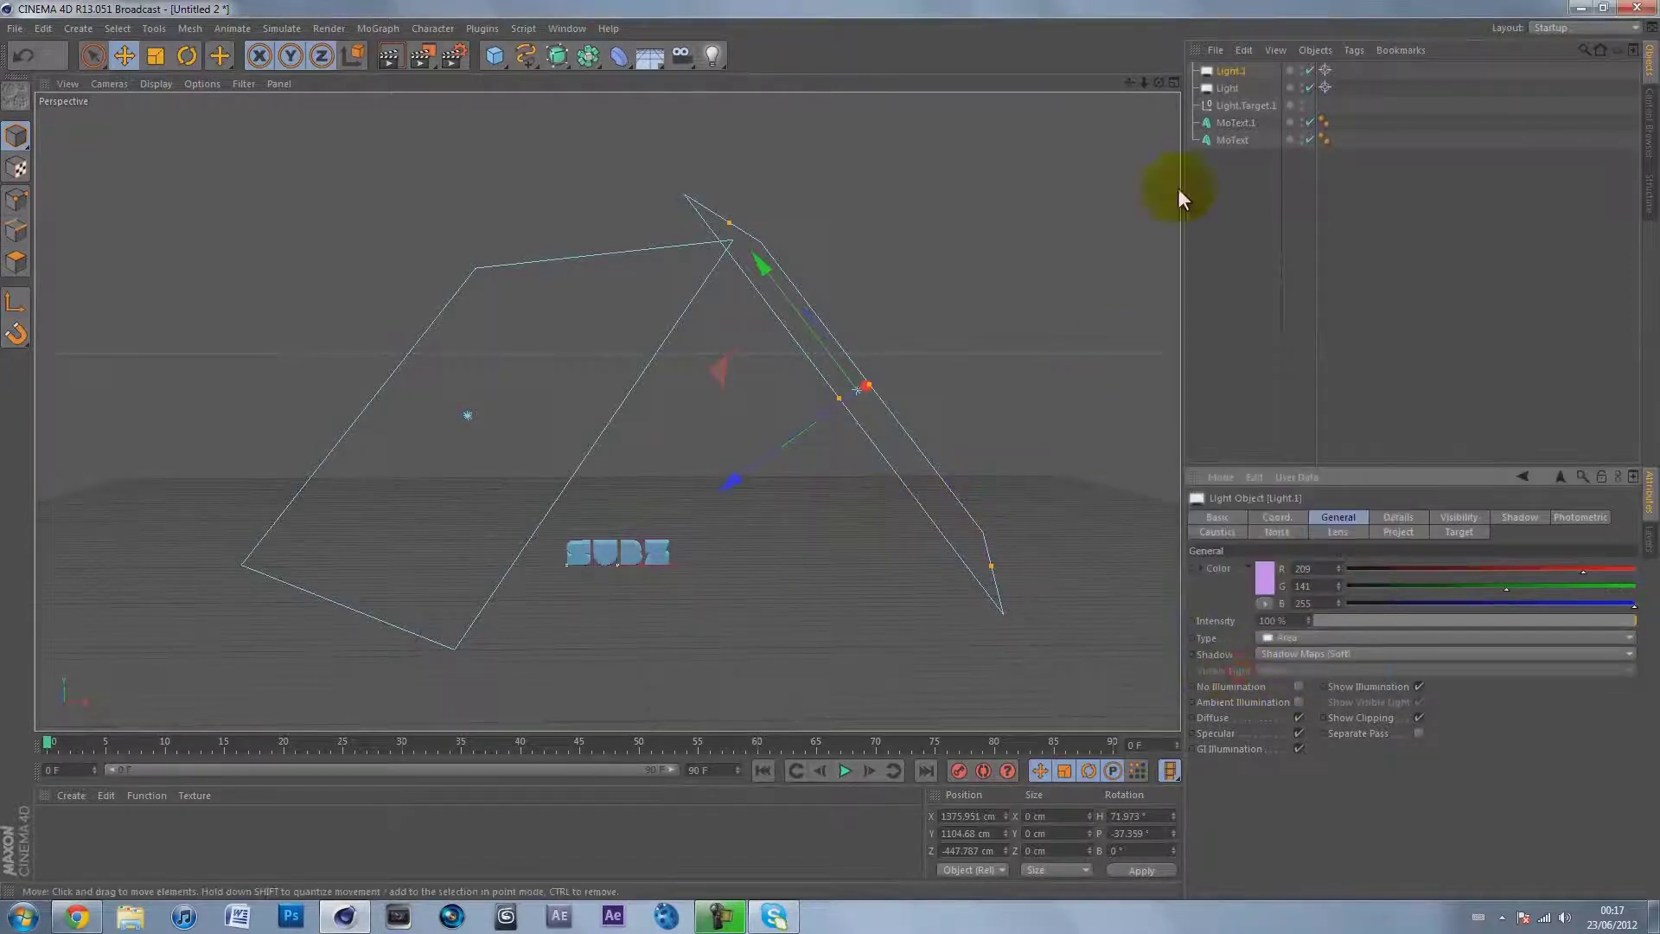
left_click_drag(1158, 82, 829, 450)
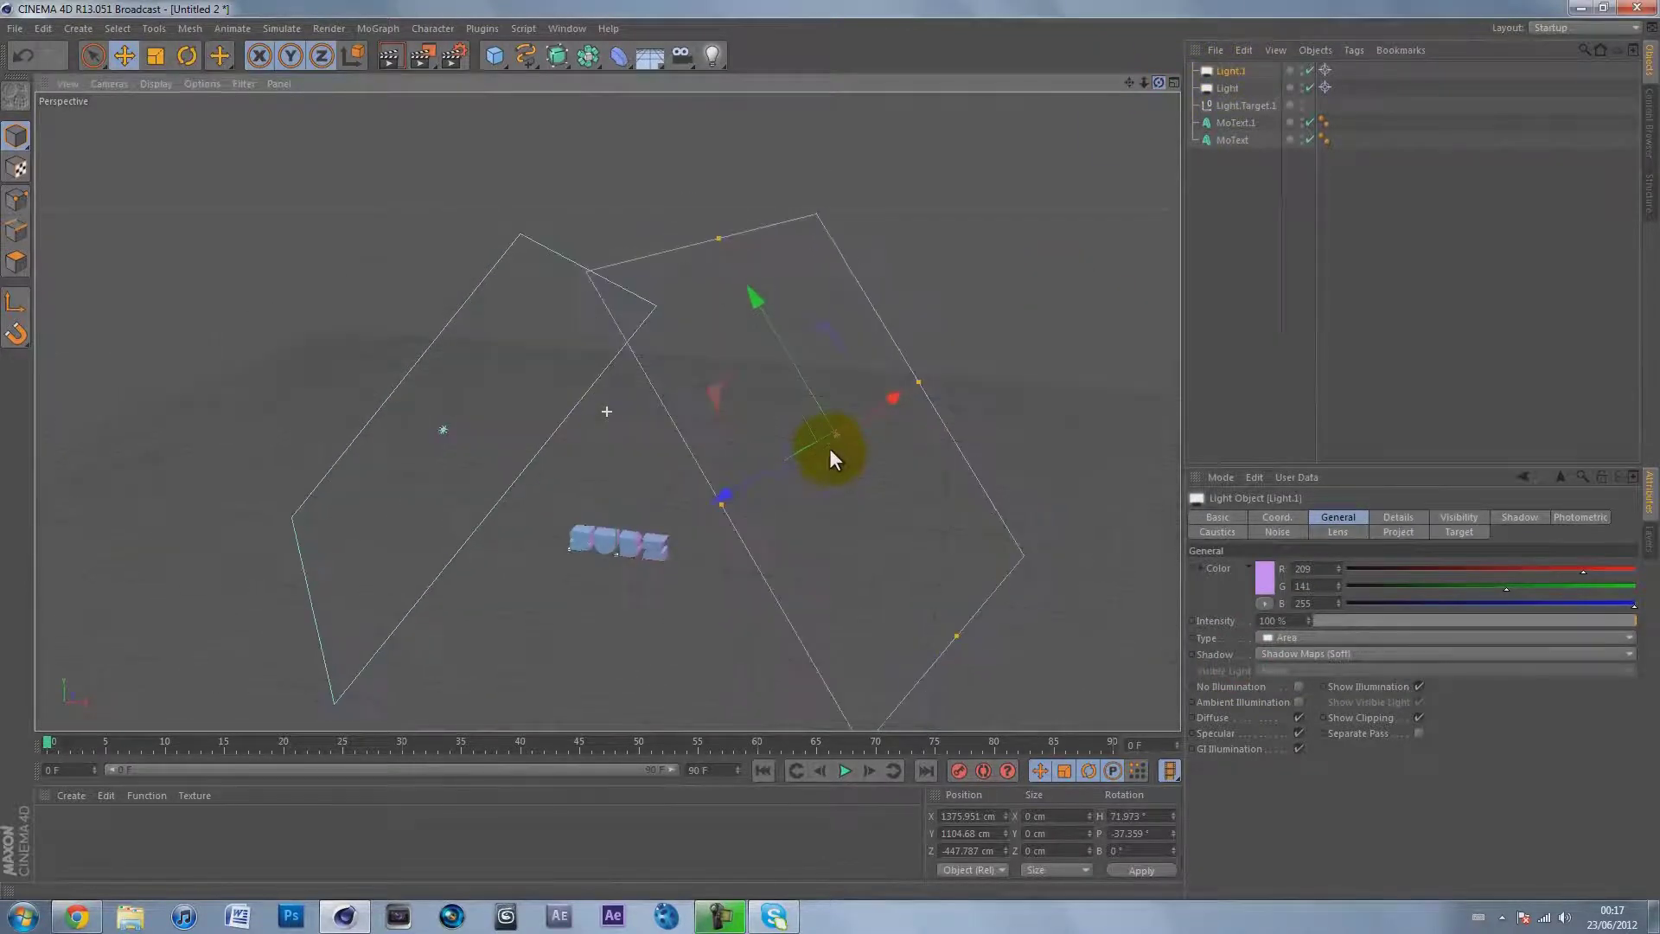
left_click(399, 509)
left_click(1227, 87)
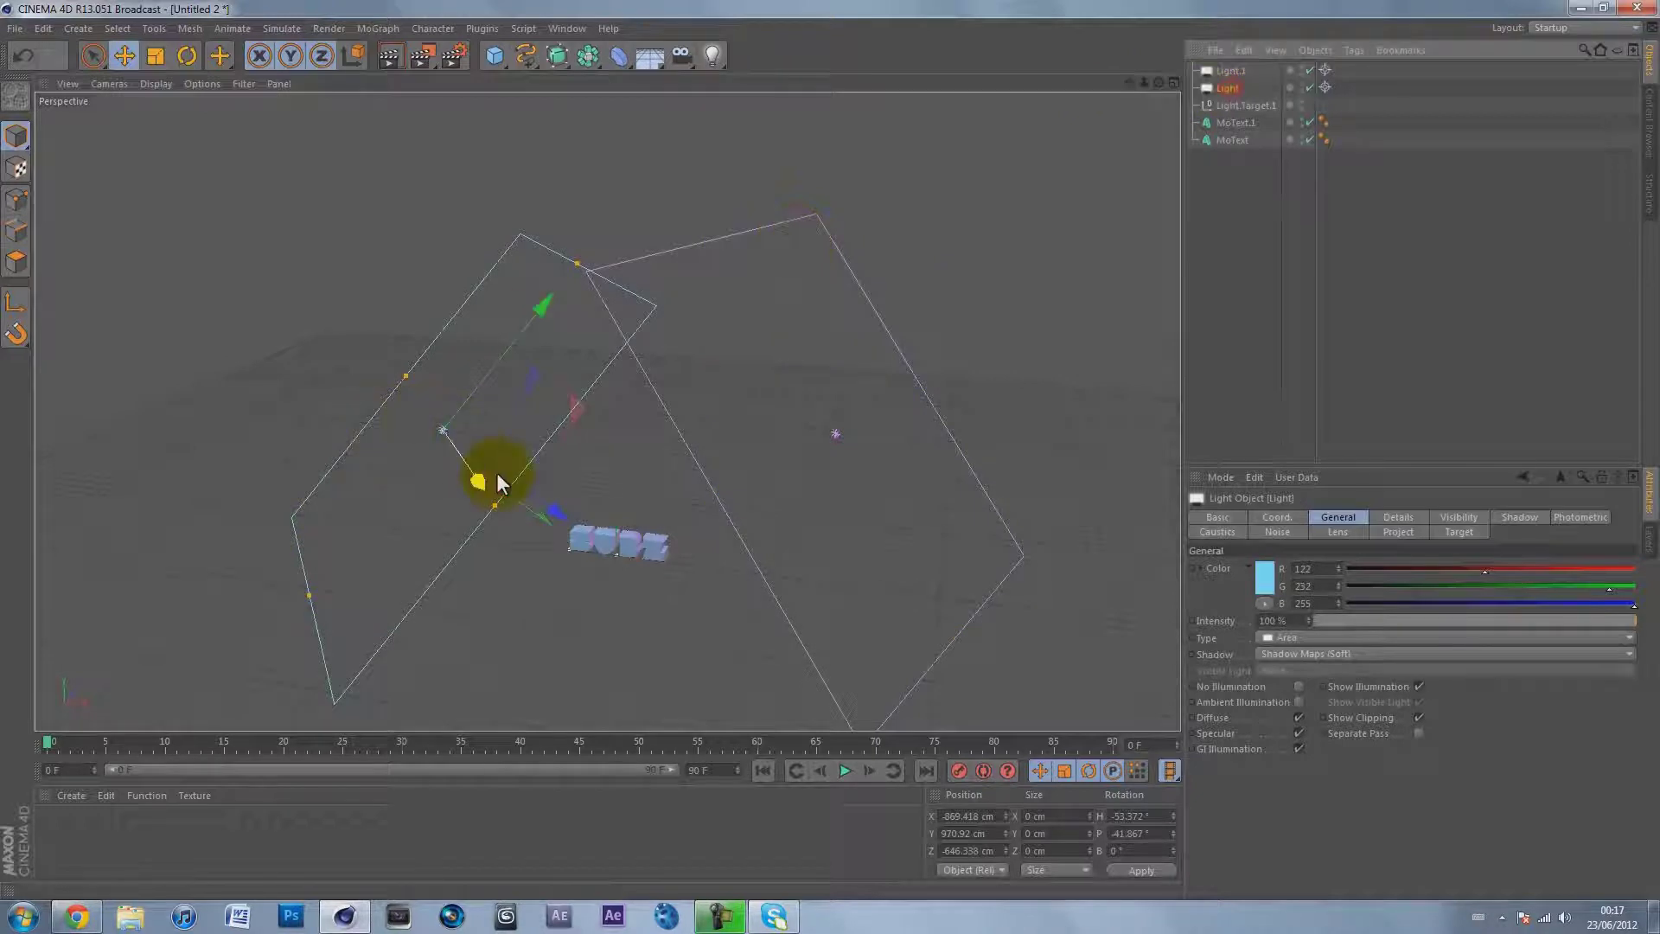
mouse_move(471, 472)
left_mouse_down()
mouse_move(448, 461)
mouse_move(462, 463)
left_mouse_up()
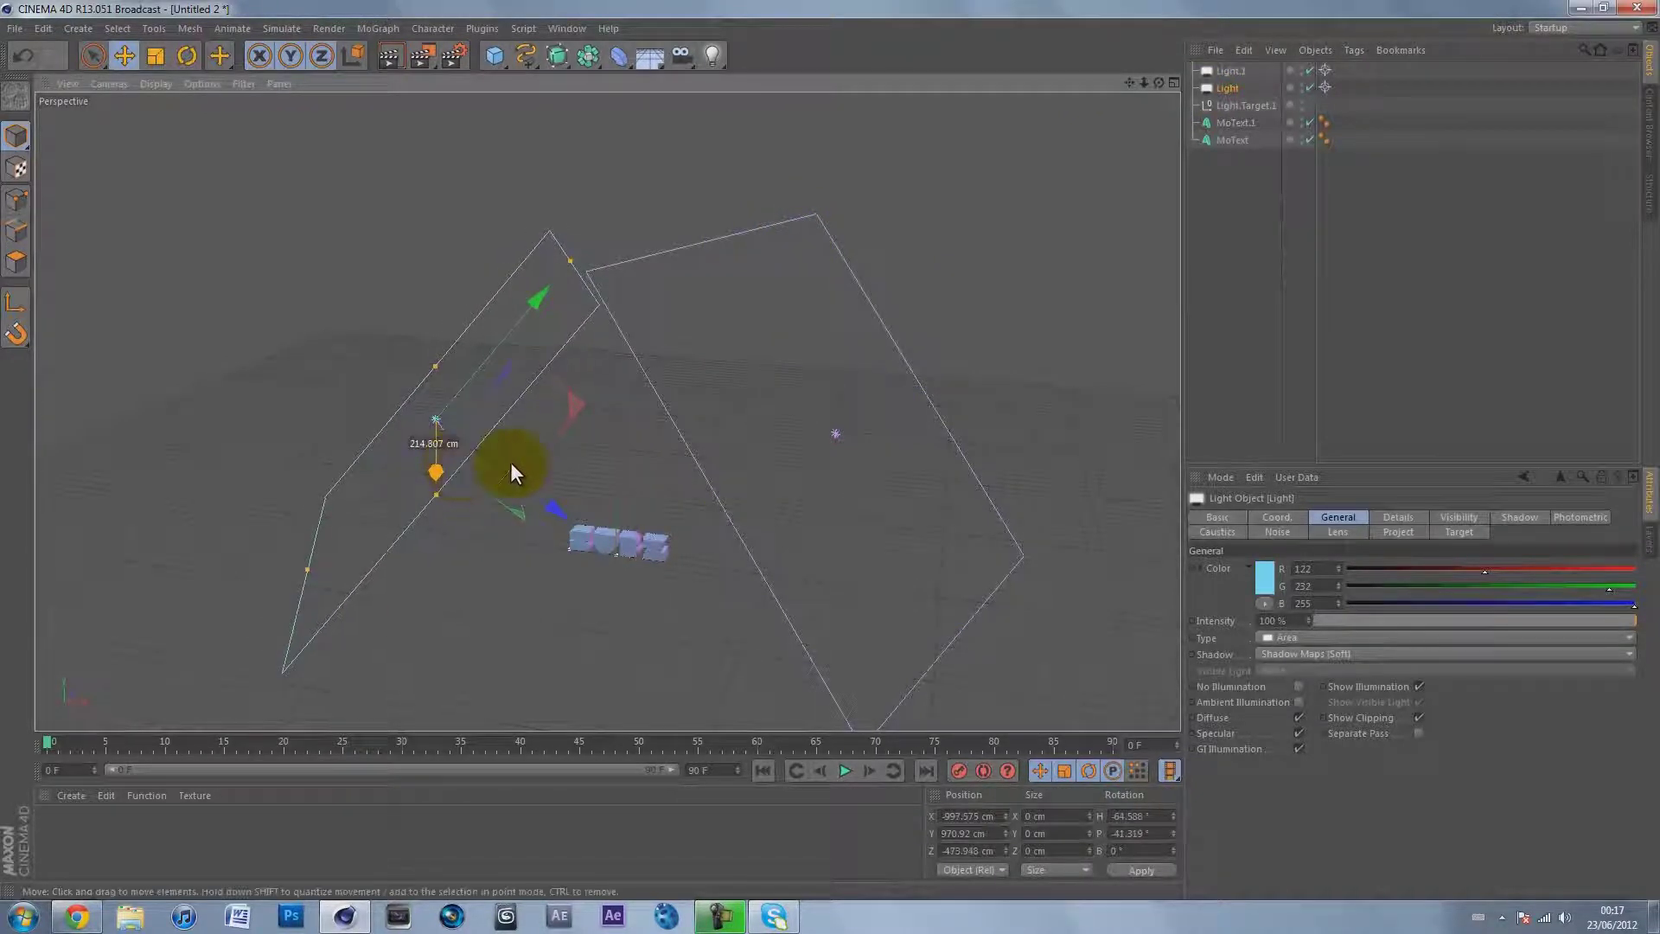
left_click(1190, 306)
Duplicate Light.1 as Light.2 and position it near 130, 1198, 1919 cm above the text.
left_click(1224, 74)
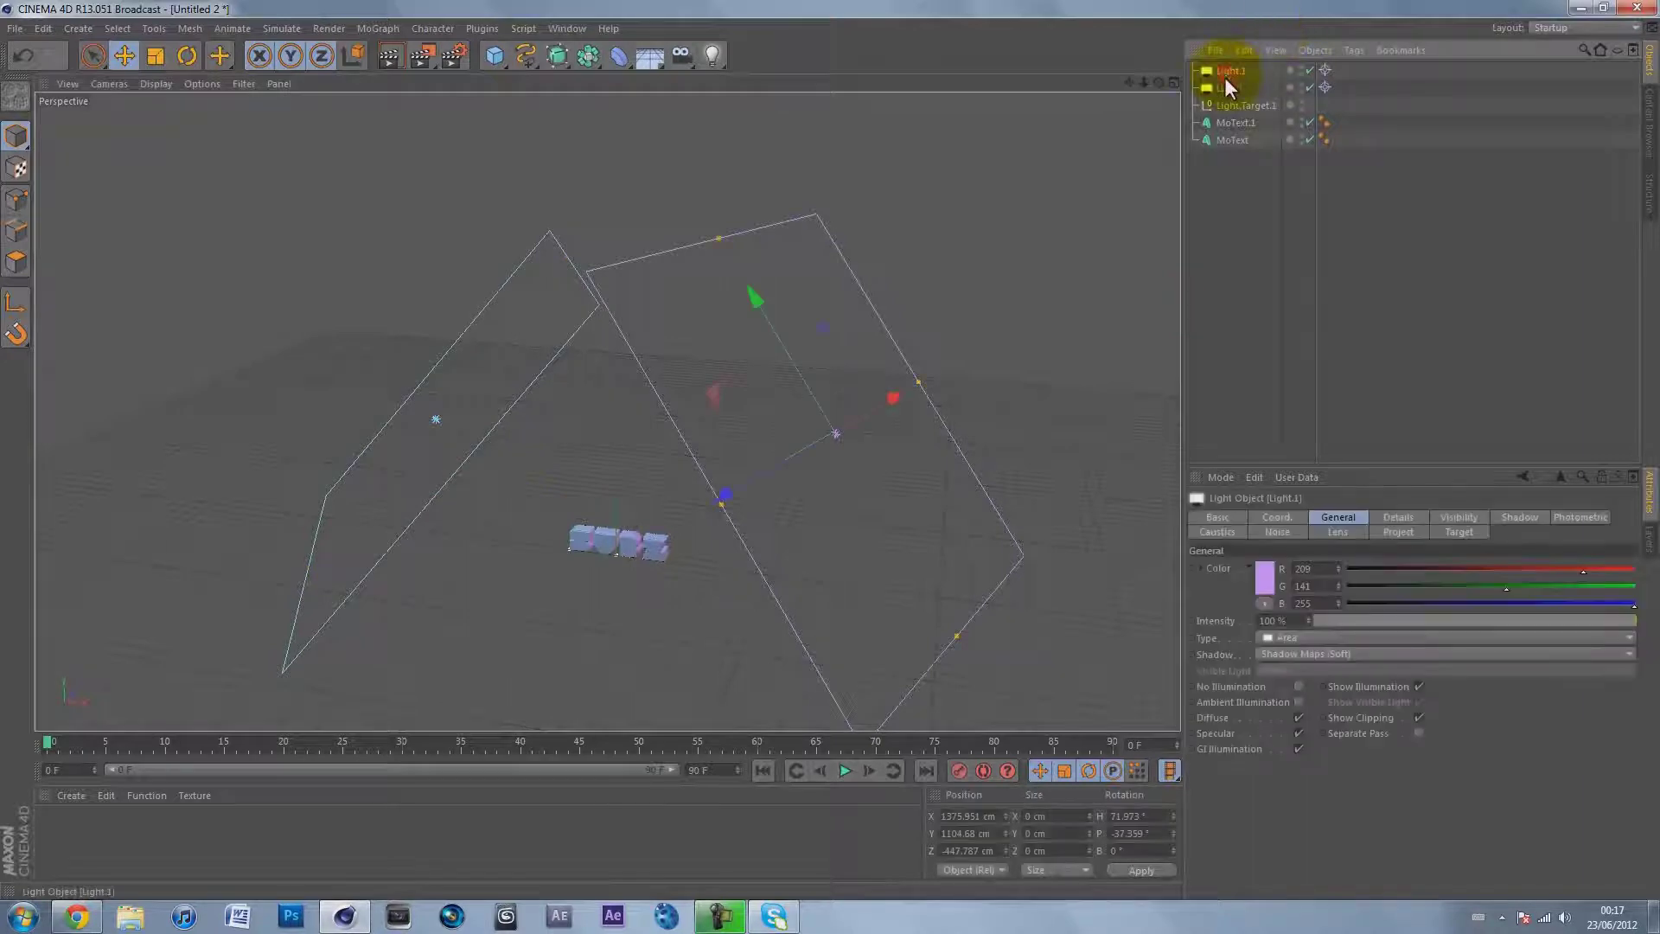
key("ctrl+c")
key("ctrl+v")
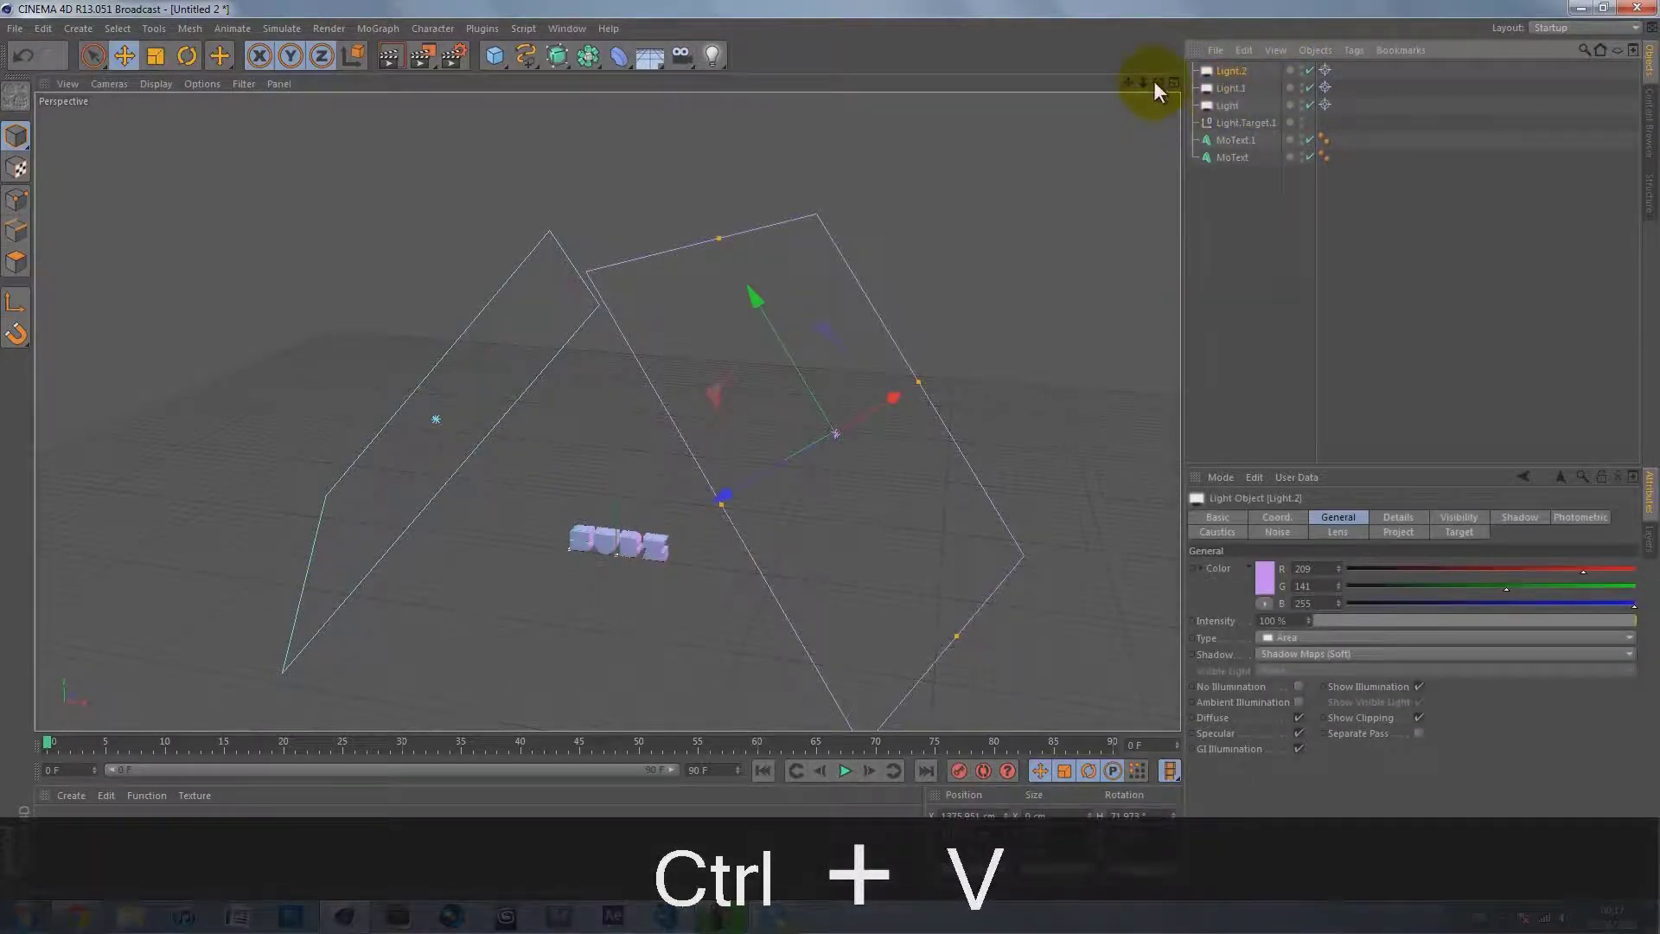
left_click_drag(1157, 82, 828, 449)
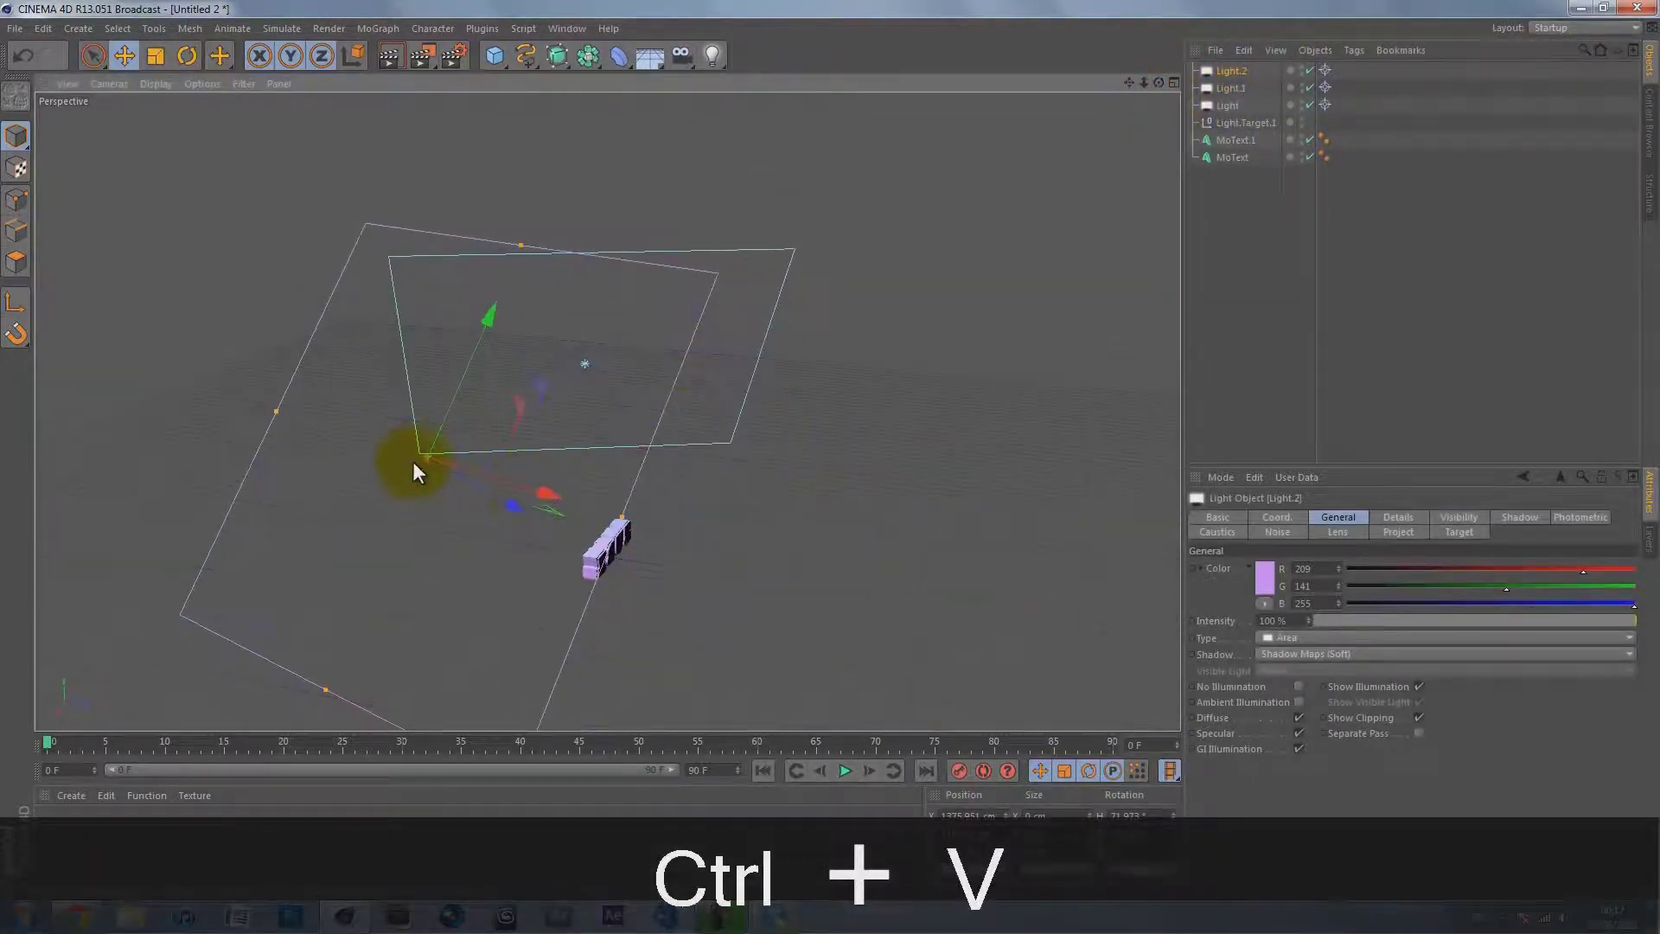
left_click_drag(425, 459, 934, 456)
left_click_drag(1156, 81, 792, 274)
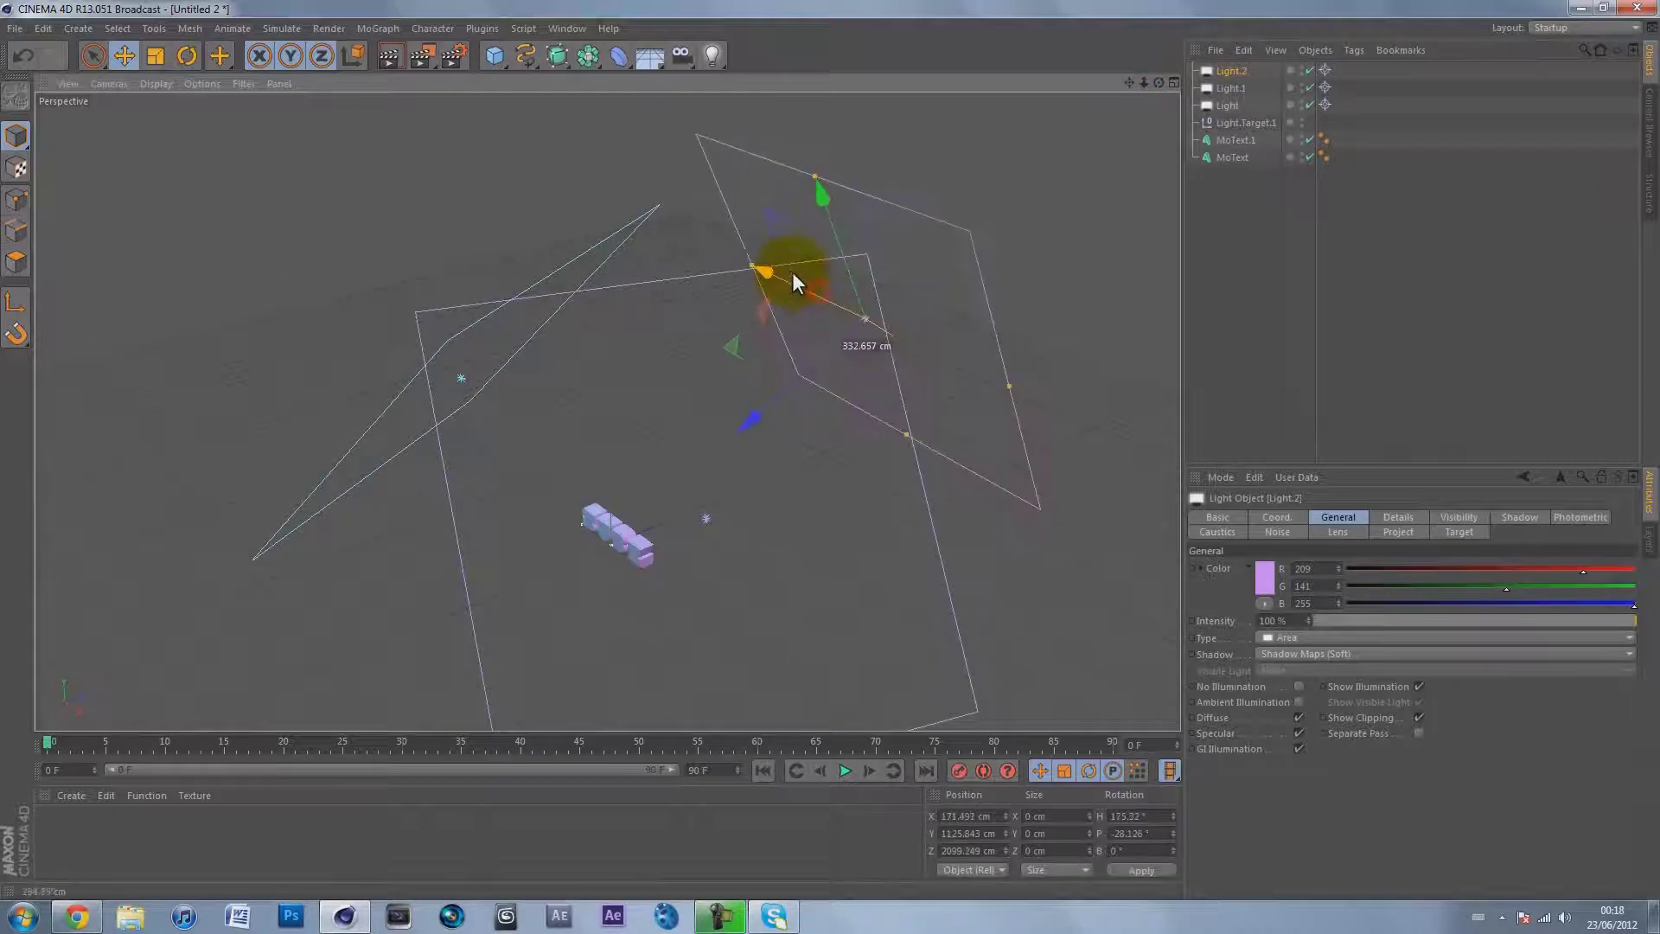
left_click_drag(1159, 81, 1046, 320)
left_click_drag(863, 441, 866, 310)
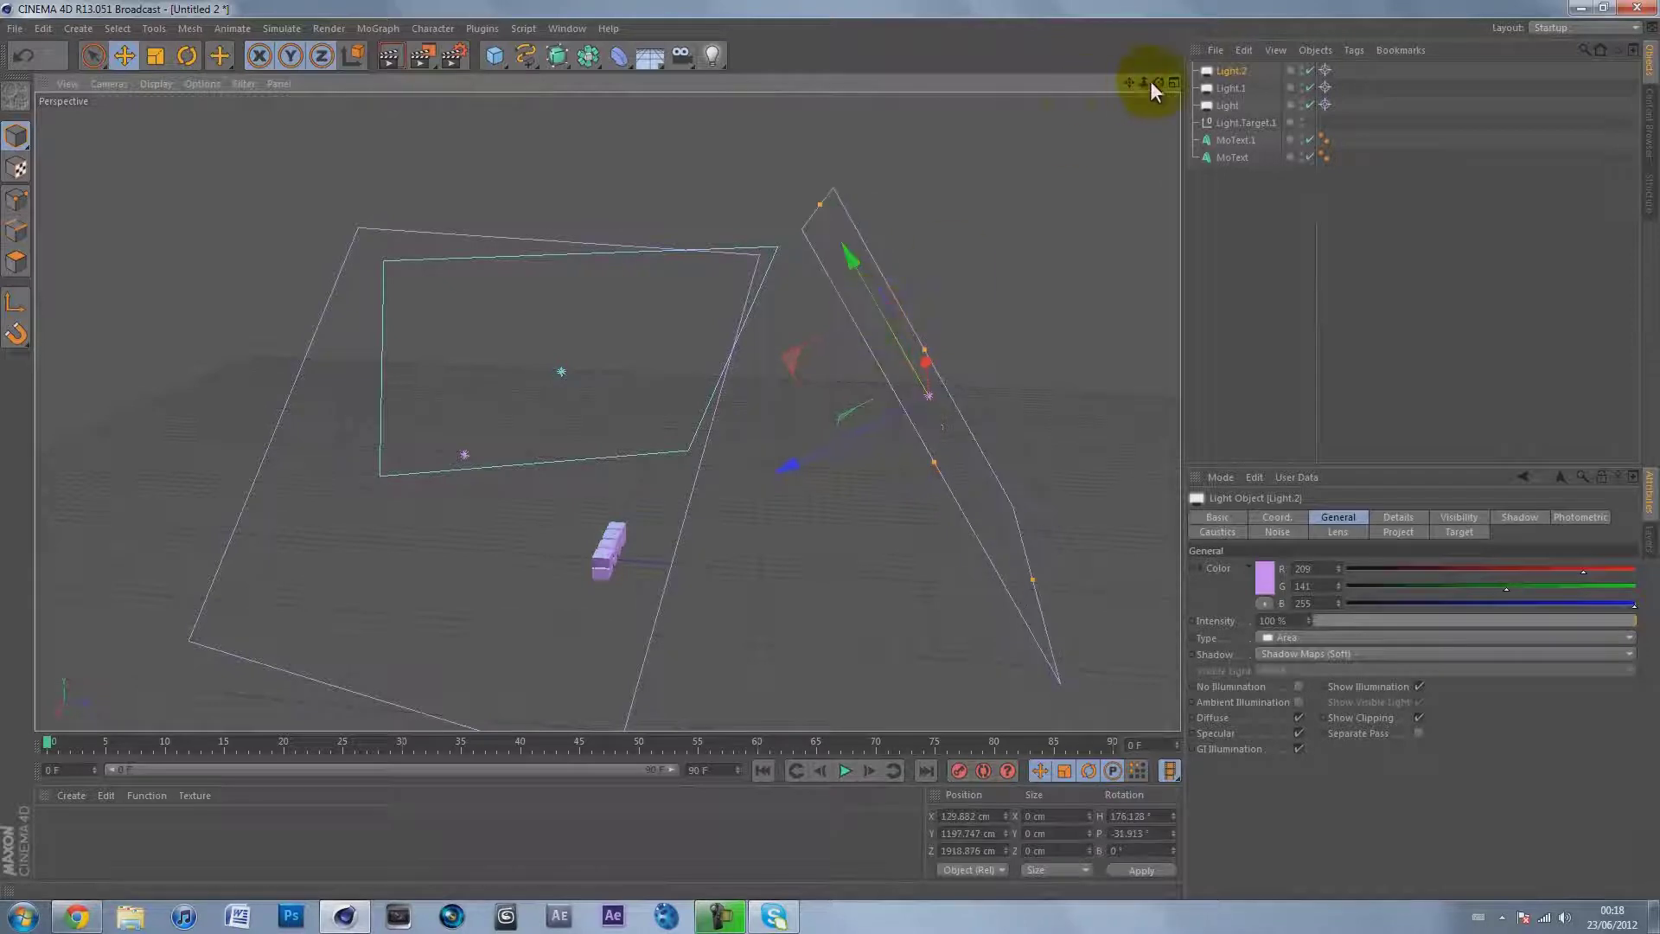
Set Light.2's colour to pale green (RGB 132, 255, 159).
left_click(1264, 576)
left_click(1287, 504)
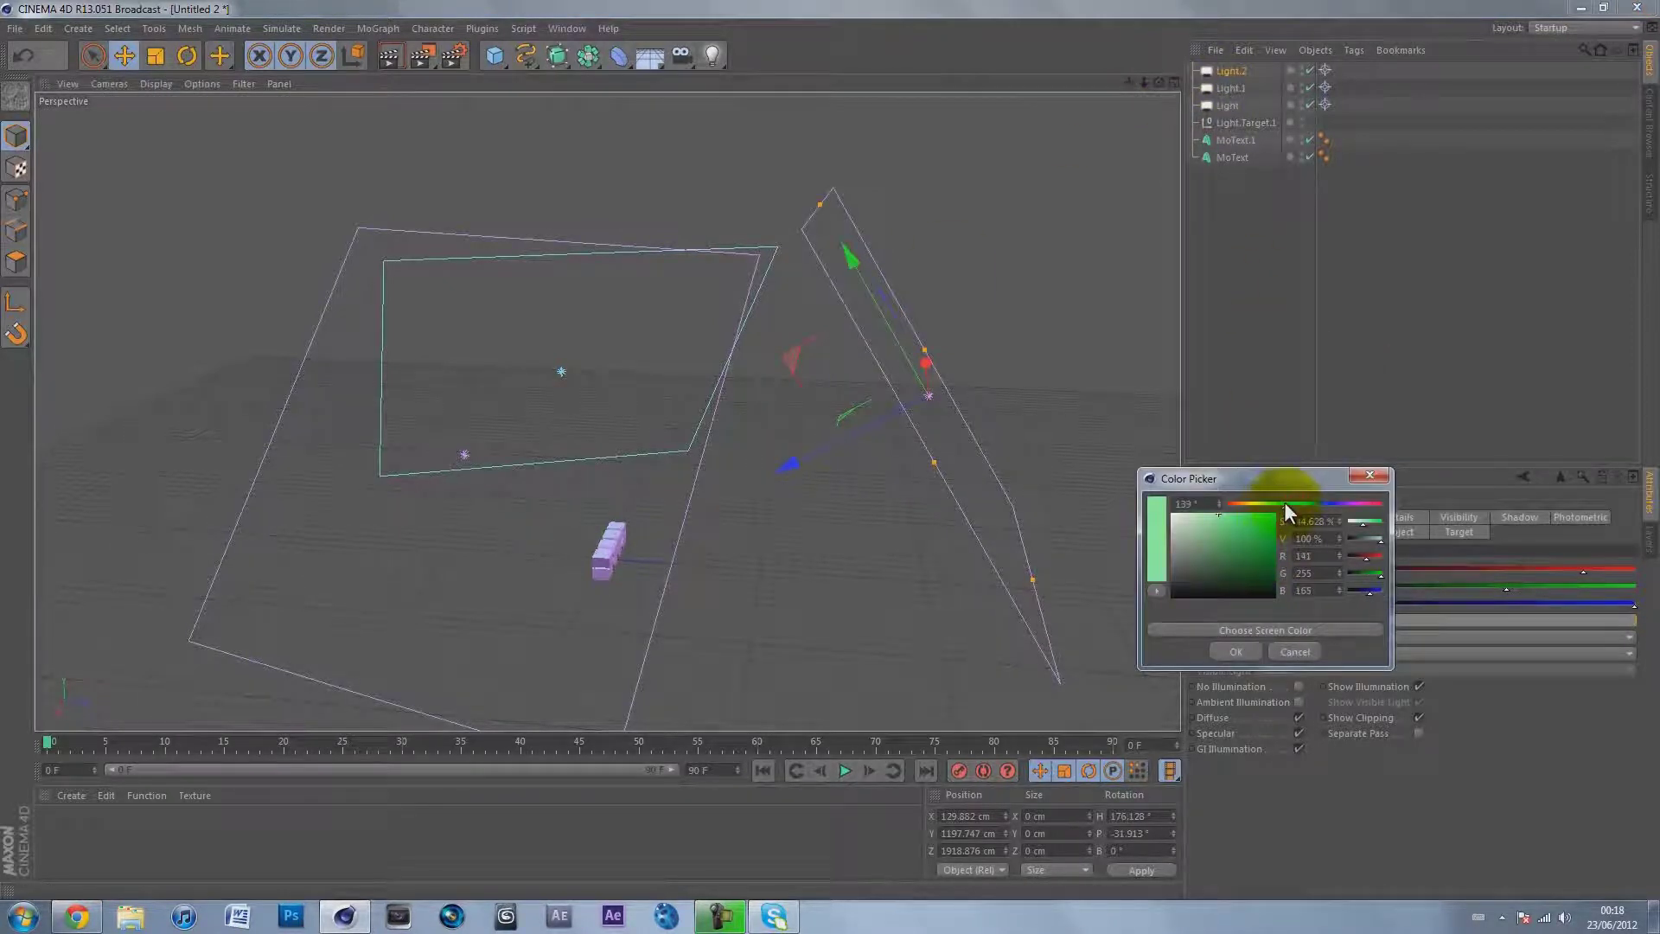
left_click_drag(1232, 542, 1220, 506)
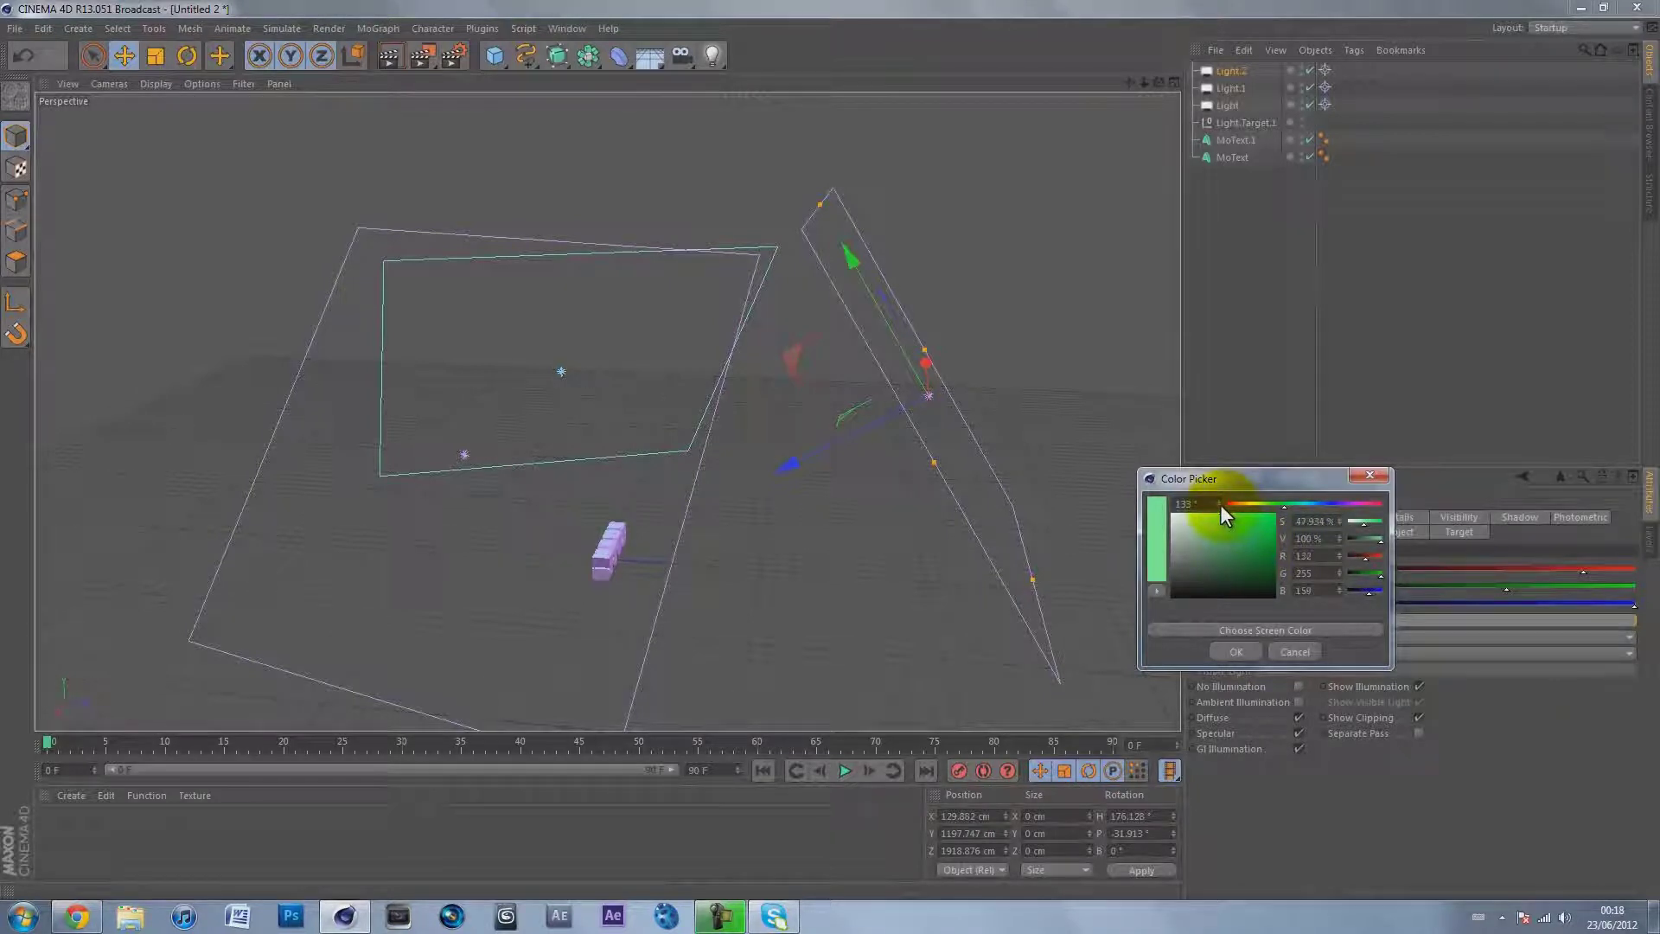
left_click(1236, 650)
left_click(1246, 325)
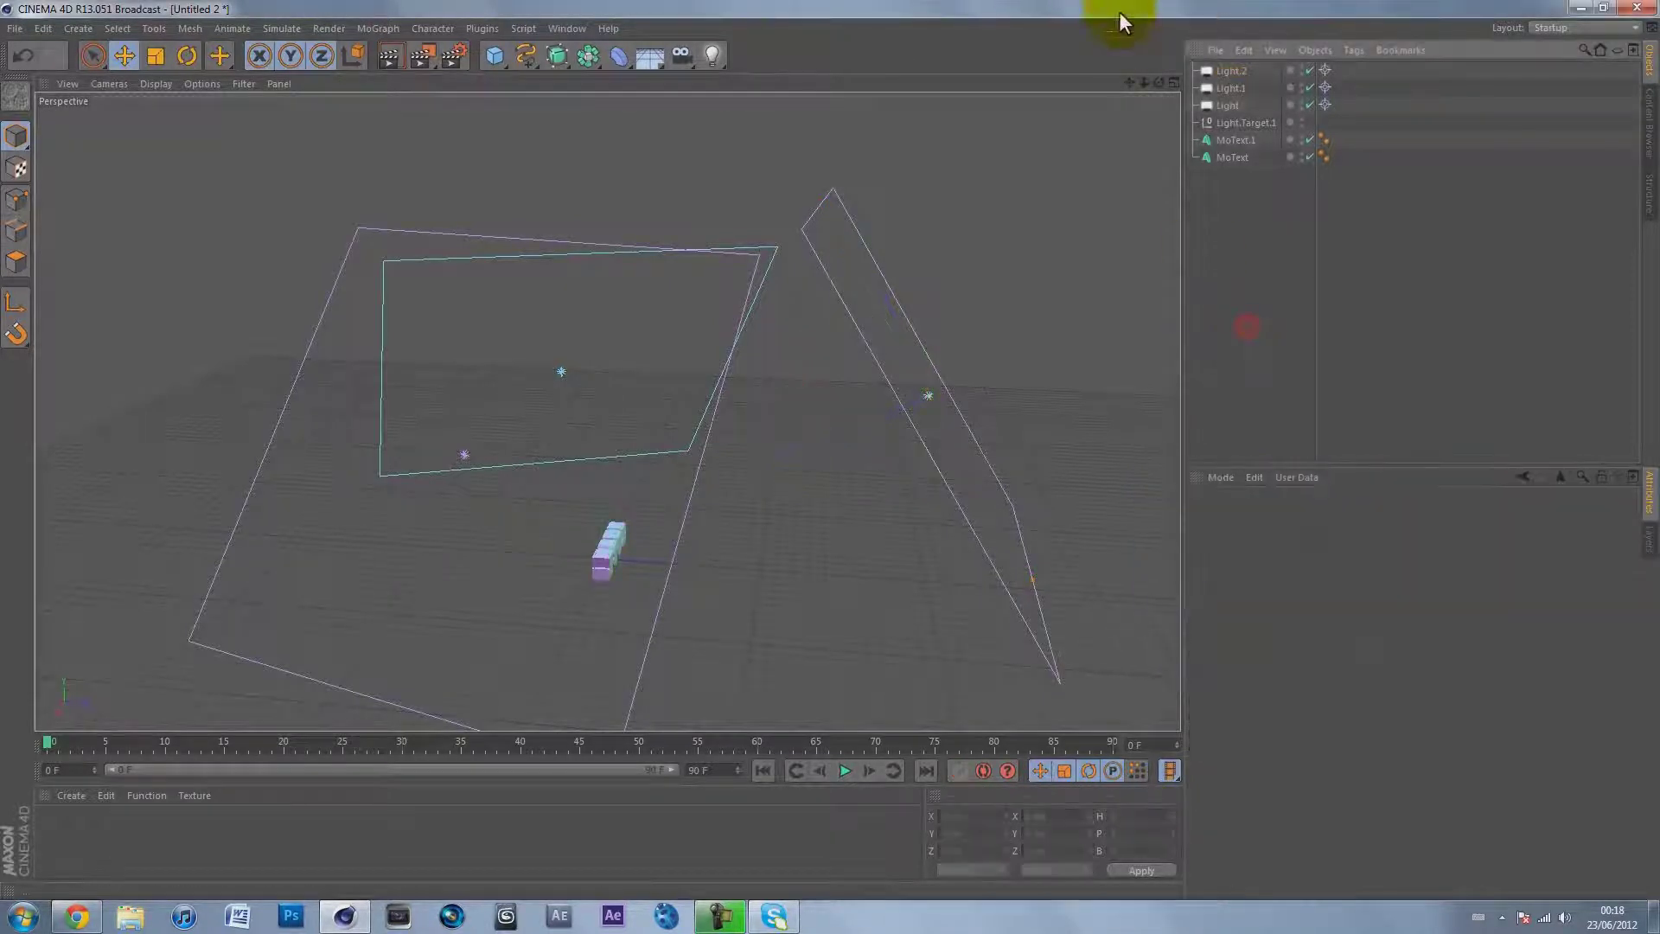
left_click_drag(1149, 79, 828, 448)
left_click_drag(1126, 83, 830, 447)
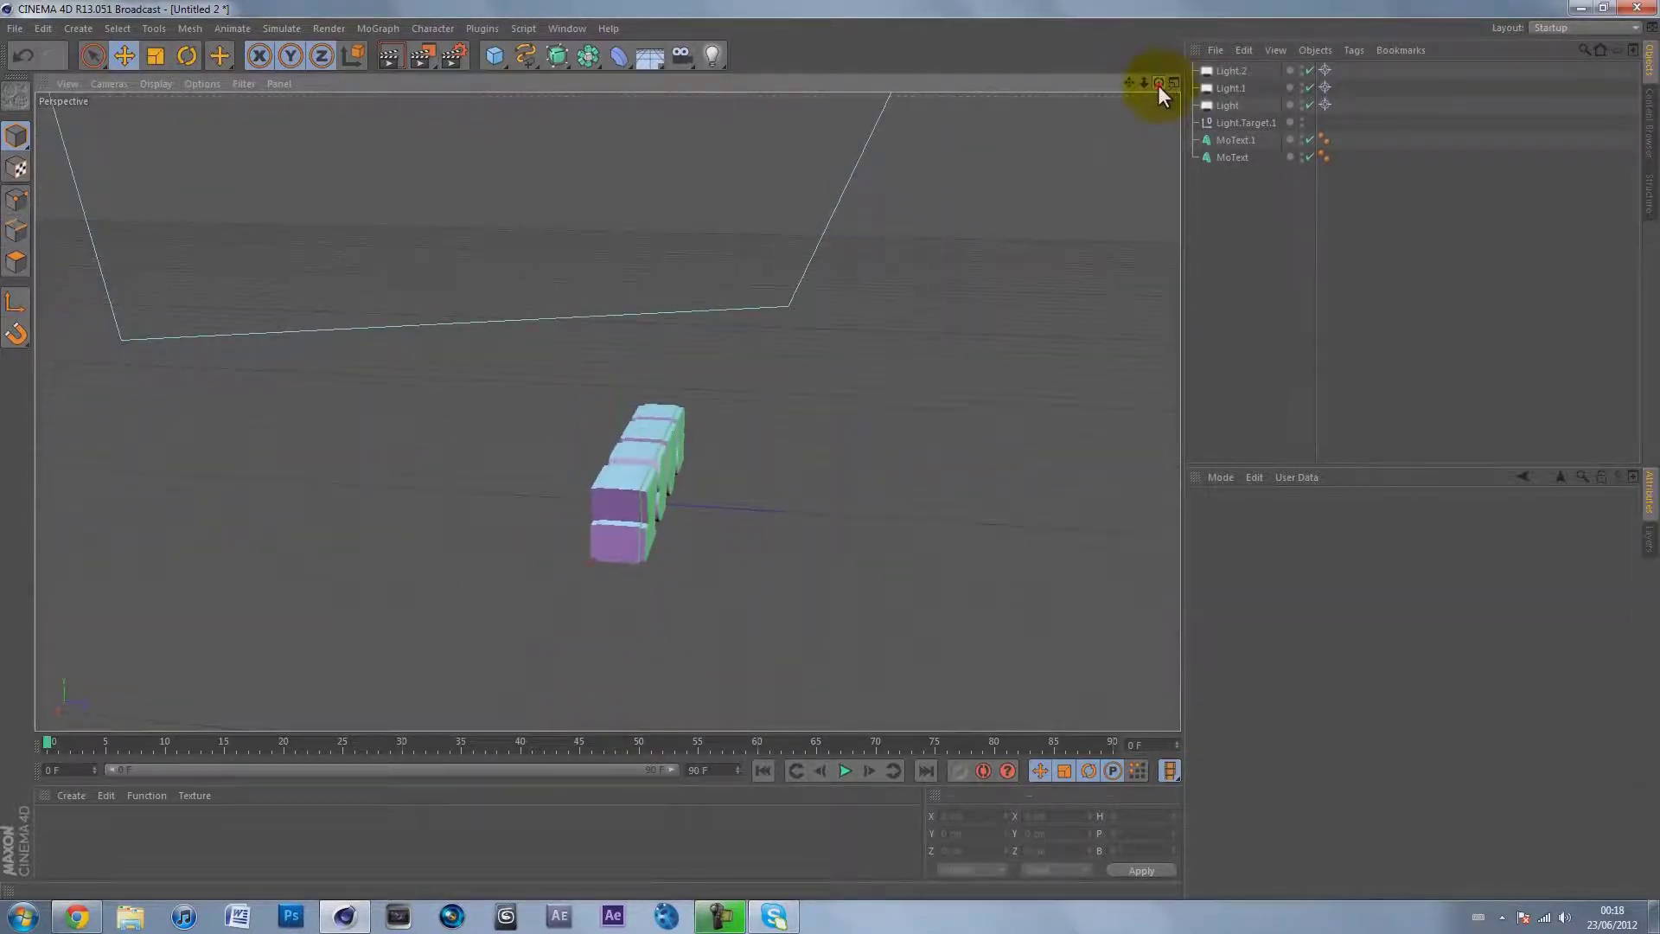
left_click_drag(1158, 83, 828, 449)
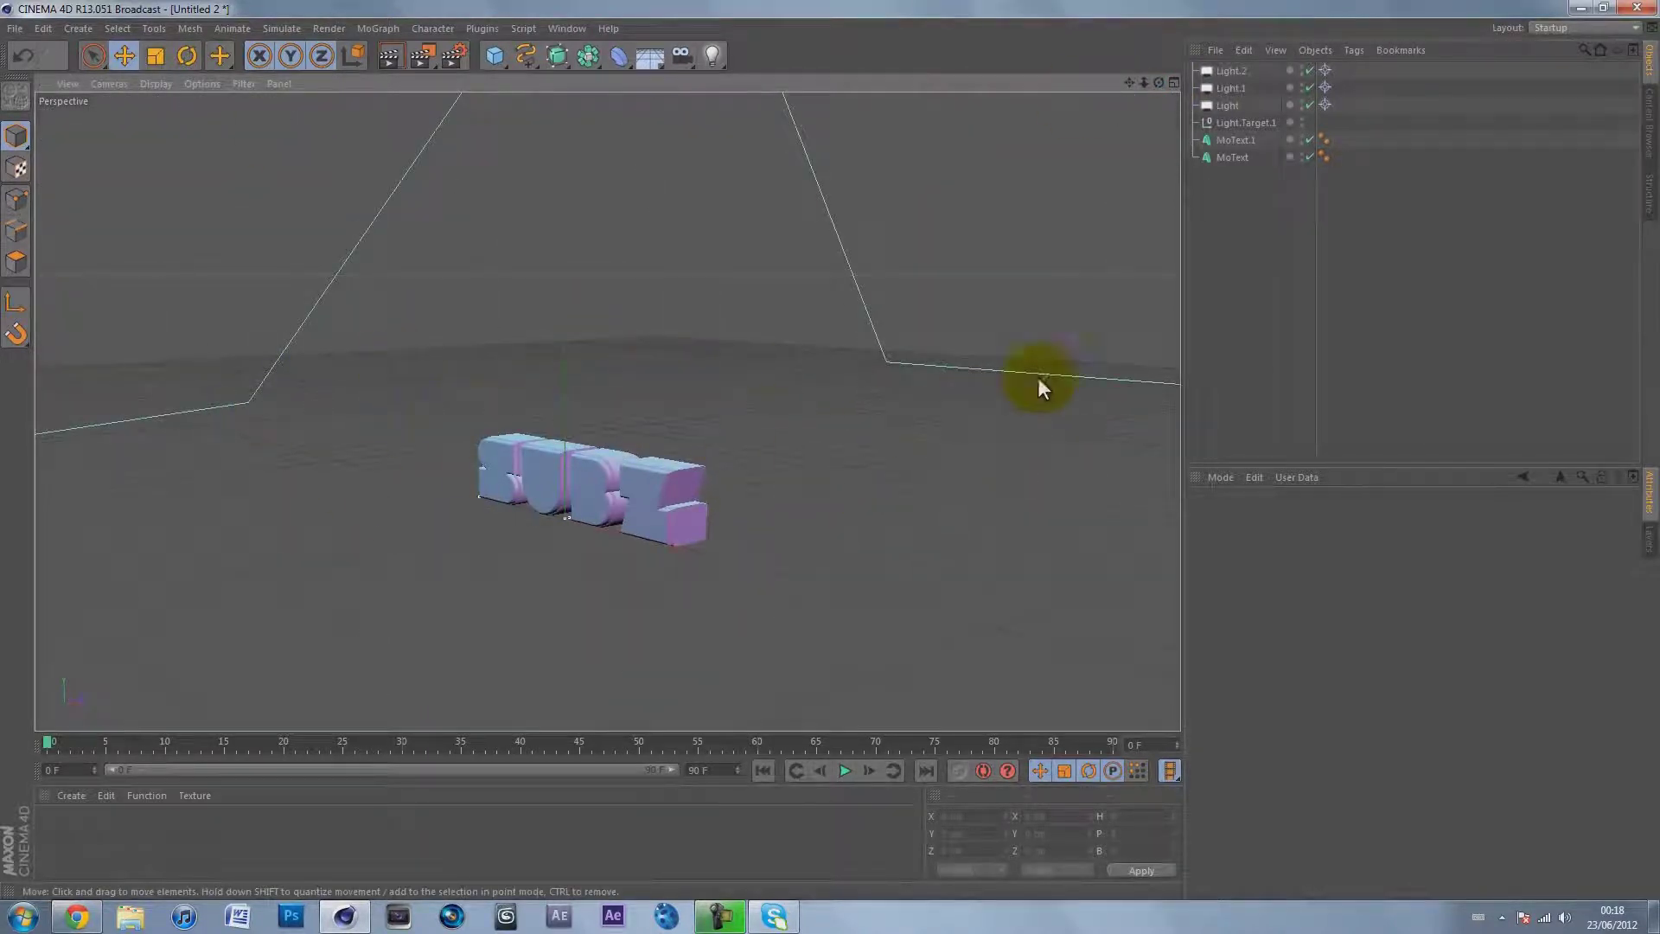
left_click(1234, 223)
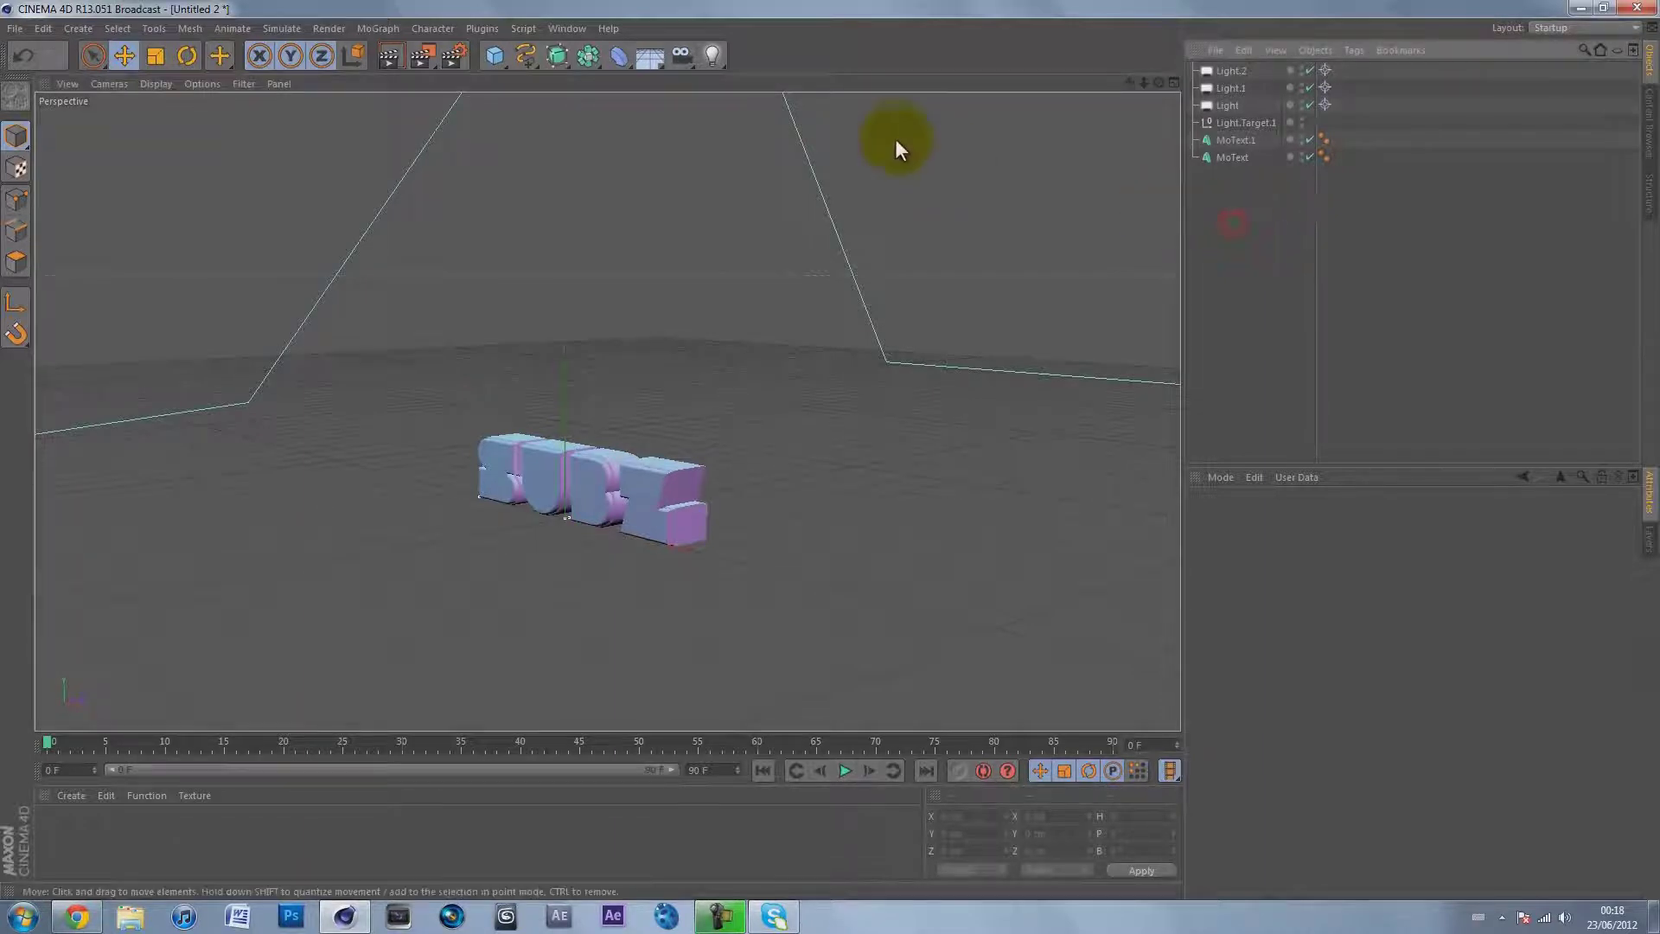
left_click_drag(1144, 82, 1060, 111)
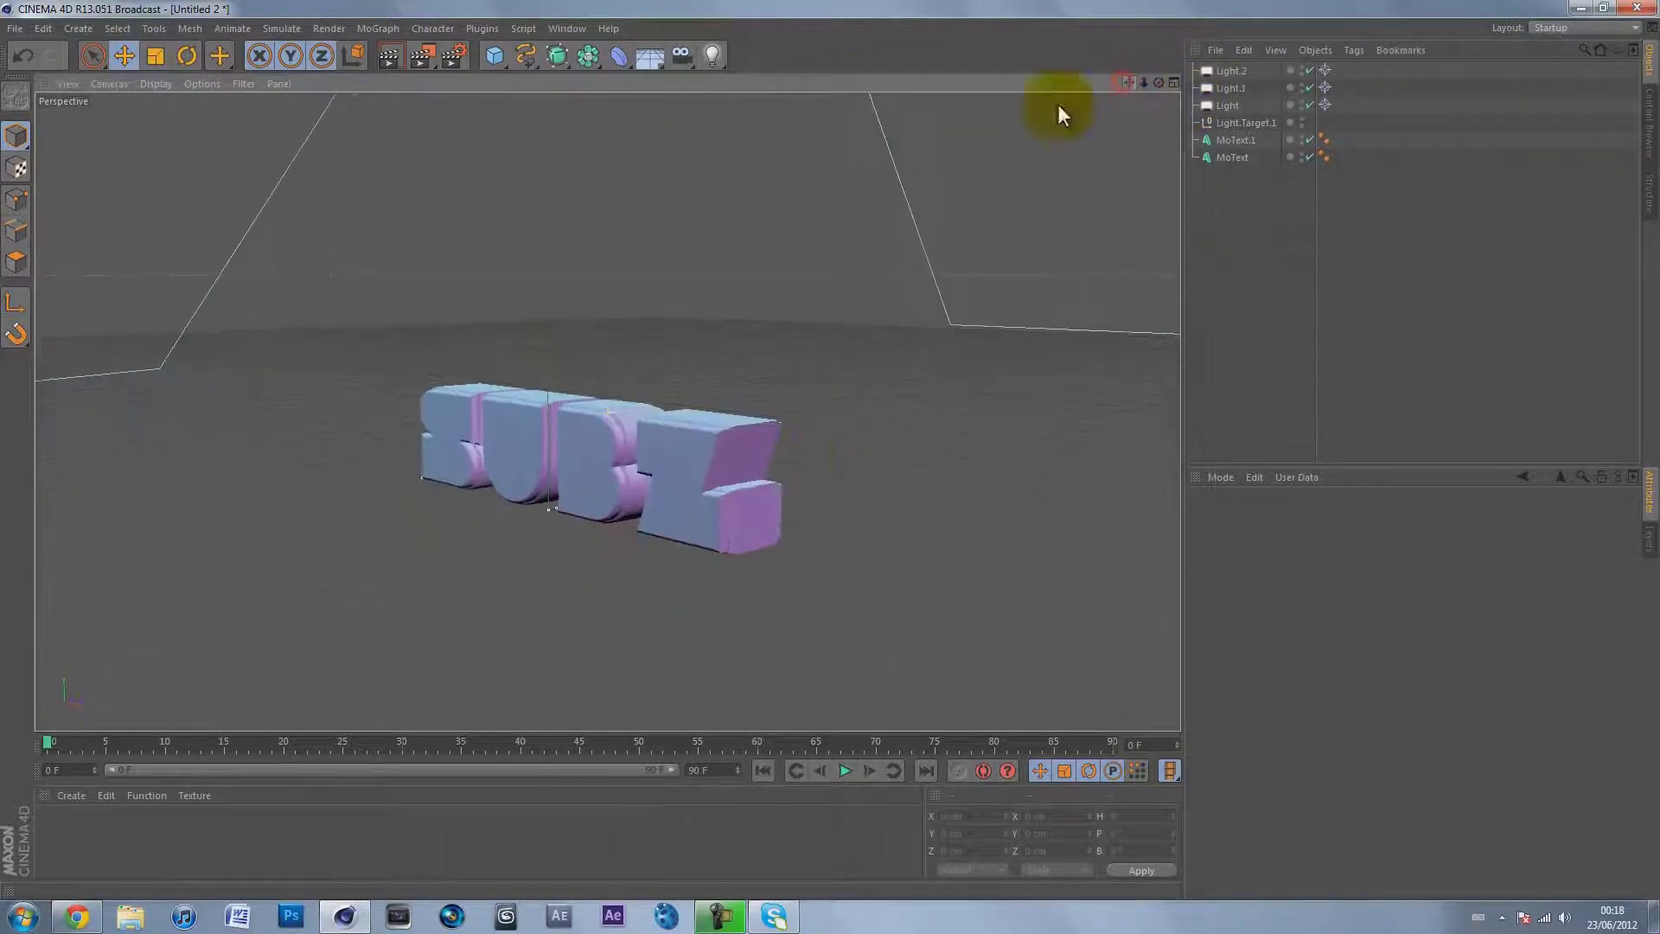
left_click(391, 54)
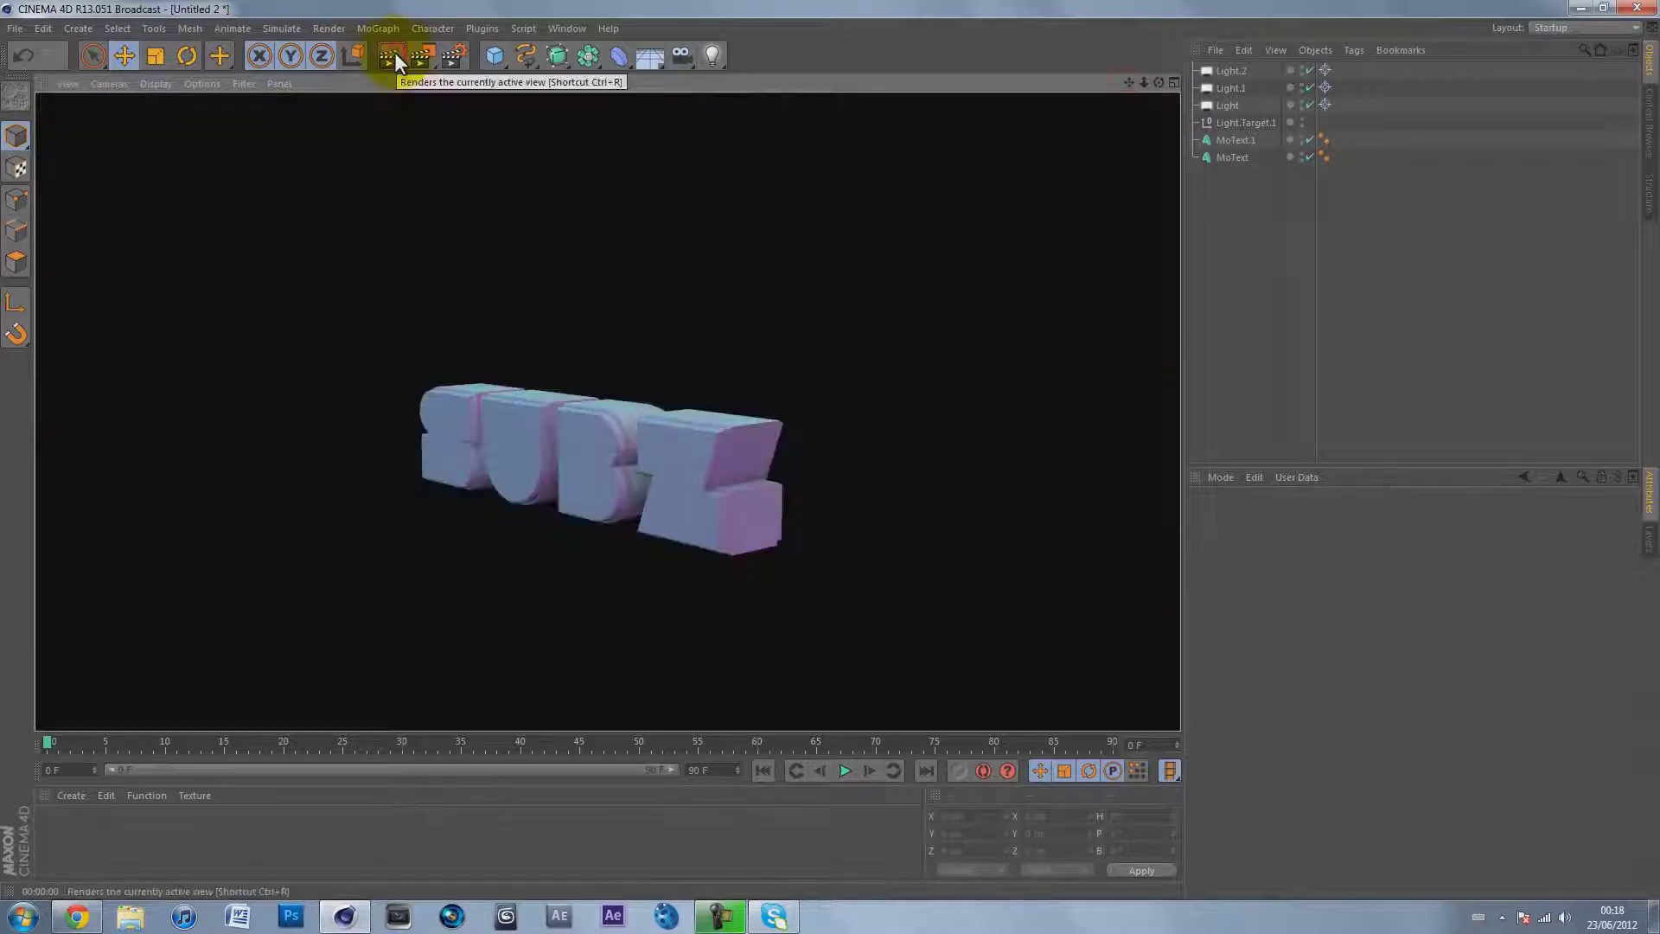
left_click(766, 357)
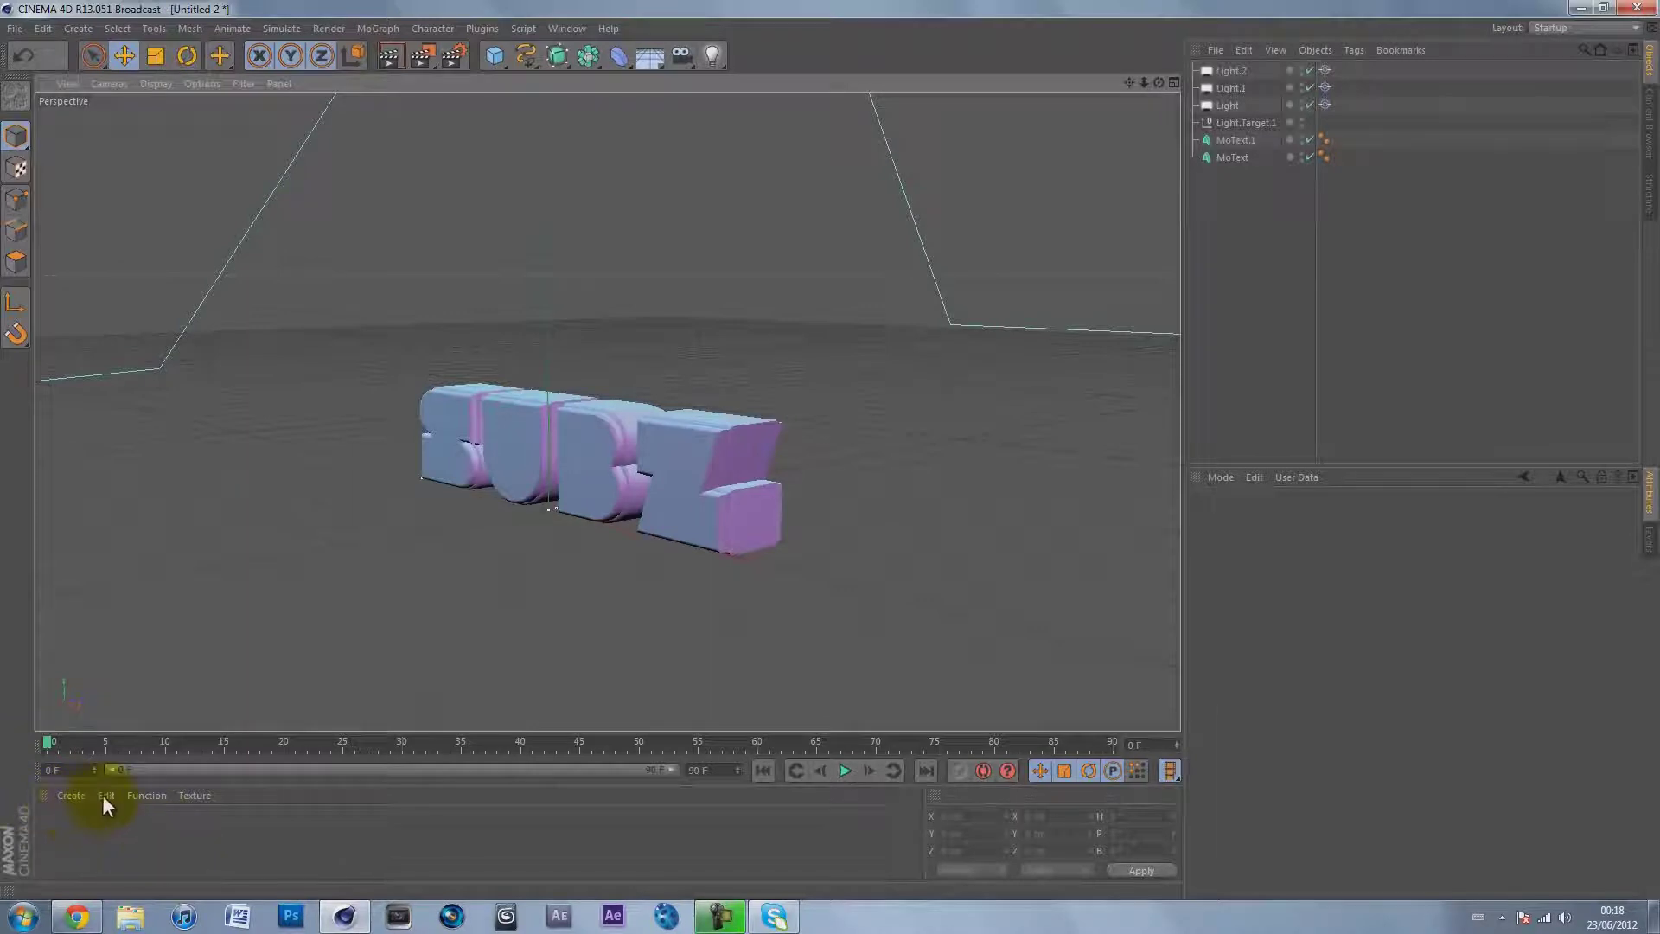
Create a new material, Mat, and set its colour to a light grey (221).
left_click(71, 795)
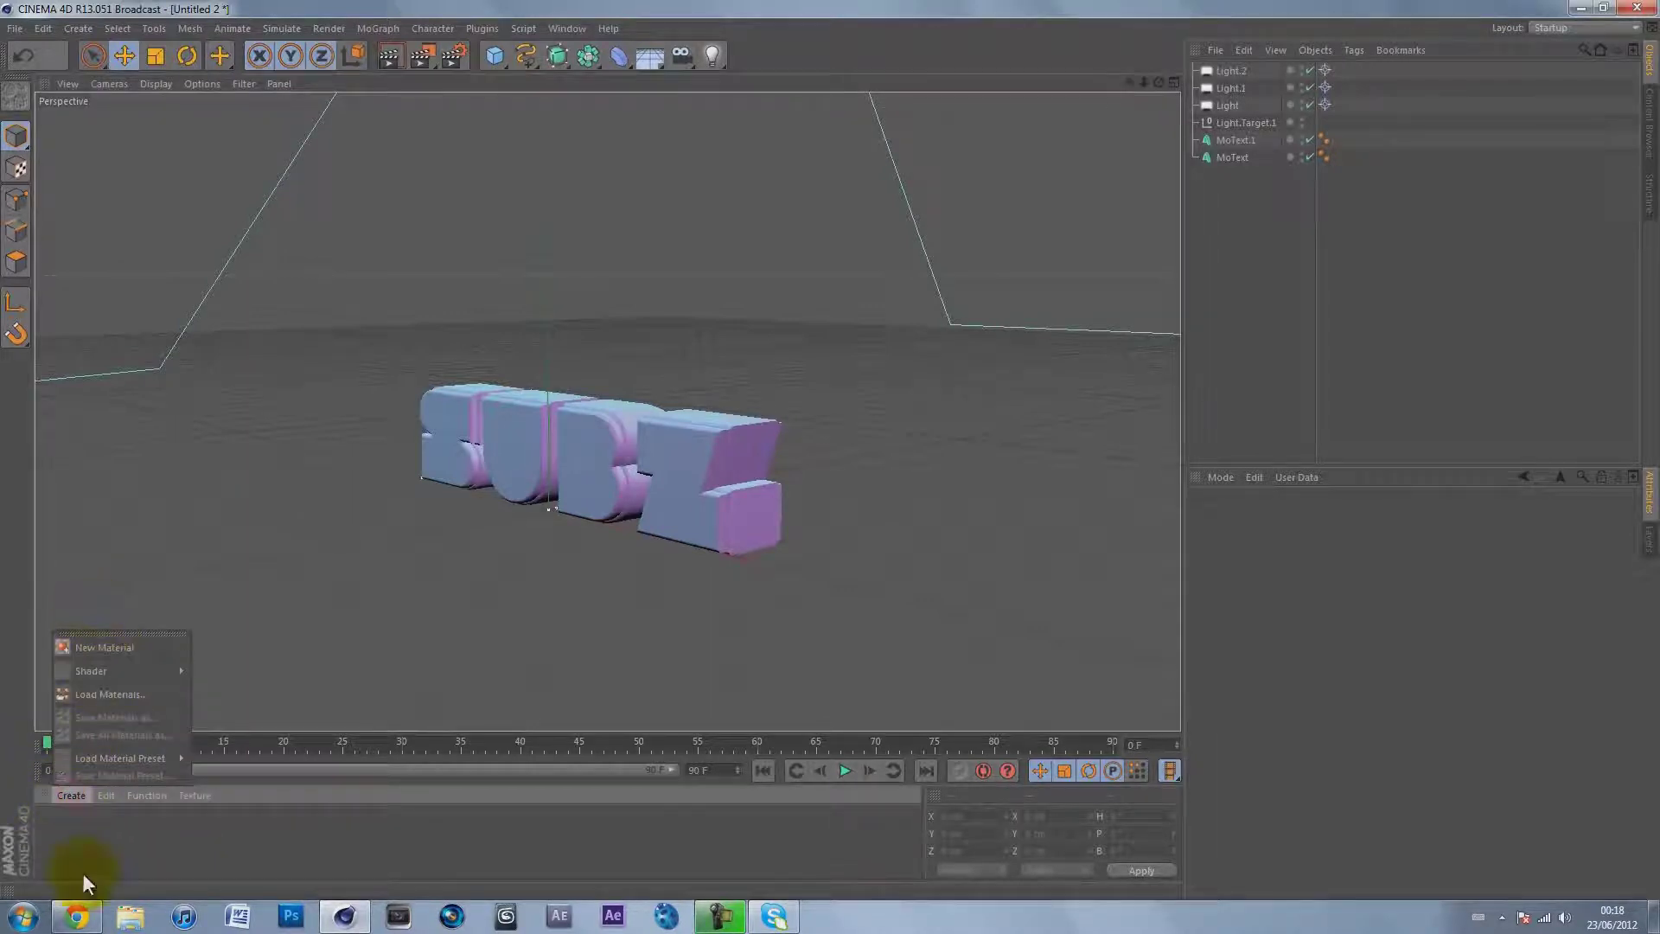
double_click(67, 822)
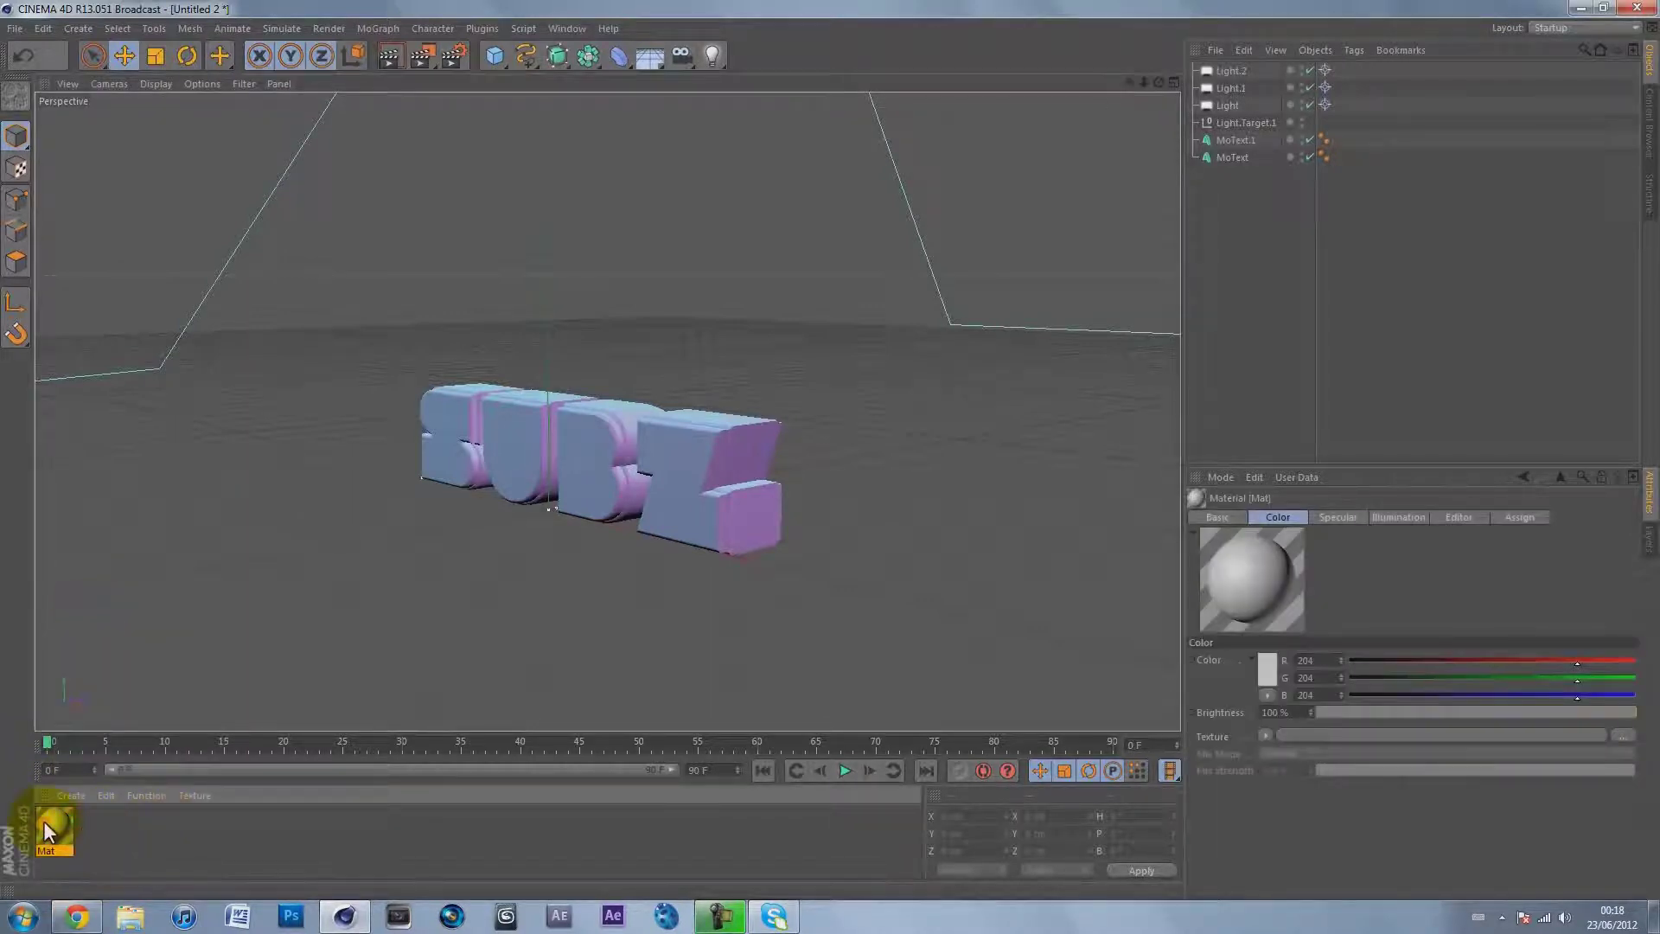
double_click(44, 822)
left_click(285, 299)
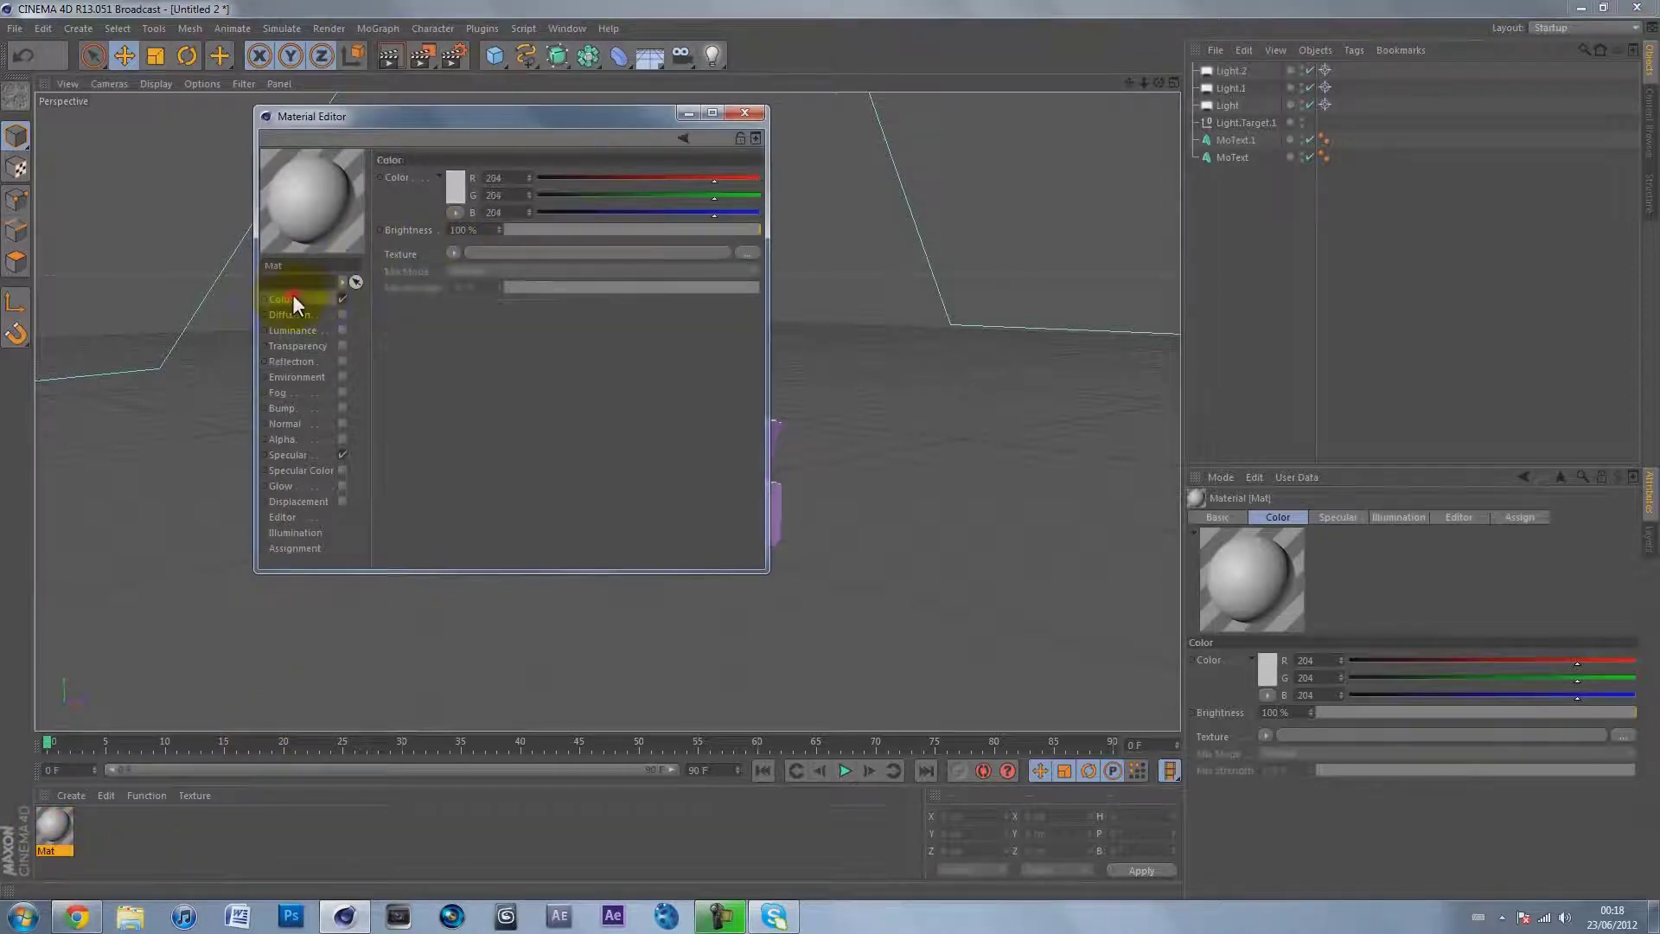
left_click(455, 189)
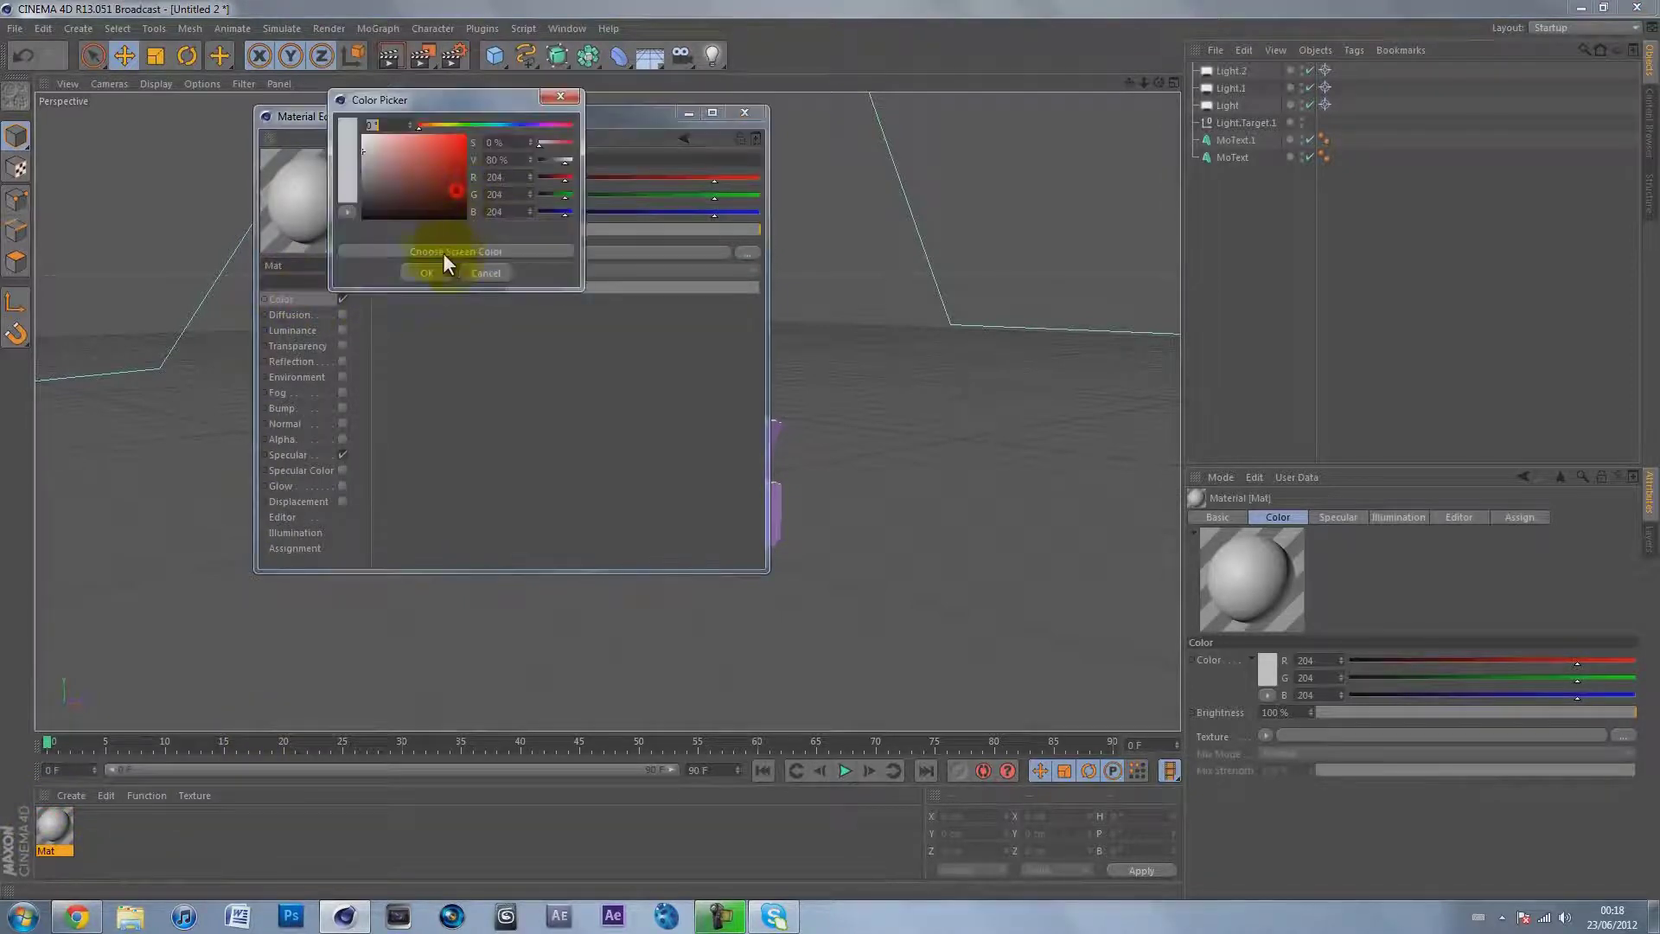
left_click(361, 151)
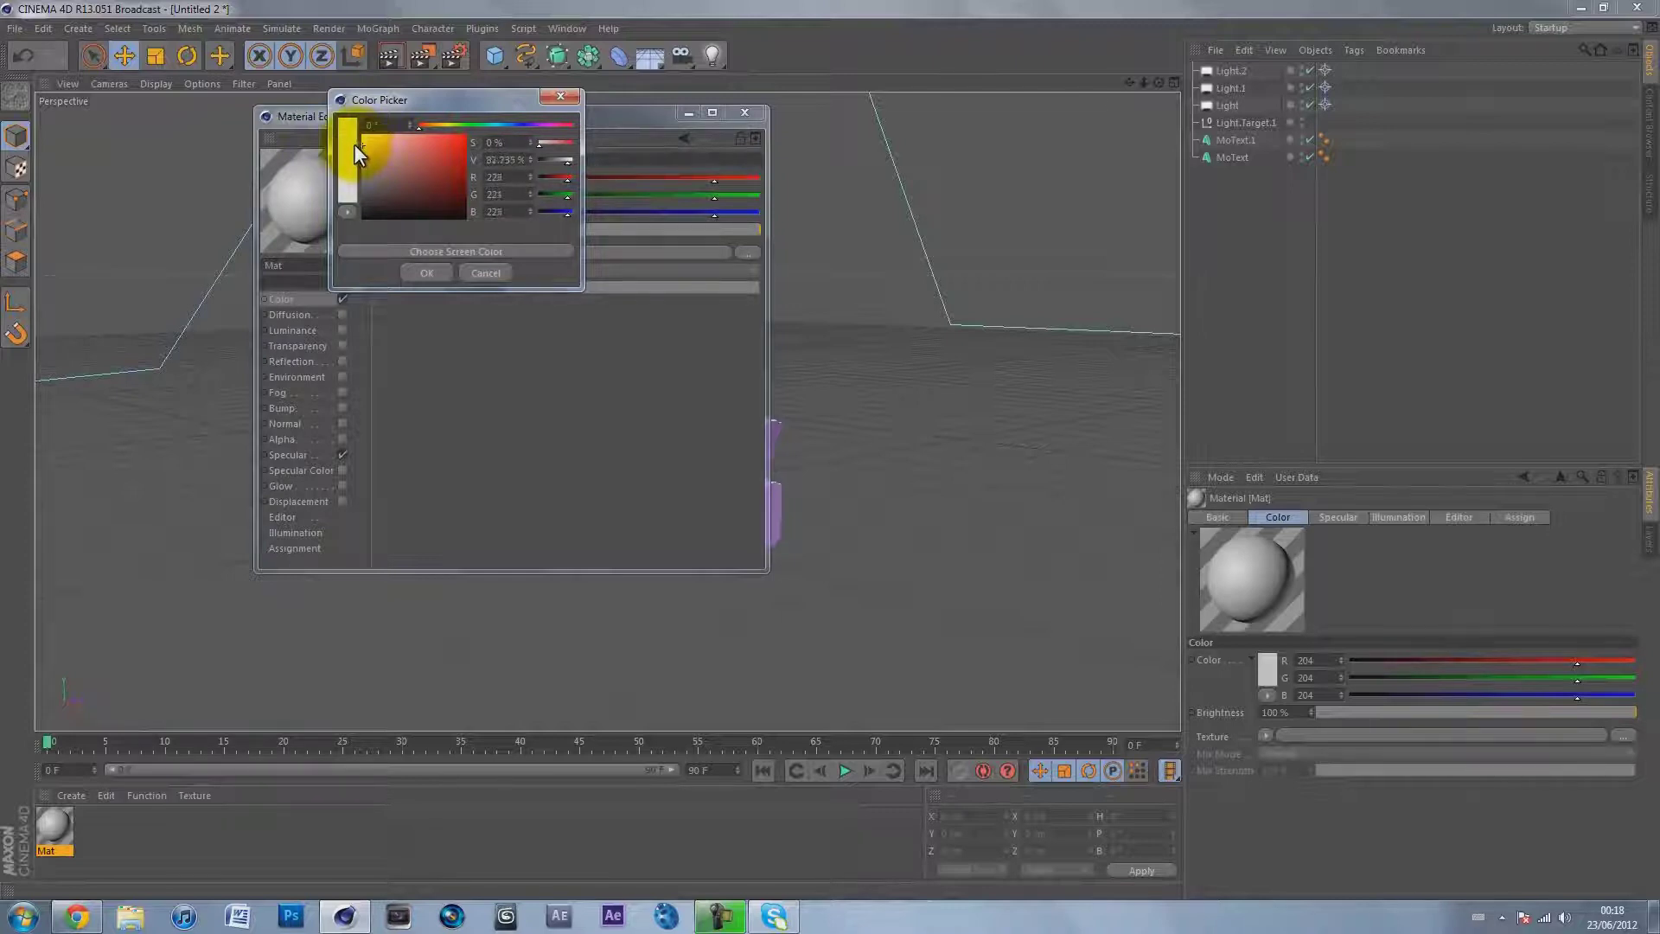
left_click_drag(349, 143, 344, 139)
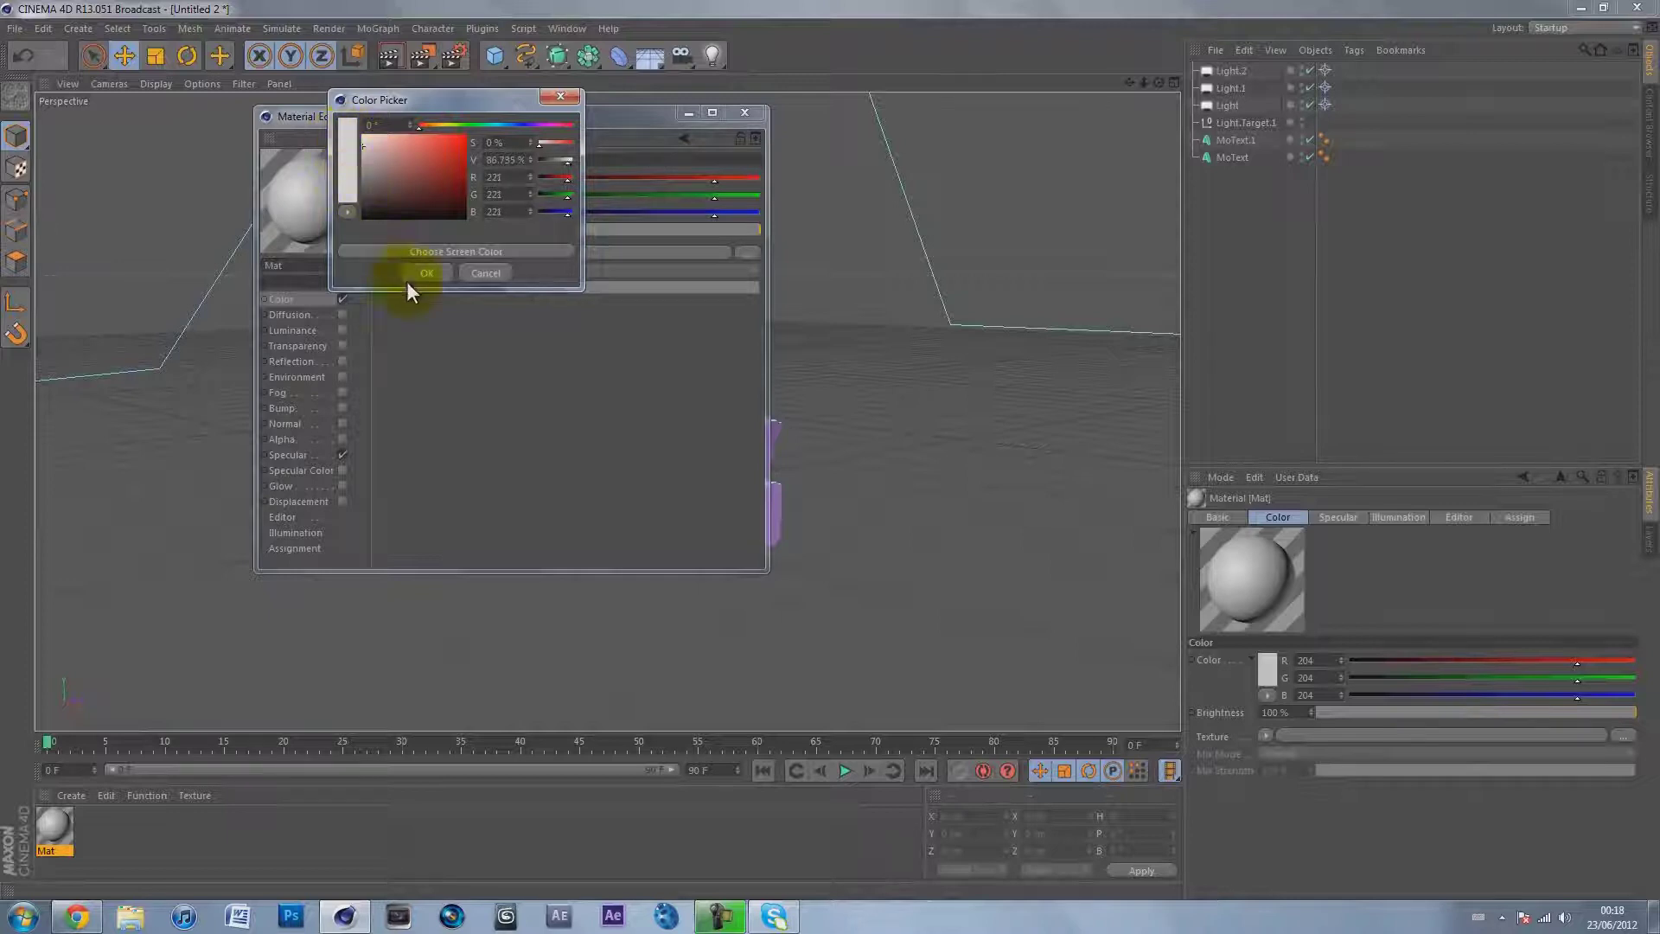
left_click(427, 273)
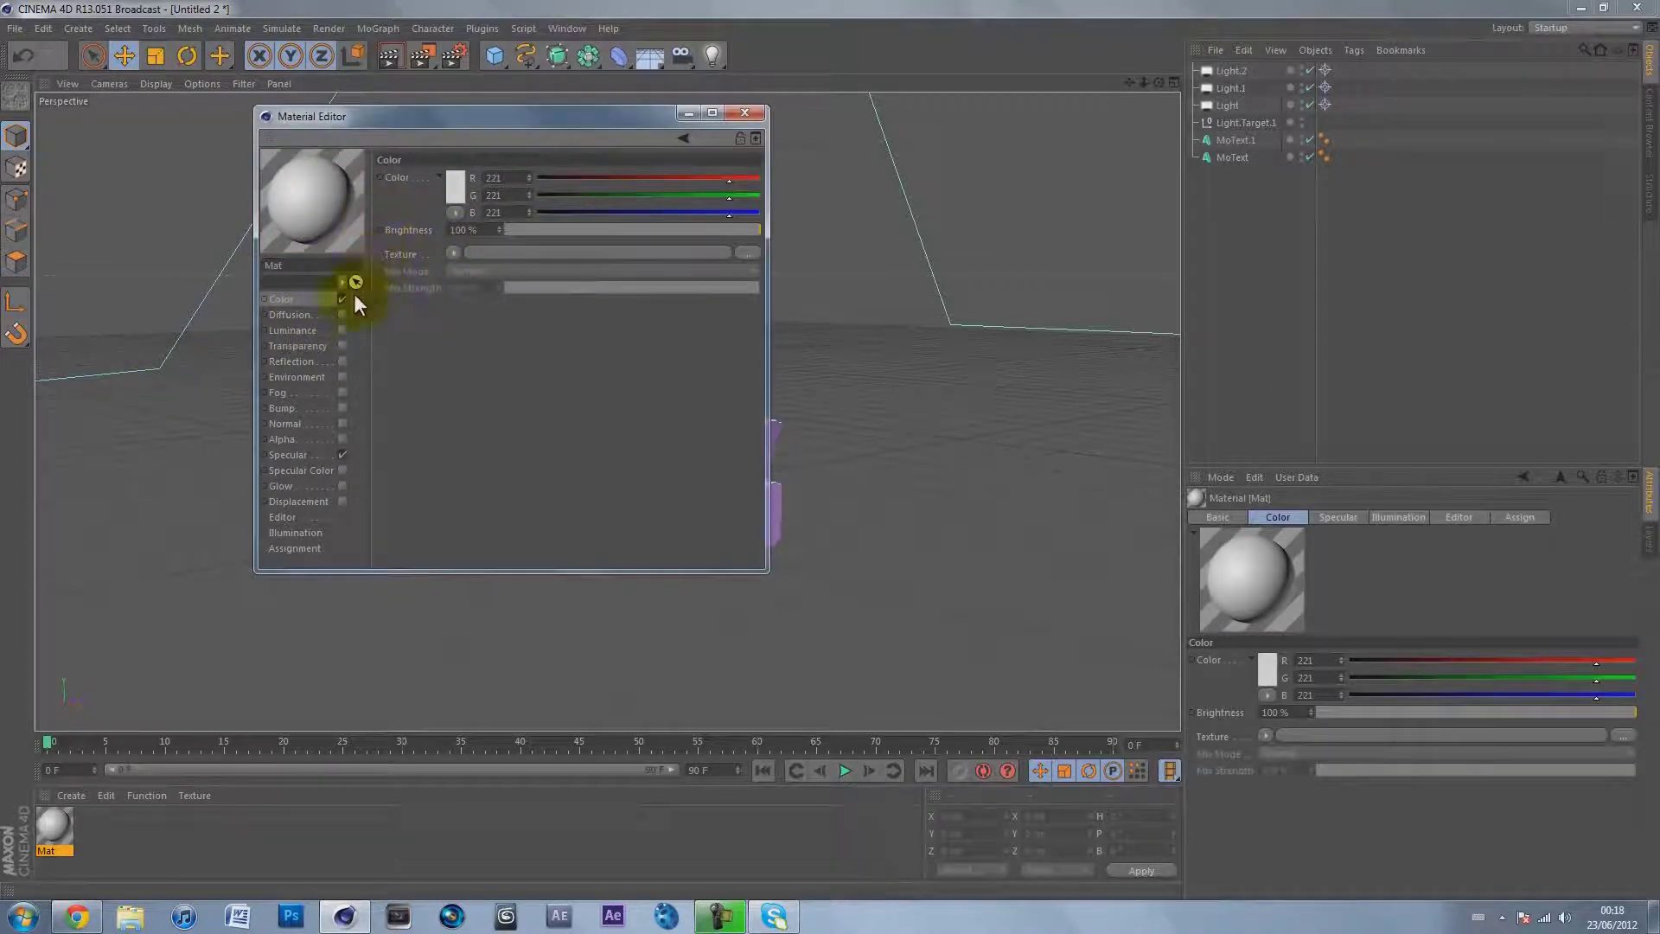
Give Mat a Fresnel reflection at 25% brightness and 25% mix strength, then apply it to the MoText.
left_click(342, 362)
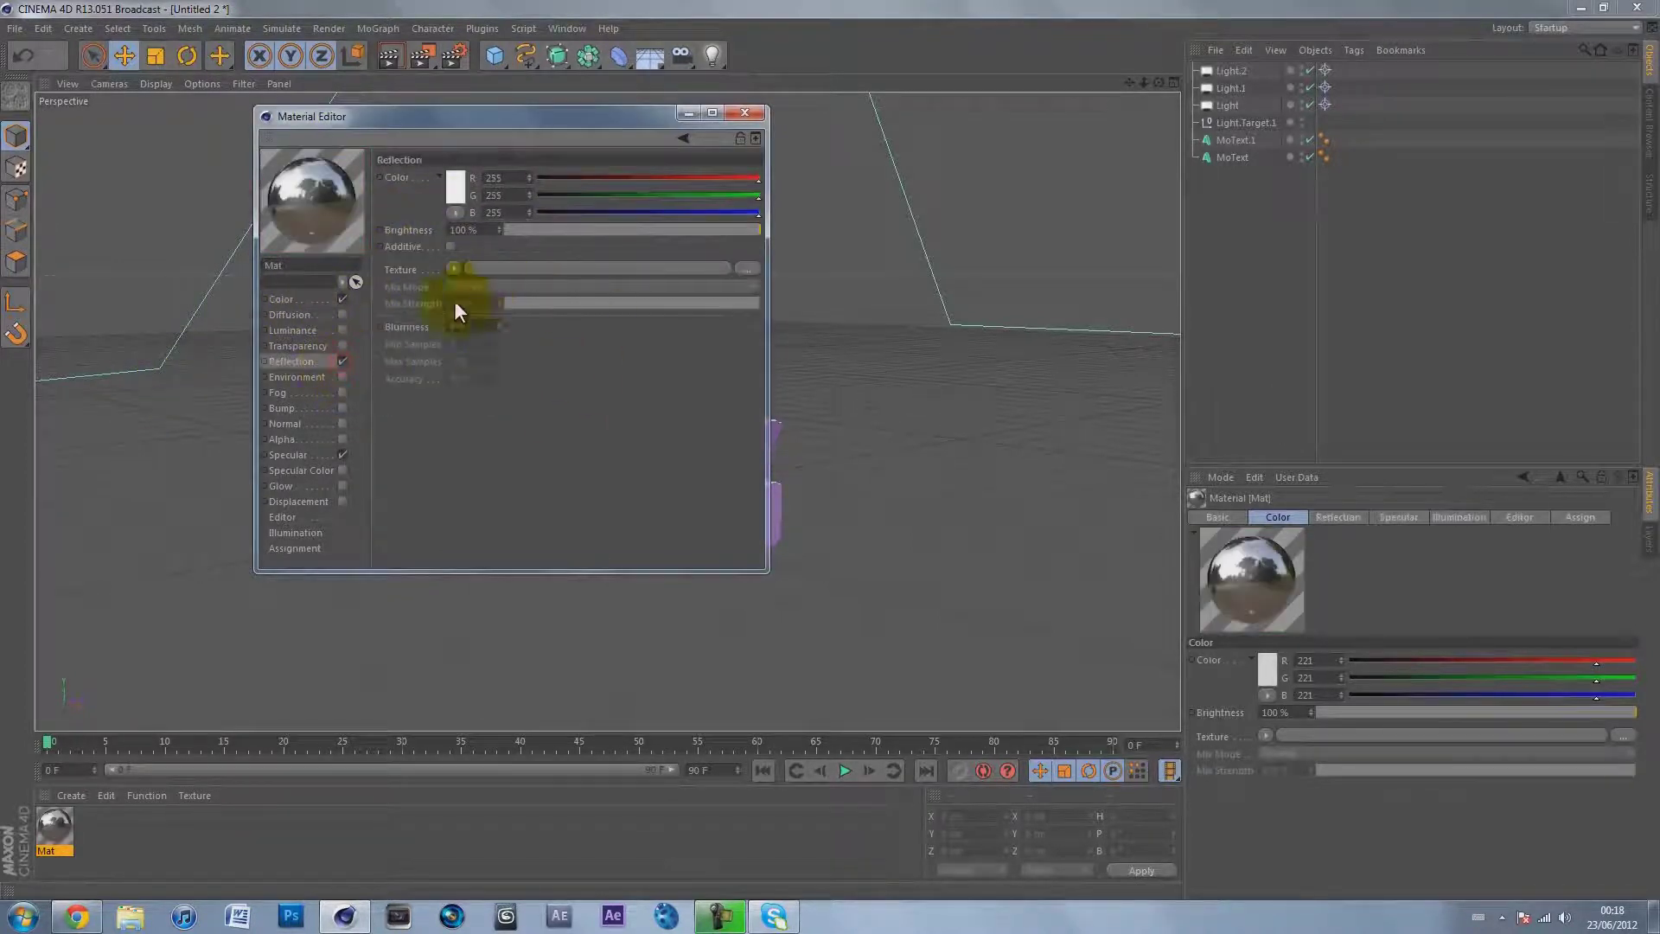
left_click(453, 268)
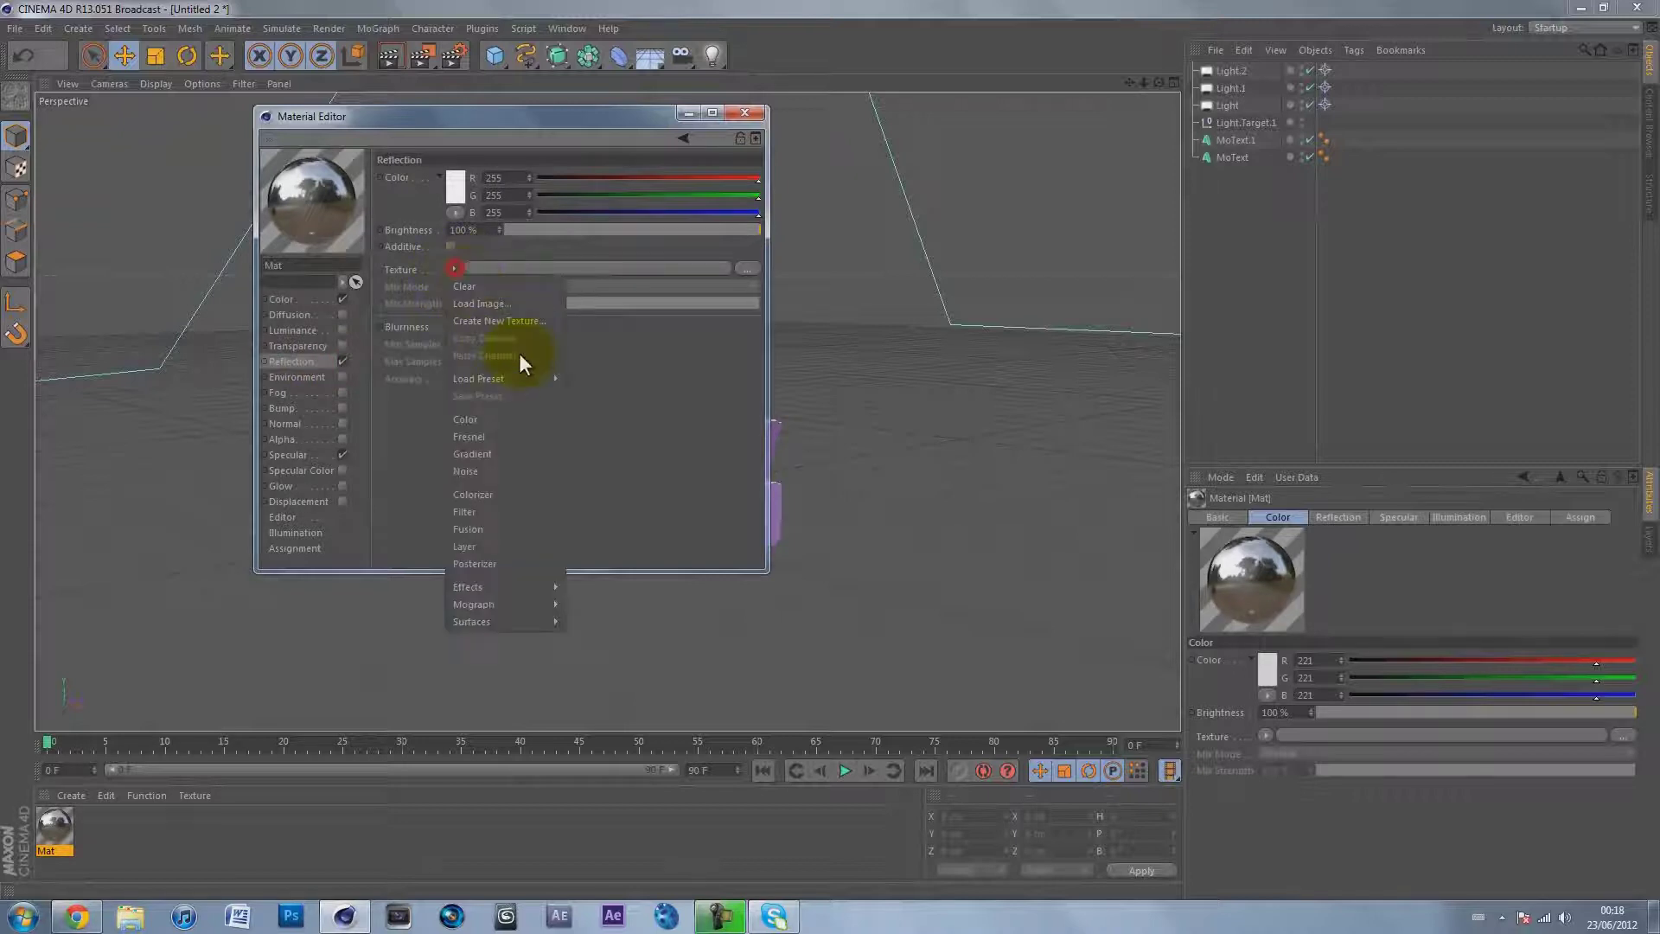
left_click(504, 433)
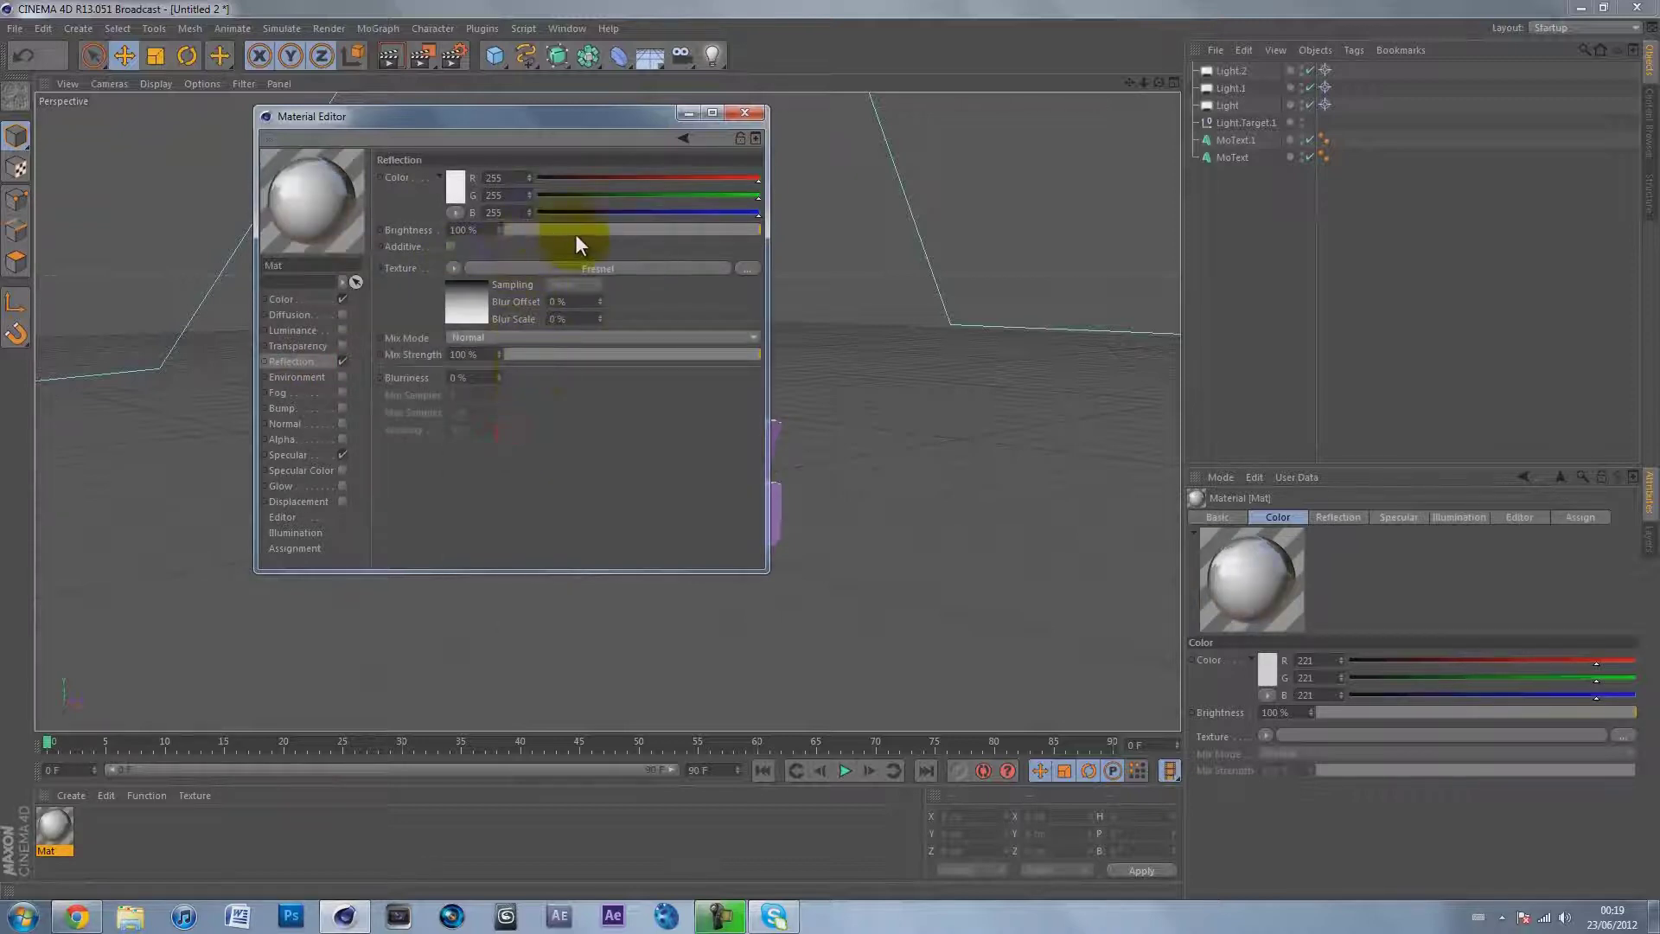
double_click(467, 229)
type("25")
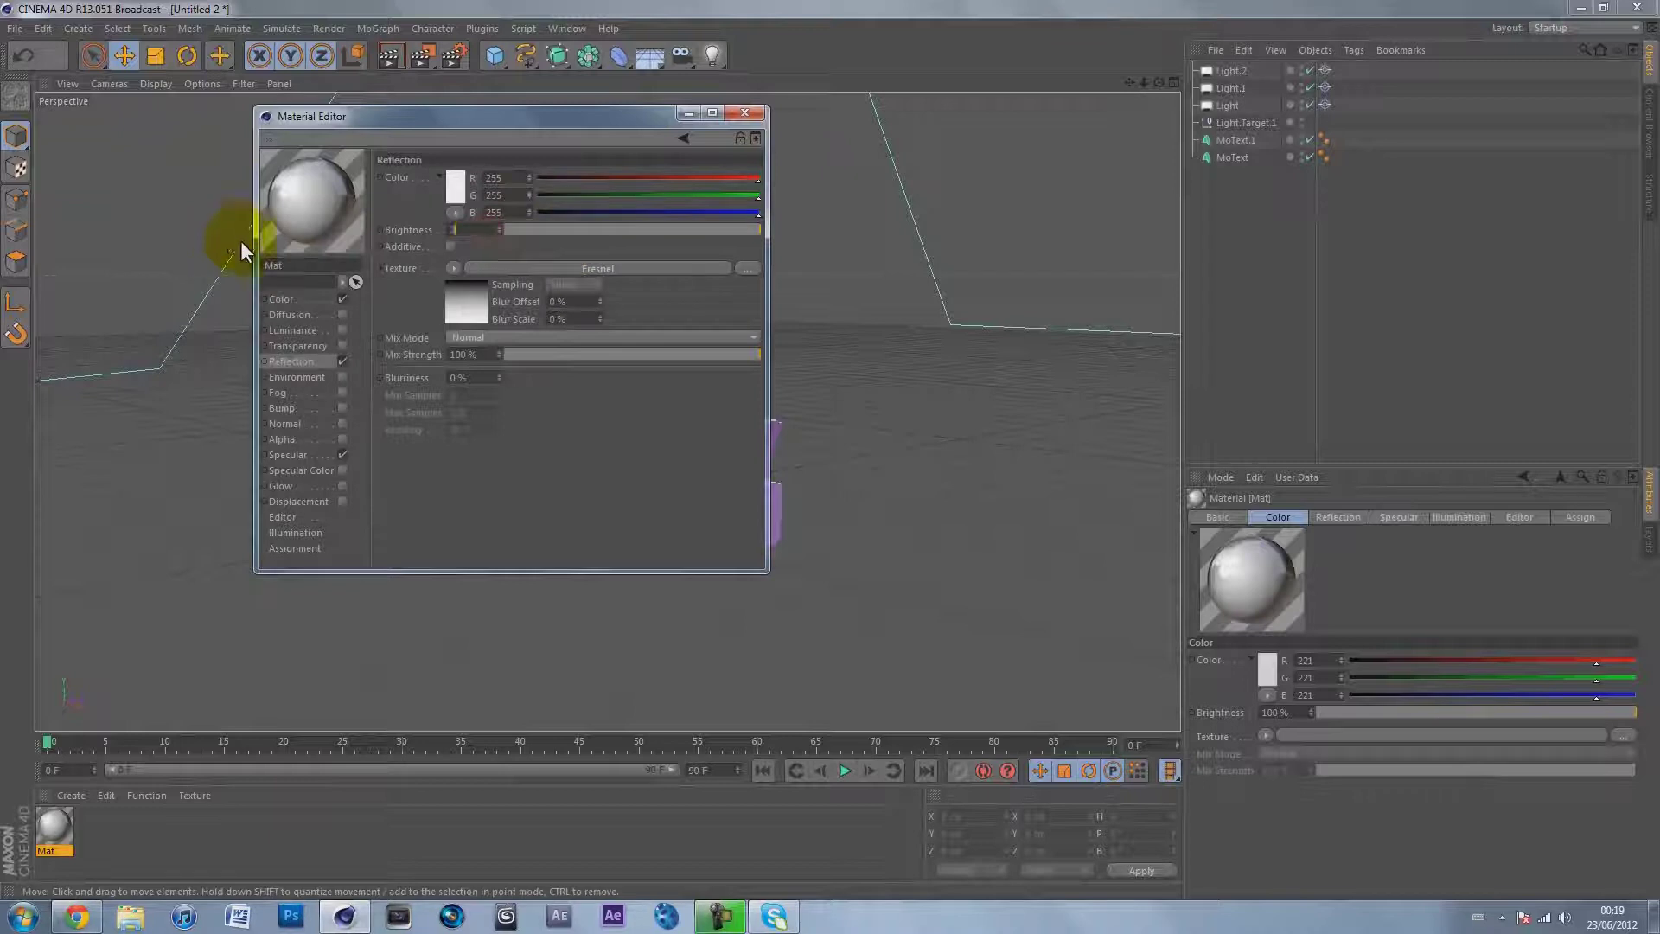
double_click(476, 355)
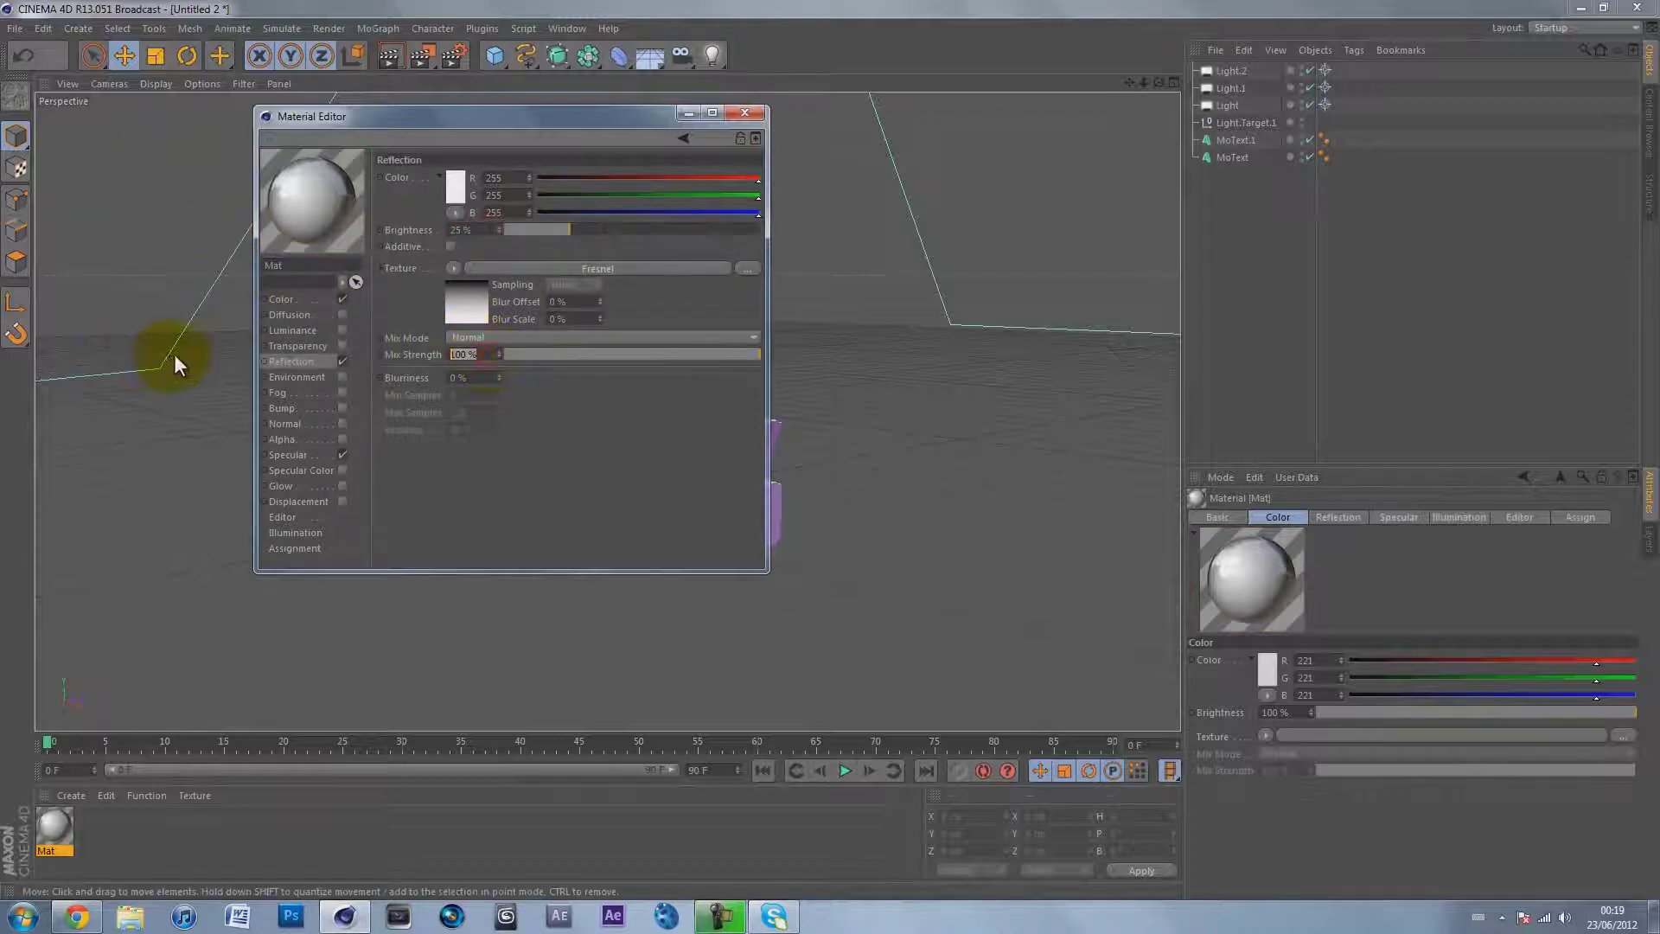
type("25")
left_click(593, 432)
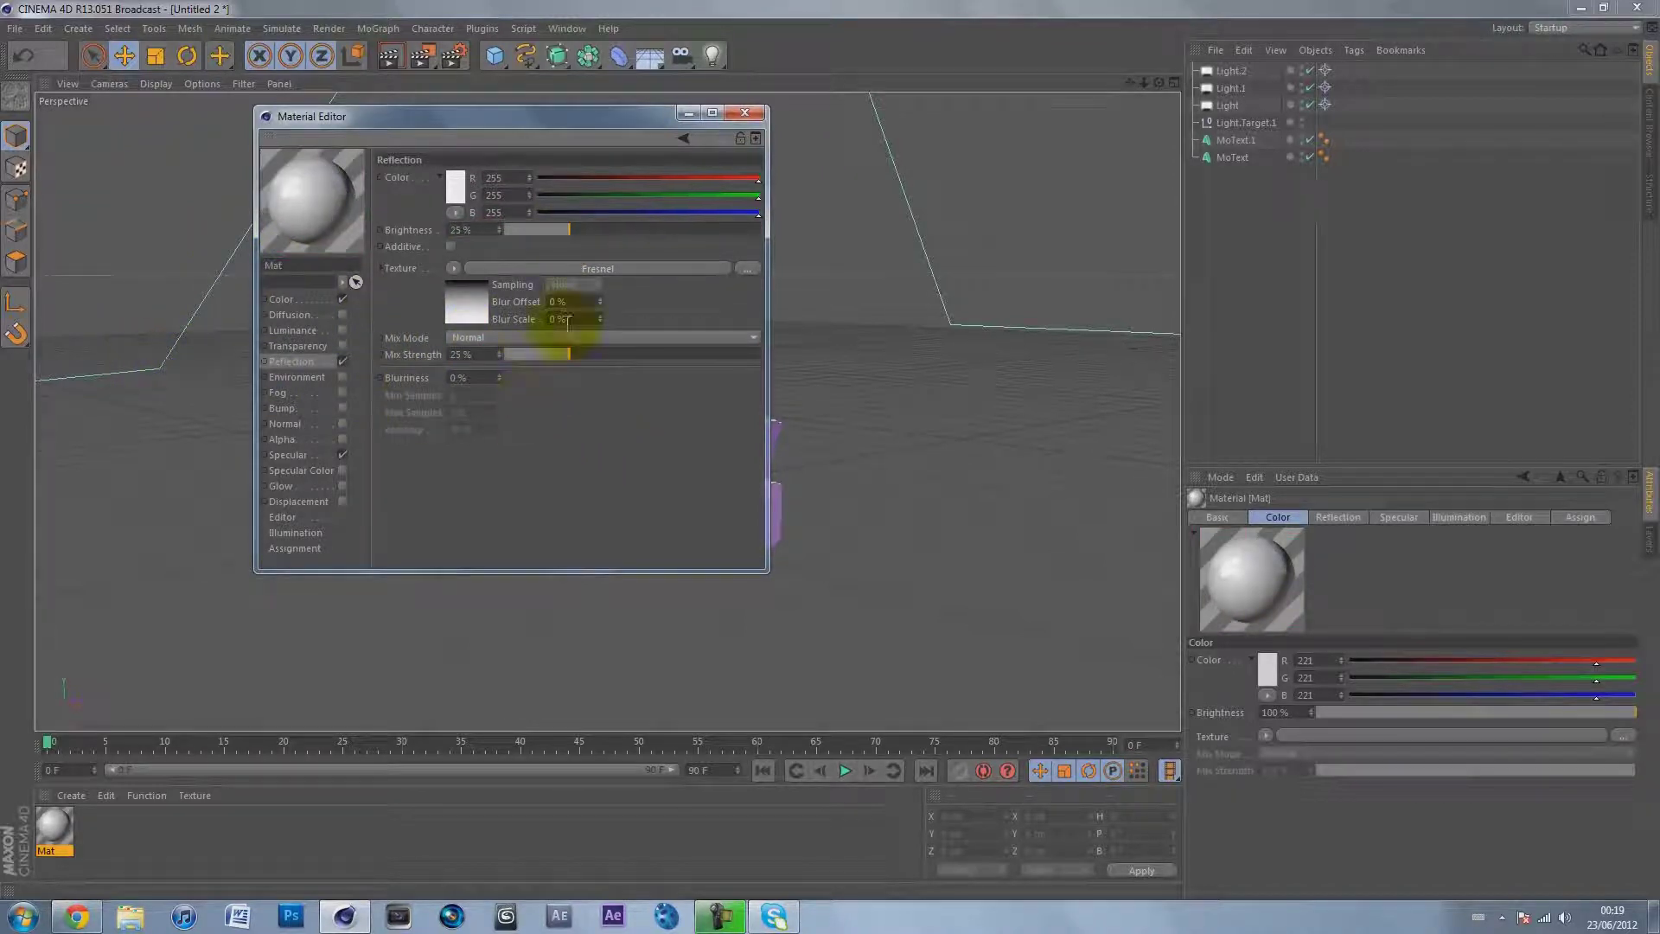
left_click(744, 114)
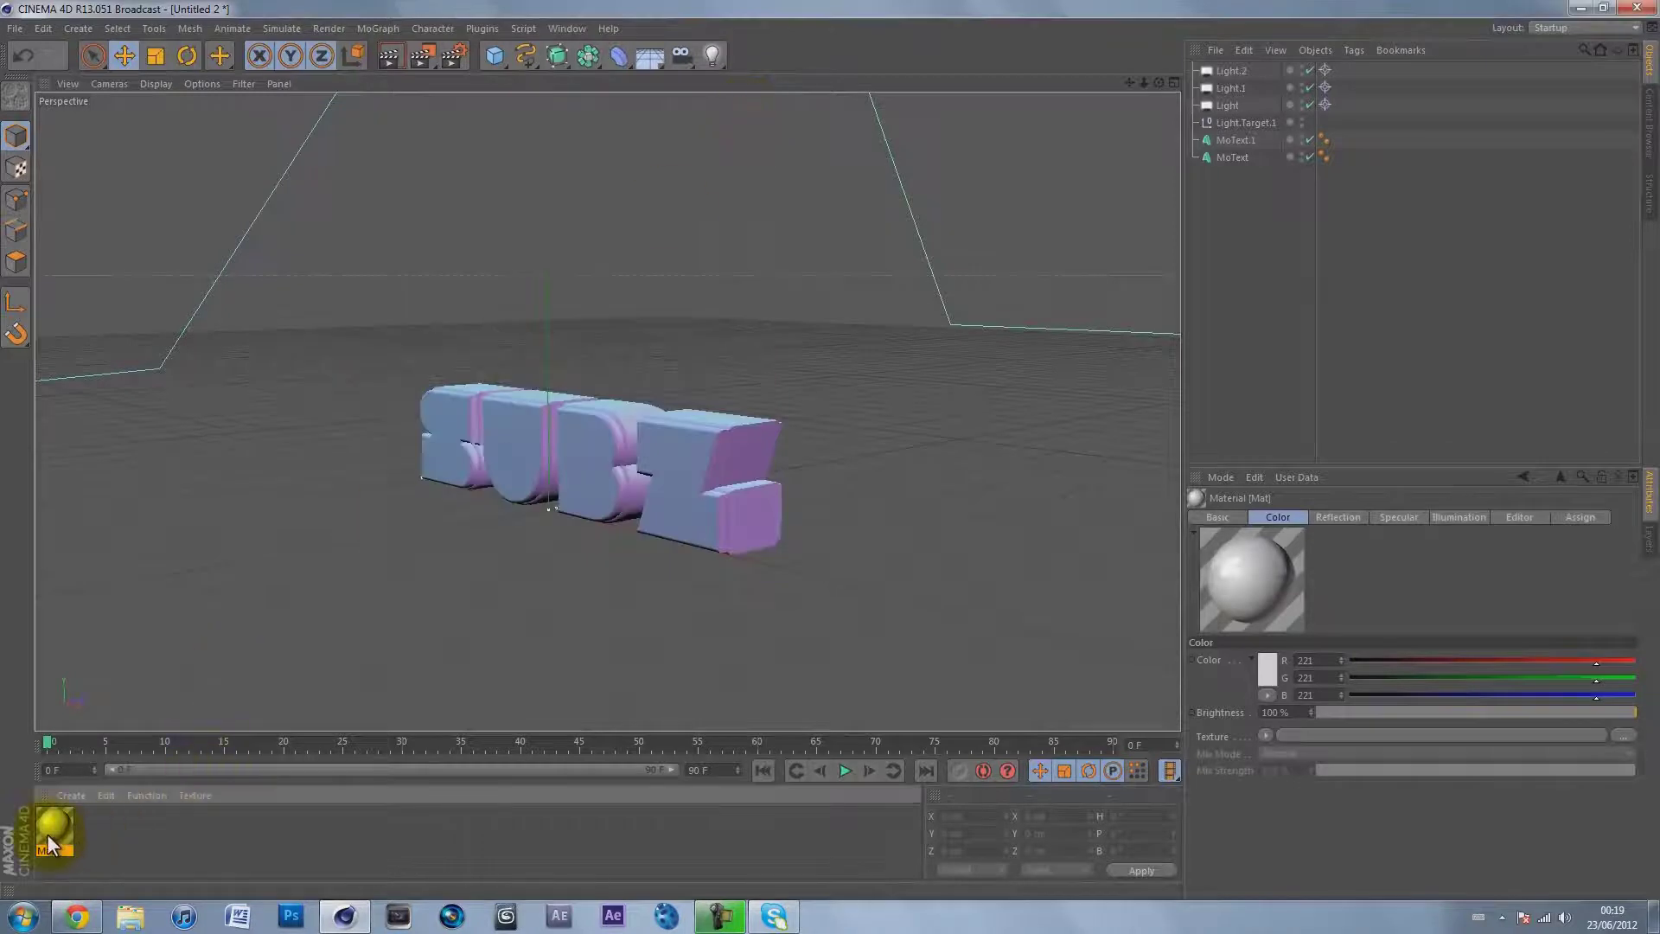
left_click_drag(52, 823, 587, 451)
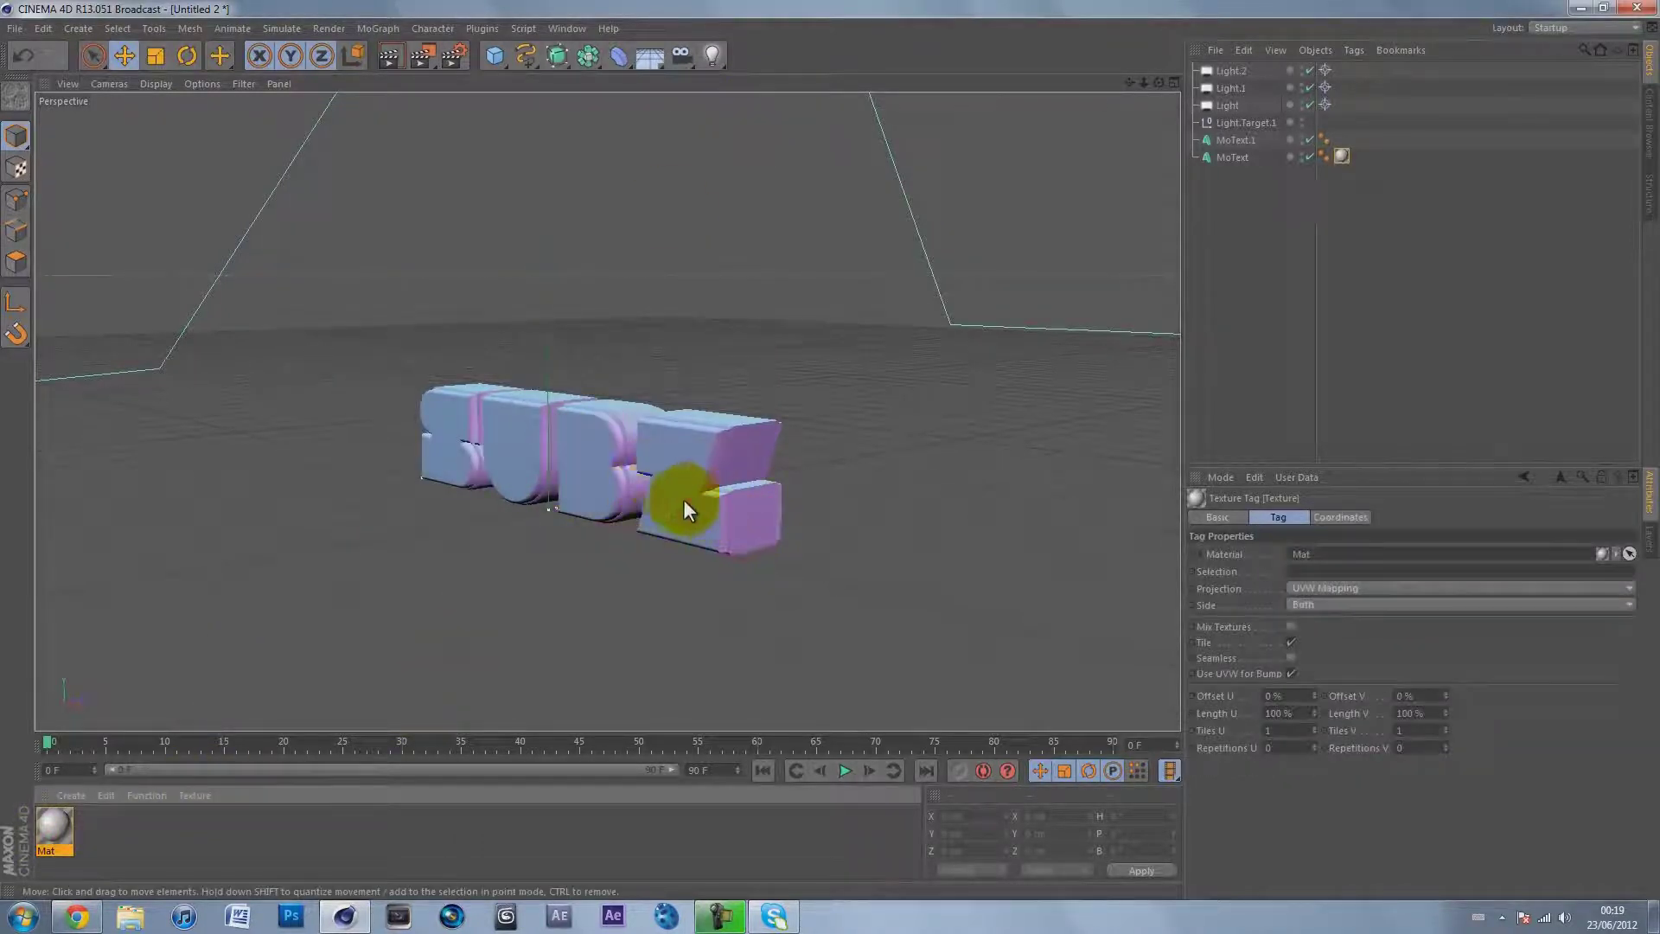
Create Mat.1 with a Fresnel colour shader and set the gradient's left end to light blue.
double_click(107, 823)
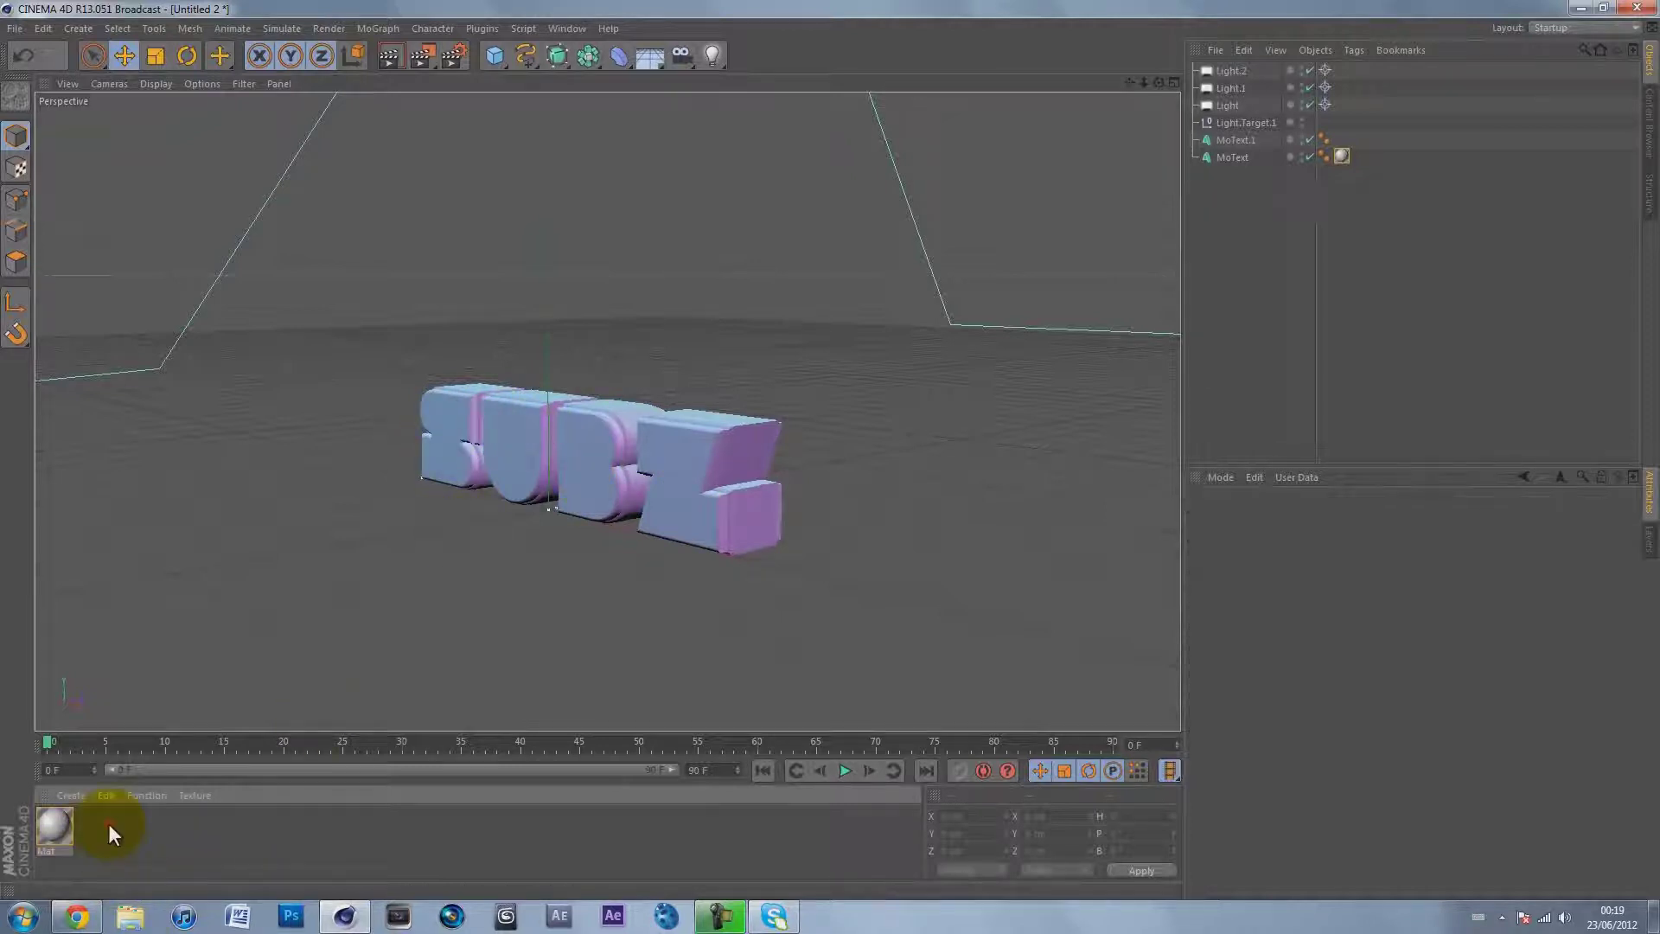
double_click(64, 825)
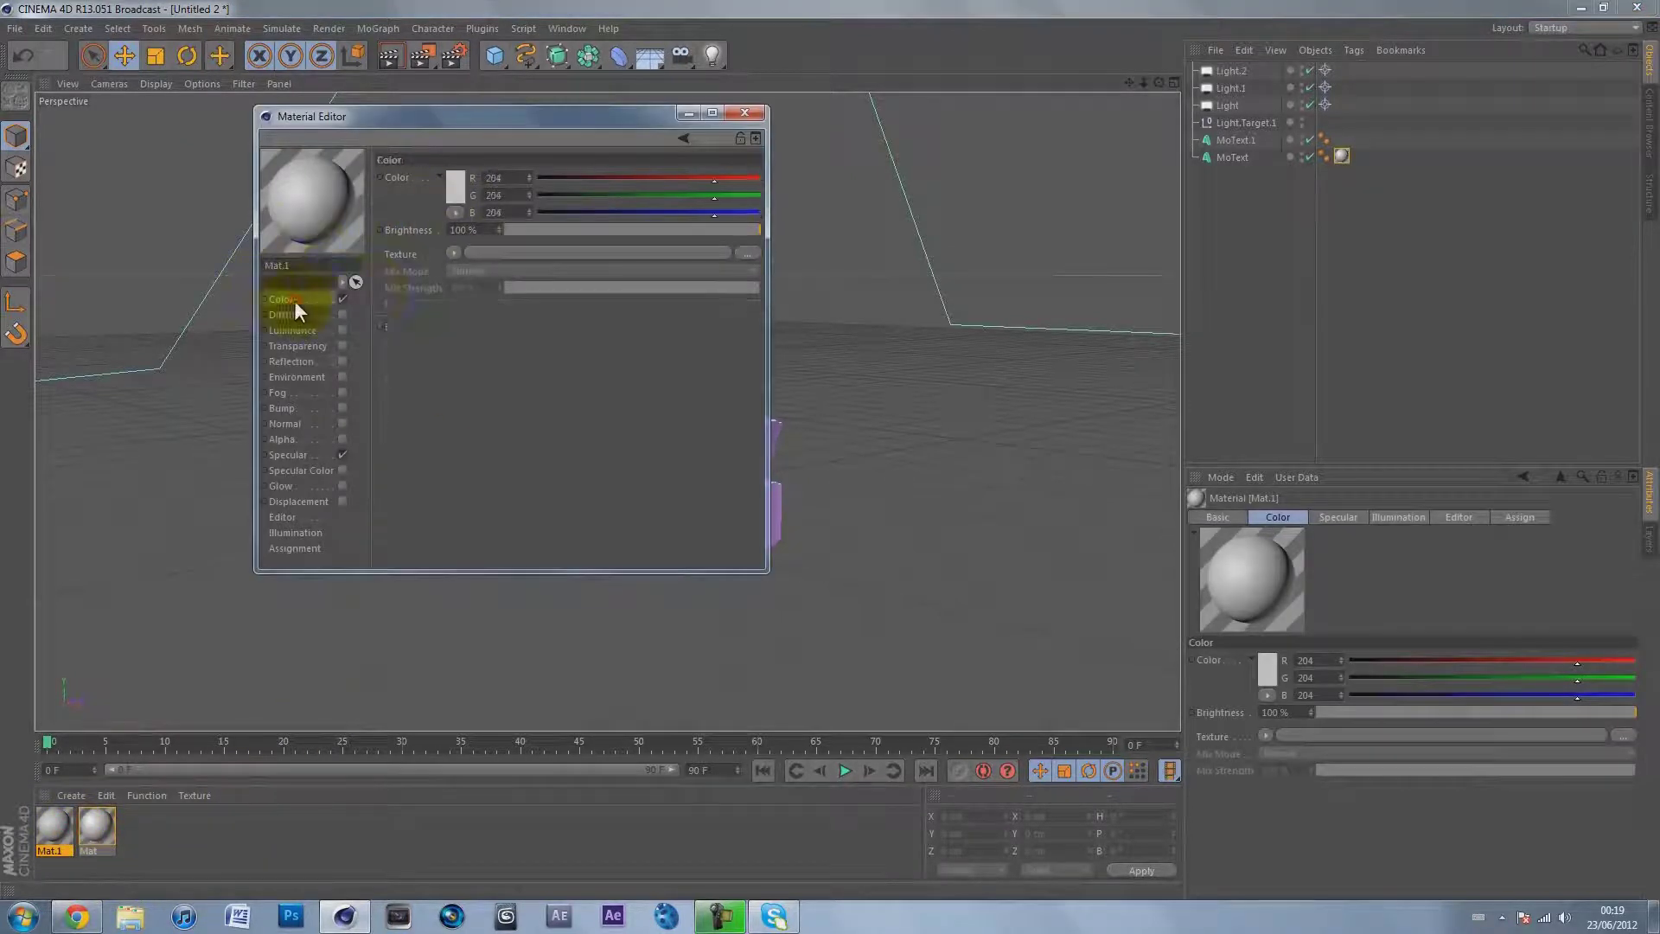
left_click(451, 252)
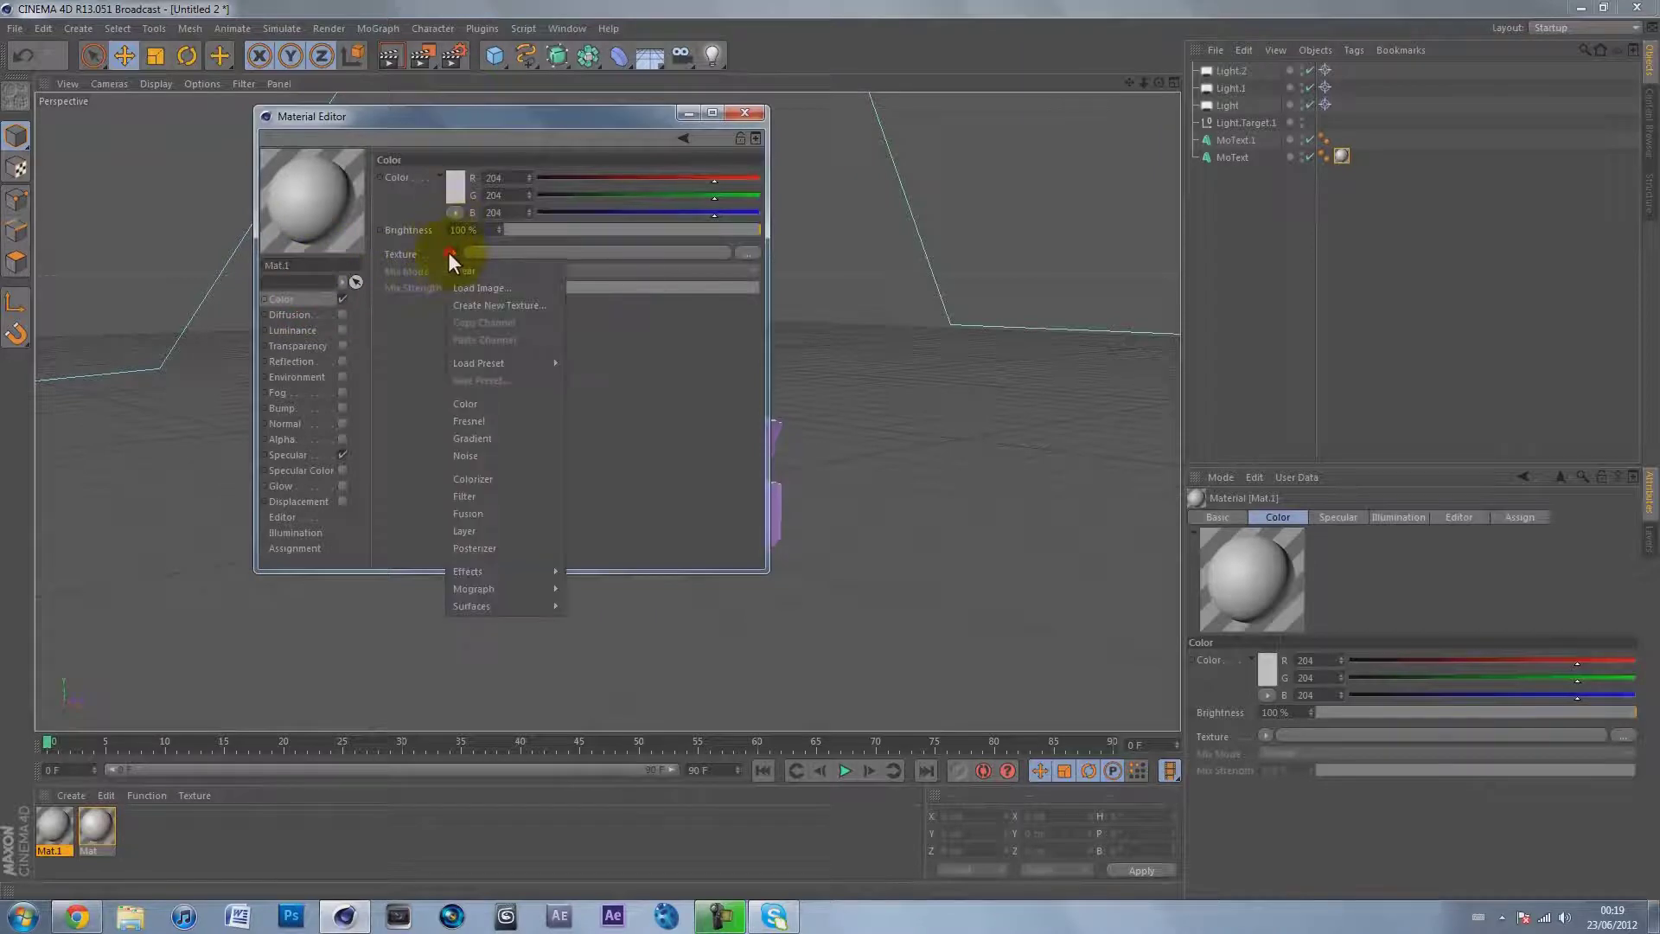
left_click(502, 421)
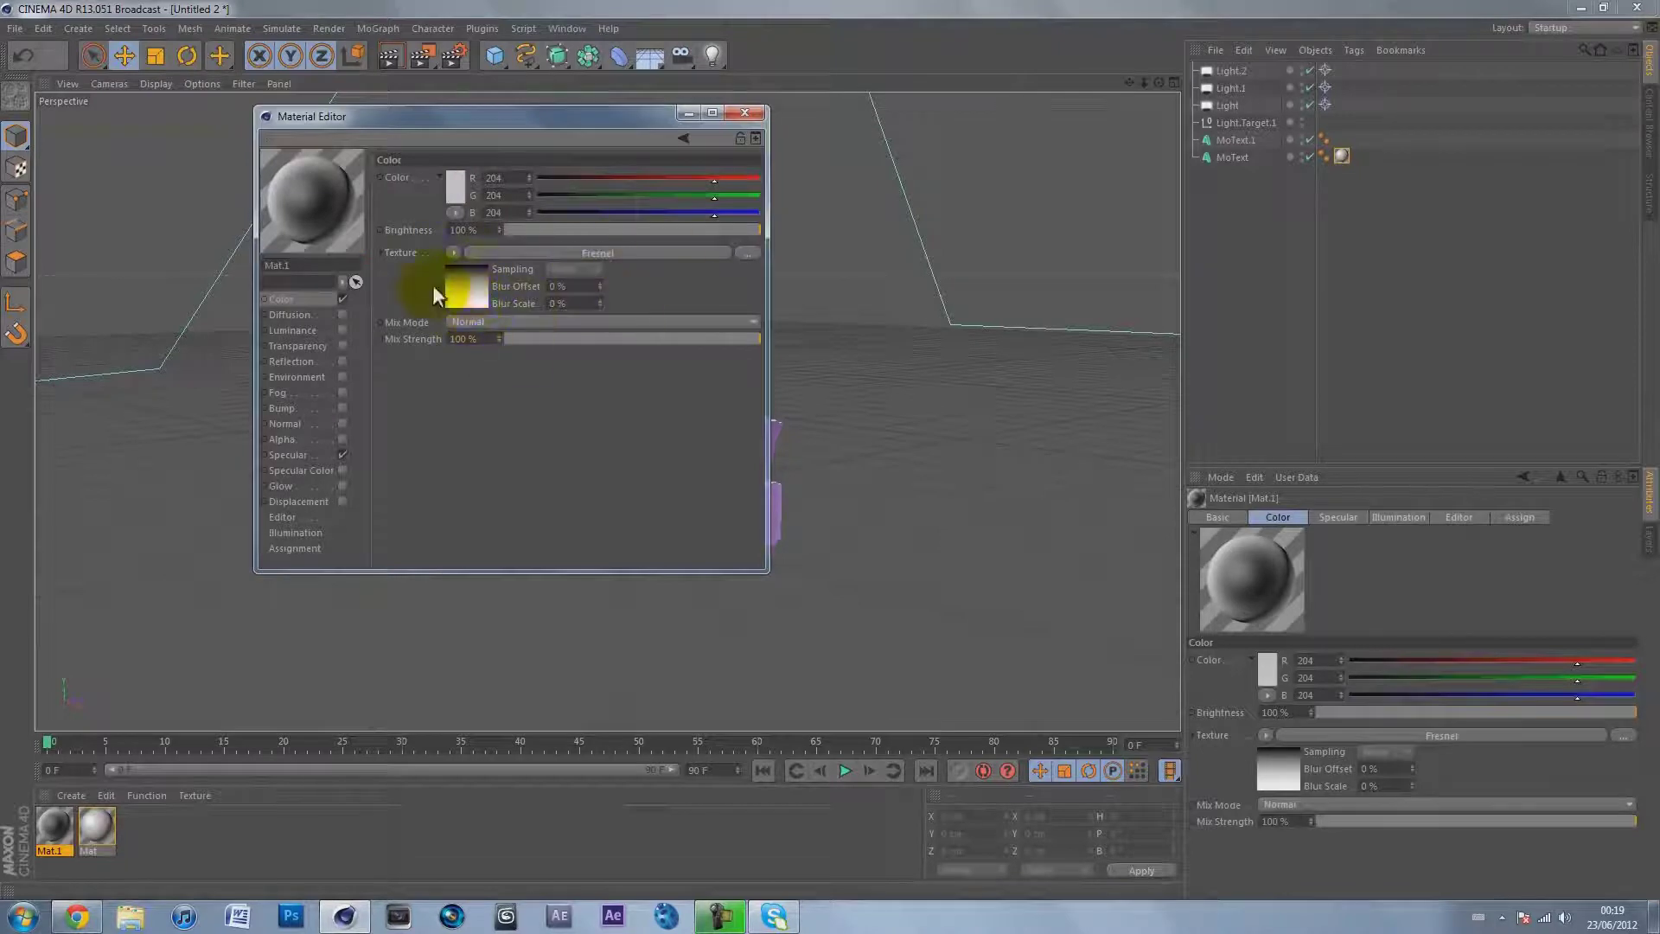
left_click(471, 275)
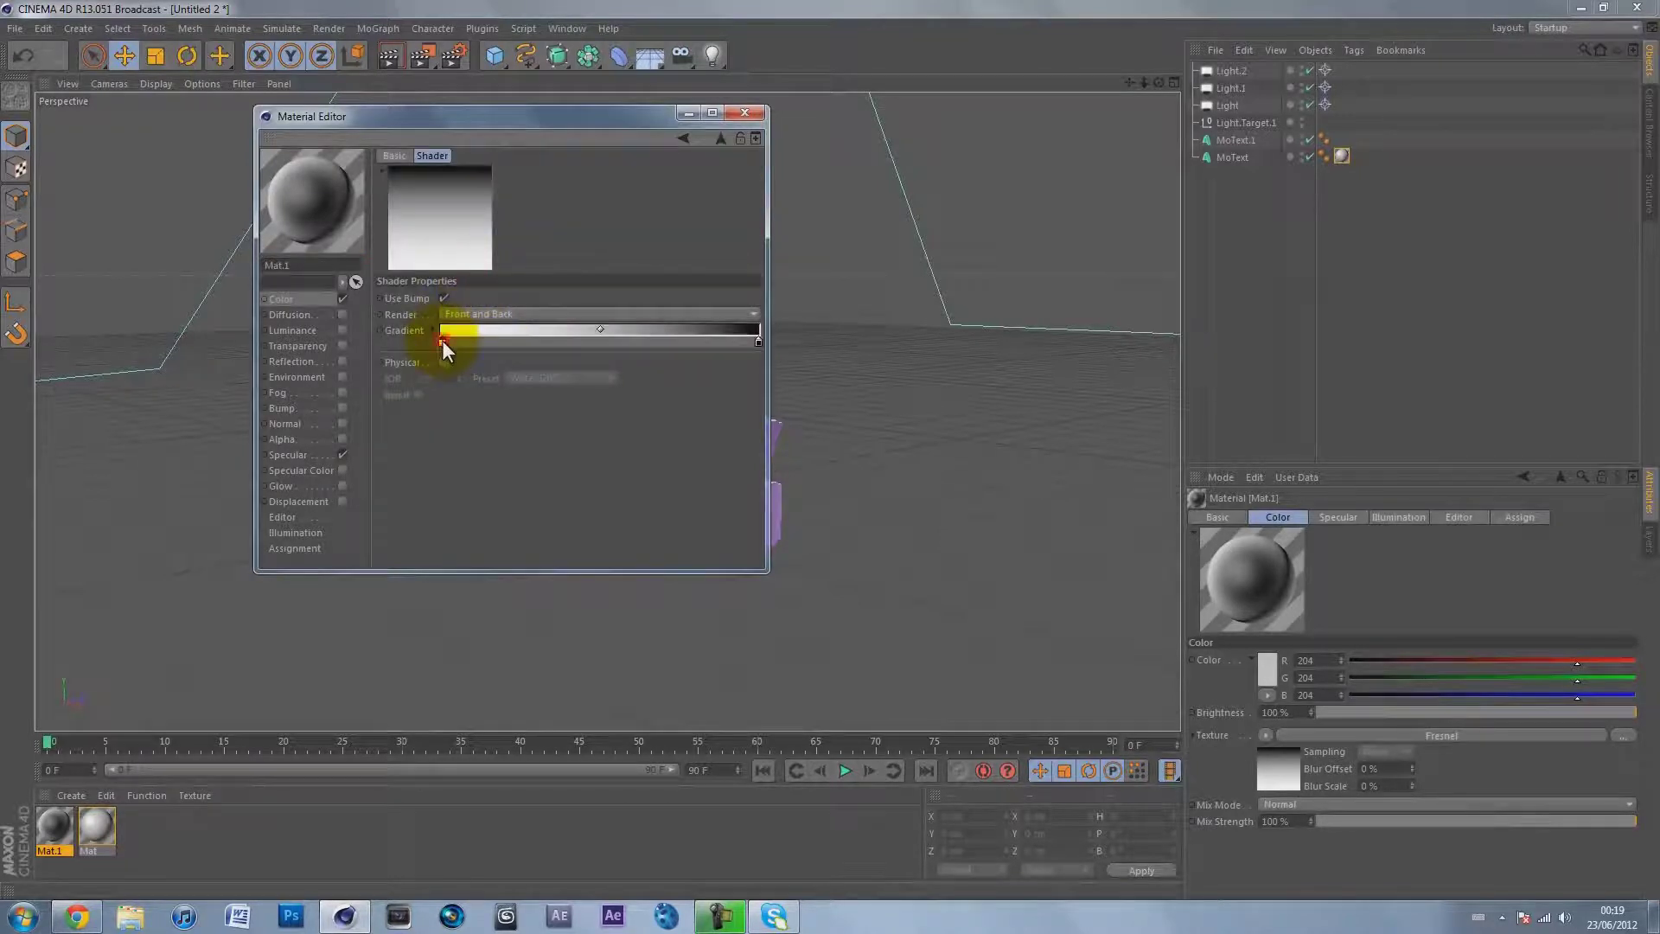
double_click(441, 343)
left_click(459, 282)
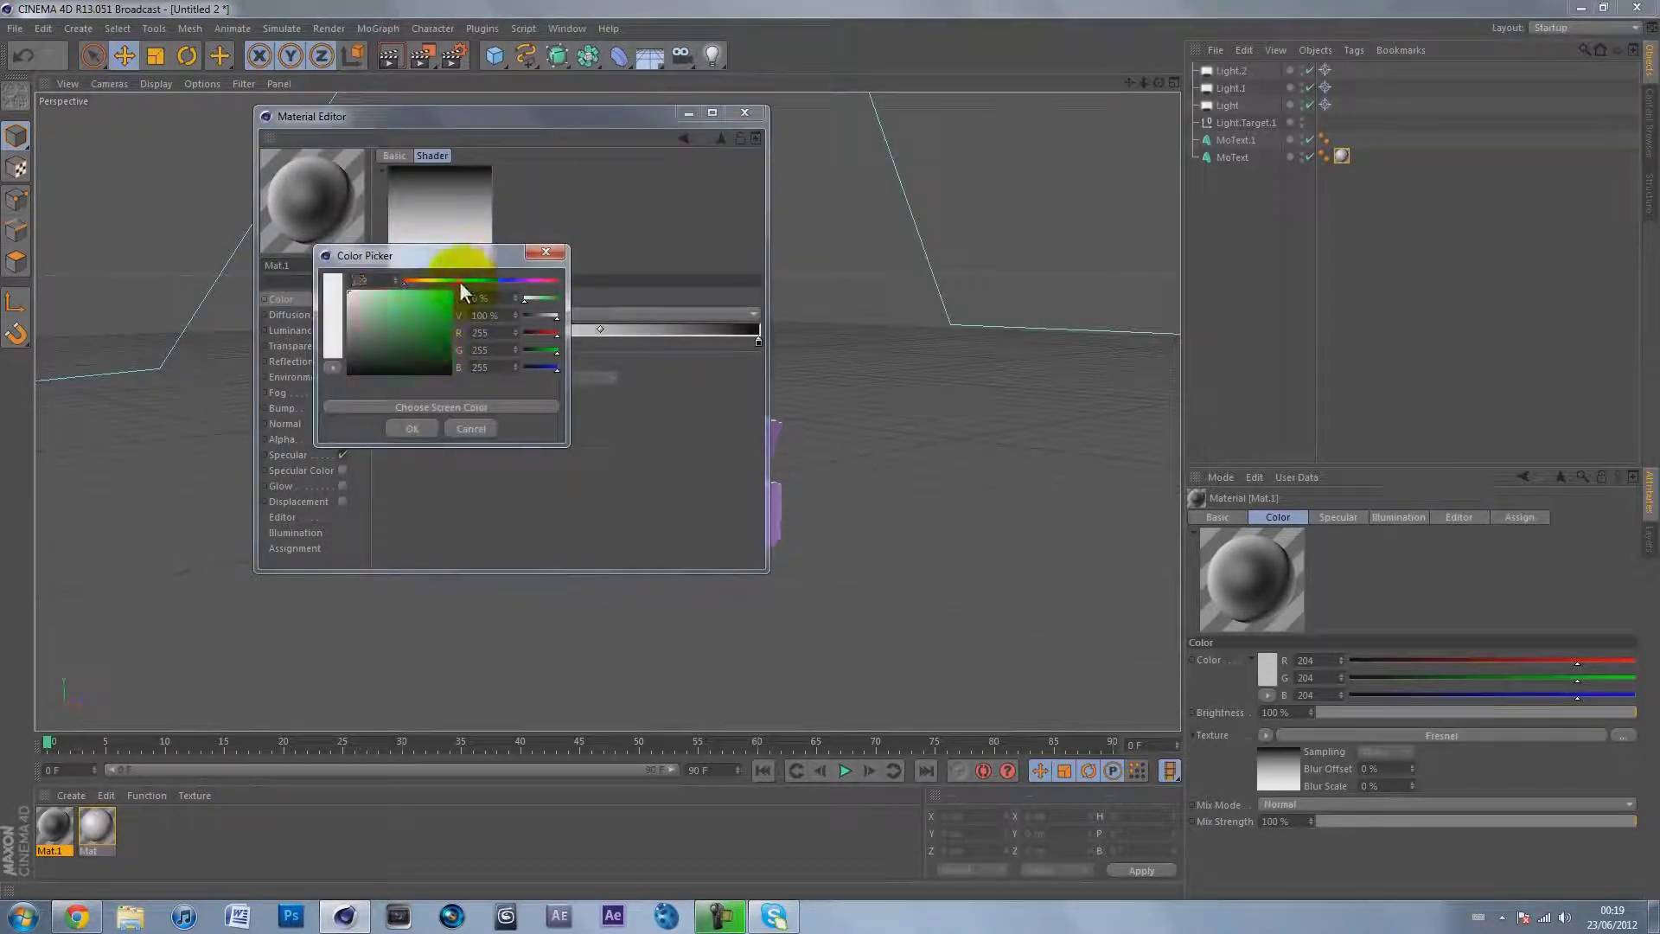
left_click_drag(461, 282, 480, 275)
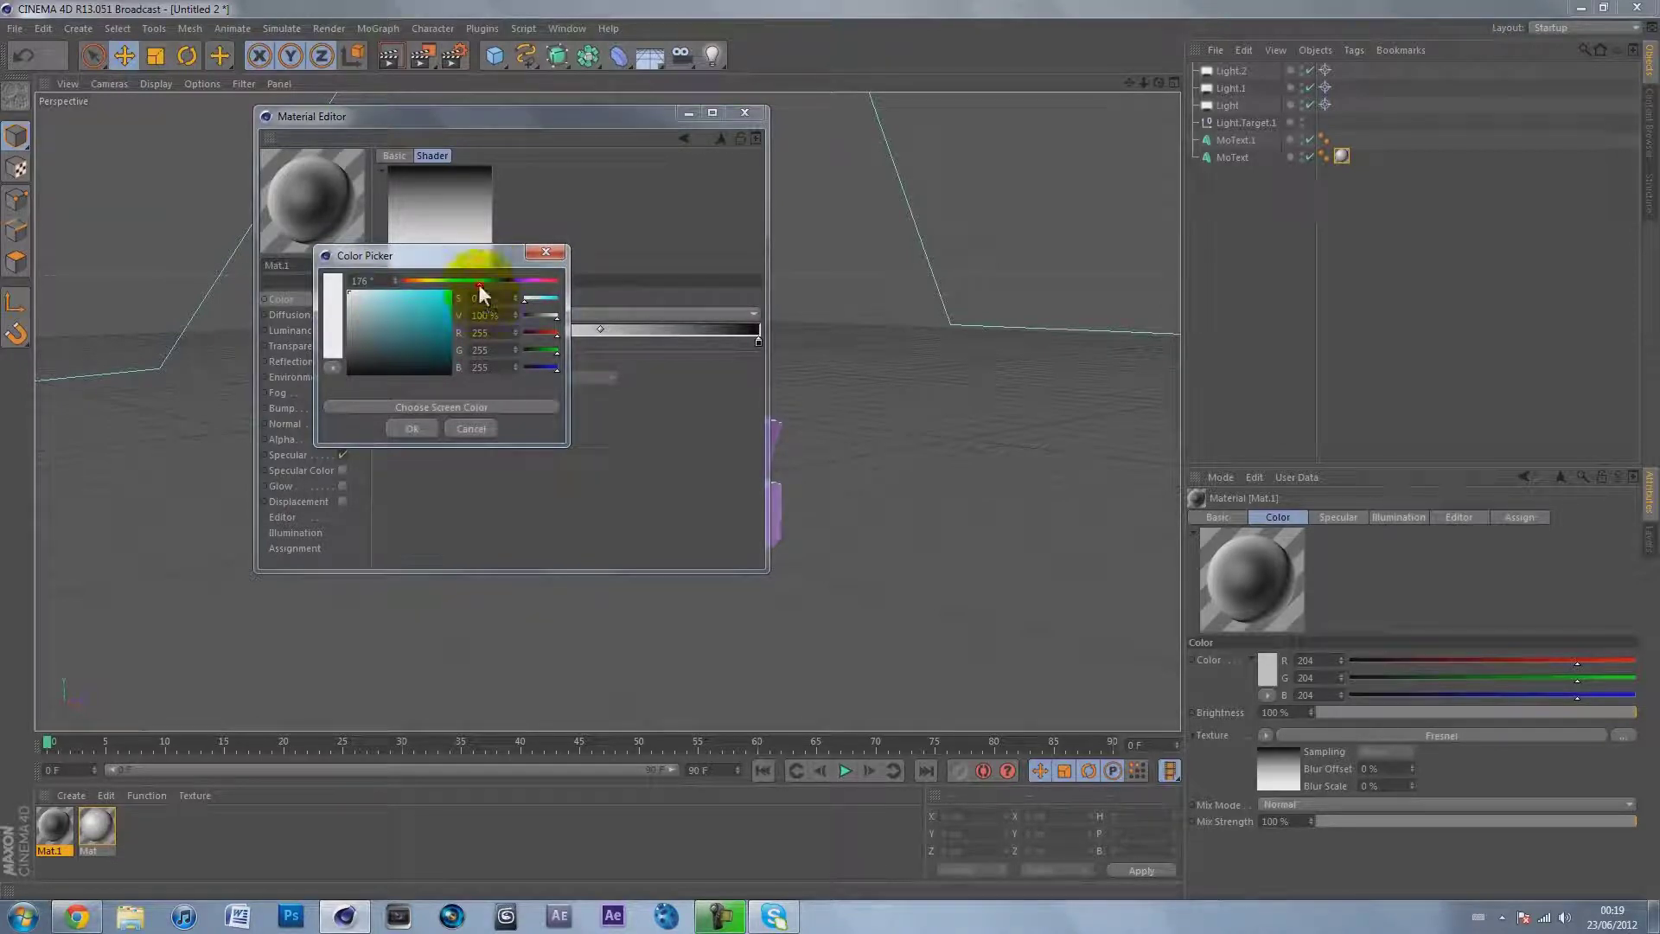
left_click(416, 299)
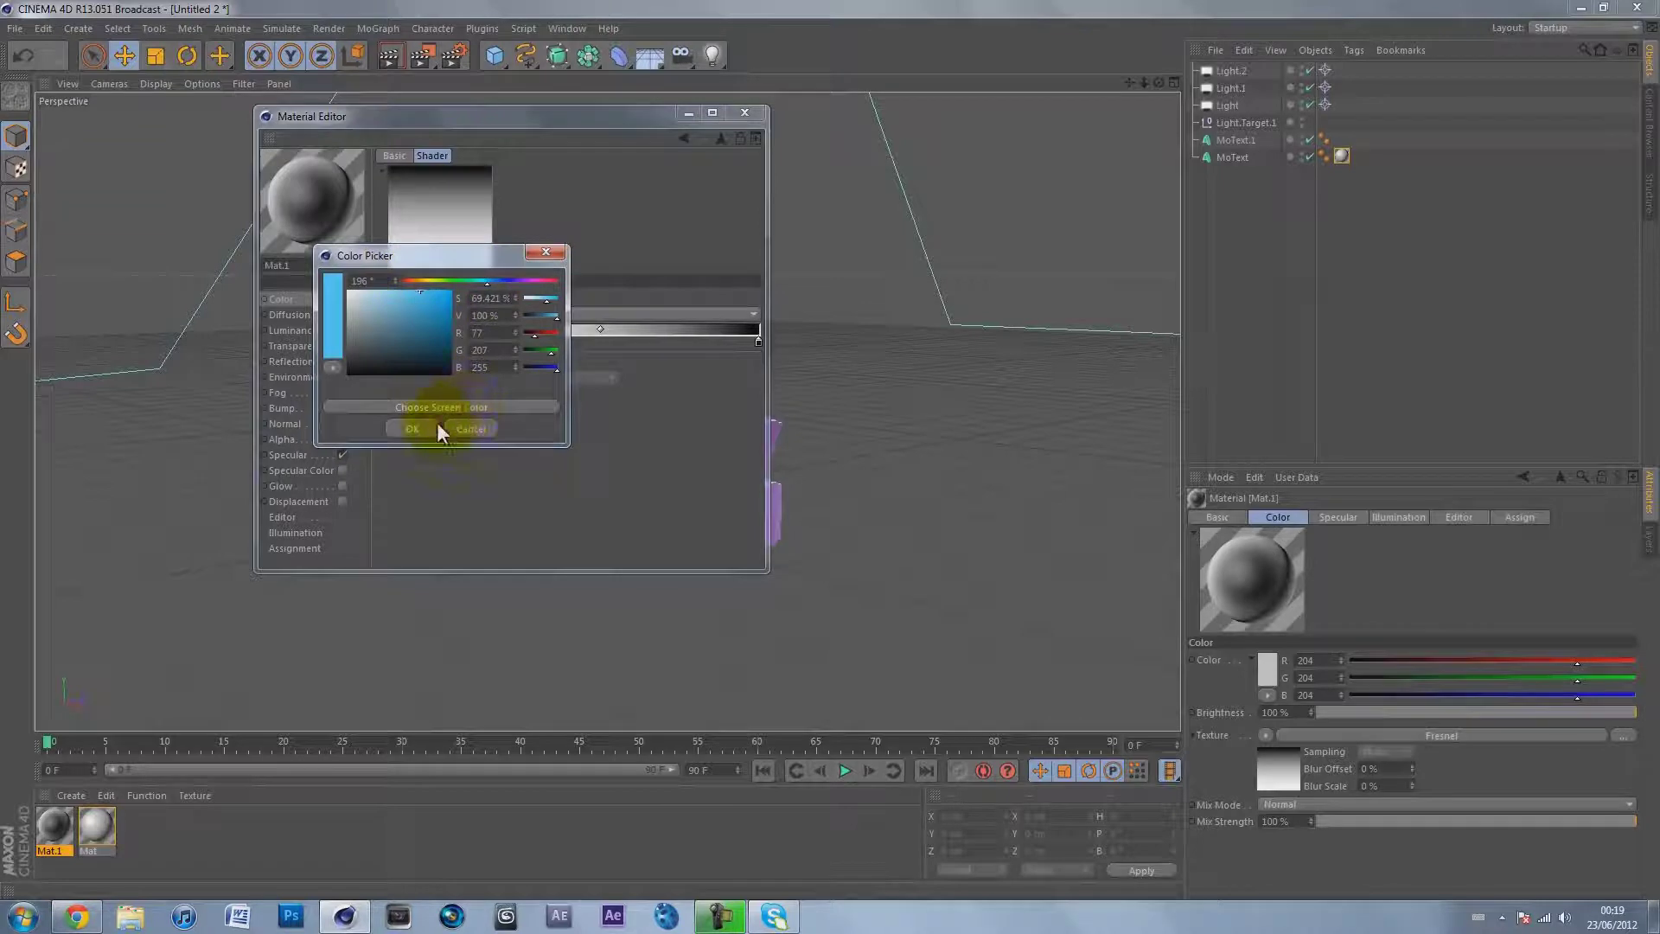
left_click(413, 429)
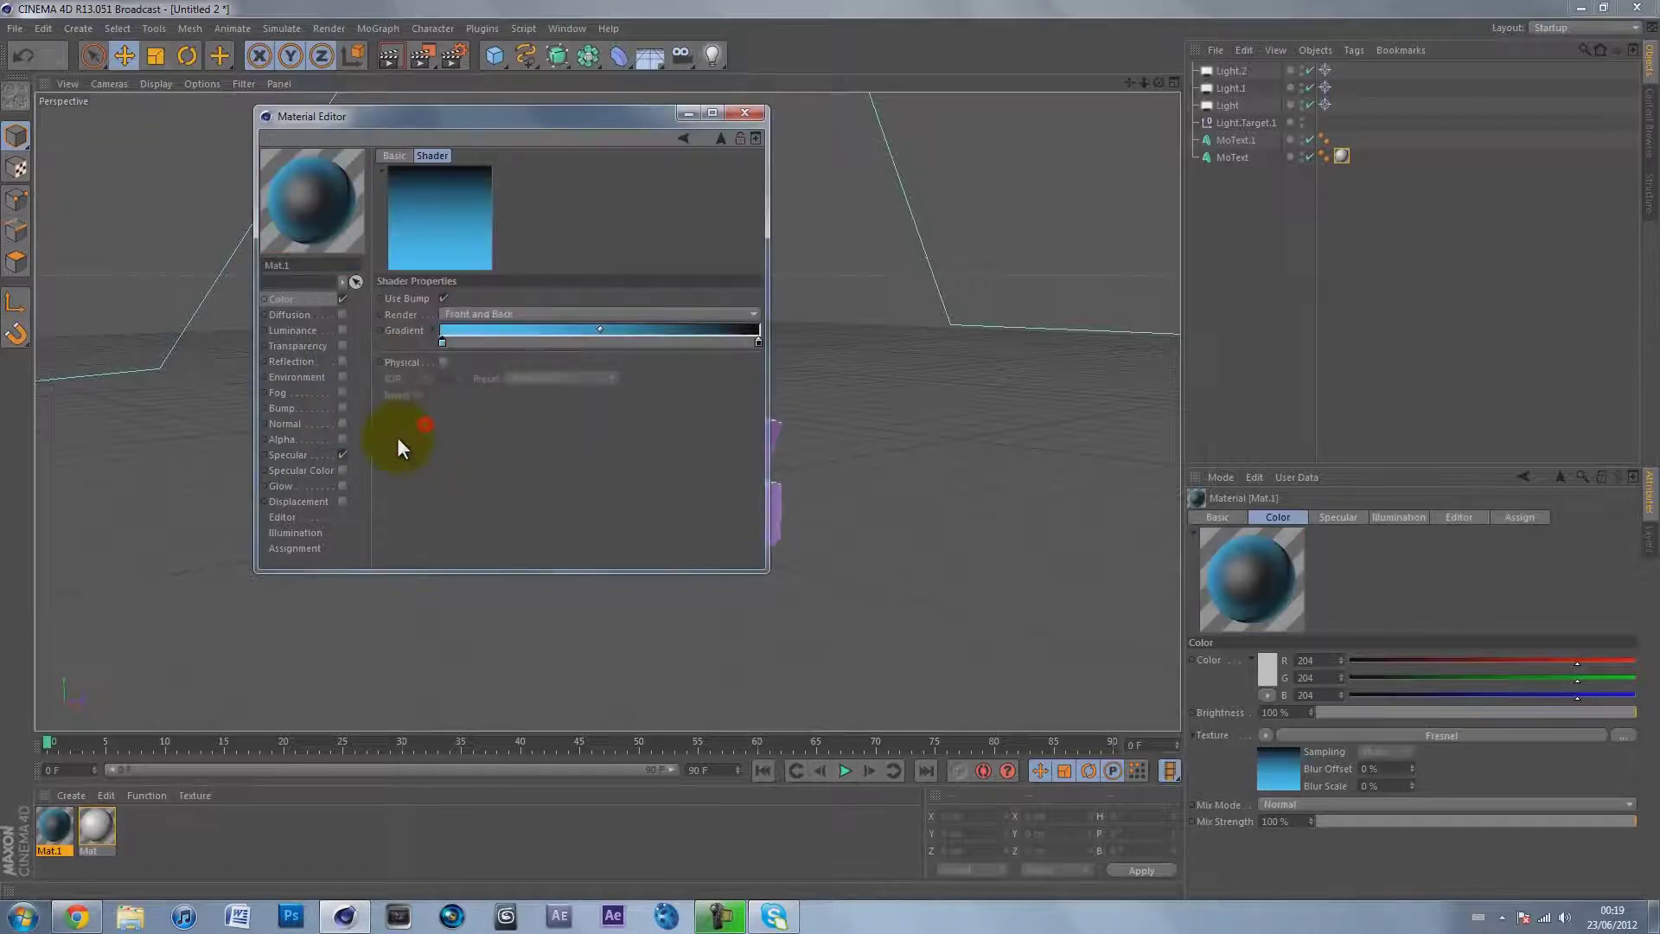
Set the gradient's right end to a deep purple and widen the blue portion.
double_click(757, 343)
left_click_drag(826, 275, 843, 272)
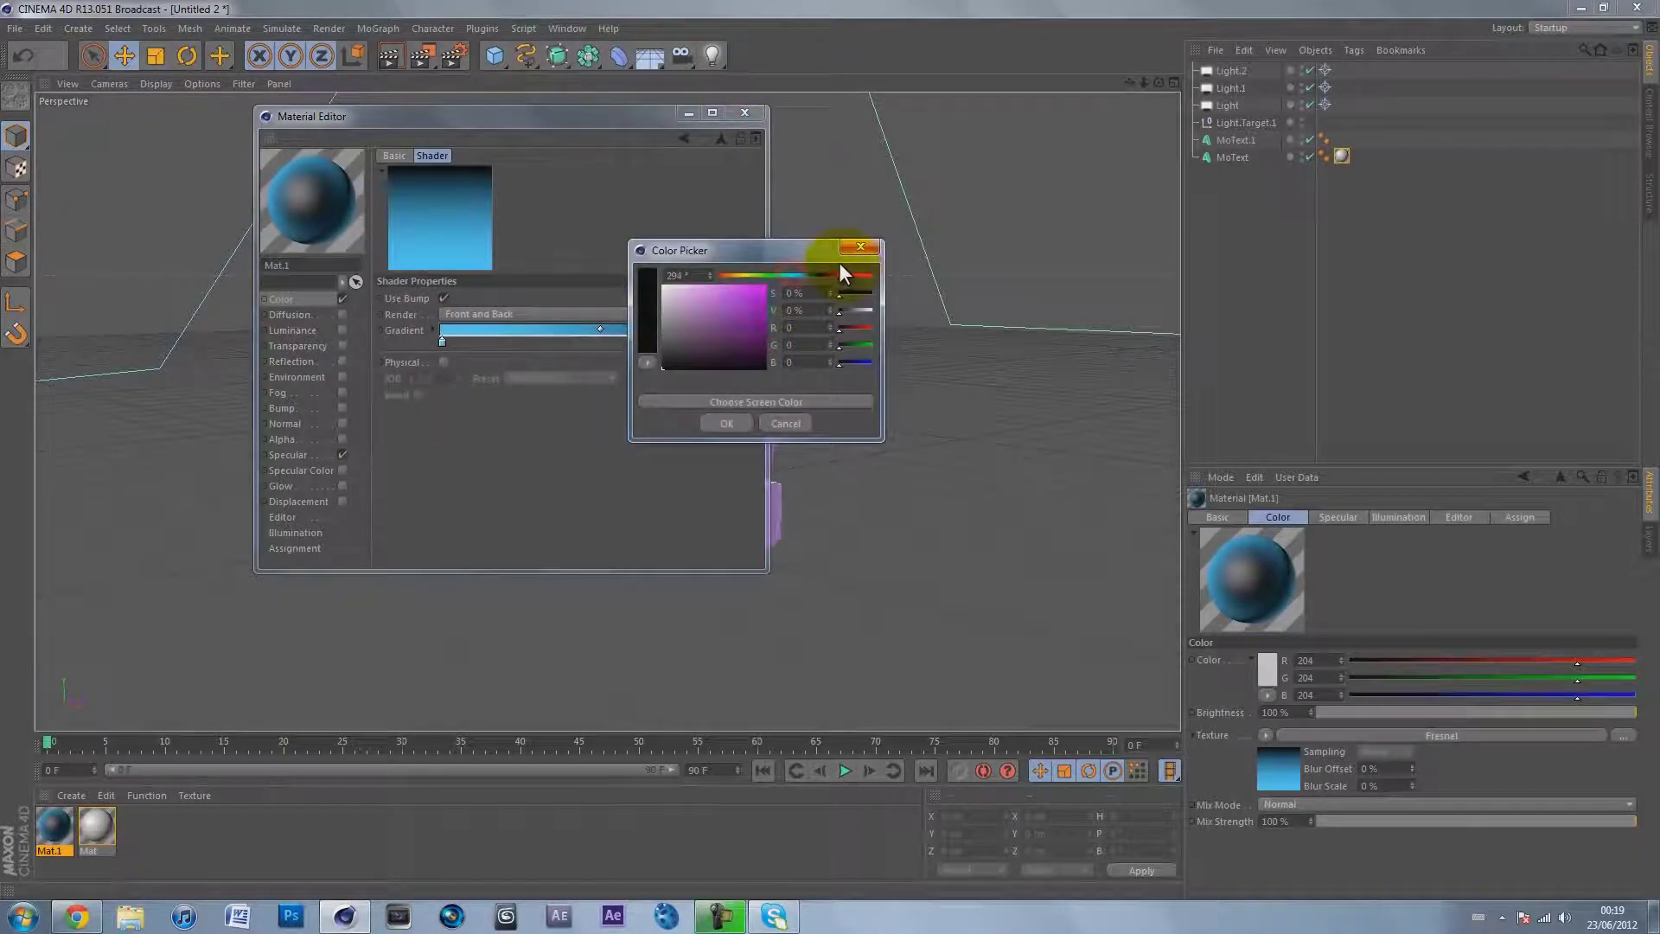
left_click_drag(726, 301, 726, 265)
left_click(718, 422)
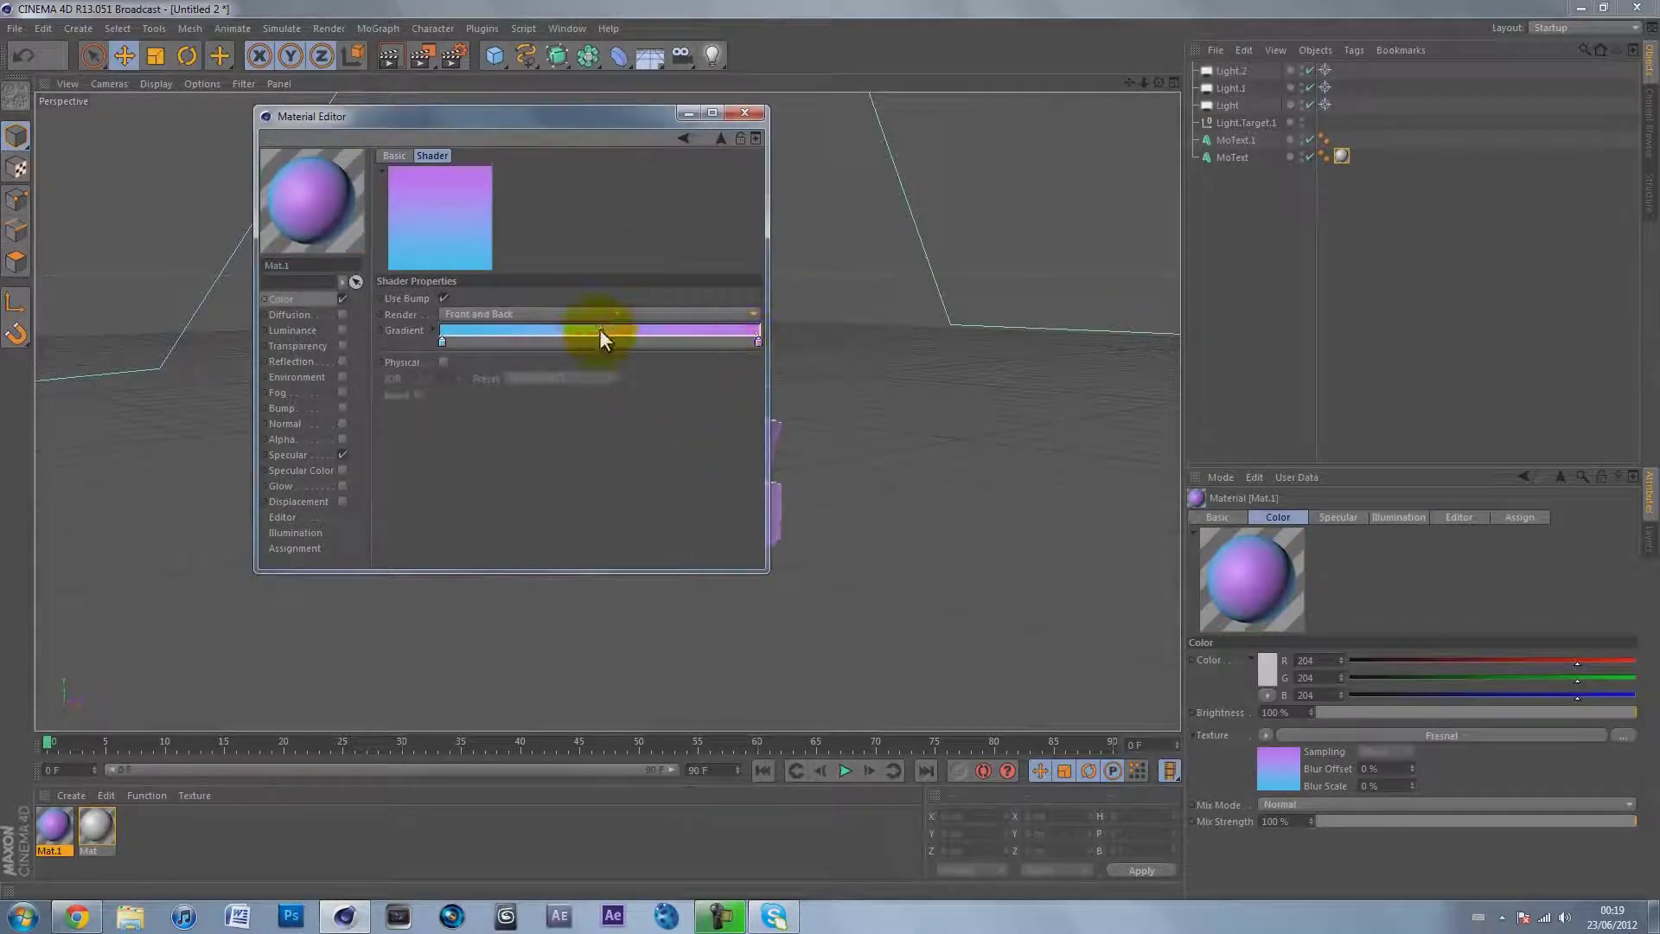
left_click_drag(600, 328, 658, 329)
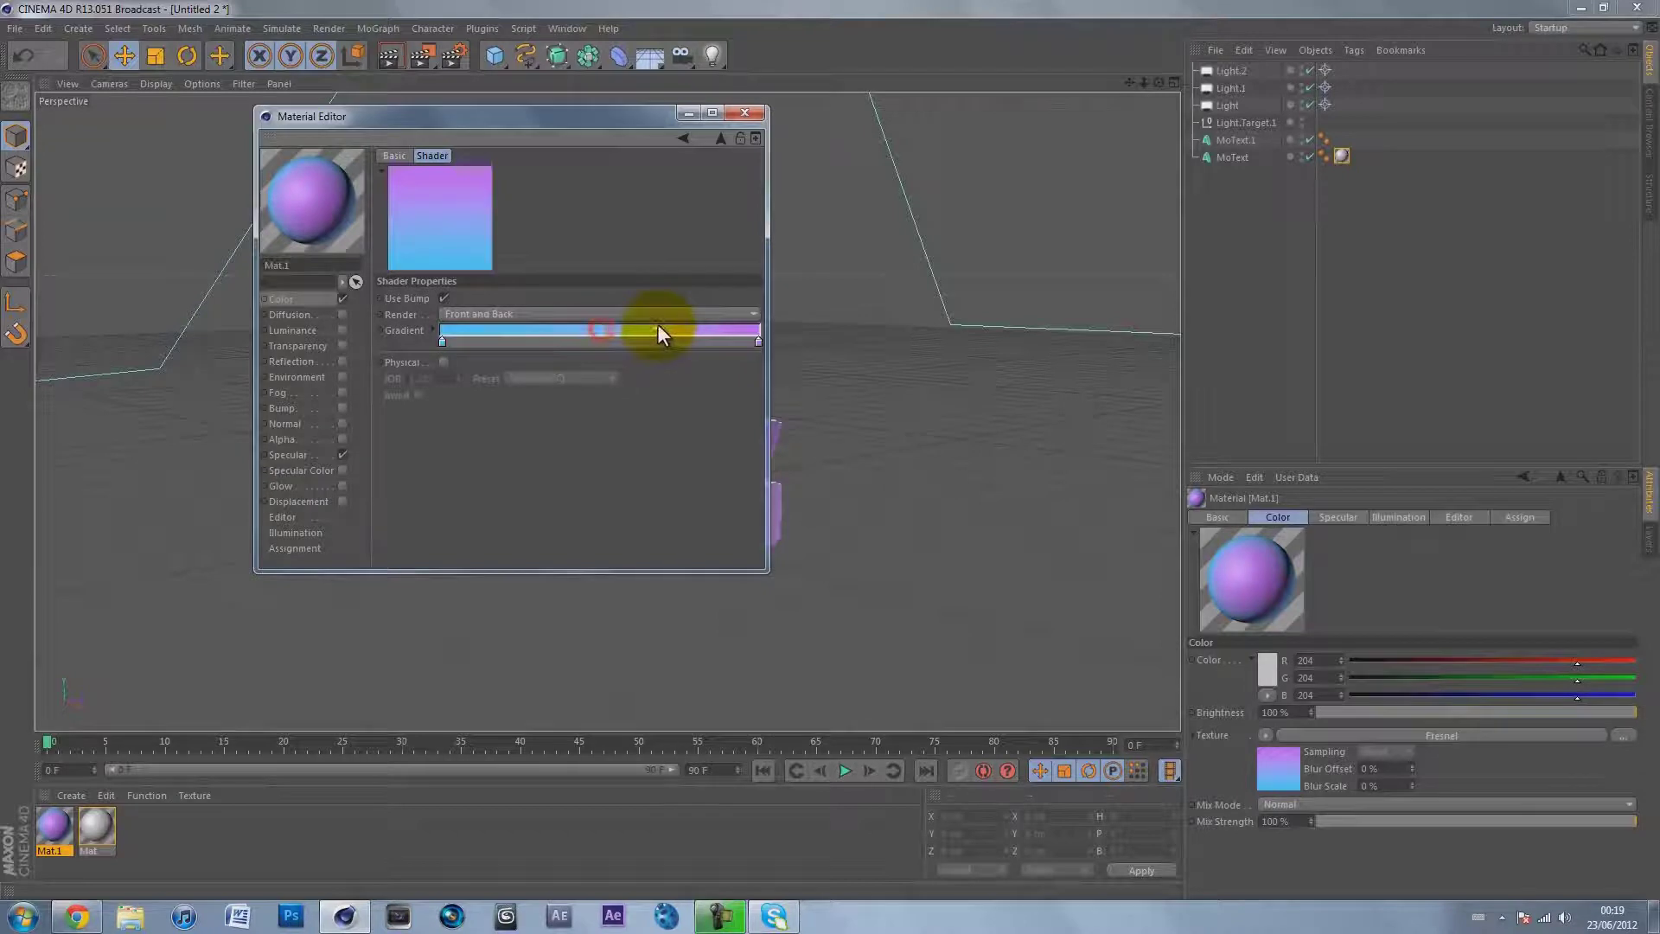
double_click(759, 343)
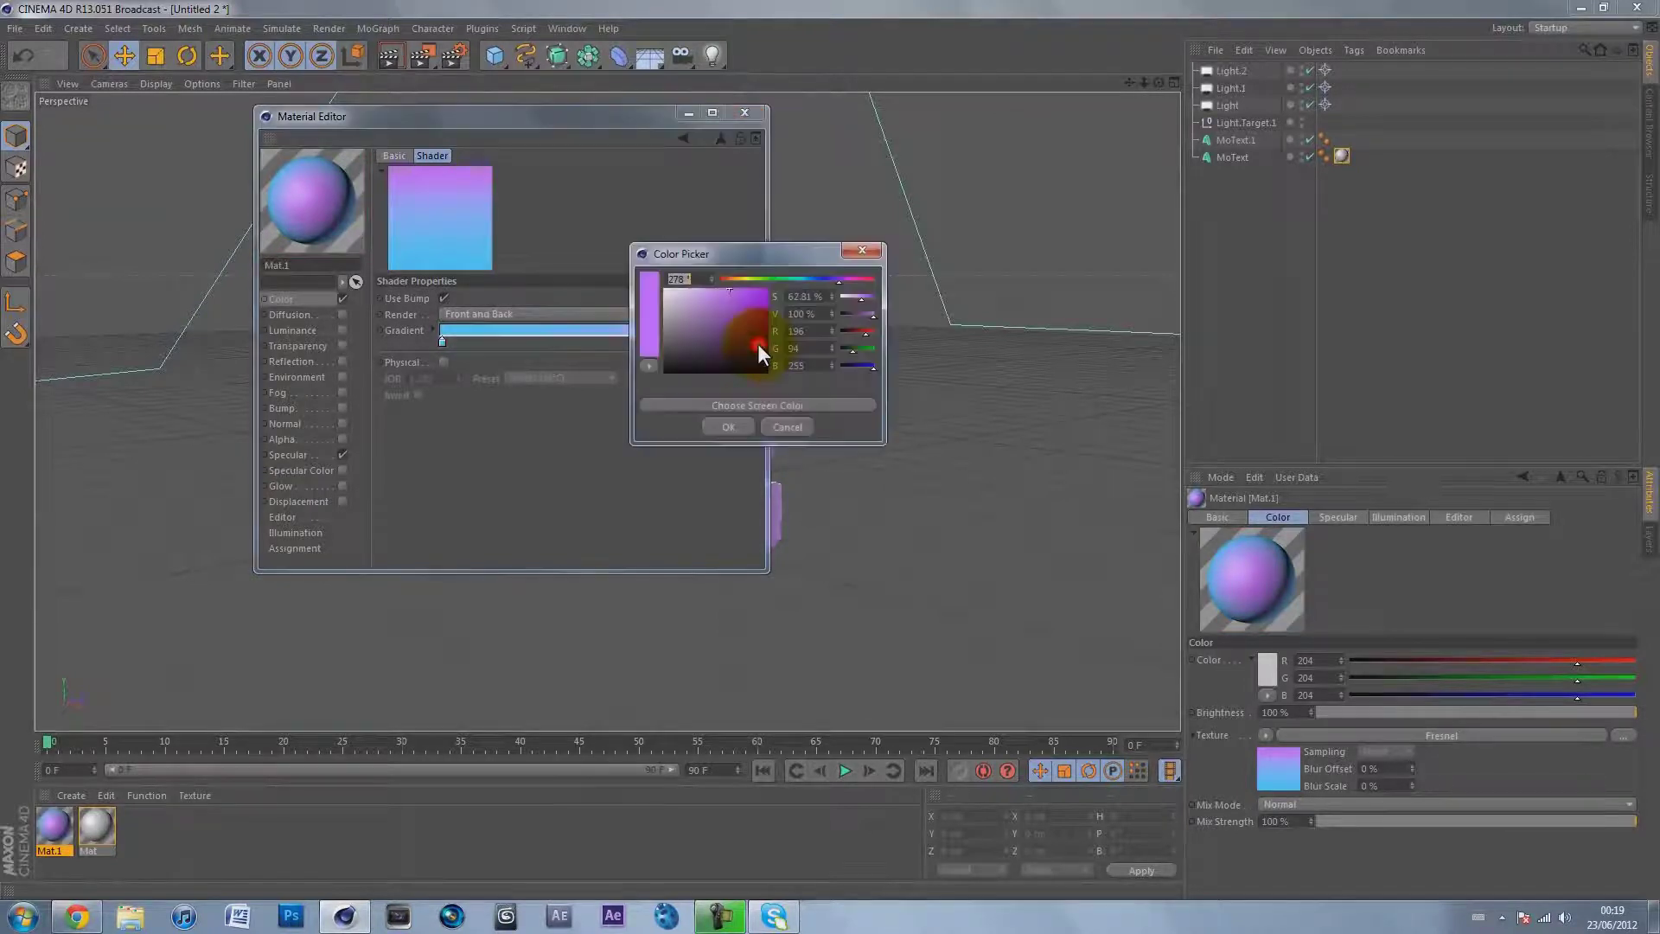
left_click(736, 291)
left_click(727, 426)
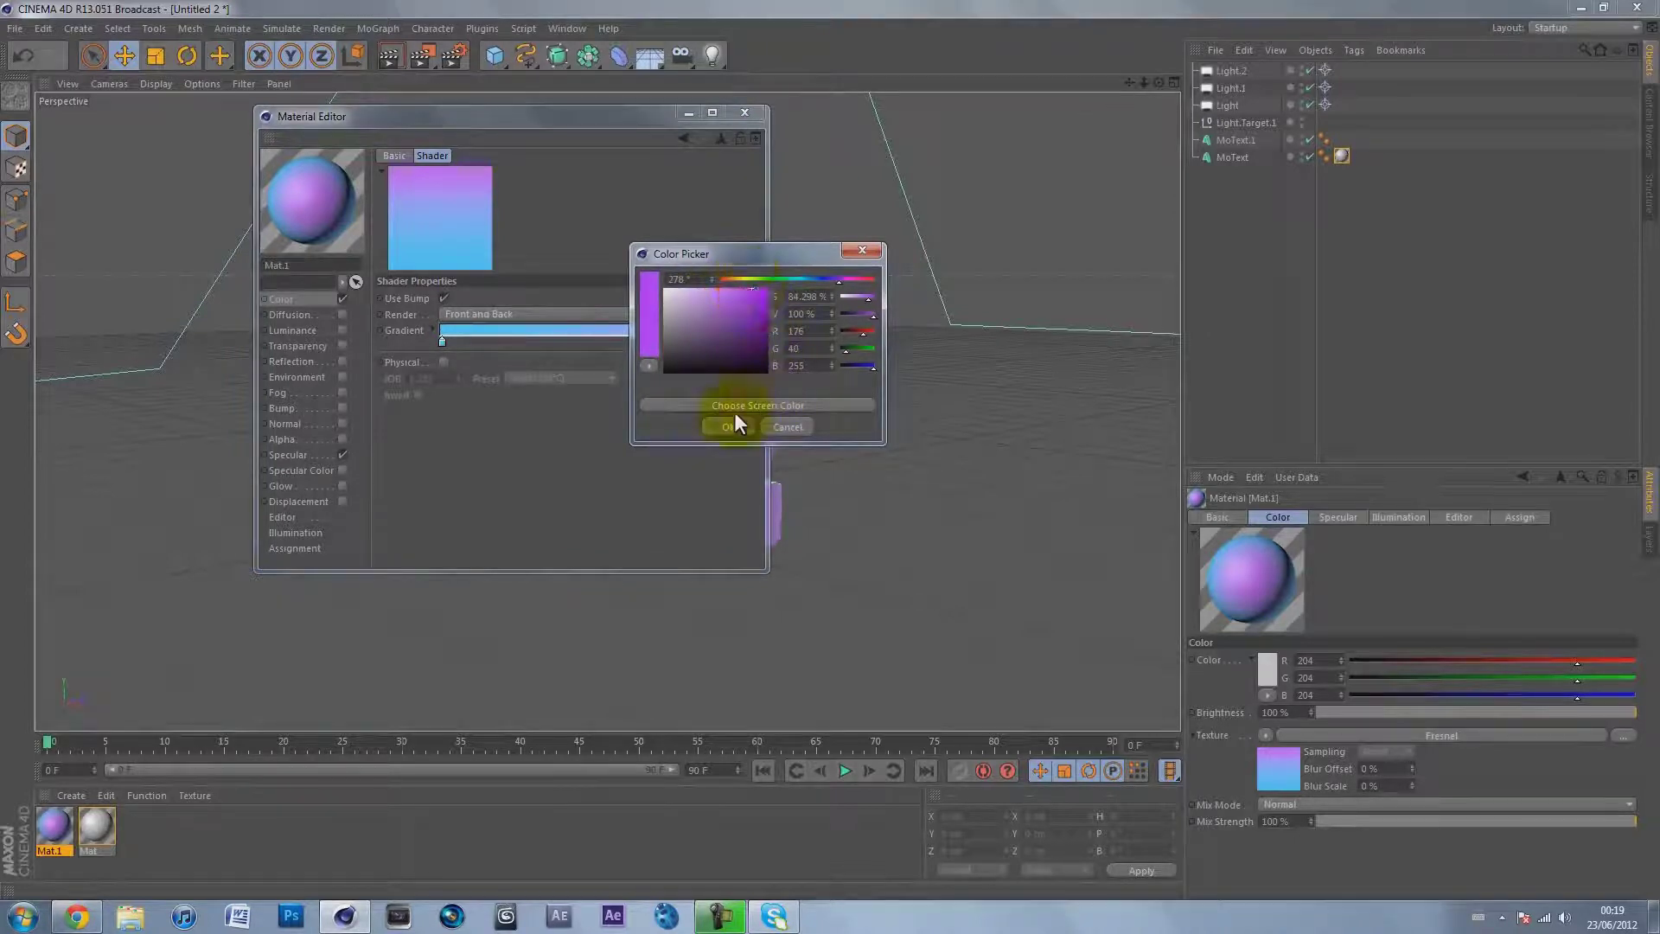
left_click(614, 417)
Enable Mat.1's reflection with a Fresnel shader at 35% brightness and 35% mix strength.
left_click(298, 361)
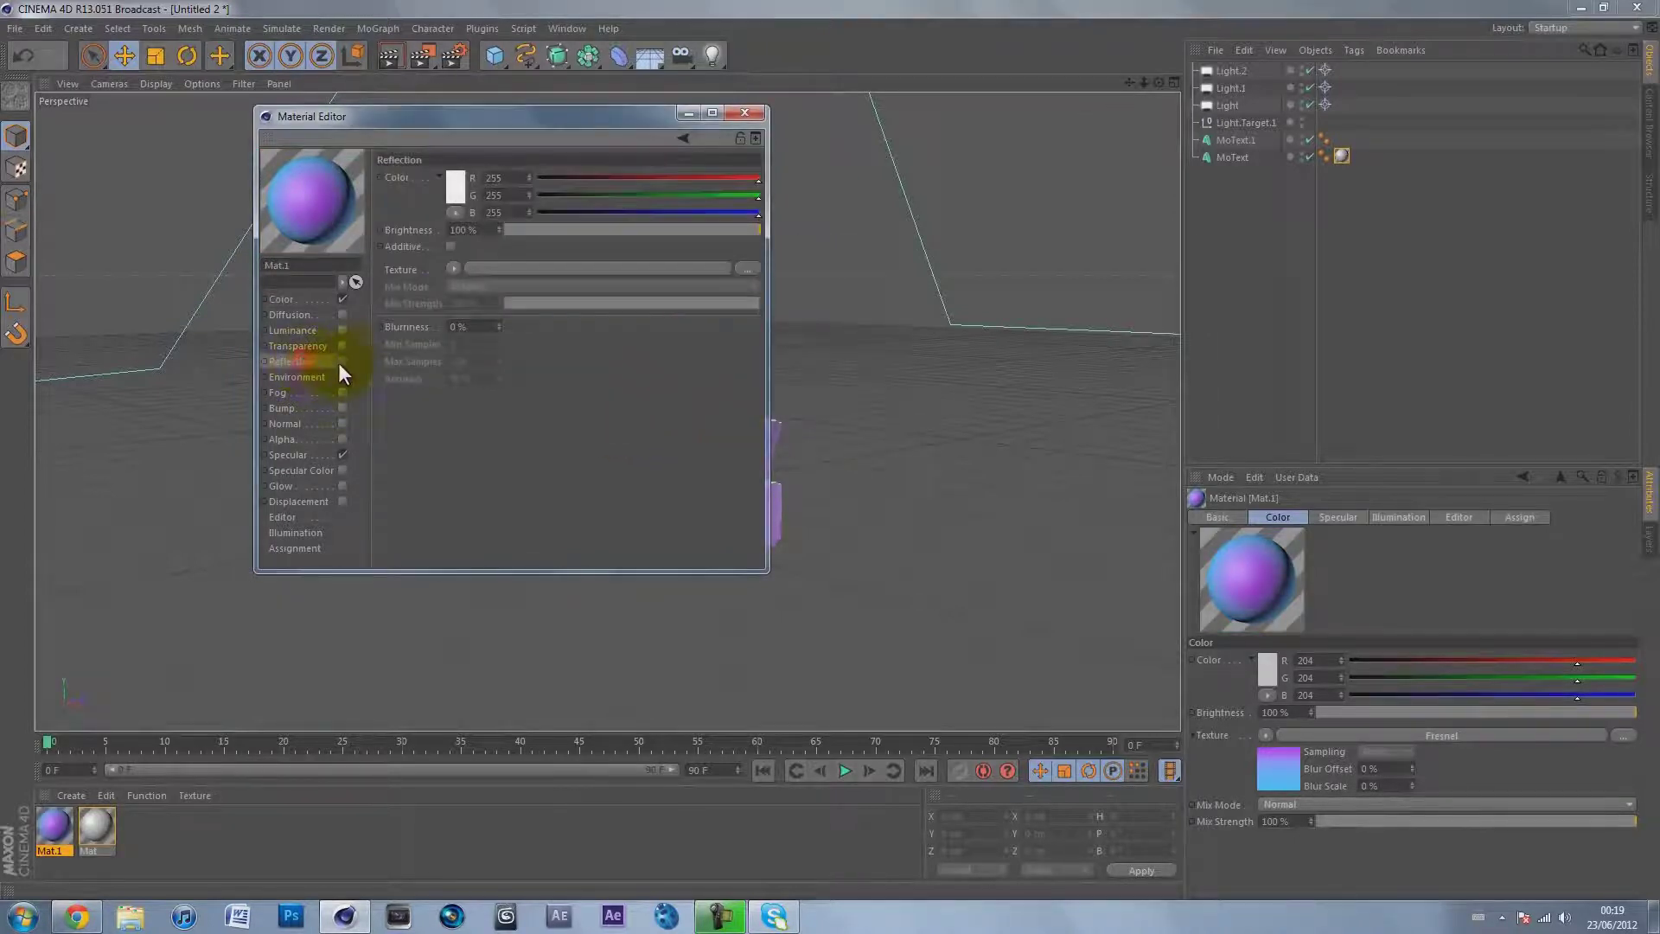
left_click(343, 361)
left_click(453, 269)
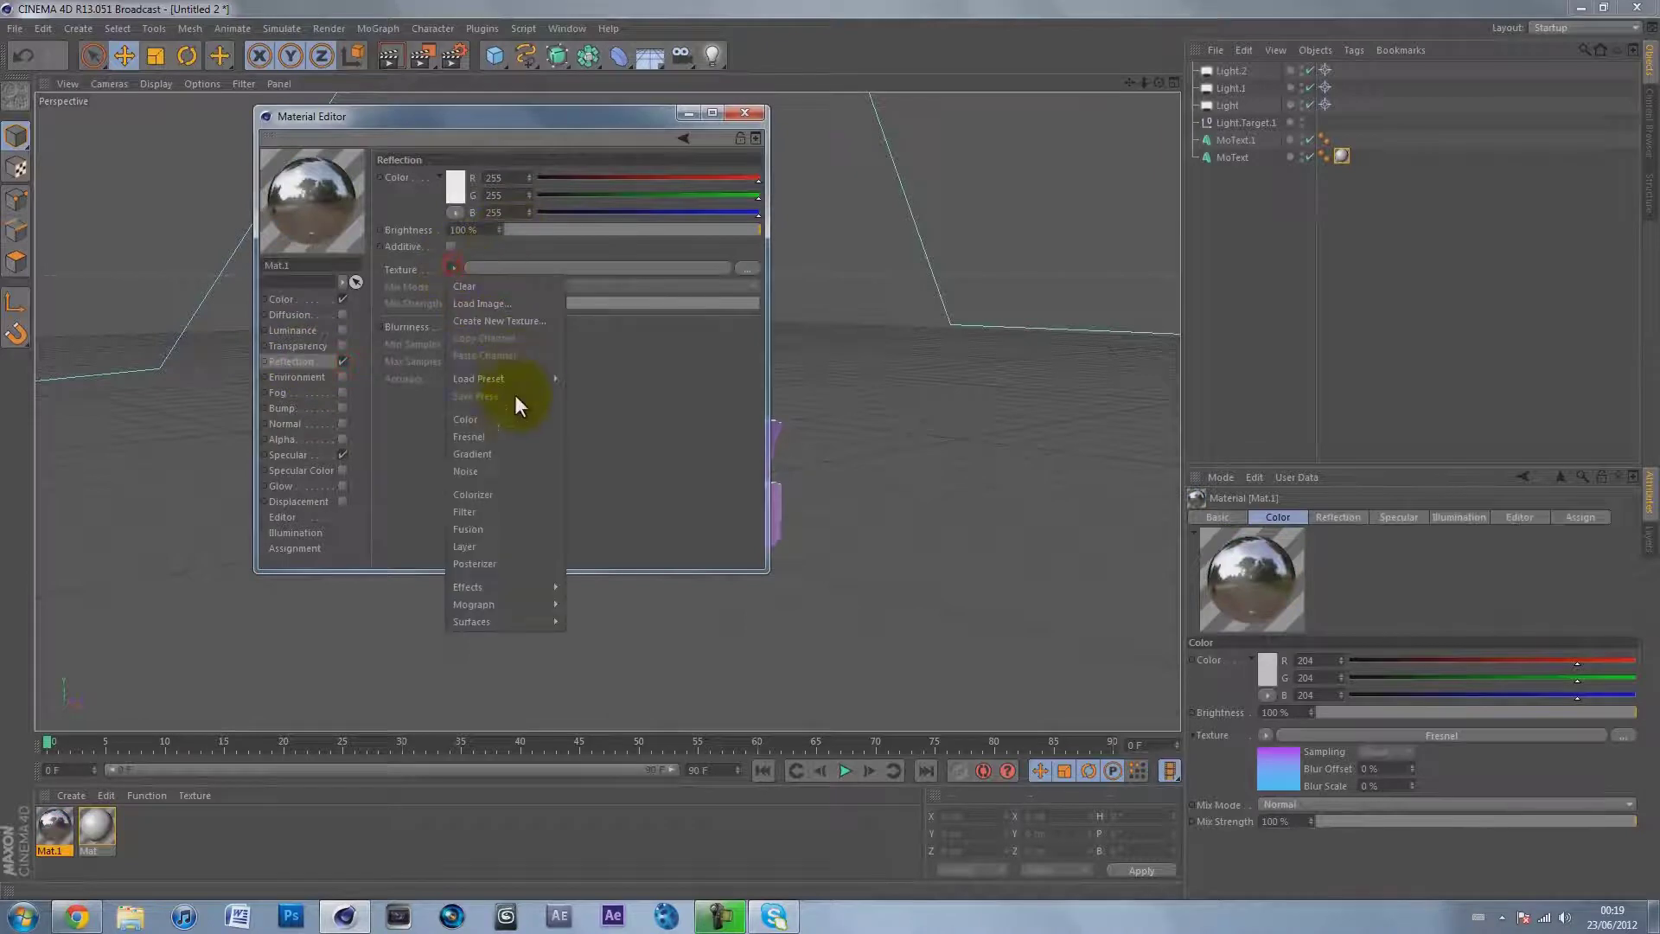
left_click(490, 437)
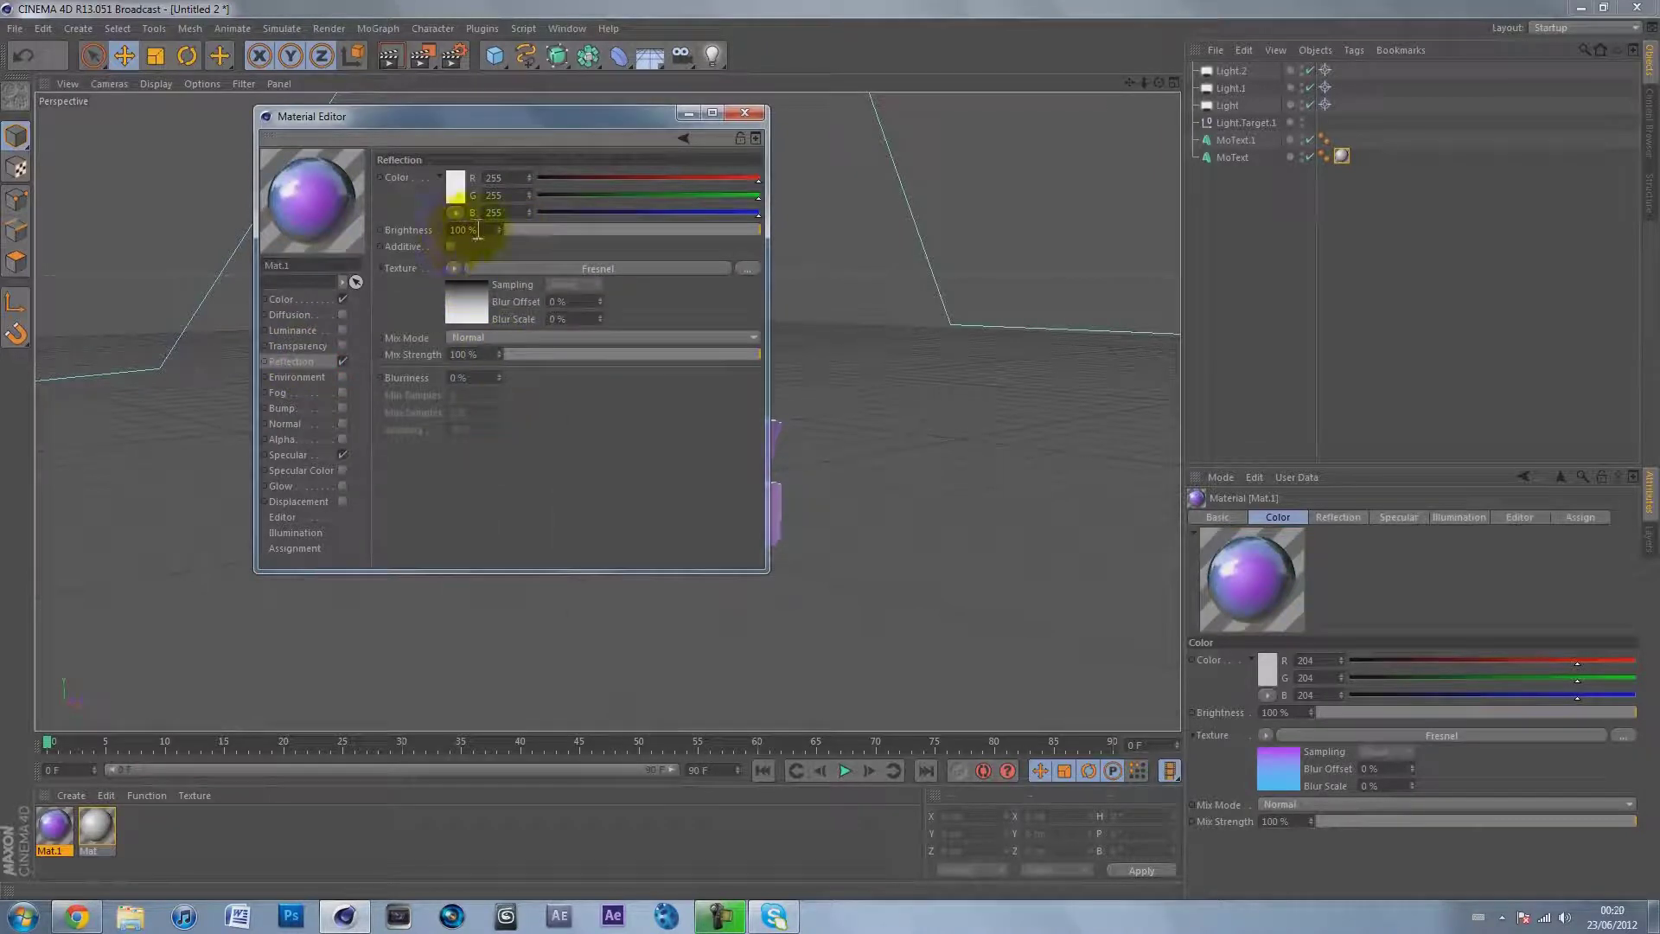
double_click(477, 229)
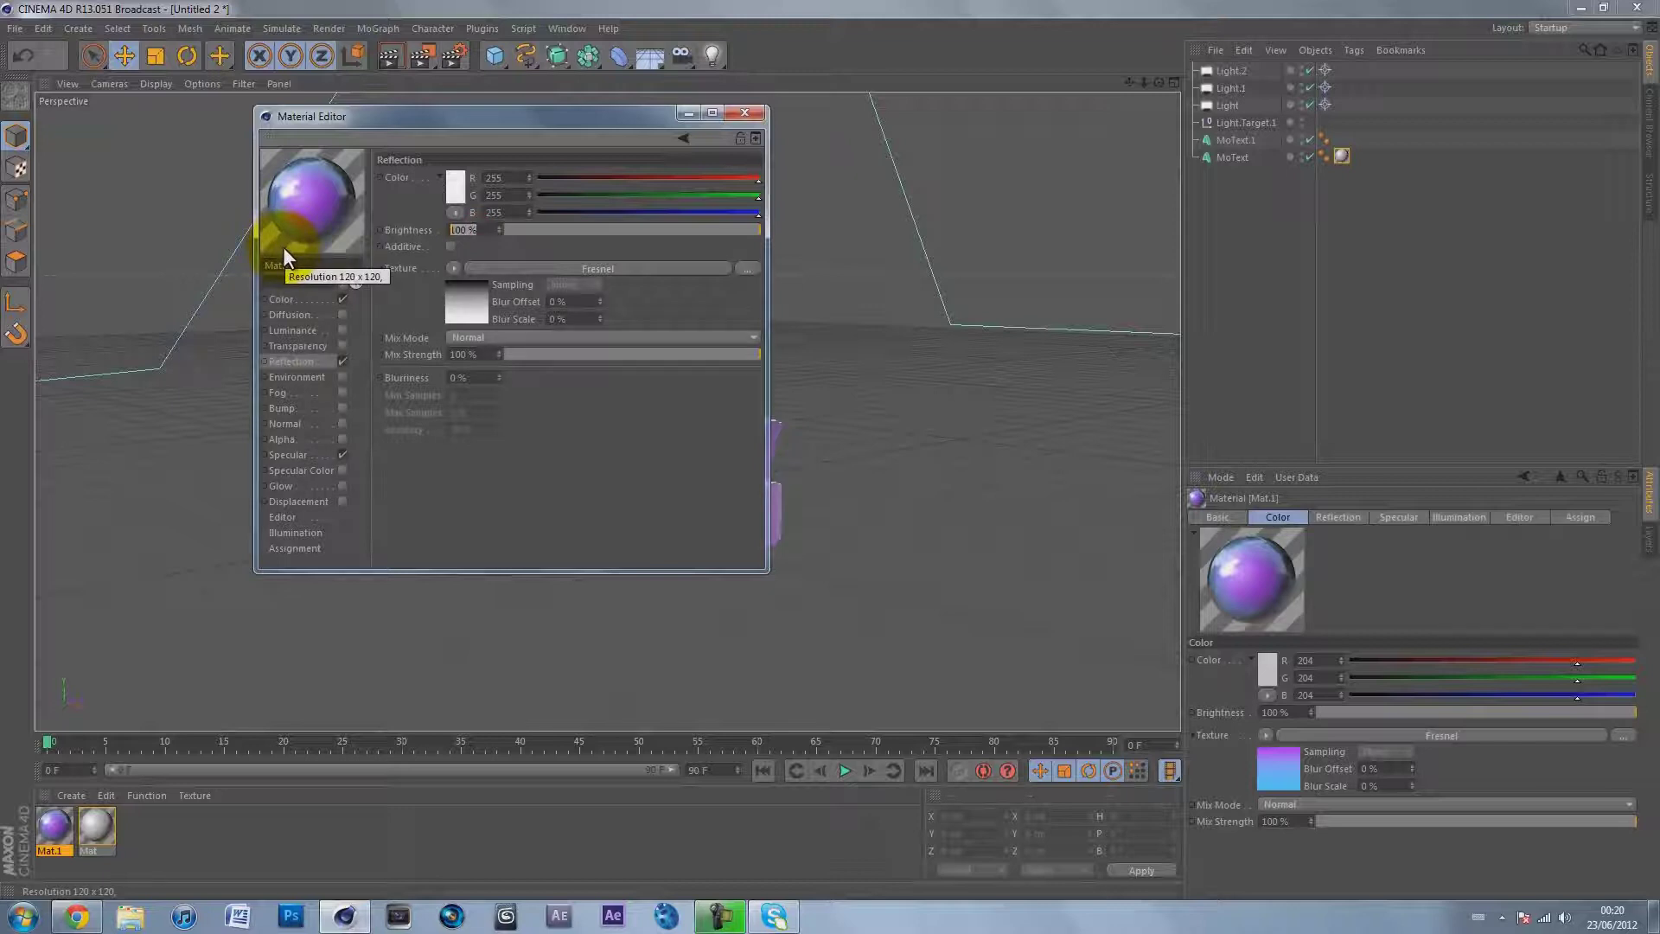
type("35")
left_click(486, 358)
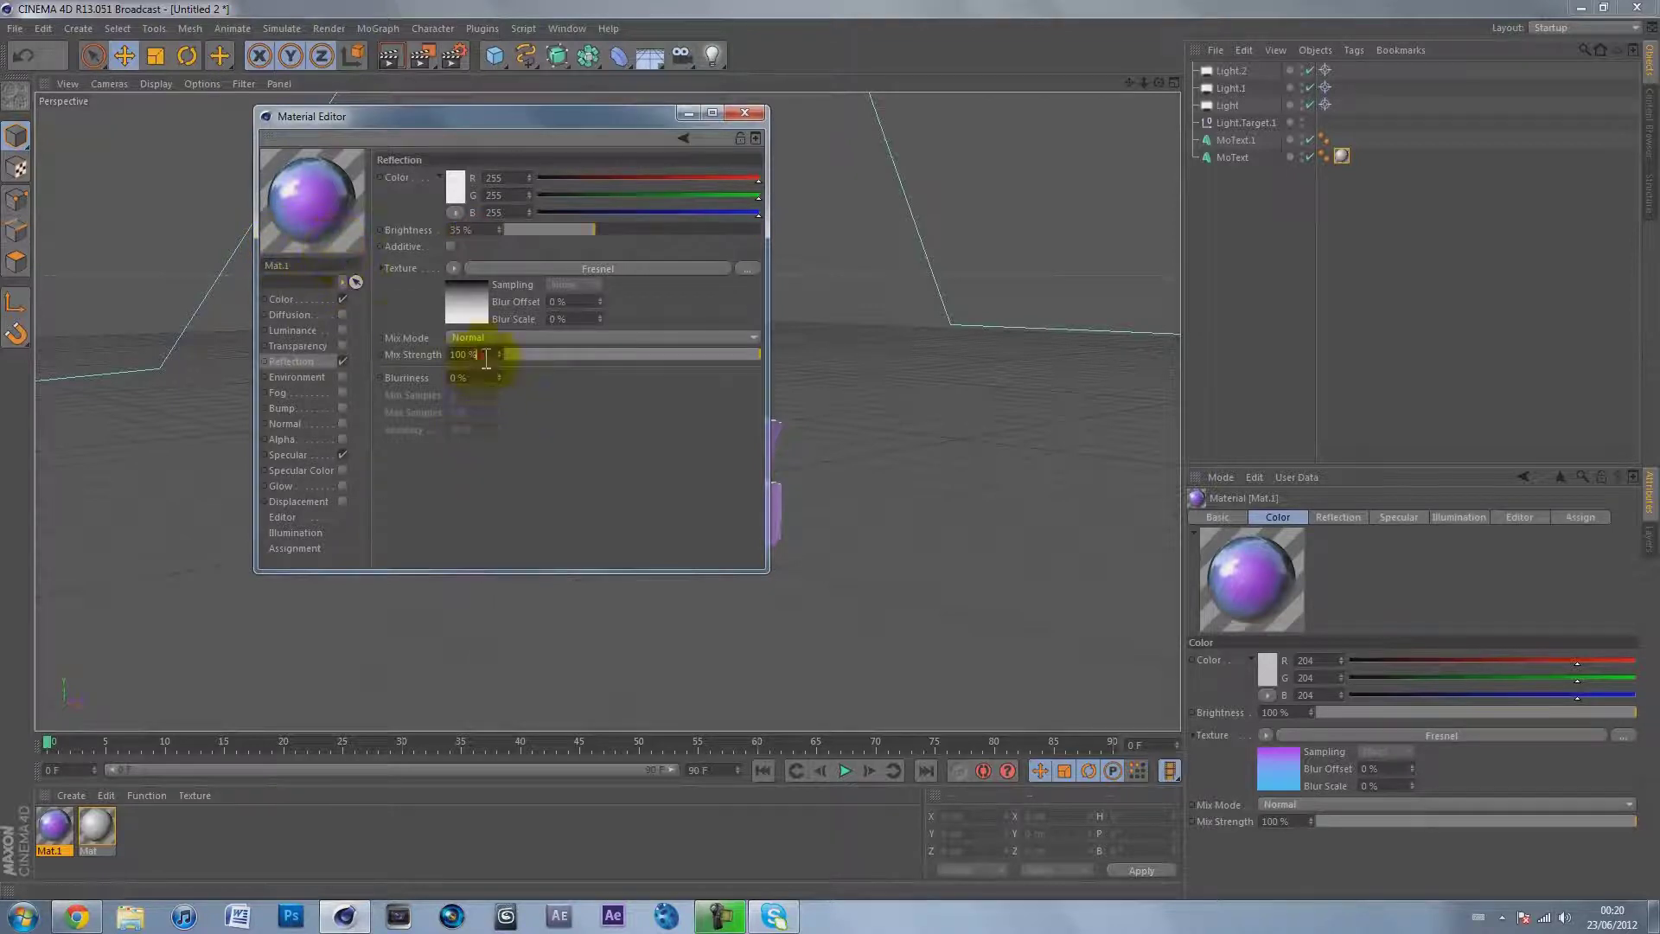
type("35")
left_click(566, 480)
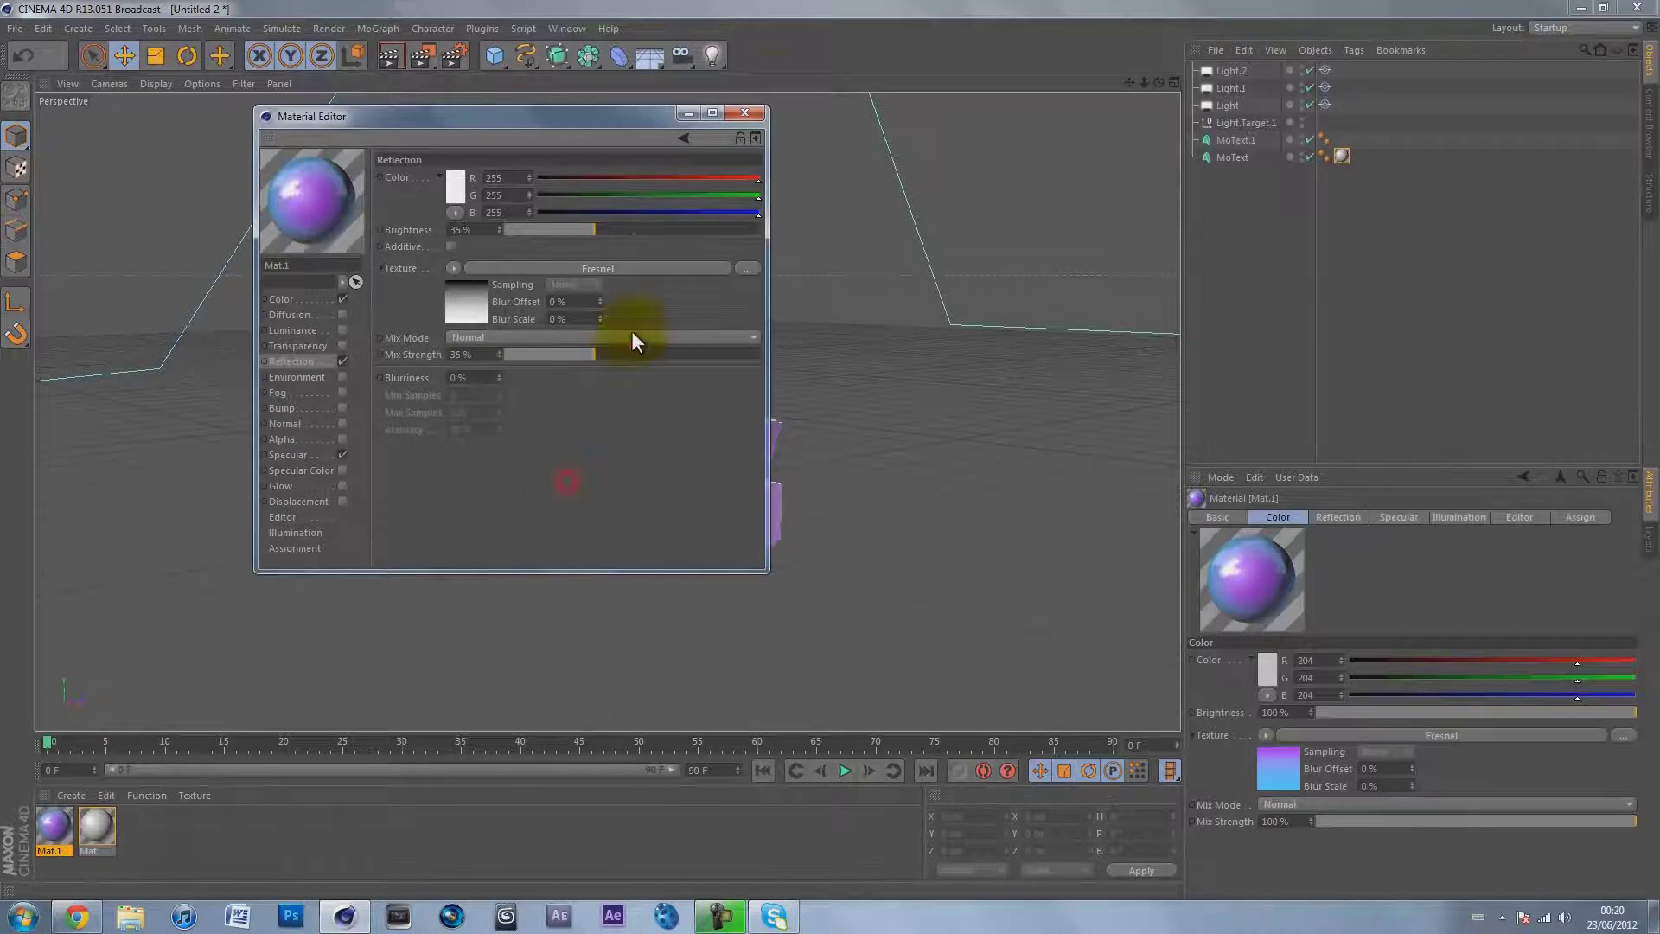
left_click(730, 116)
Apply Mat.1 to MoText.1 and browse the render post effects without adding any.
left_click_drag(56, 826, 749, 451)
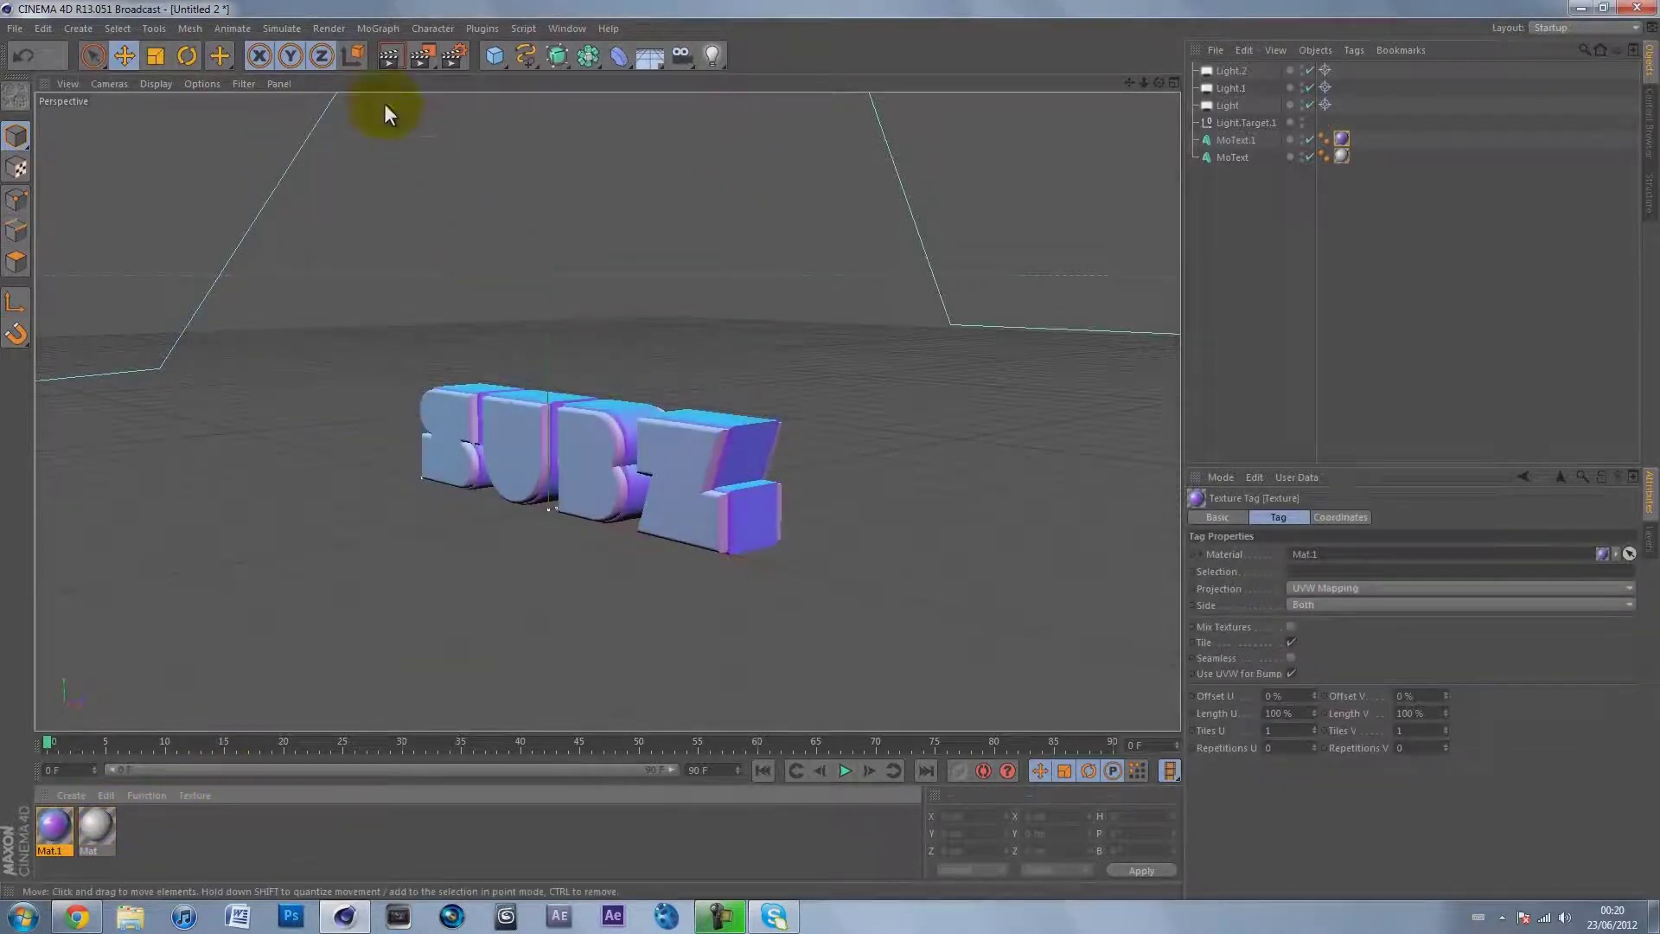
left_click_drag(1175, 81, 831, 450)
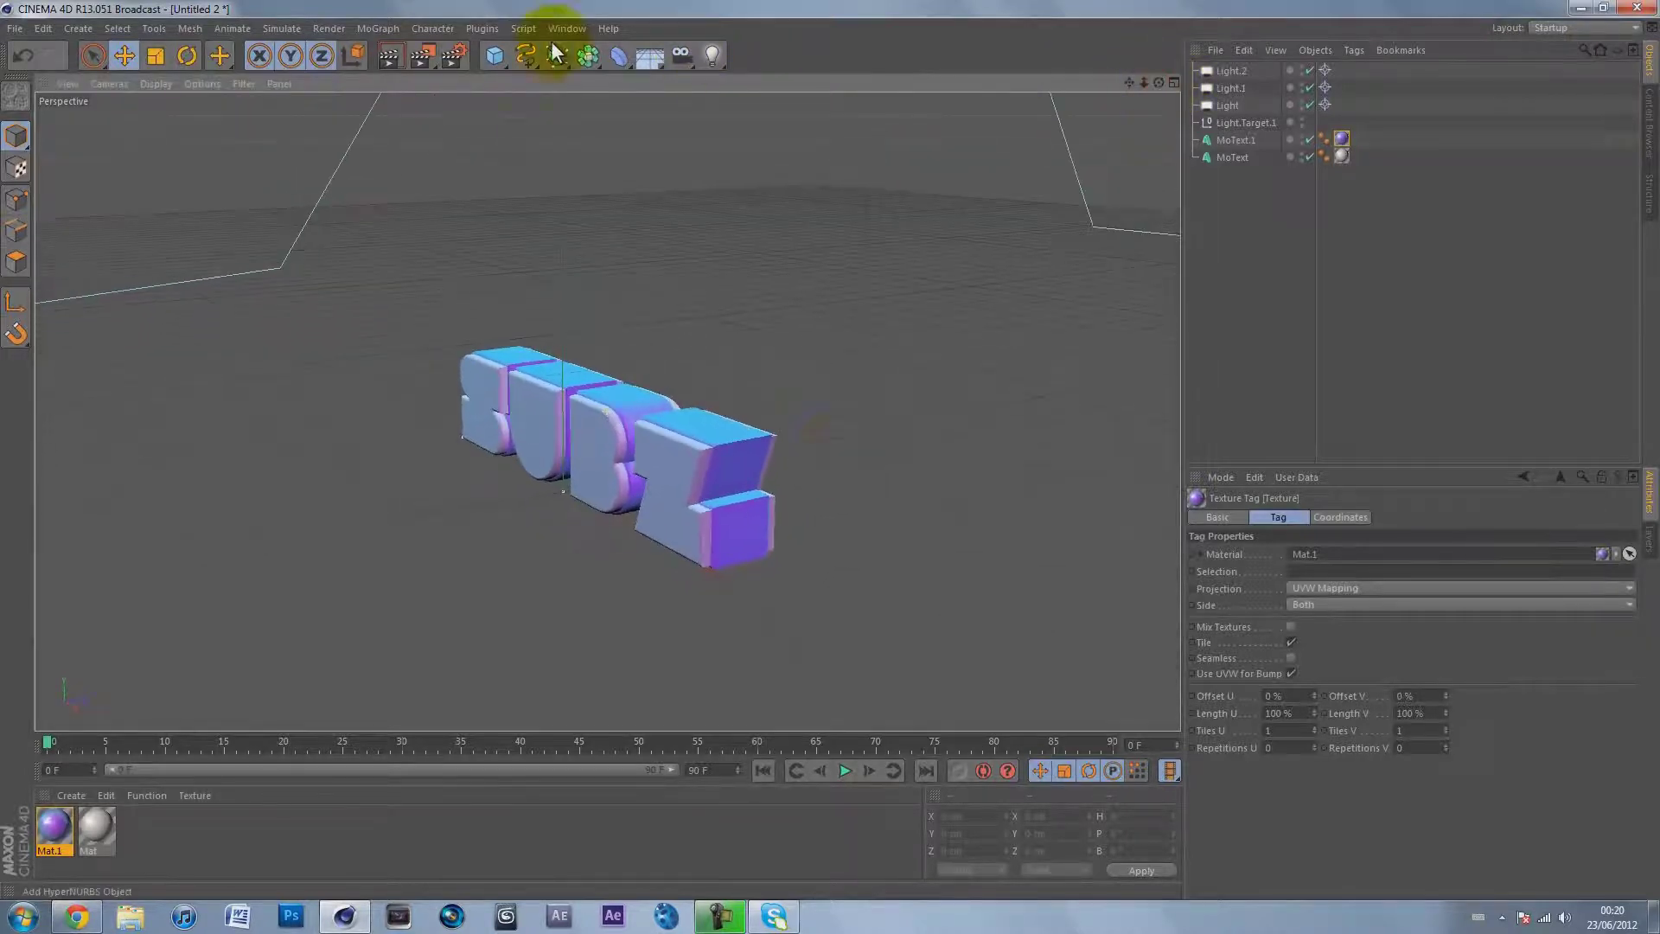
left_click(452, 56)
left_click(168, 178)
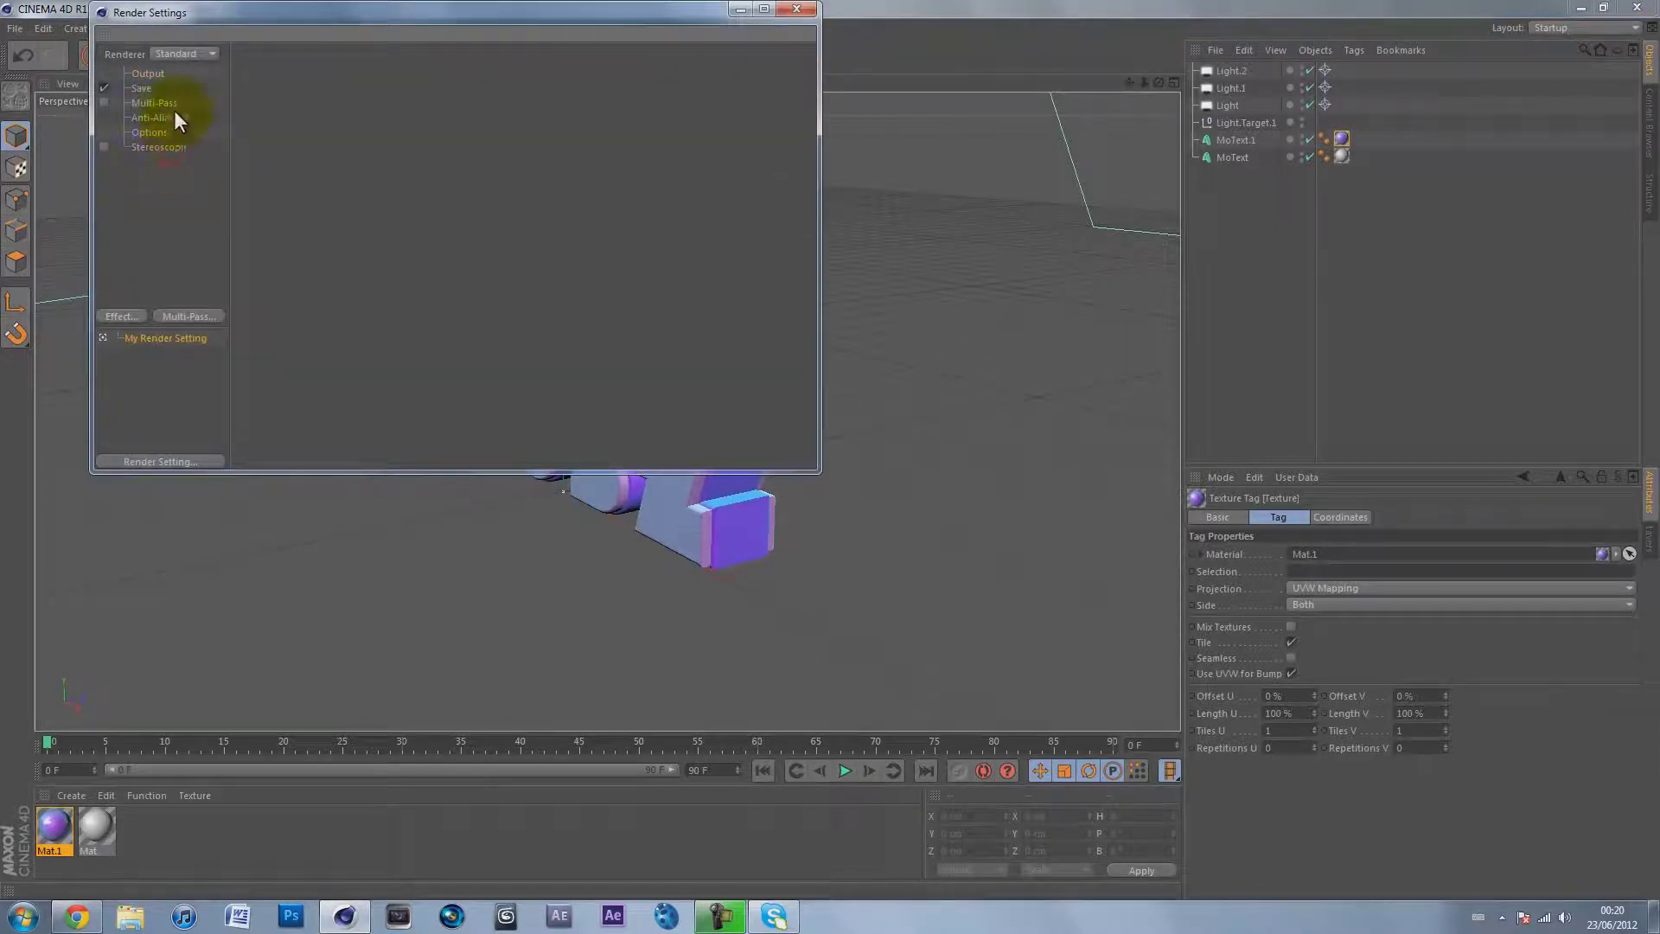
left_click(121, 316)
left_click(128, 317)
Set render anti-aliasing quality to Best and choose a different anti-aliasing filter.
left_click(169, 118)
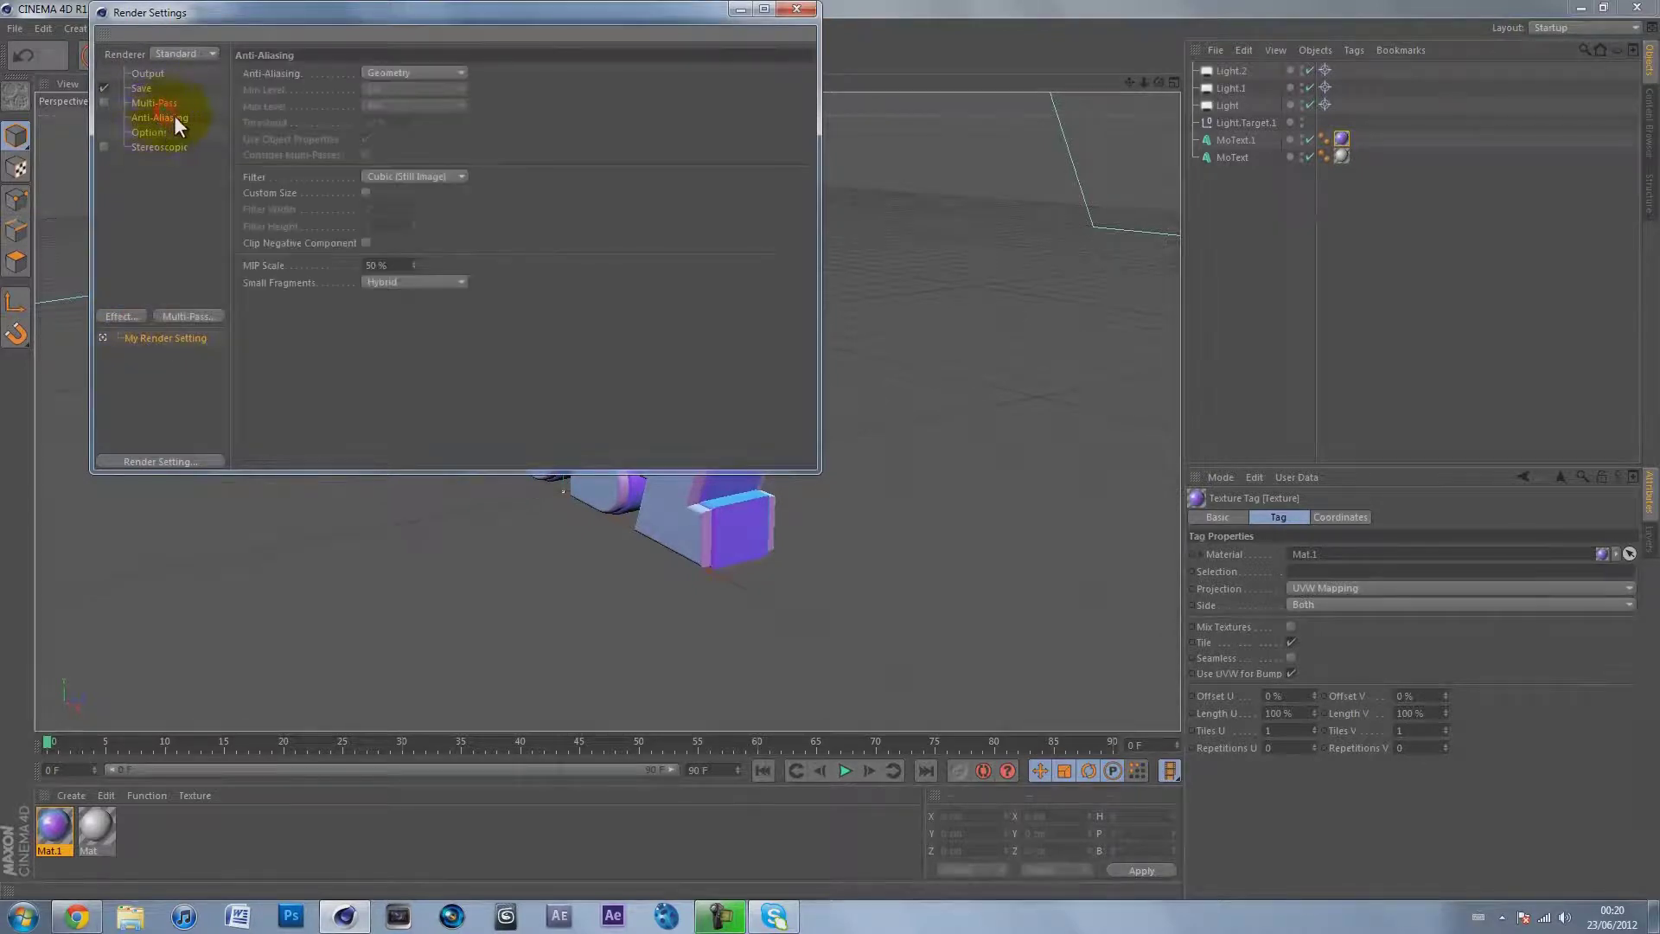
left_click(400, 70)
left_click(394, 142)
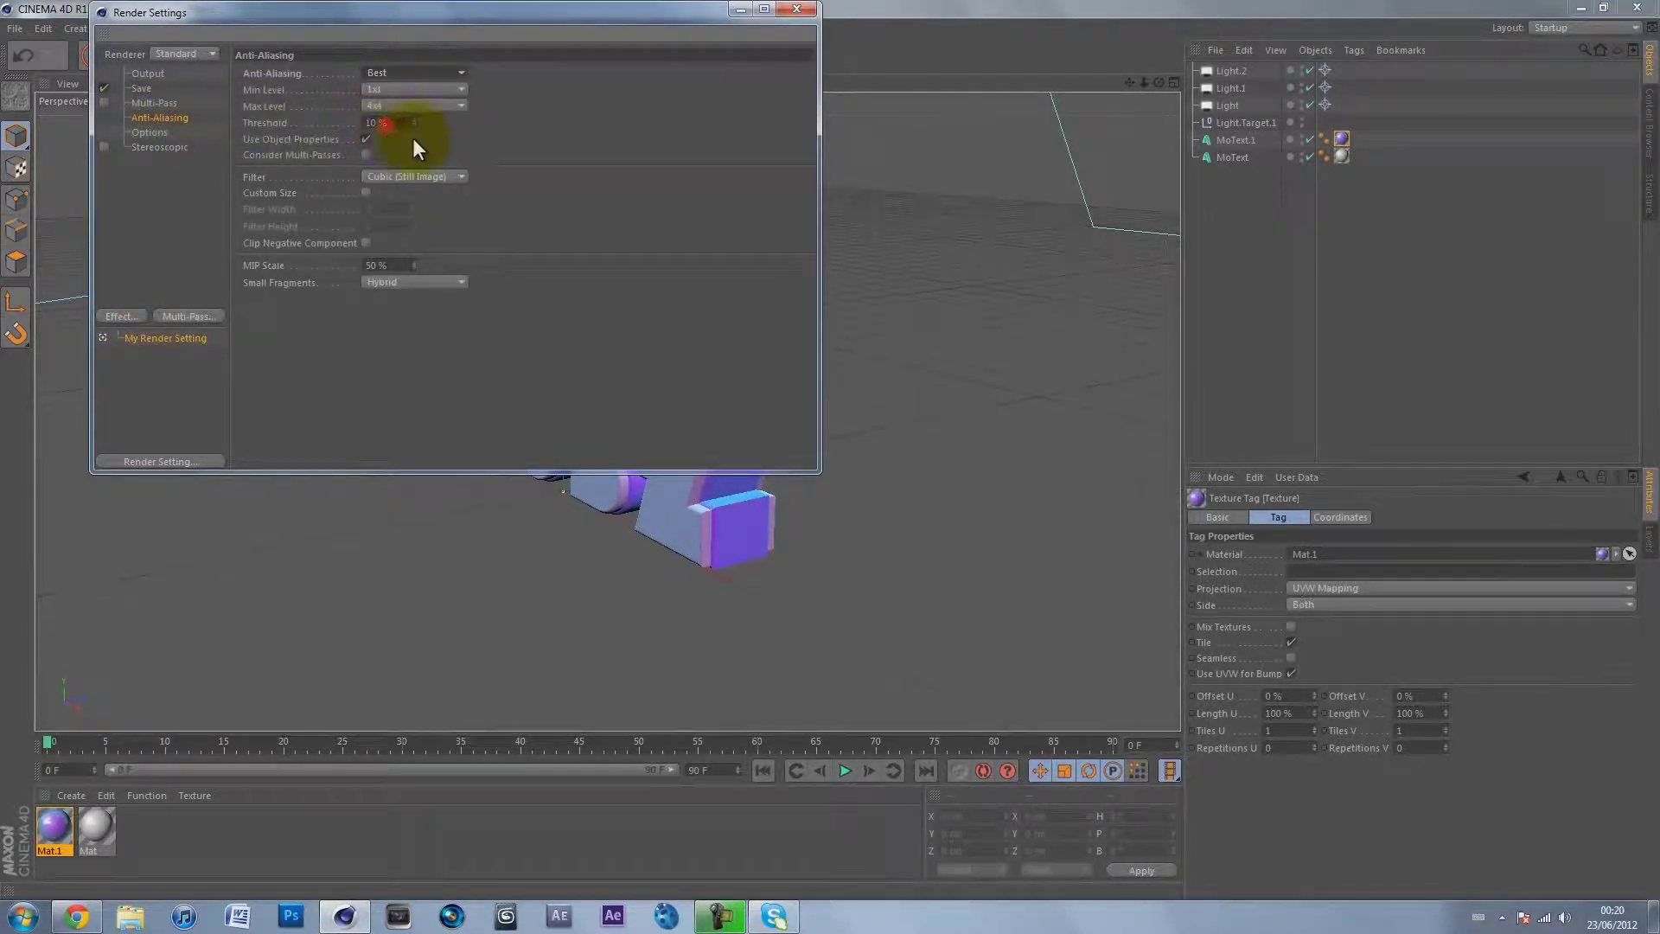
left_click(398, 177)
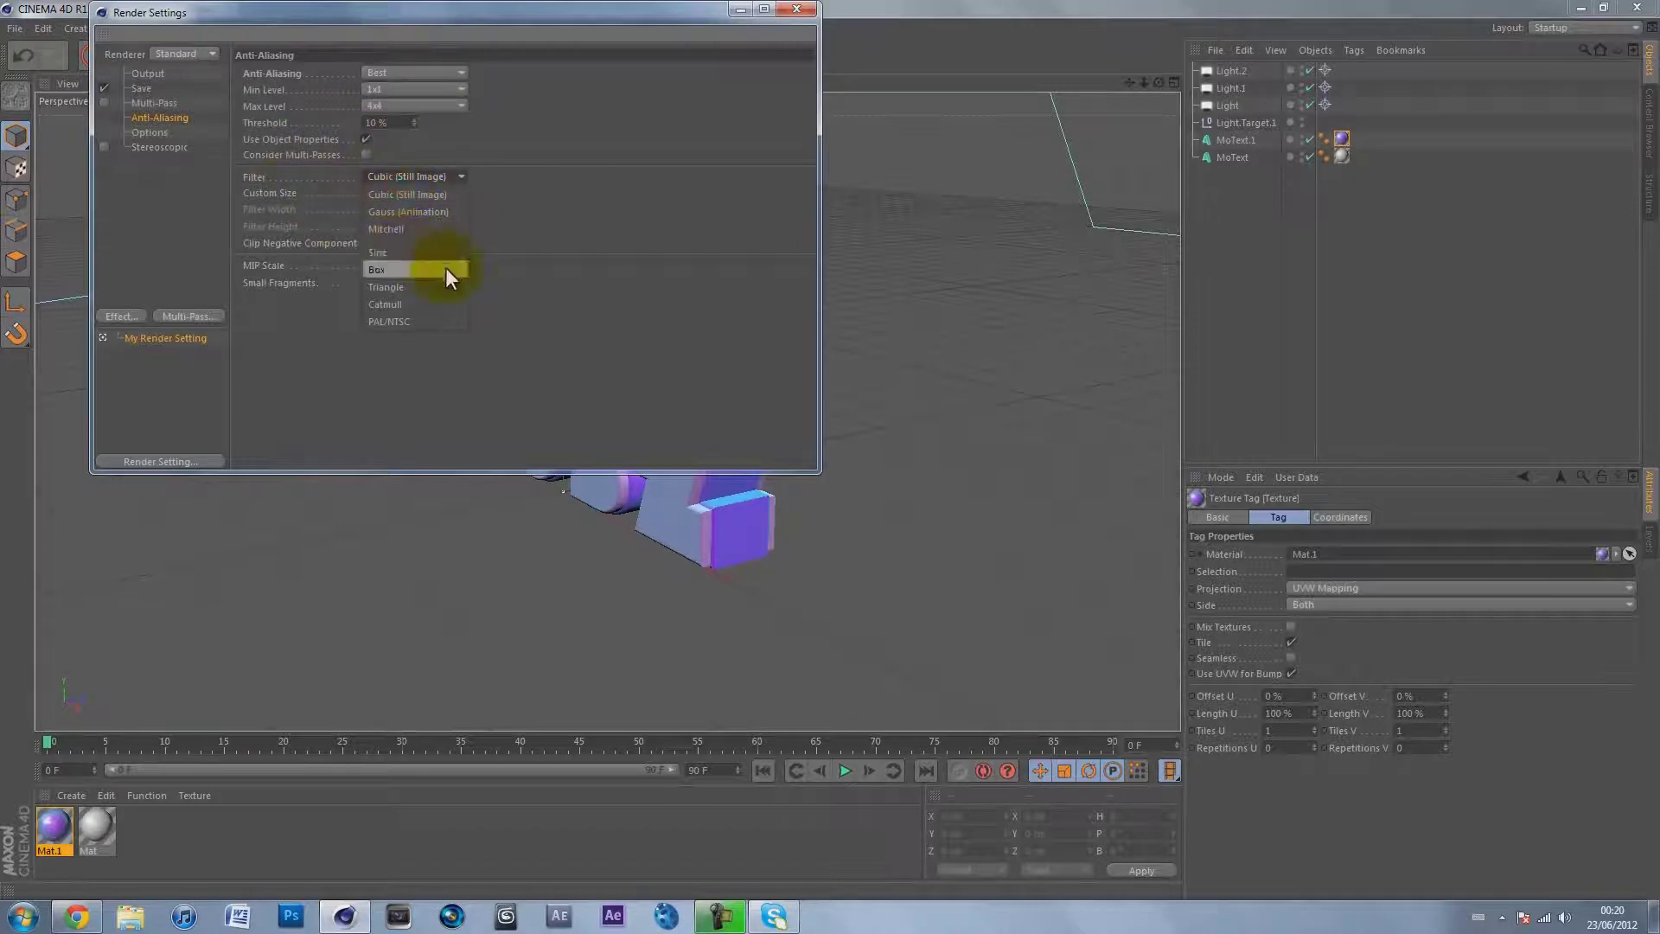
left_click(397, 227)
left_click(796, 9)
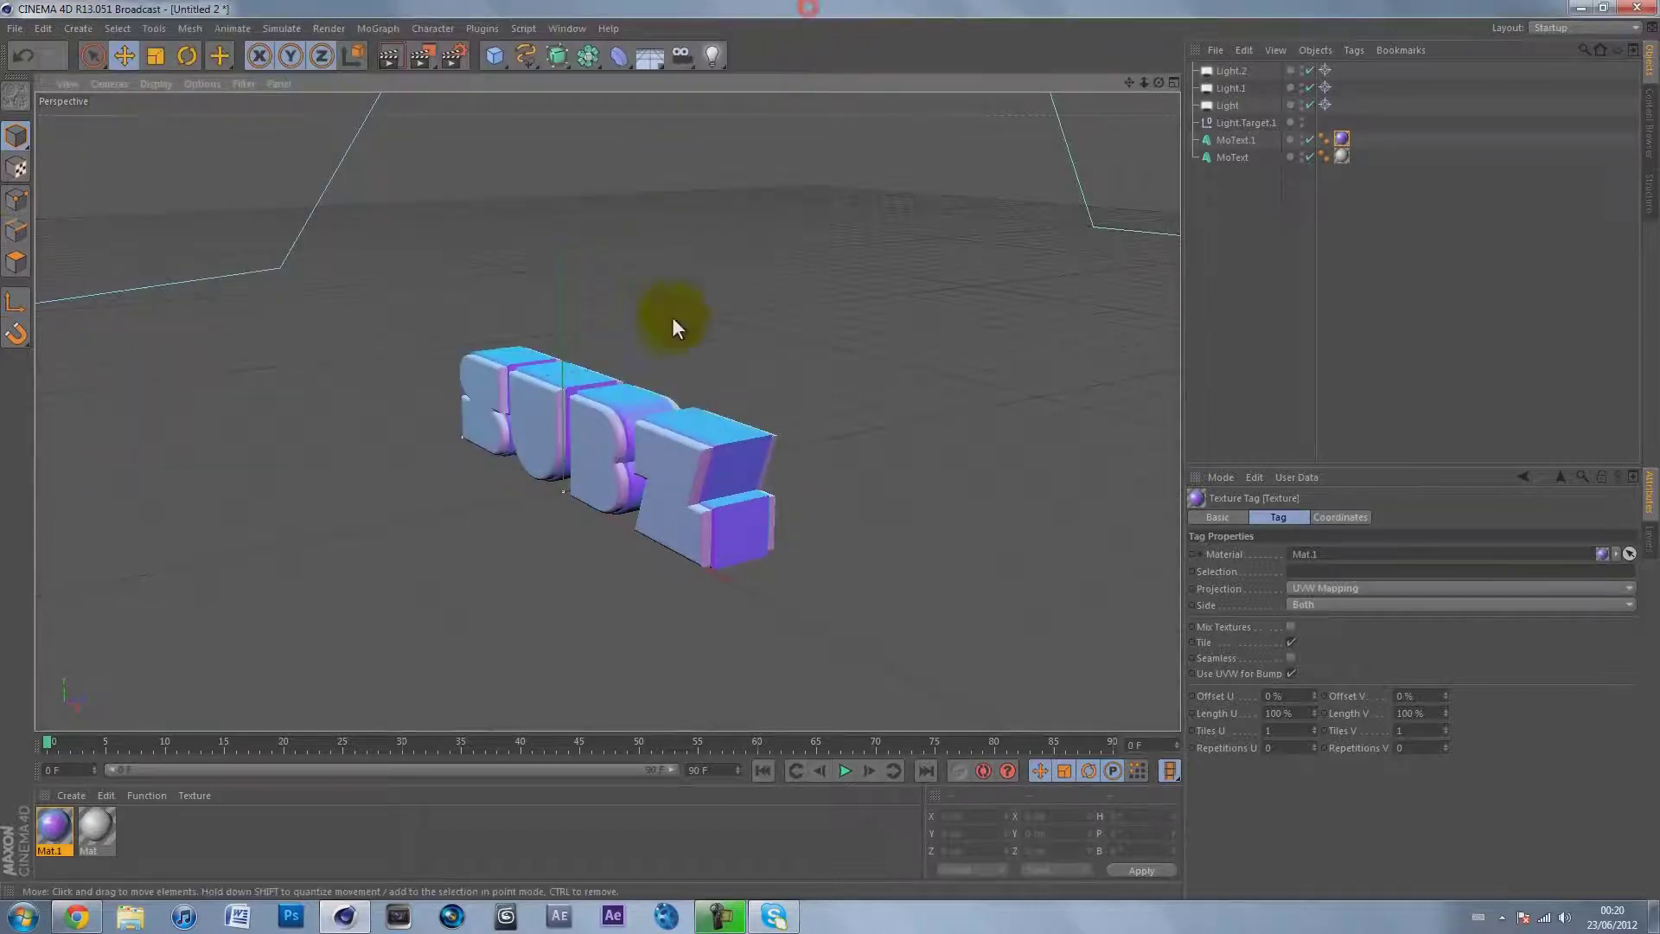
left_click_drag(1158, 82, 828, 448)
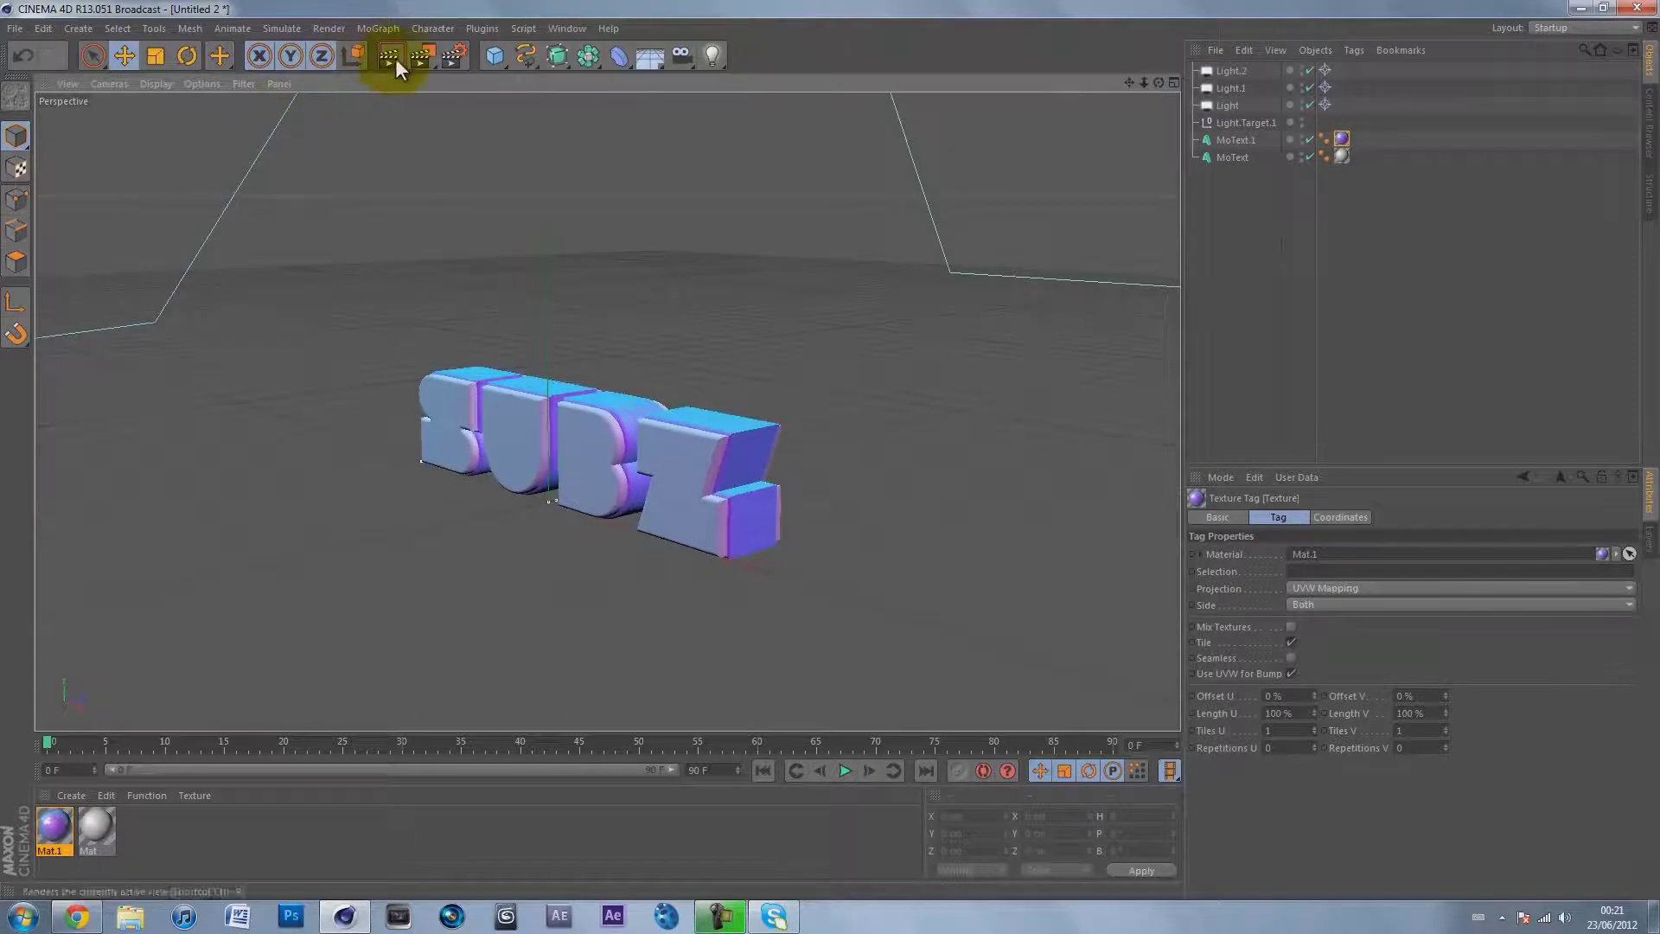
left_click_drag(1143, 81, 829, 448)
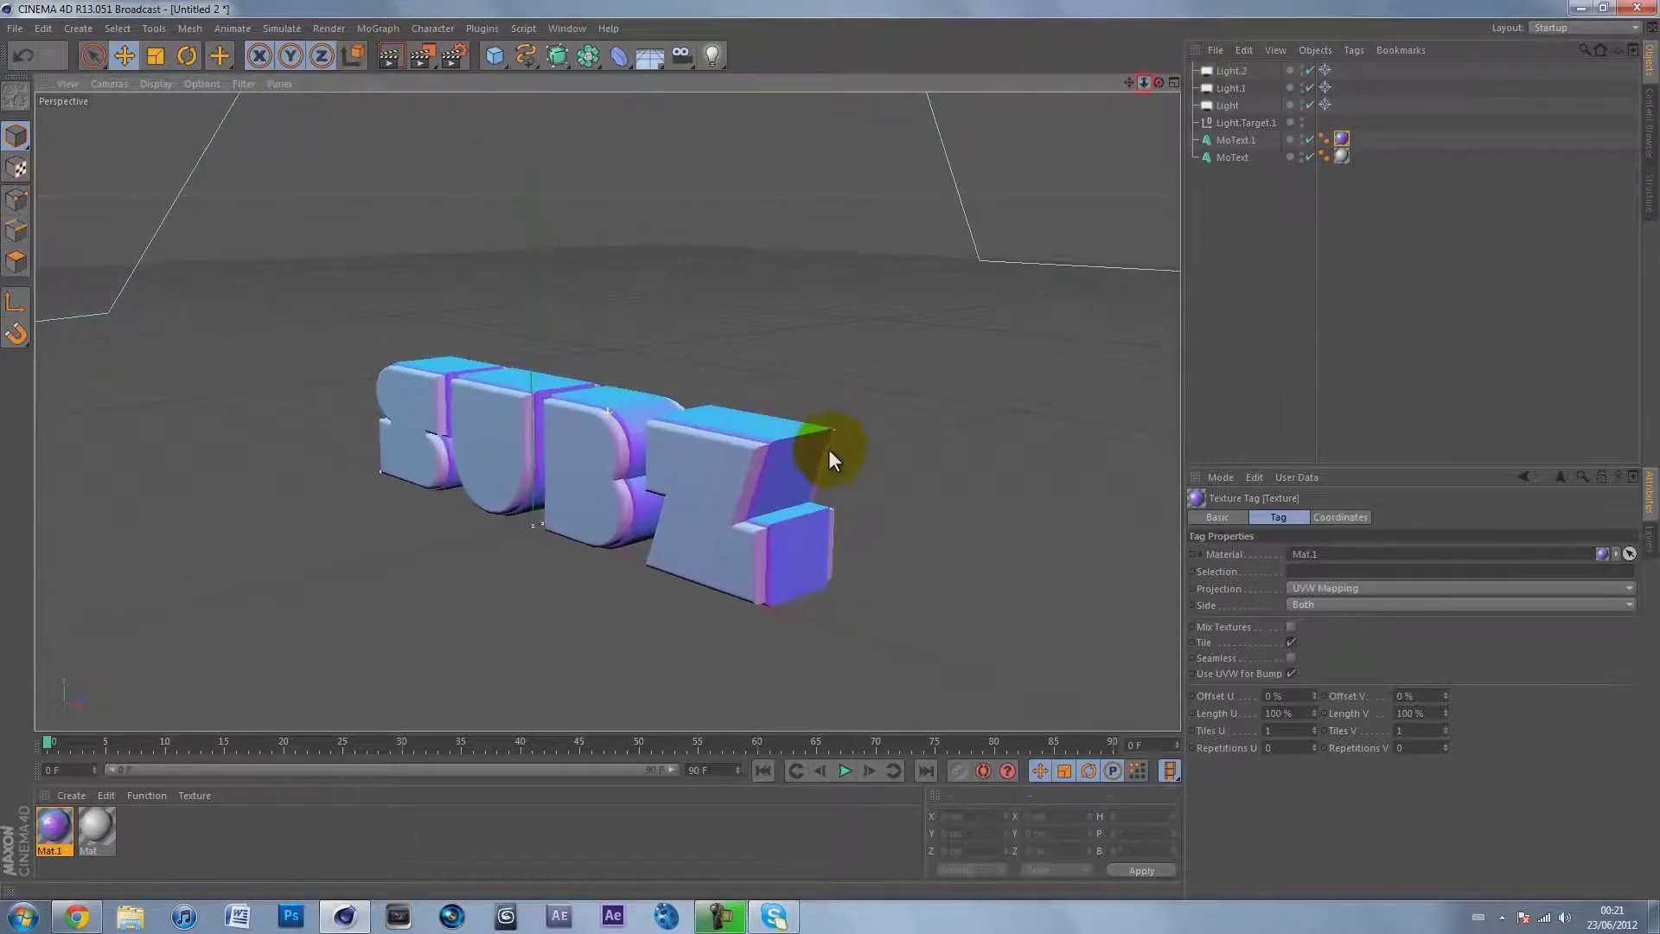
left_click(389, 57)
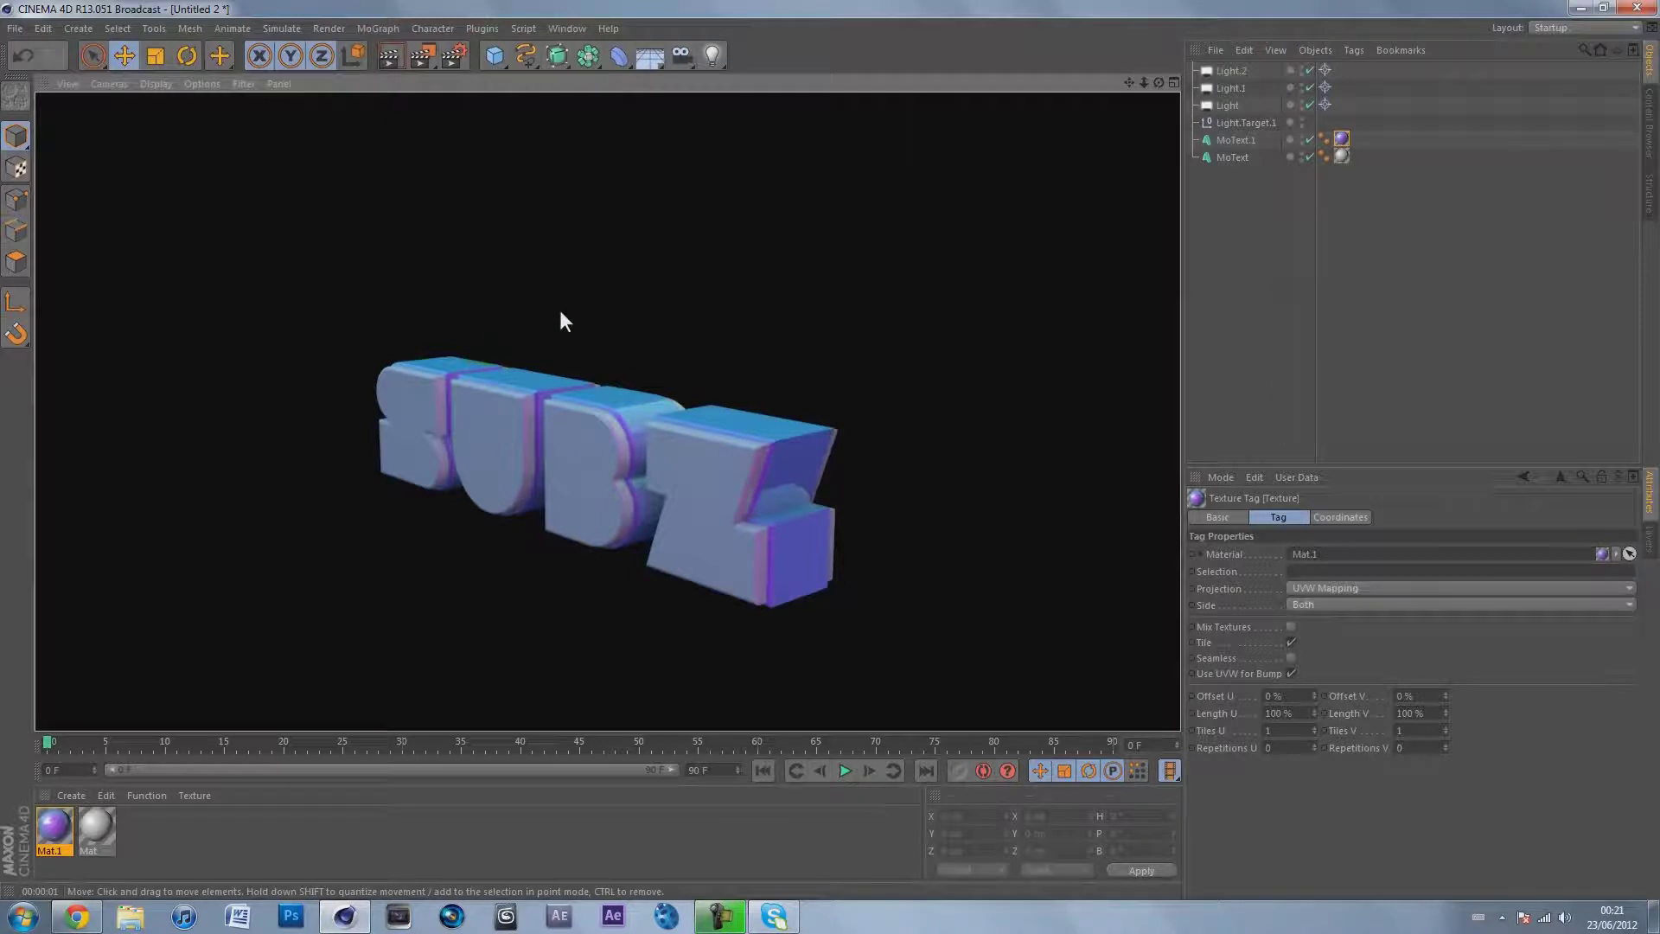
left_click(649, 312)
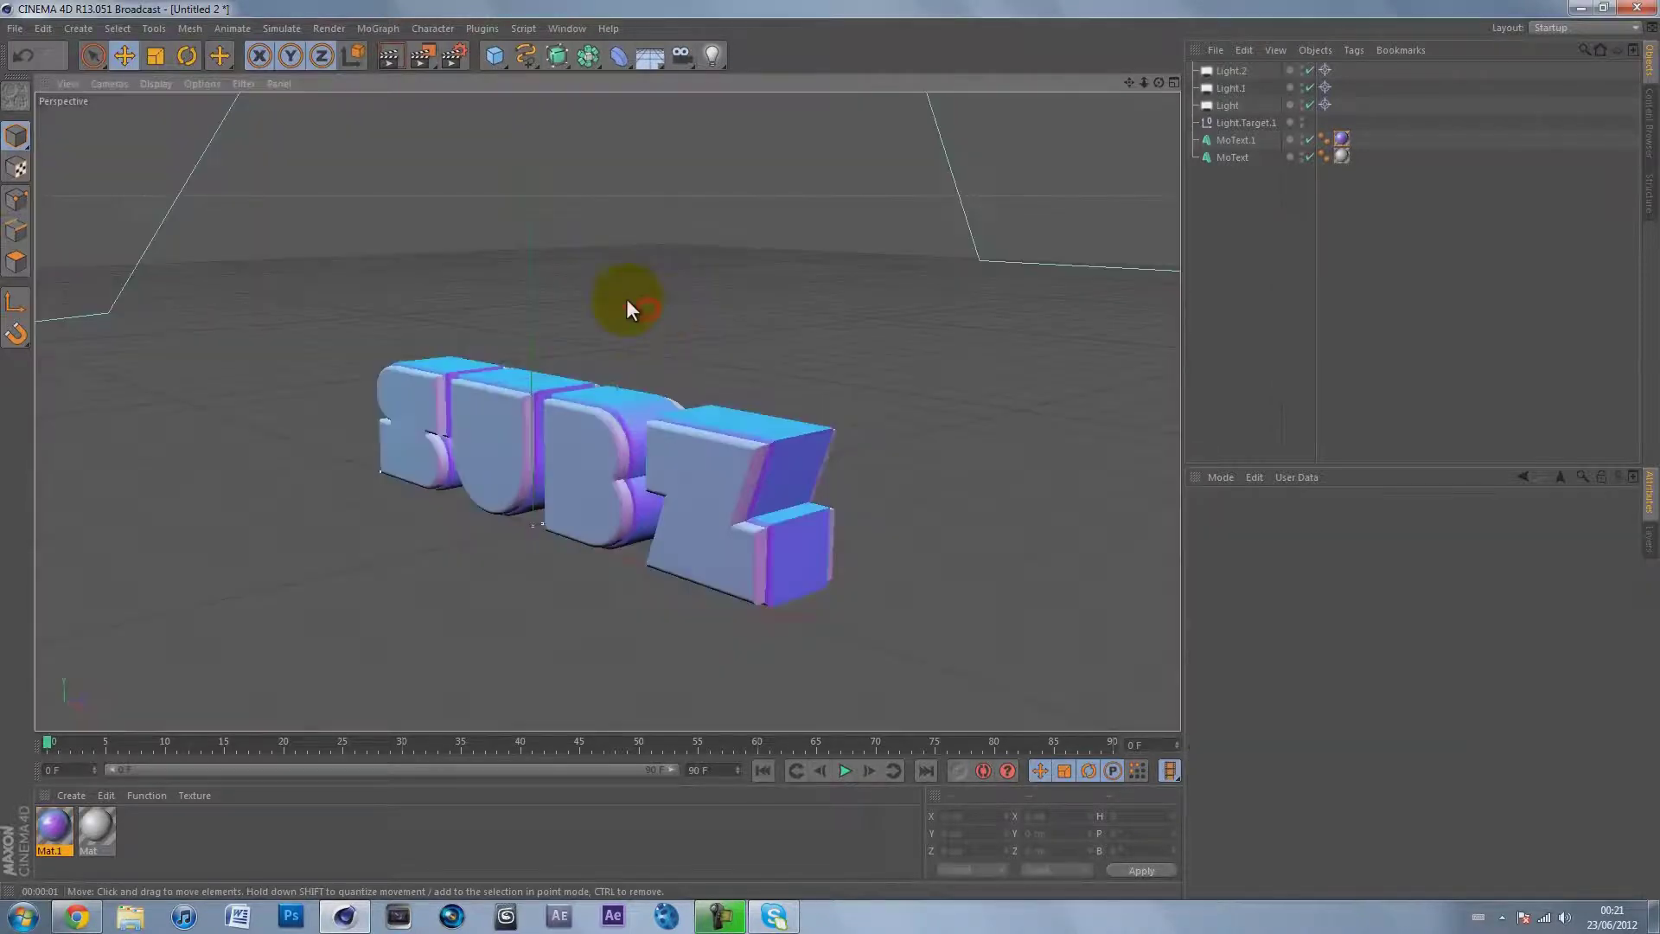
left_click(392, 55)
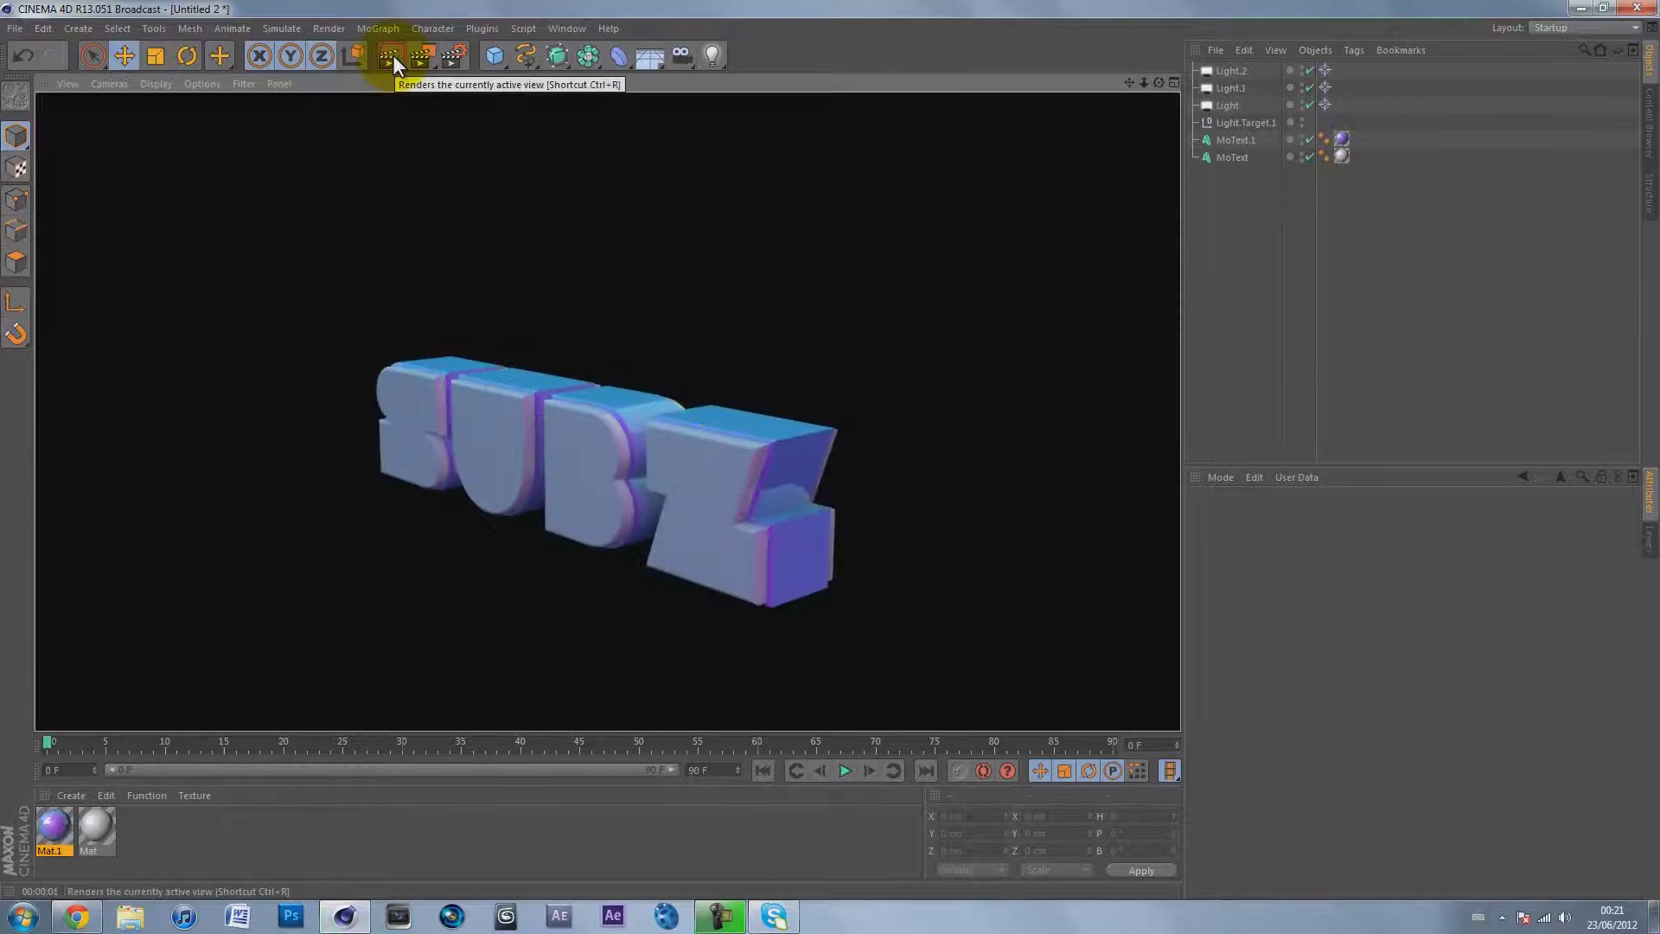
left_click(1089, 315)
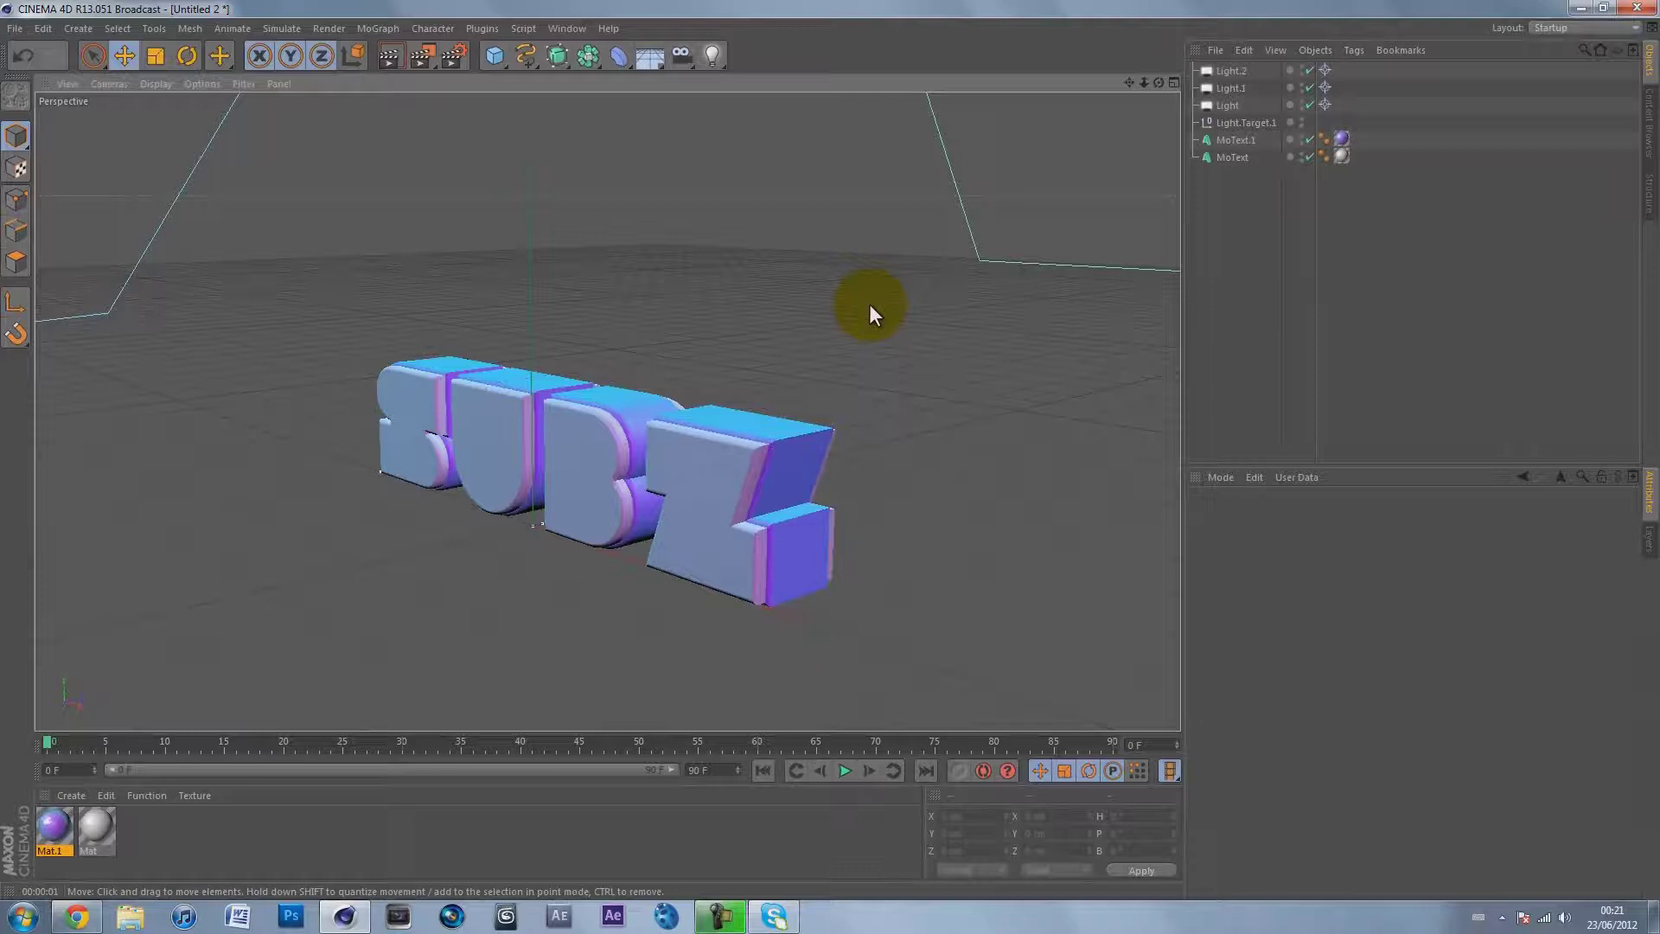
left_click_drag(1159, 82, 804, 424)
left_click(386, 55)
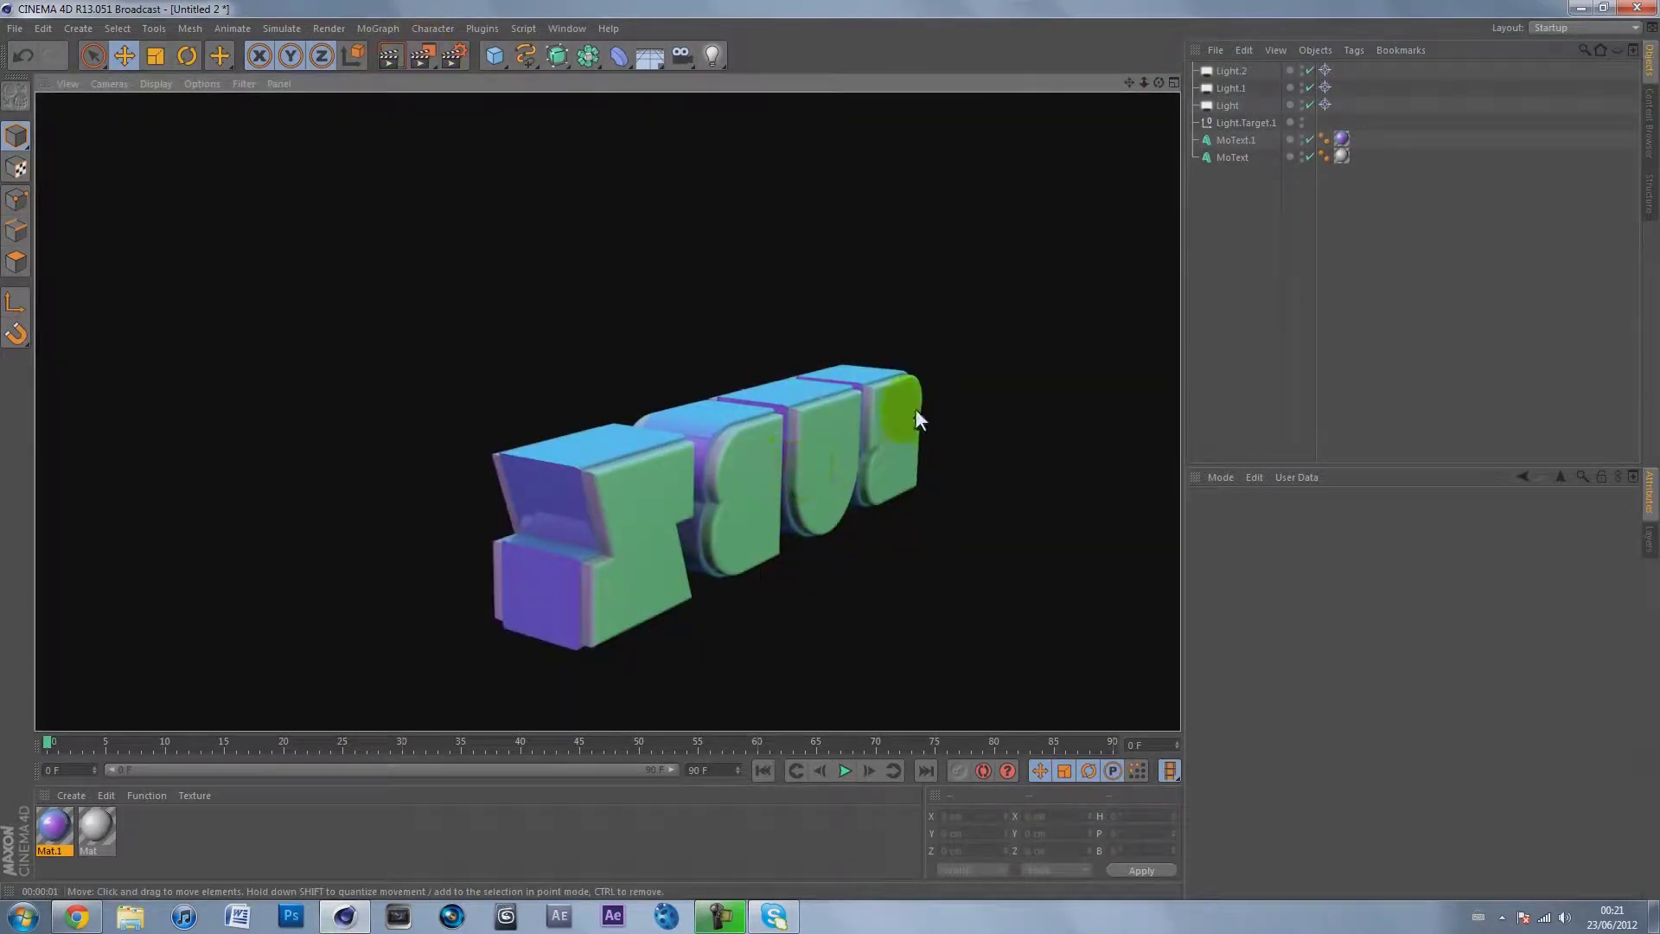
left_click(687, 533)
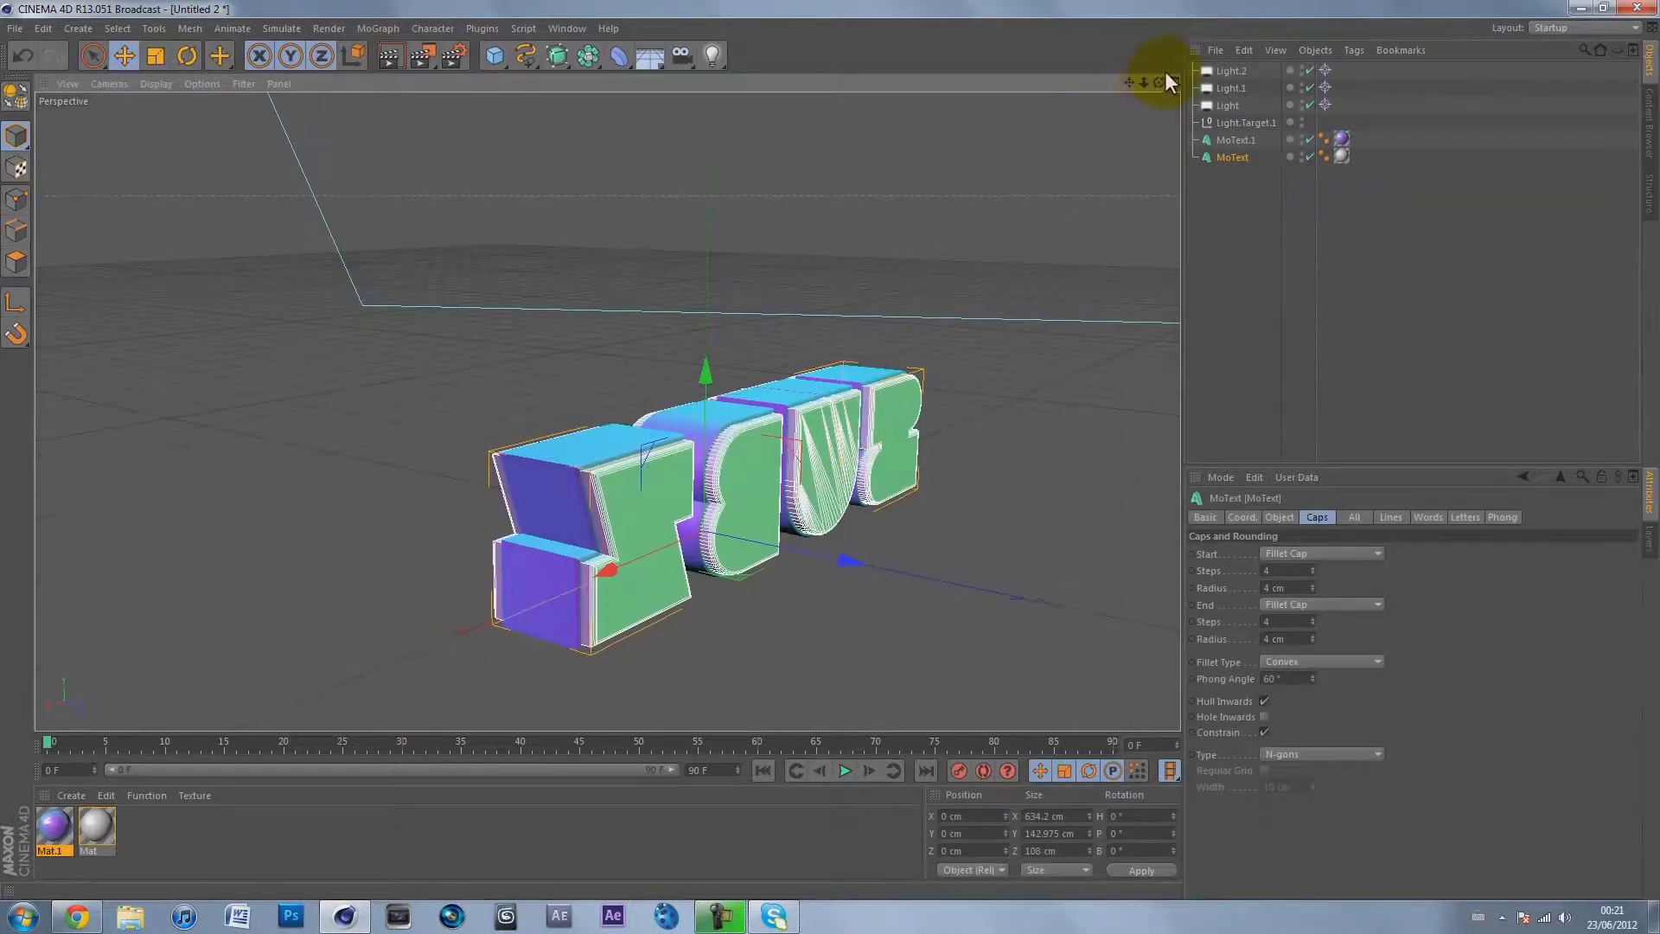
left_click_drag(1158, 82, 828, 449)
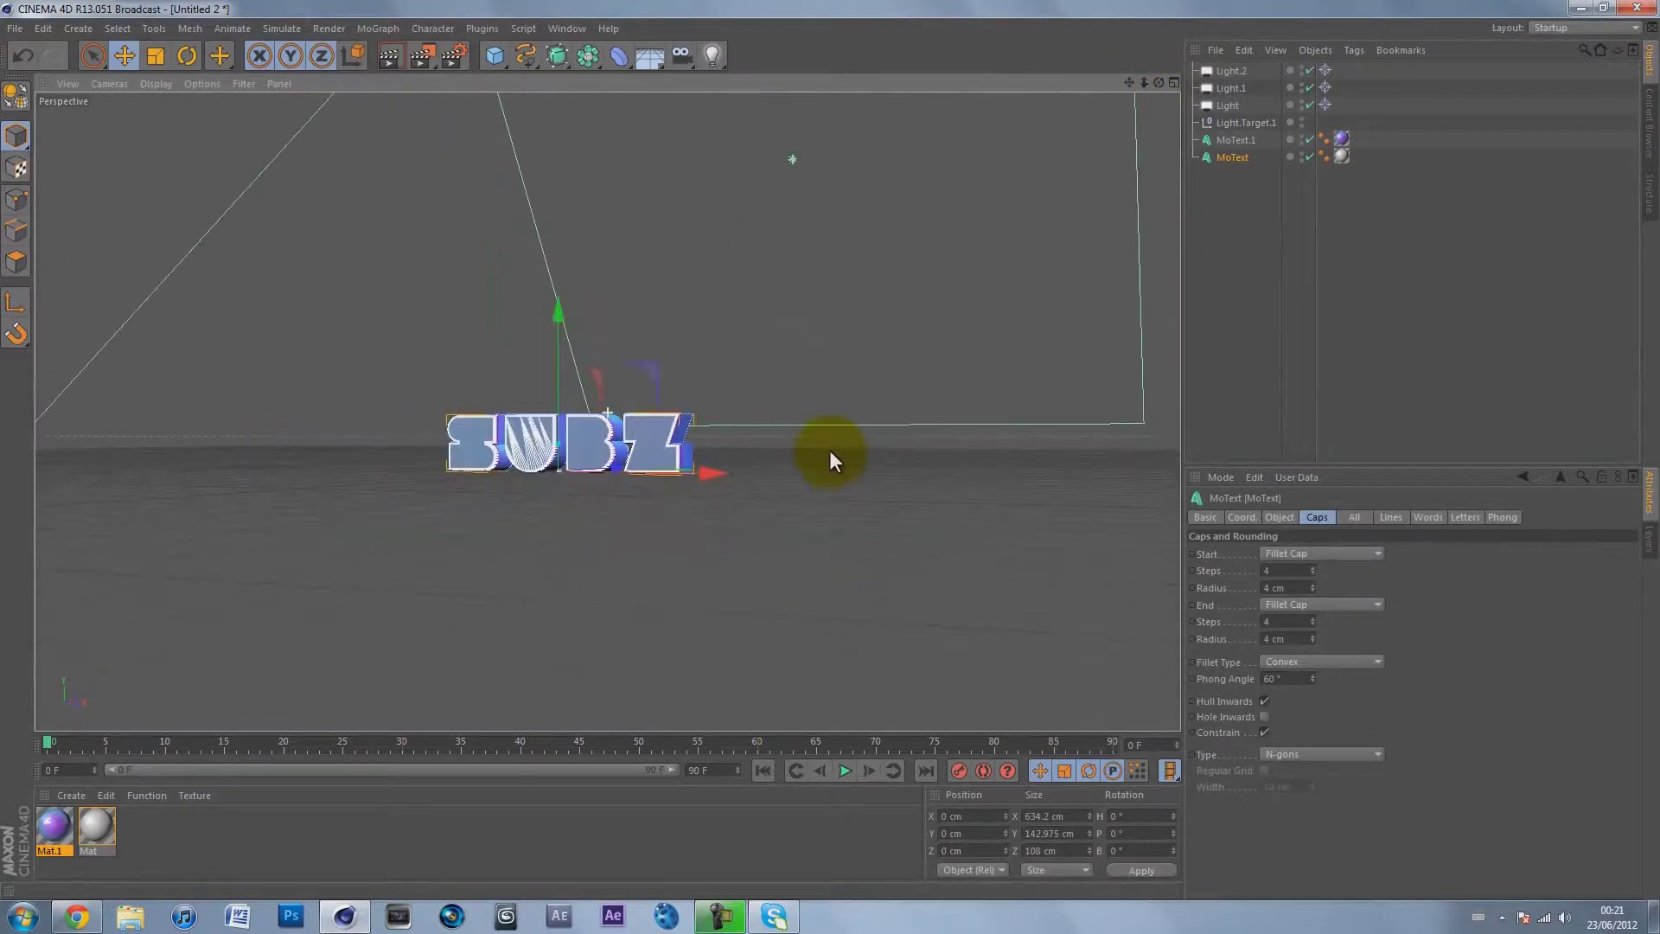
left_click_drag(1159, 83, 828, 447)
left_click_drag(1148, 90, 832, 452)
left_click(1249, 296)
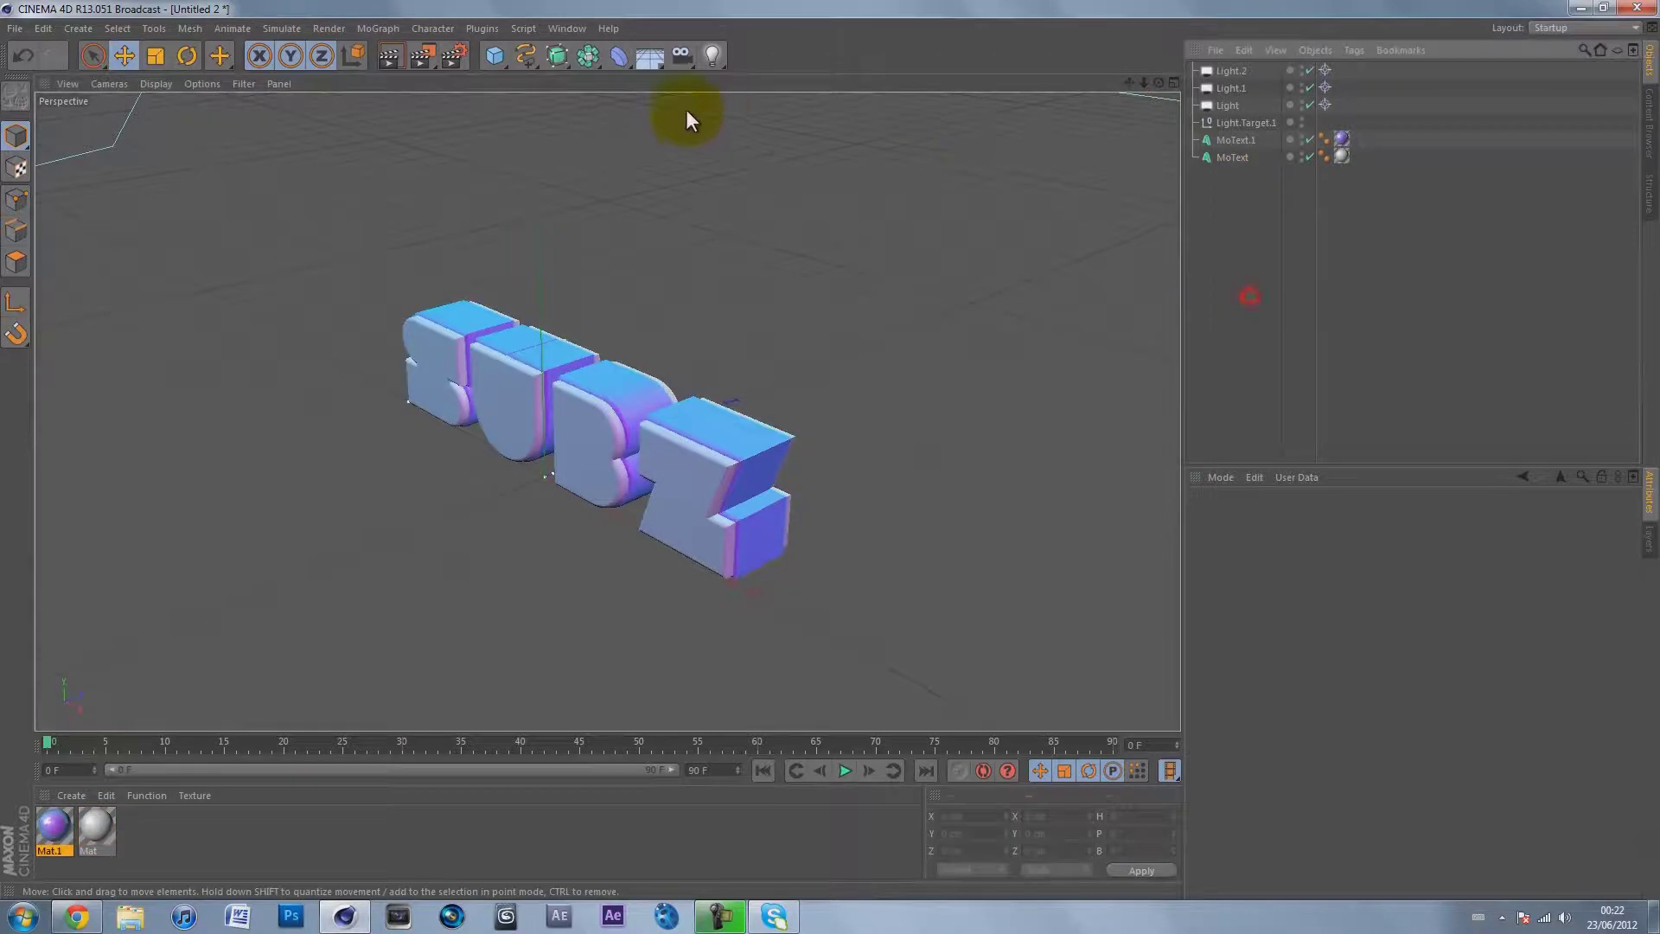
left_click_drag(1141, 87, 830, 448)
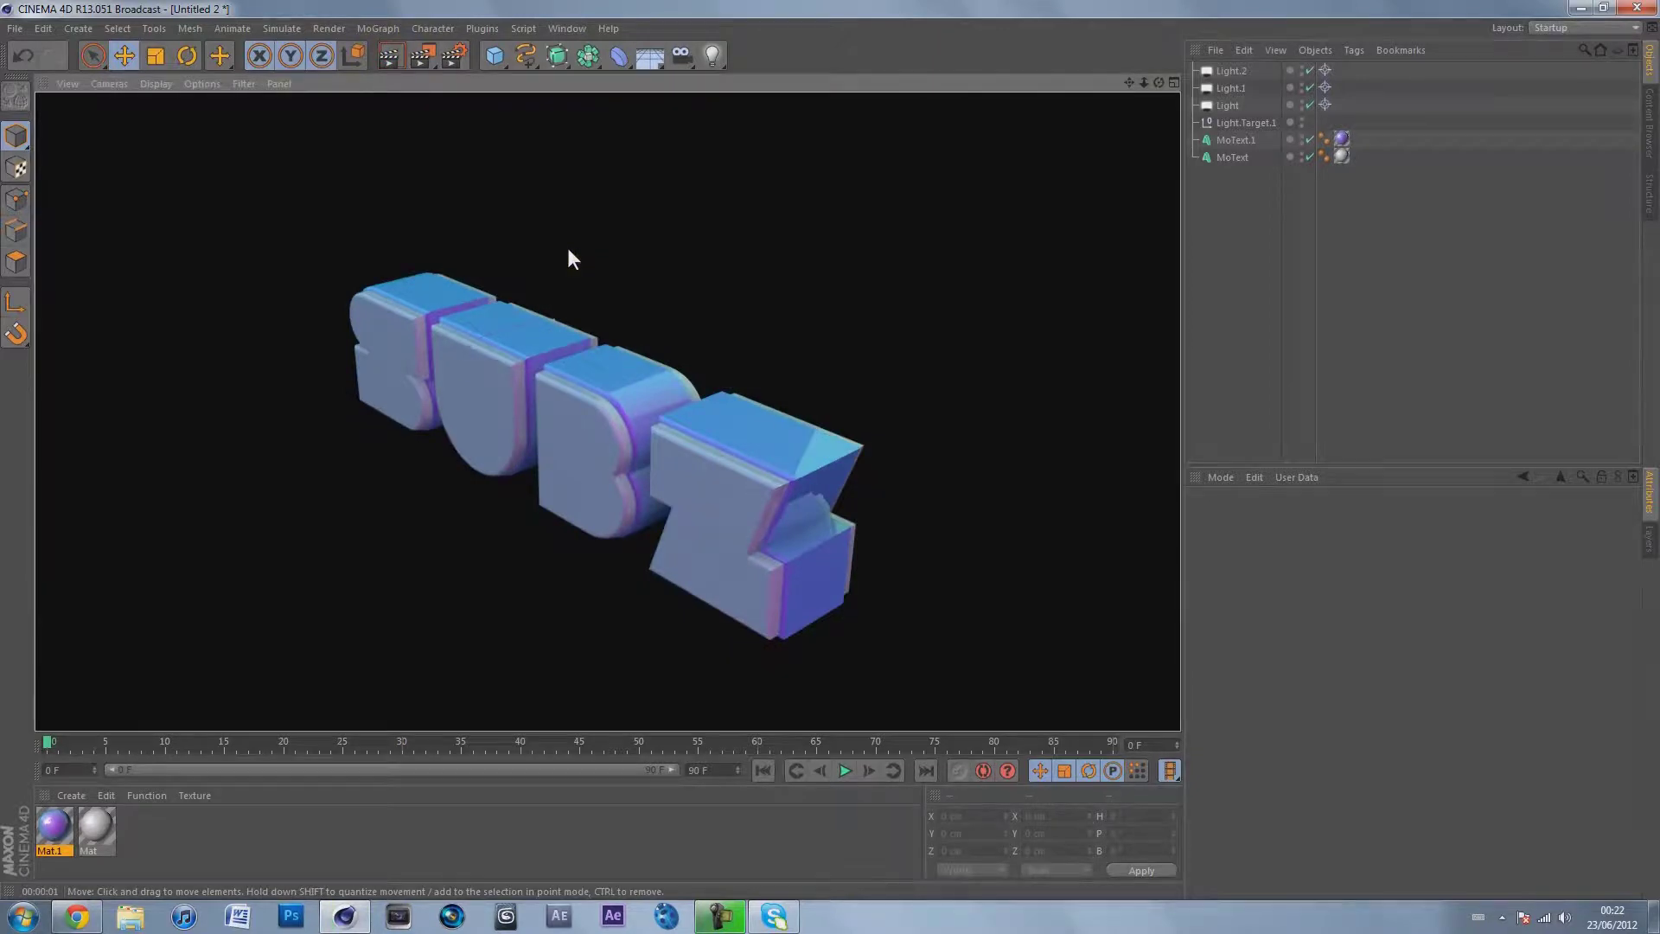
left_click(1269, 271)
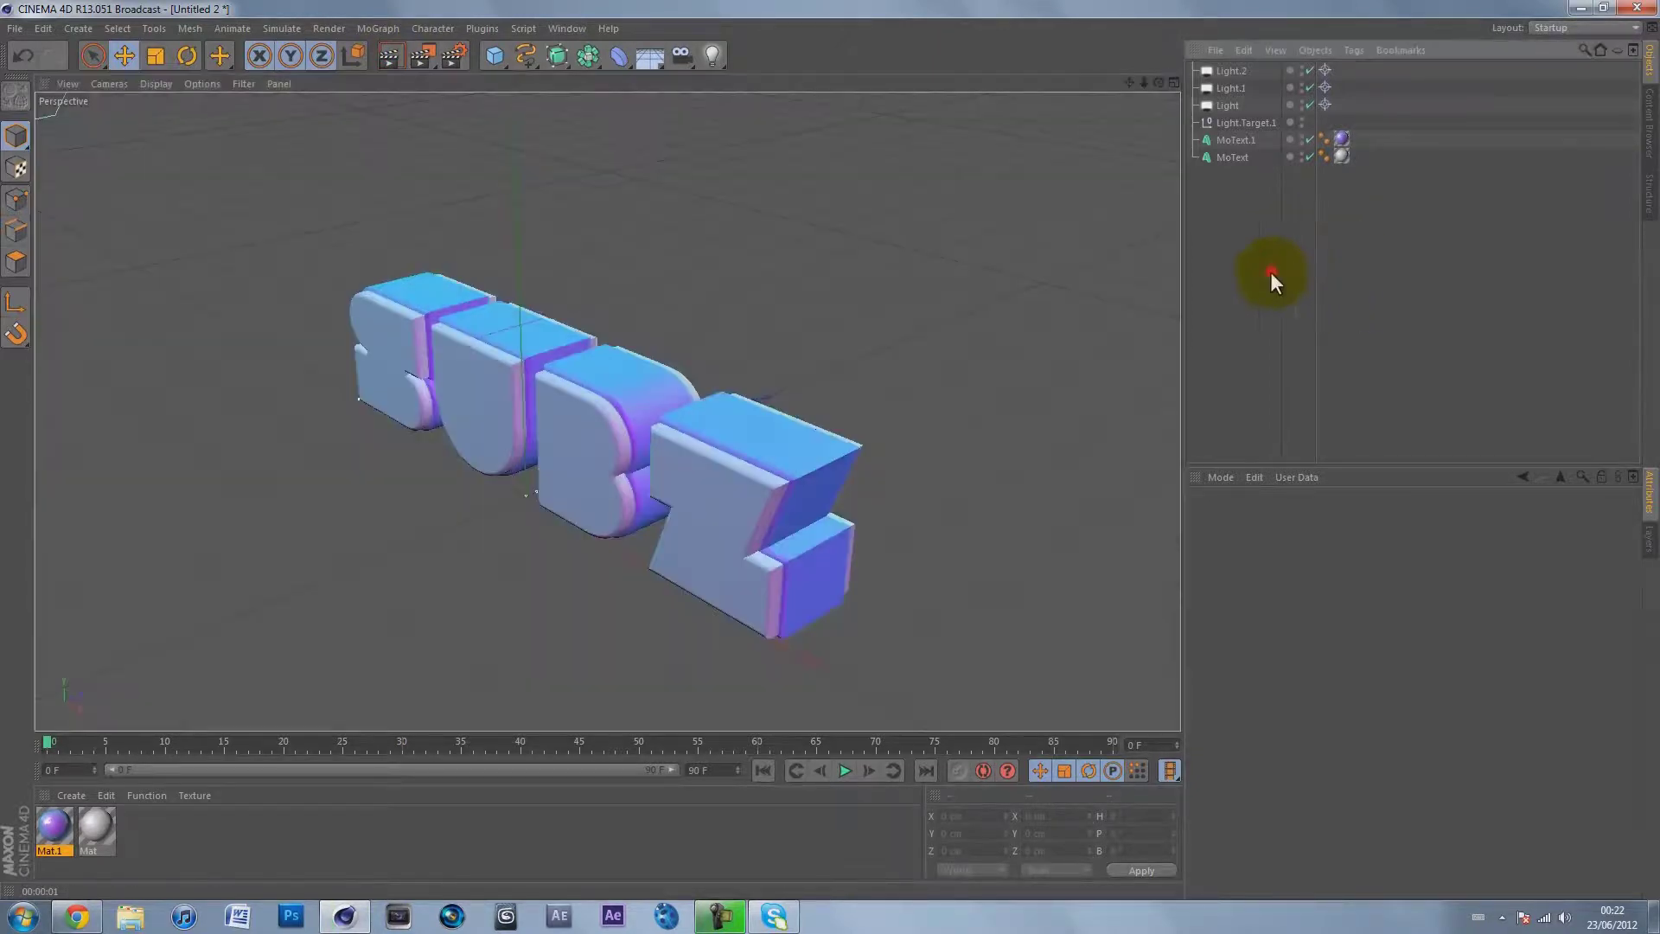
Minimize Cinema 4D to reveal the SUBZ graffiti wallpaper on the desktop.
left_click(1581, 11)
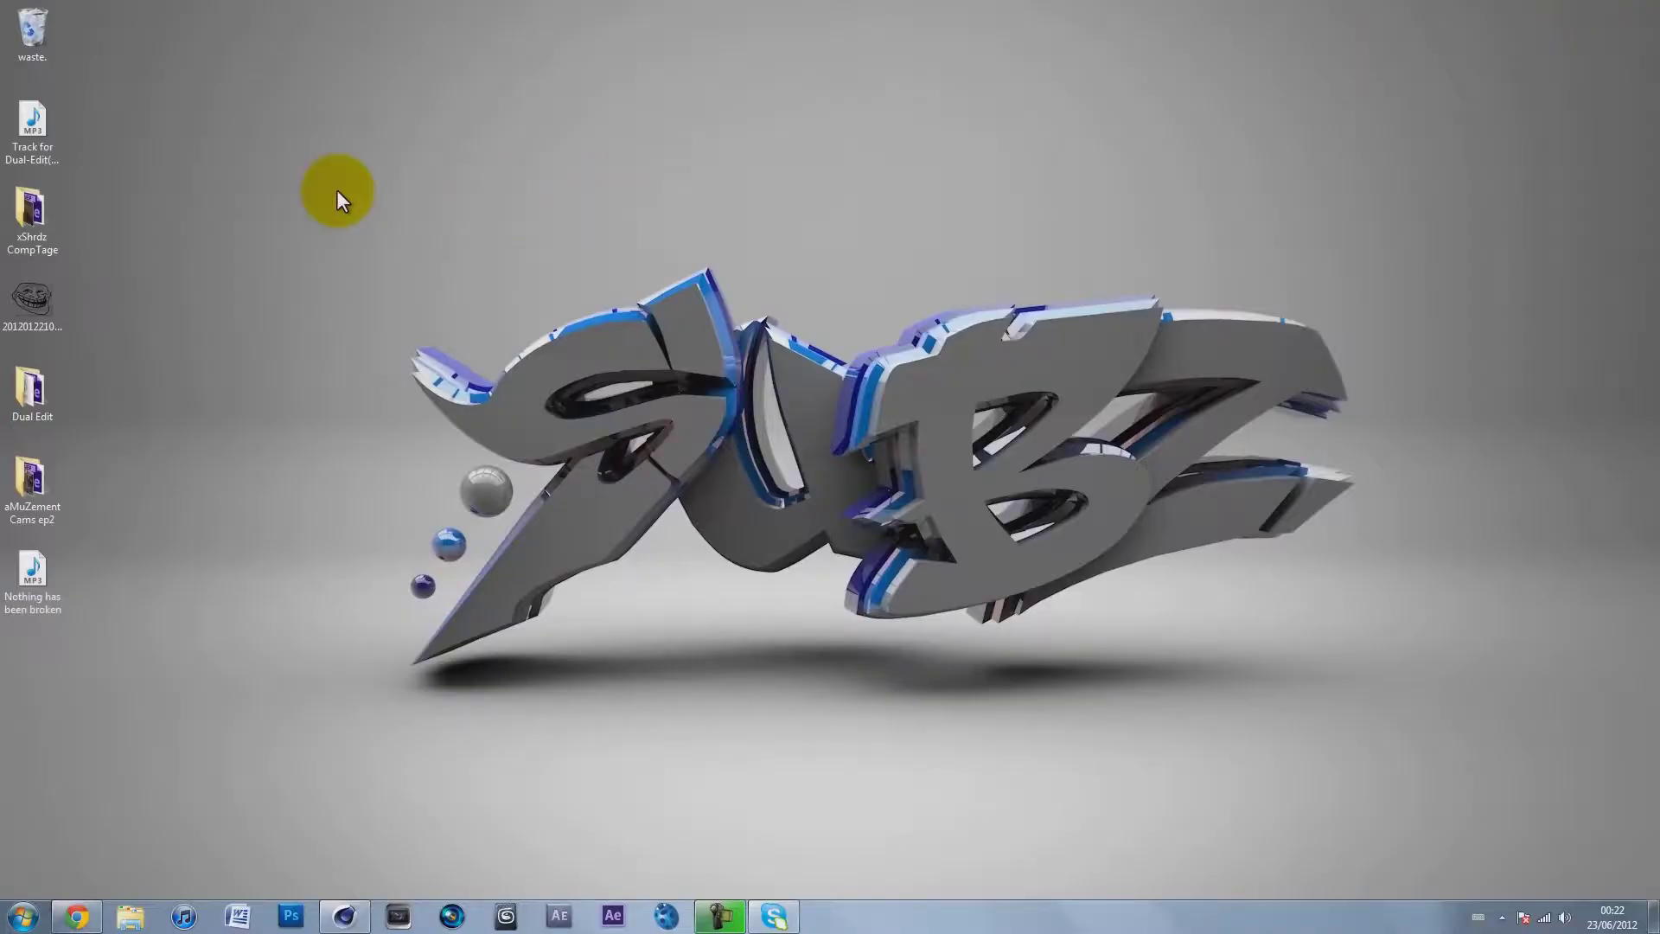